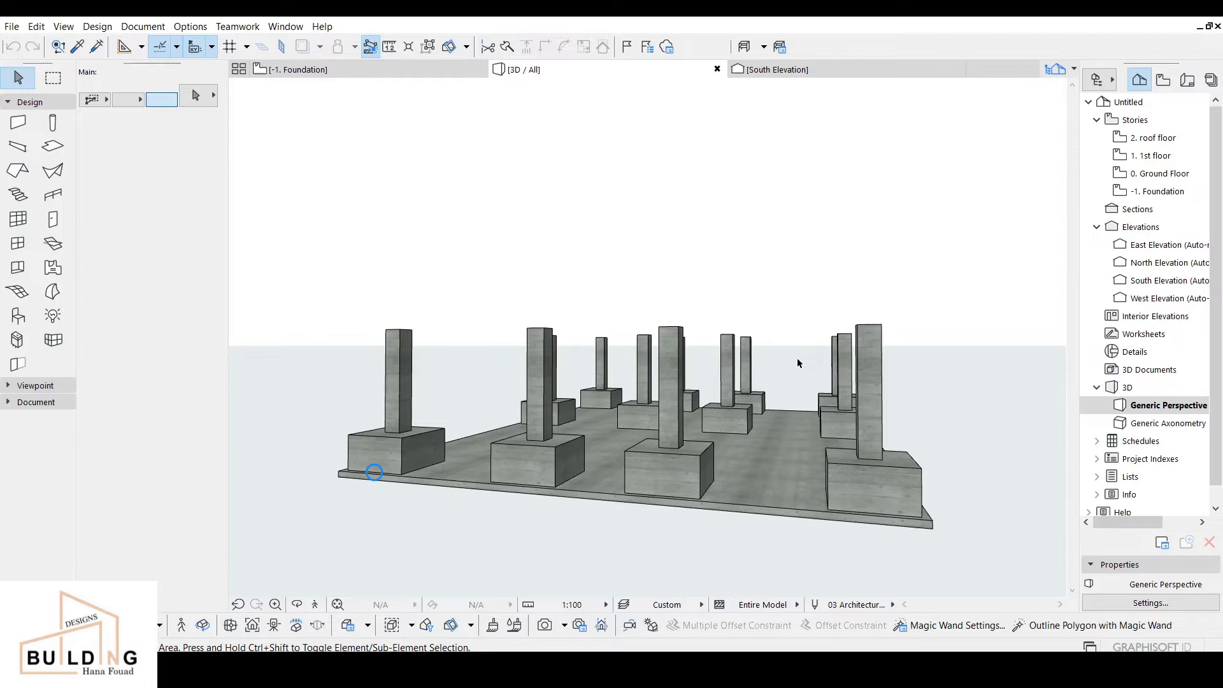
Step: Switch from the 3D model to the -1. Foundation floor plan showing the F1 footings
{"action": "left_click", "coordinate": [279, 71]}
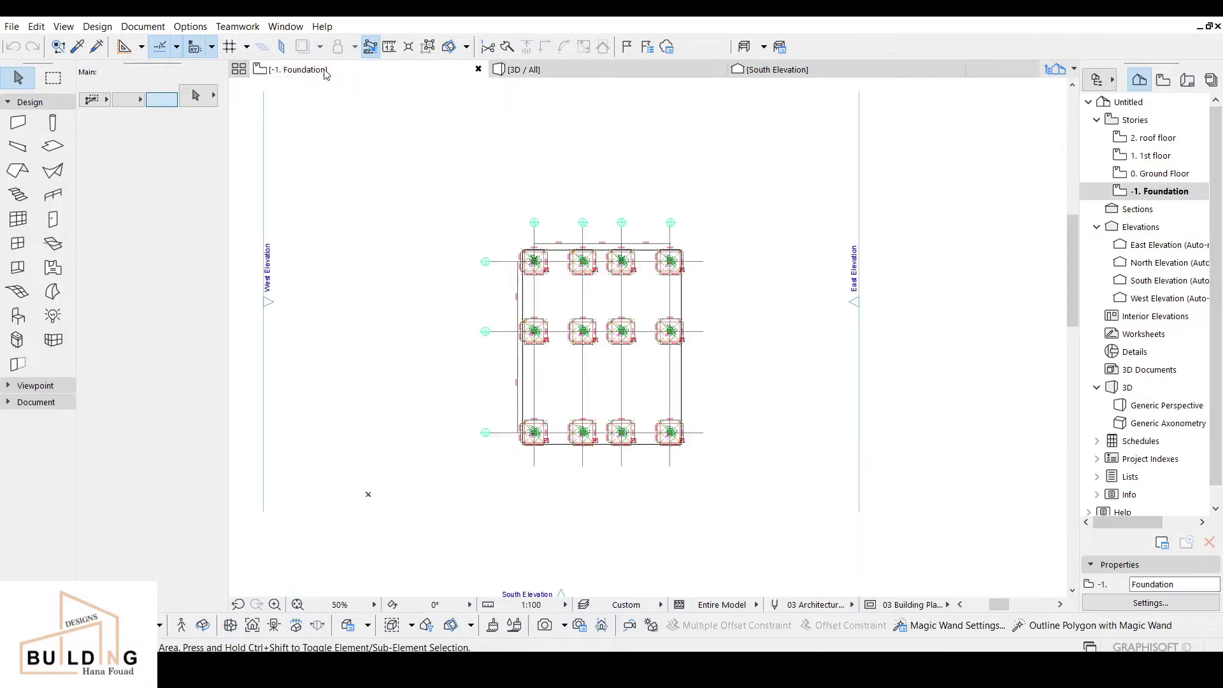
{"action": "left_click", "coordinate": [1140, 191]}
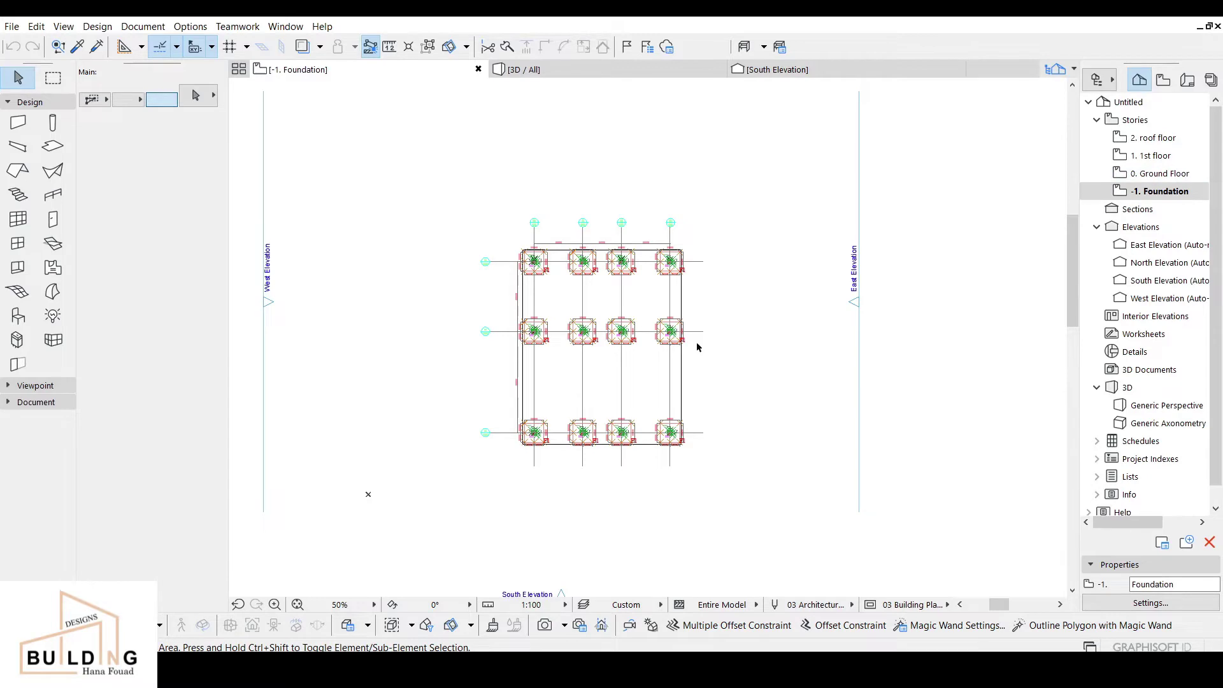
{"action": "scroll", "coordinate": [529, 267], "scroll_direction": "up", "scroll_amount": 5}
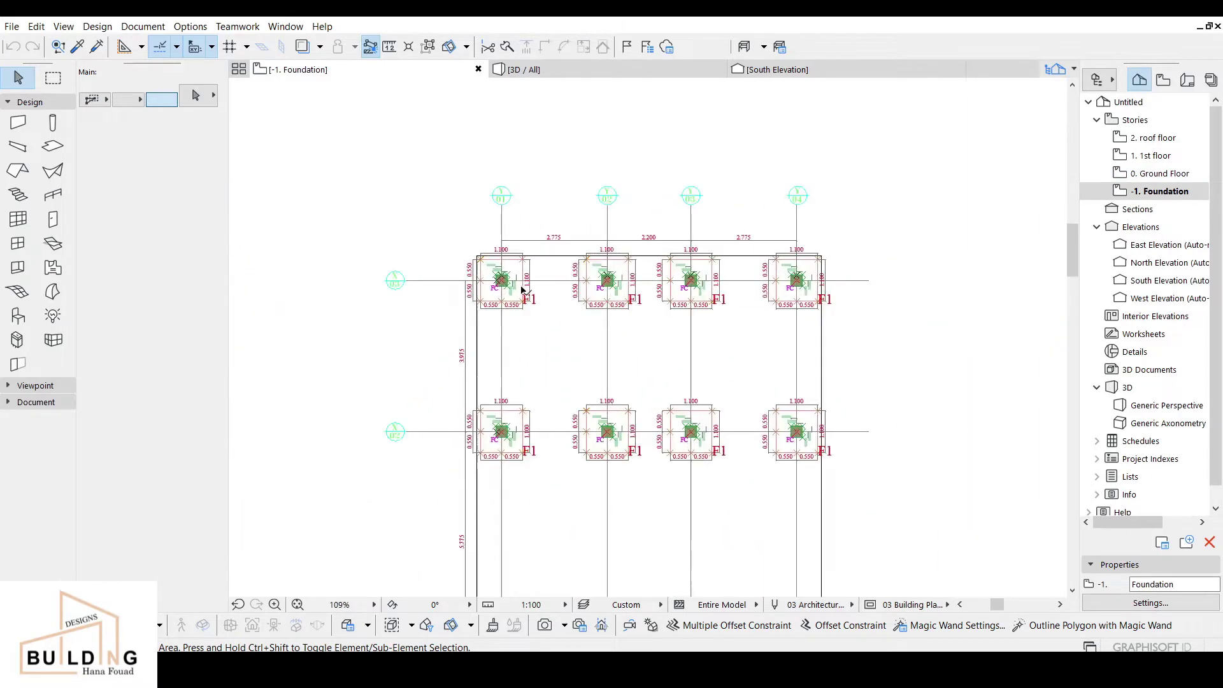
{"action": "scroll", "coordinate": [477, 295], "scroll_direction": "up", "scroll_amount": 2}
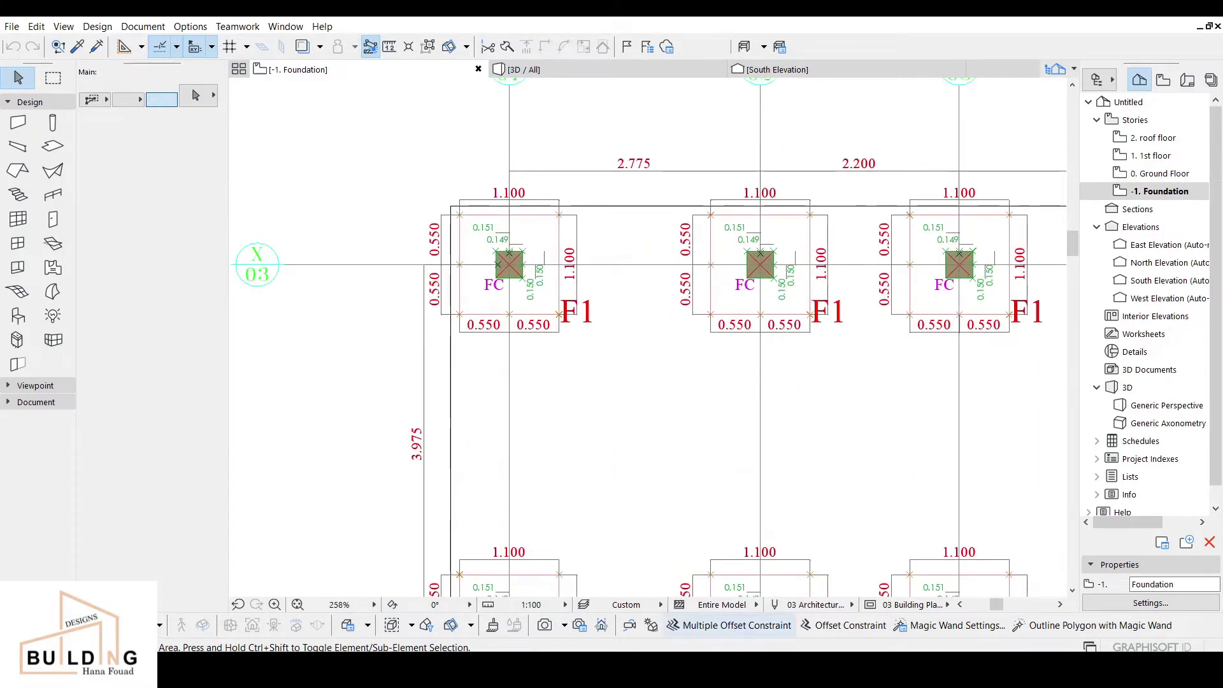
Step: Switch to AutoCAD and examine the levels in Cross Section-A and the F1 footing and FC column dimensions in the foundation layout
{"action": "left_click", "coordinate": [758, 666]}
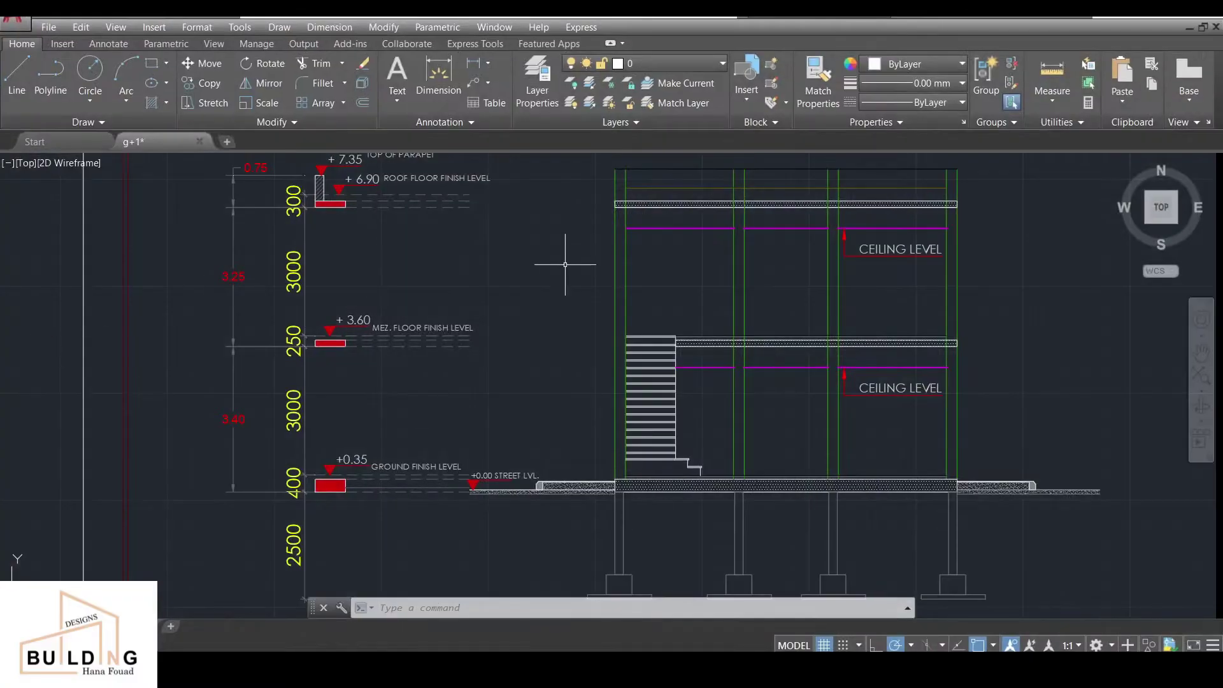
{"action": "scroll", "coordinate": [565, 261], "scroll_direction": "down", "scroll_amount": 3}
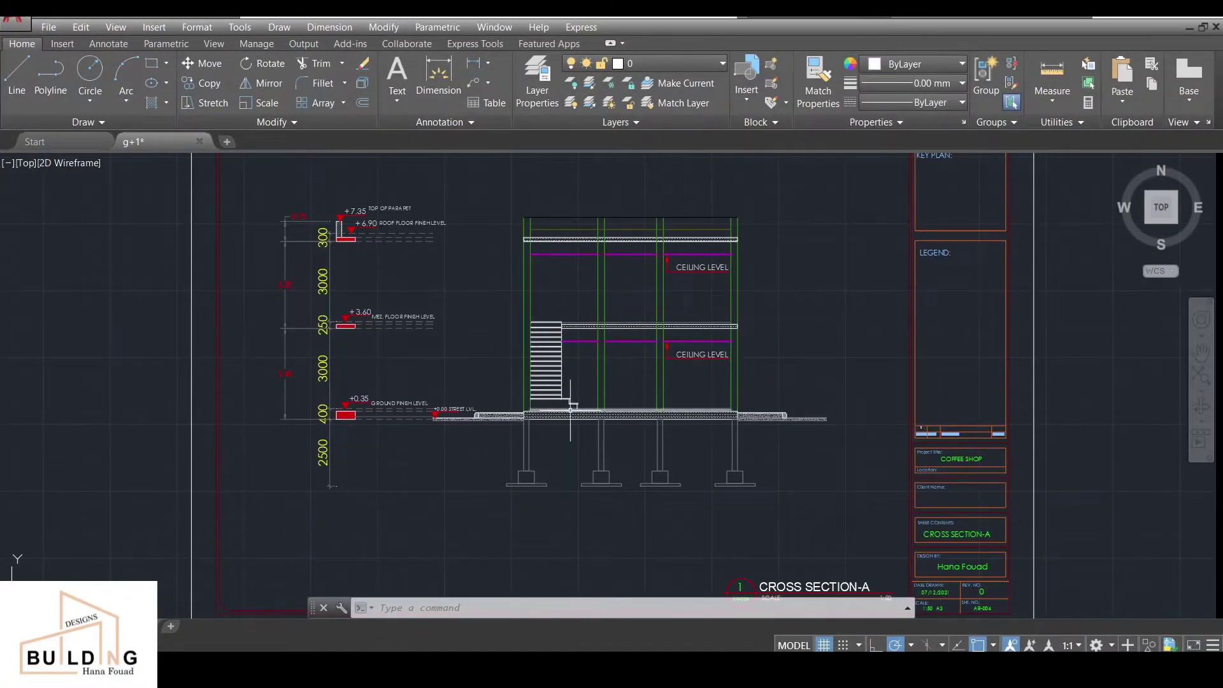
{"action": "scroll", "coordinate": [560, 446], "scroll_direction": "down", "scroll_amount": 2}
{"action": "middle_click_drag", "start_coordinate": [560, 399], "coordinate": [504, 227]}
{"action": "scroll", "coordinate": [408, 397], "scroll_direction": "down", "scroll_amount": 2}
{"action": "mouse_move", "coordinate": [427, 395]}
{"action": "middle_mouse_down"}
{"action": "mouse_move", "coordinate": [525, 370]}
{"action": "mouse_move", "coordinate": [718, 276]}
{"action": "middle_mouse_up"}
{"action": "middle_click_drag", "start_coordinate": [232, 393], "coordinate": [641, 395]}
{"action": "middle_click_drag", "start_coordinate": [32, 402], "coordinate": [439, 410]}
{"action": "scroll", "coordinate": [322, 416], "scroll_direction": "up", "scroll_amount": 3}
{"action": "scroll", "coordinate": [345, 280], "scroll_direction": "up", "scroll_amount": 4}
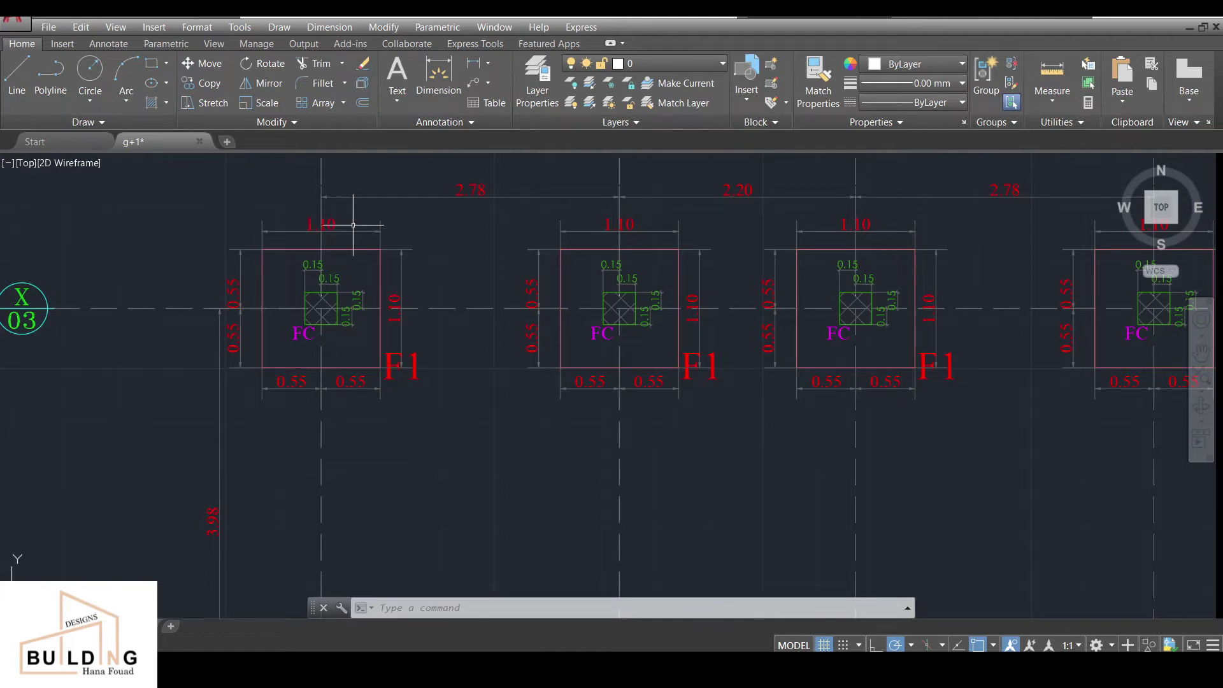
{"action": "scroll", "coordinate": [312, 293], "scroll_direction": "up", "scroll_amount": 4}
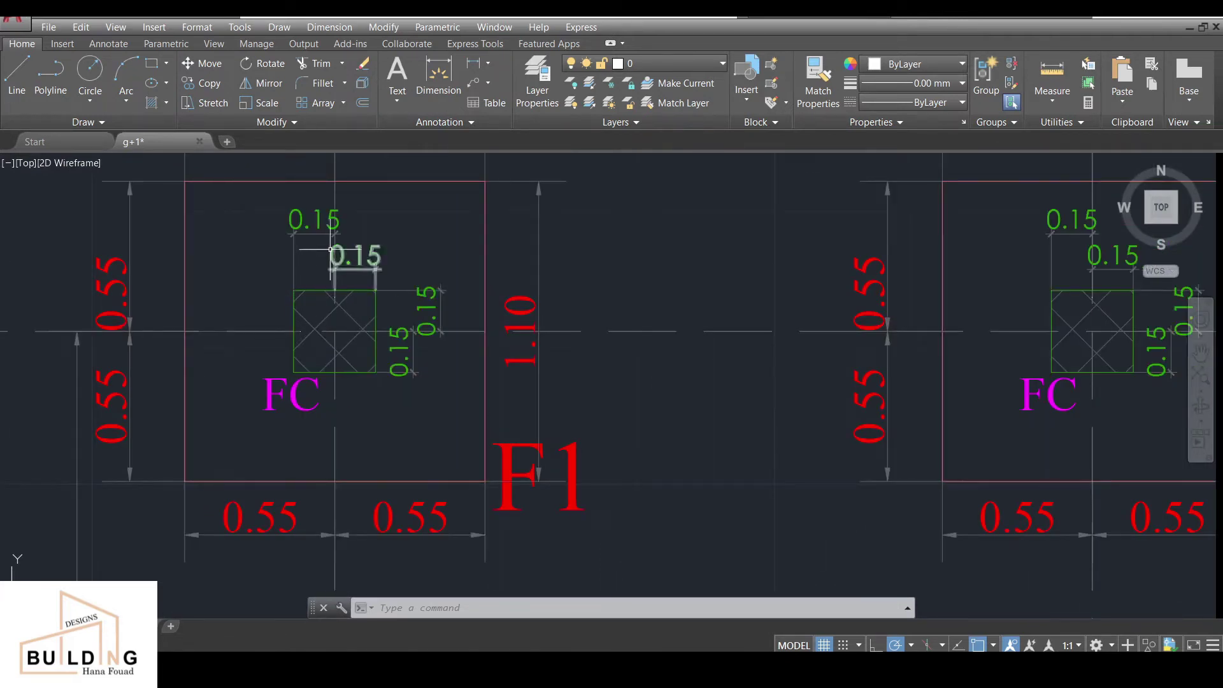
Step: Read the column, ground beam and beam cross-section sizes in the schedules on the Beam Layout sheet
{"action": "scroll", "coordinate": [499, 439], "scroll_direction": "down", "scroll_amount": 8}
{"action": "middle_click_drag", "start_coordinate": [499, 439], "coordinate": [148, 265]}
{"action": "scroll", "coordinate": [148, 265], "scroll_direction": "down", "scroll_amount": 6}
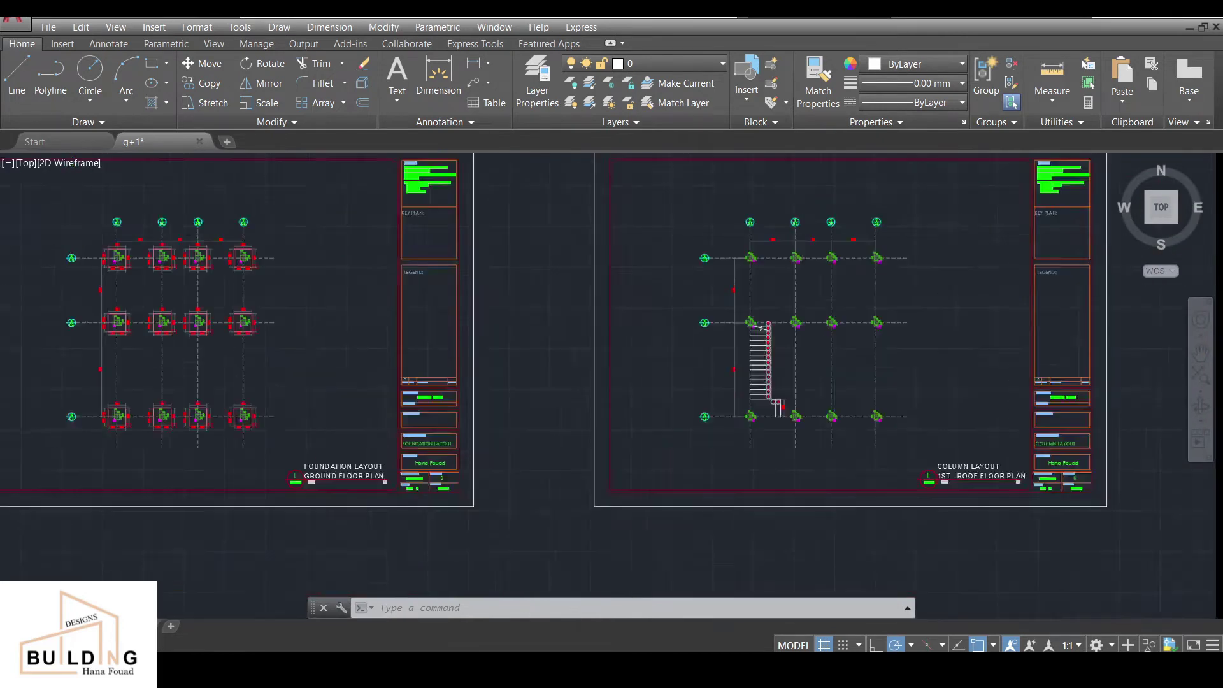
{"action": "mouse_move", "coordinate": [538, 290]}
{"action": "middle_mouse_down"}
{"action": "mouse_move", "coordinate": [136, 325]}
{"action": "mouse_move", "coordinate": [18, 316]}
{"action": "middle_mouse_up"}
{"action": "middle_click_drag", "start_coordinate": [798, 344], "coordinate": [467, 381]}
{"action": "scroll", "coordinate": [506, 382], "scroll_direction": "up", "scroll_amount": 8}
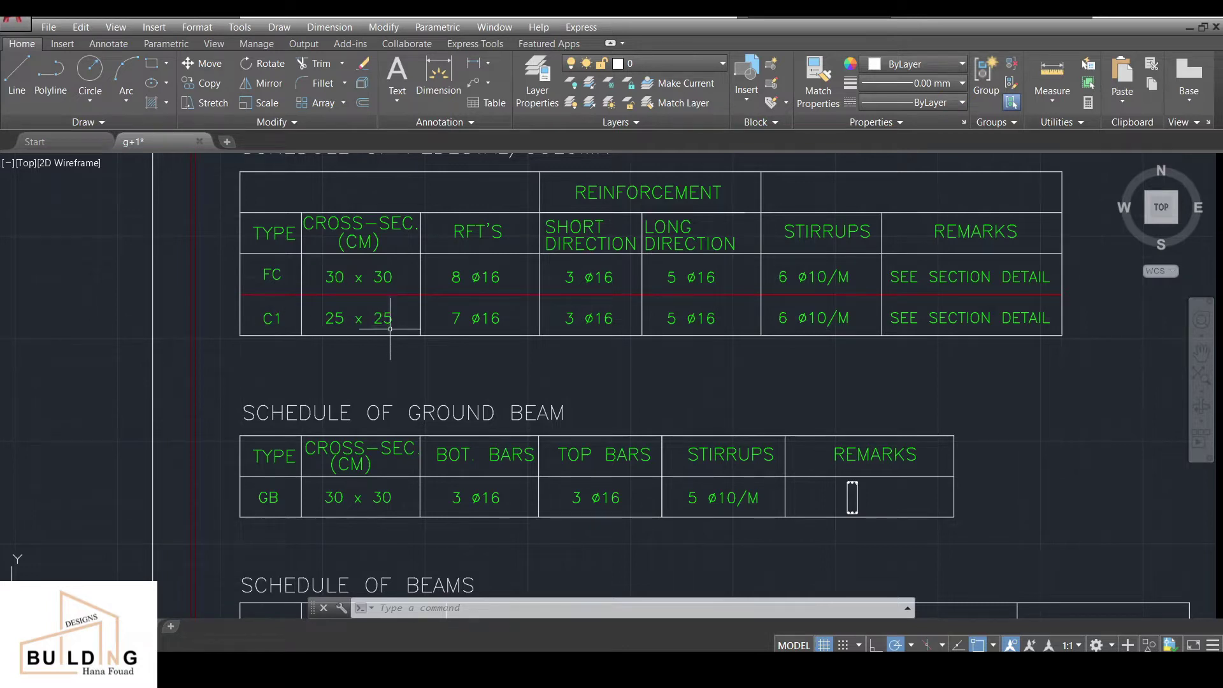
{"action": "middle_click_drag", "start_coordinate": [387, 463], "coordinate": [386, 328]}
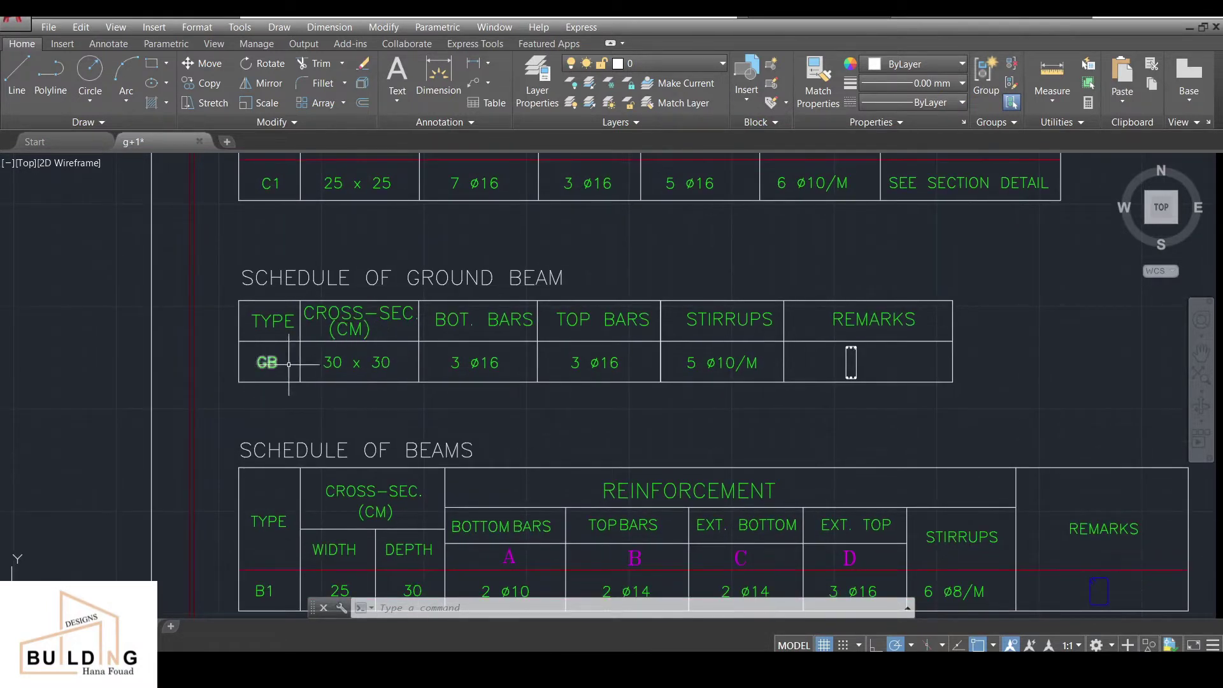
{"action": "middle_click_drag", "start_coordinate": [423, 415], "coordinate": [427, 245]}
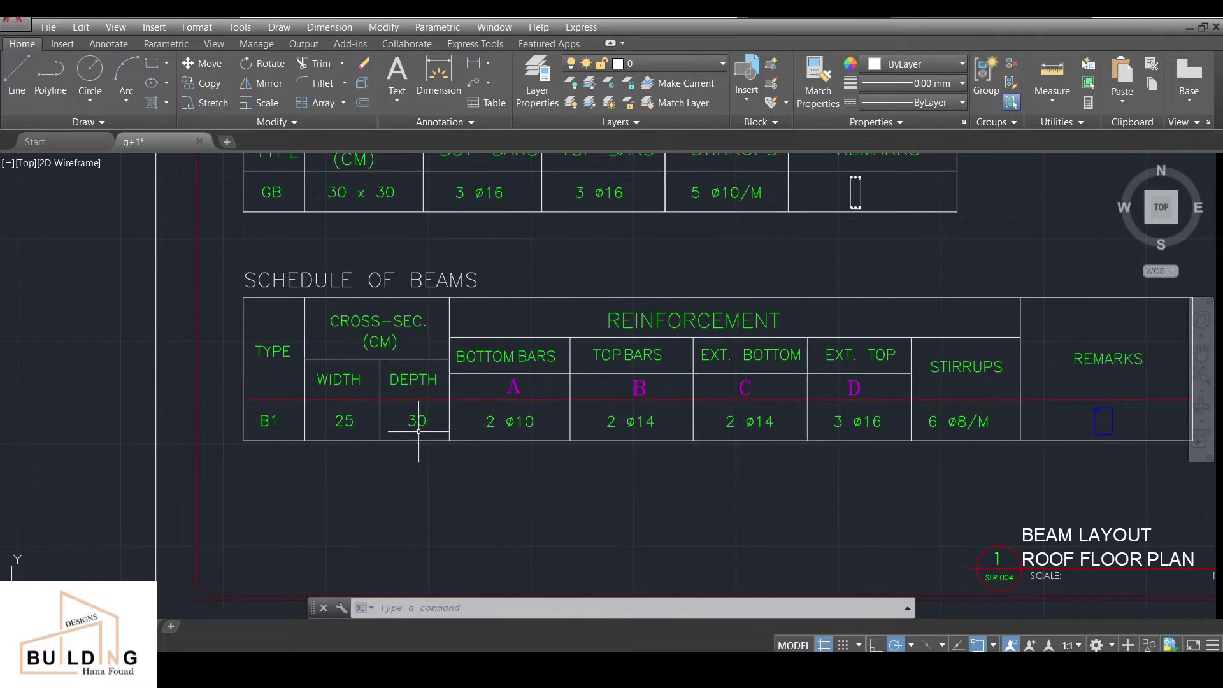
{"action": "scroll", "coordinate": [428, 429], "scroll_direction": "down", "scroll_amount": 2}
{"action": "middle_click_drag", "start_coordinate": [446, 408], "coordinate": [217, 485]}
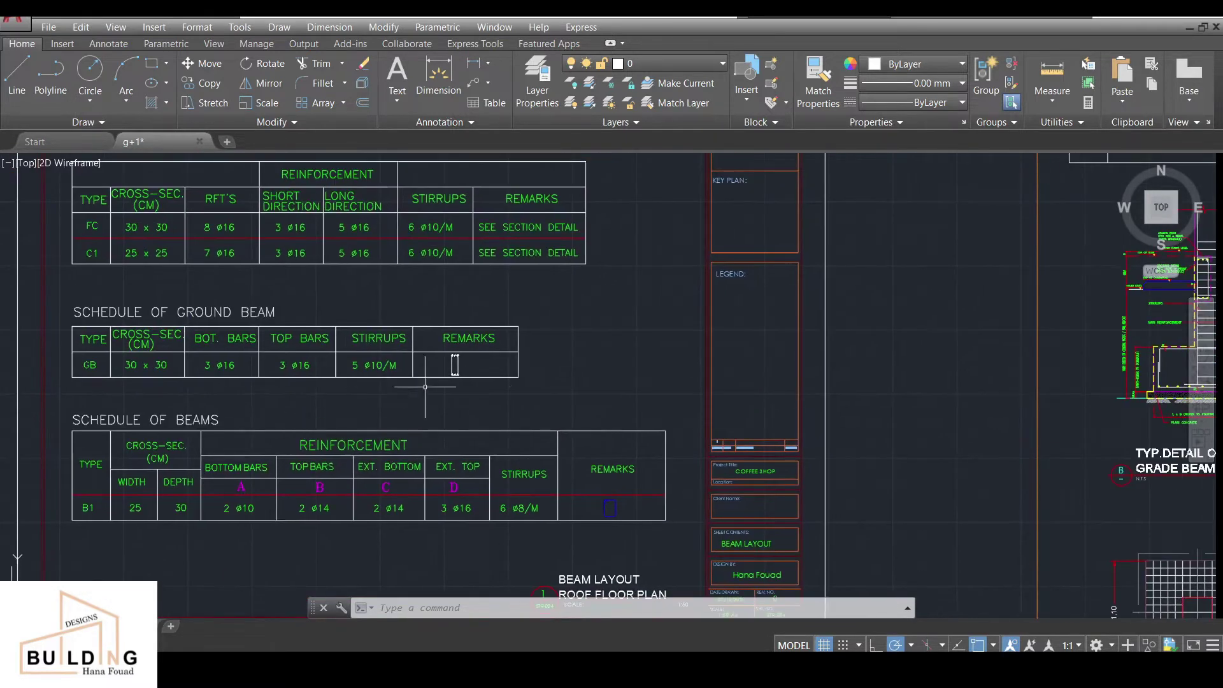
{"action": "mouse_move", "coordinate": [453, 363]}
{"action": "middle_mouse_down"}
{"action": "mouse_move", "coordinate": [120, 331]}
{"action": "mouse_move", "coordinate": [647, 364]}
{"action": "middle_mouse_up"}
{"action": "middle_click_drag", "start_coordinate": [442, 310], "coordinate": [530, 383]}
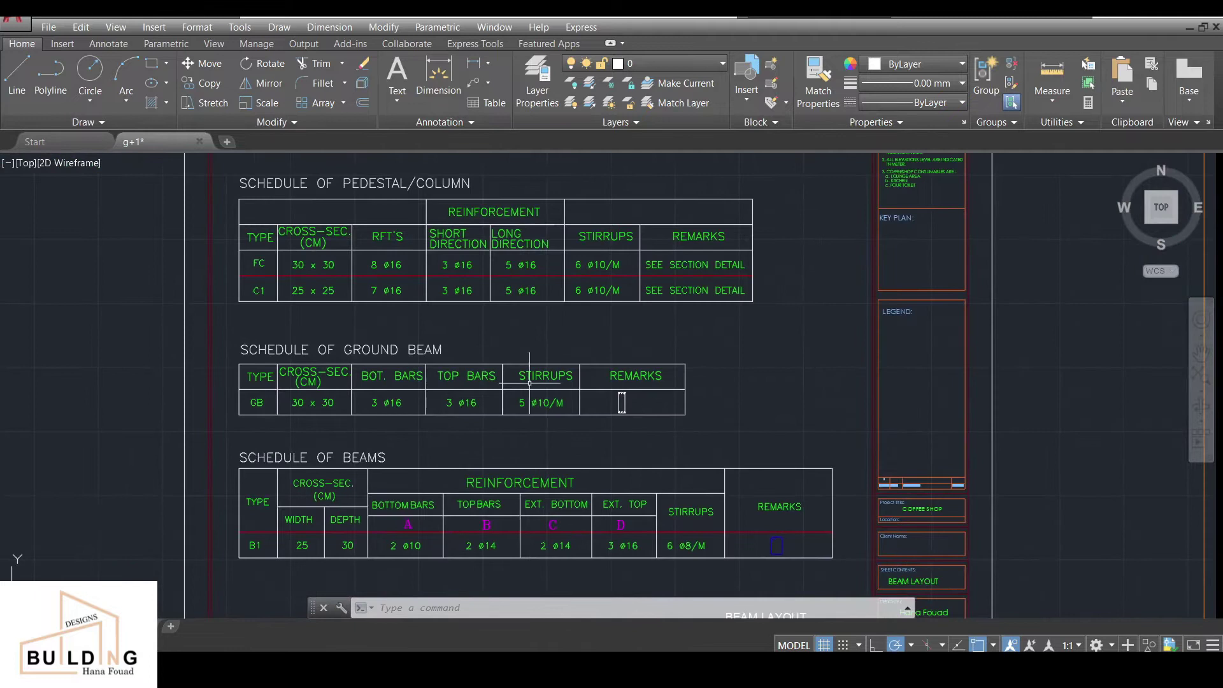
{"action": "middle_click_drag", "start_coordinate": [257, 323], "coordinate": [281, 350]}
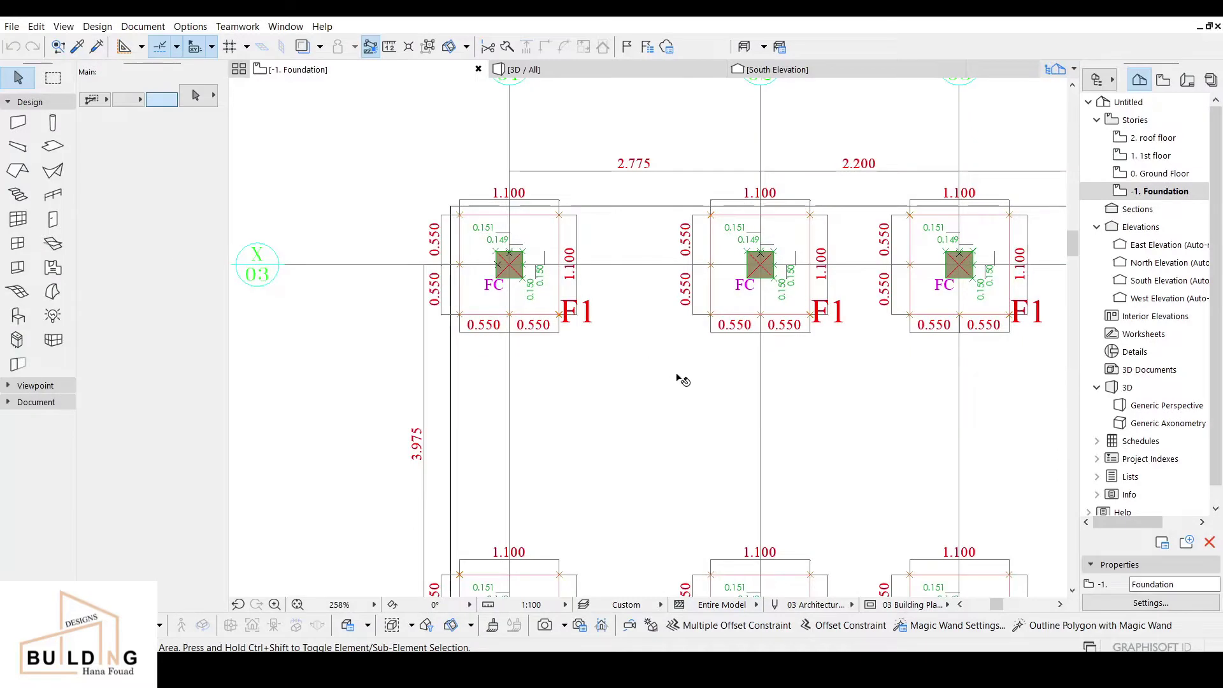
Step: Return to ARCHICAD and open the AutoCAD file Drawing1 from the 3. column and beam folder for merging into the Foundation plan
{"action": "scroll", "coordinate": [544, 360], "scroll_direction": "down", "scroll_amount": 2}
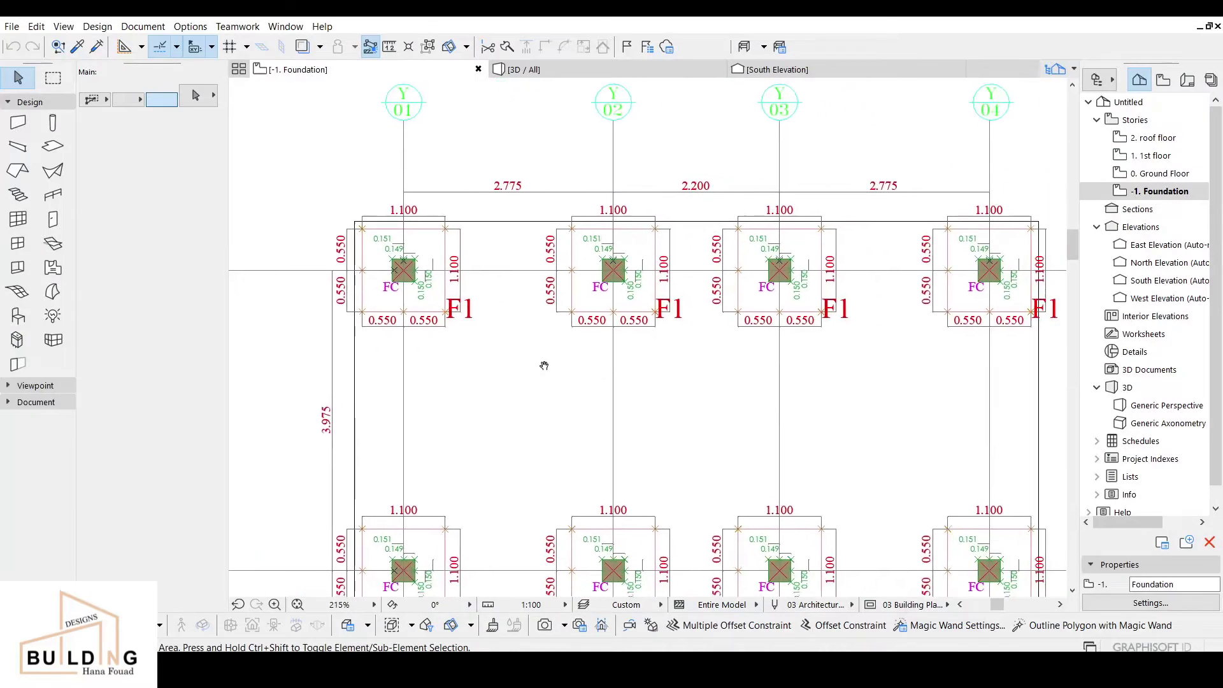
{"action": "scroll", "coordinate": [541, 369], "scroll_direction": "down", "scroll_amount": 4}
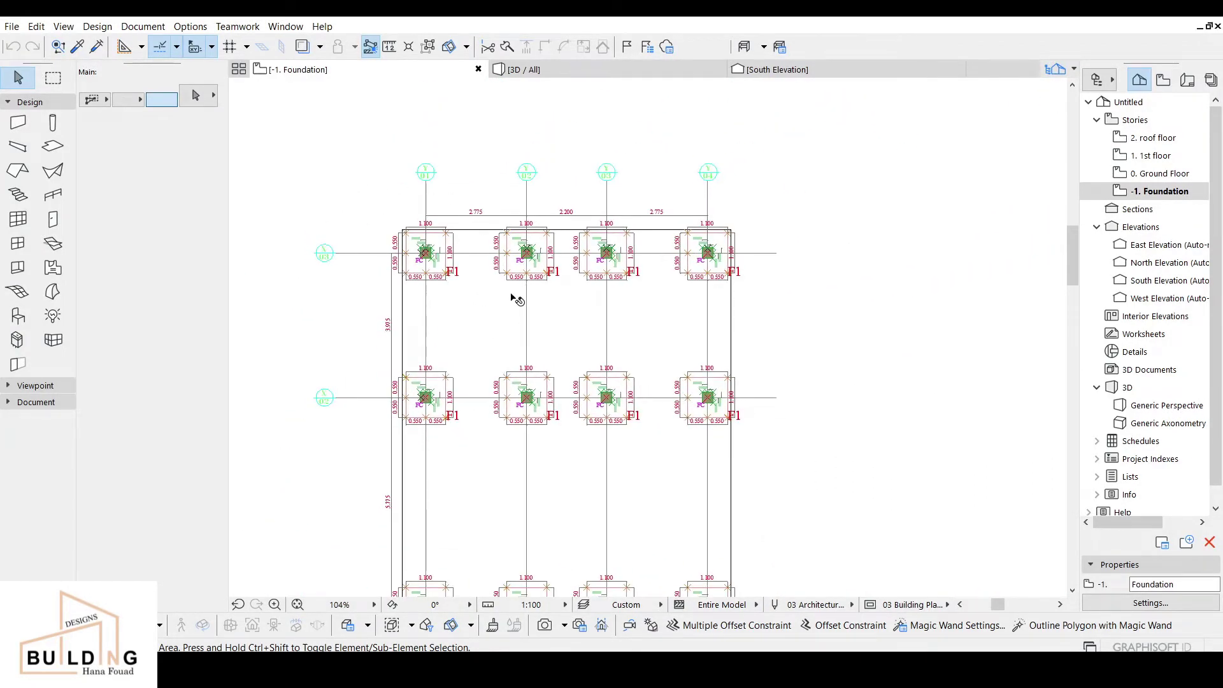
{"action": "middle_click_drag", "start_coordinate": [517, 341], "coordinate": [552, 307]}
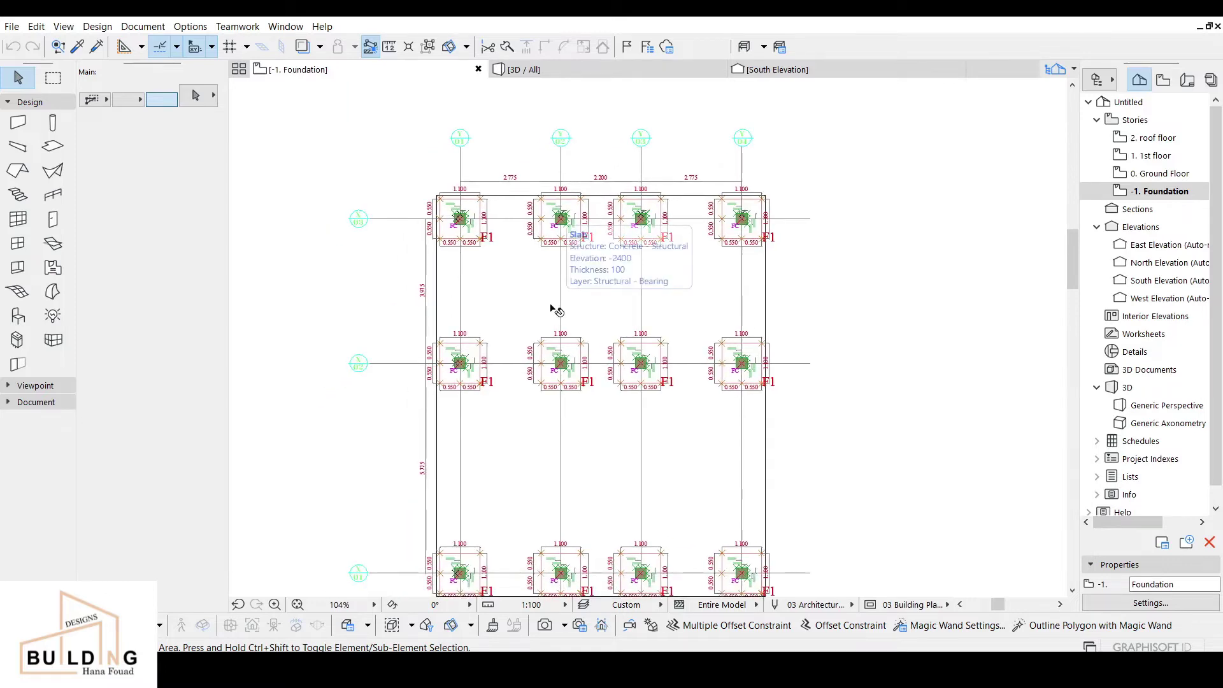
{"action": "key", "text": "alt+f"}
{"action": "key", "text": "Escape"}
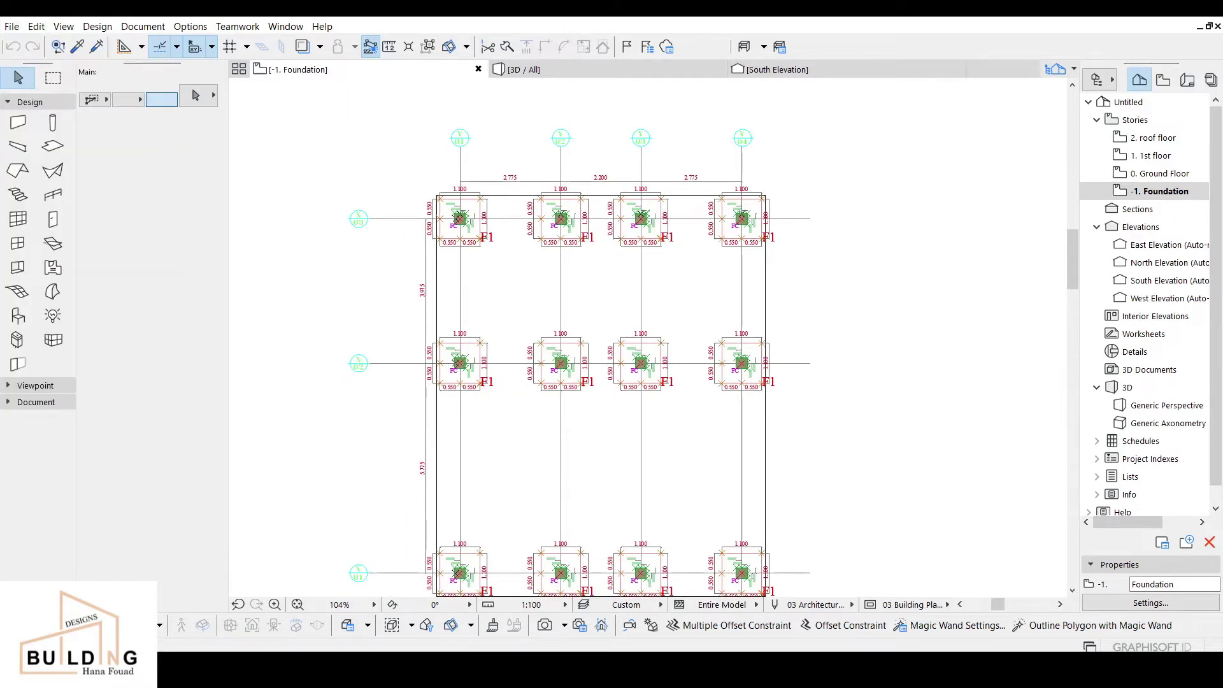
{"action": "left_click", "coordinate": [12, 26]}
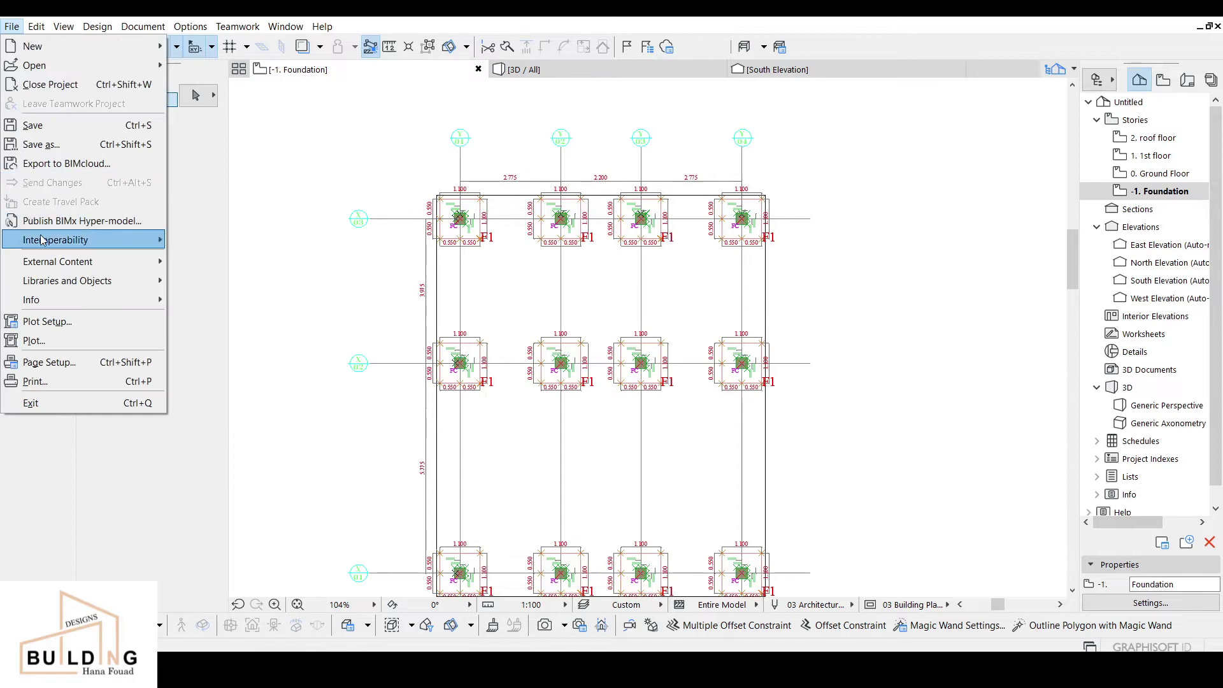
{"action": "mouse_move", "coordinate": [42, 240]}
{"action": "mouse_move", "coordinate": [286, 241]}
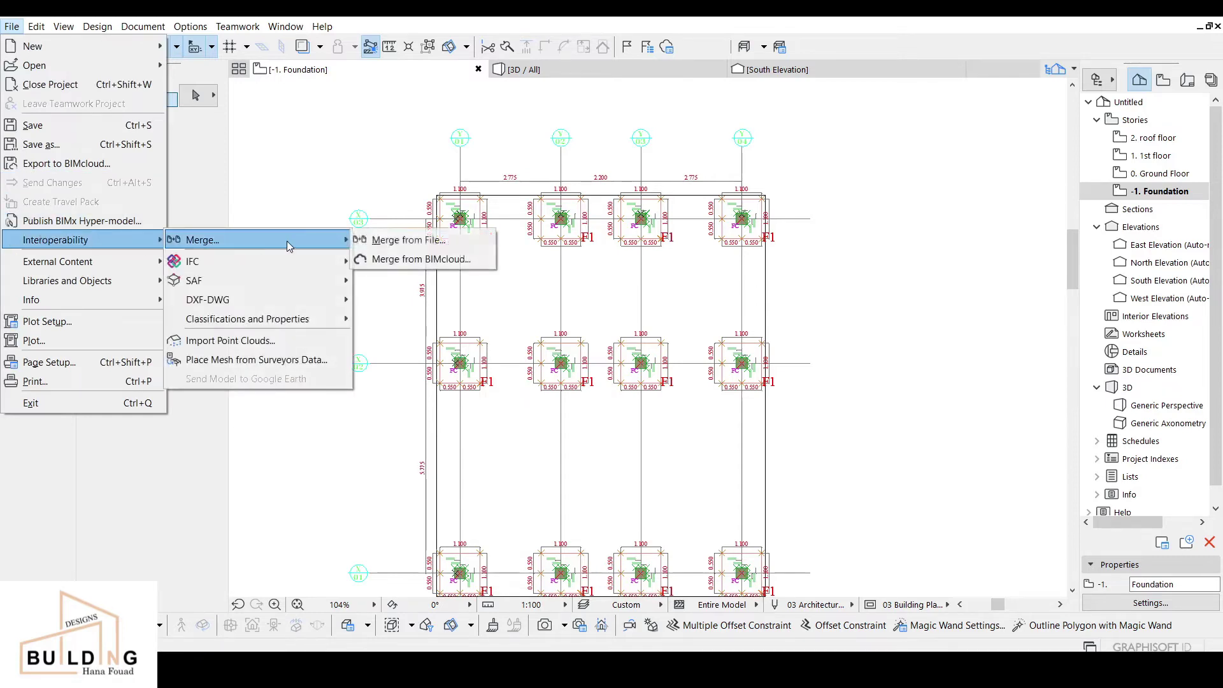
{"action": "left_click", "coordinate": [402, 246]}
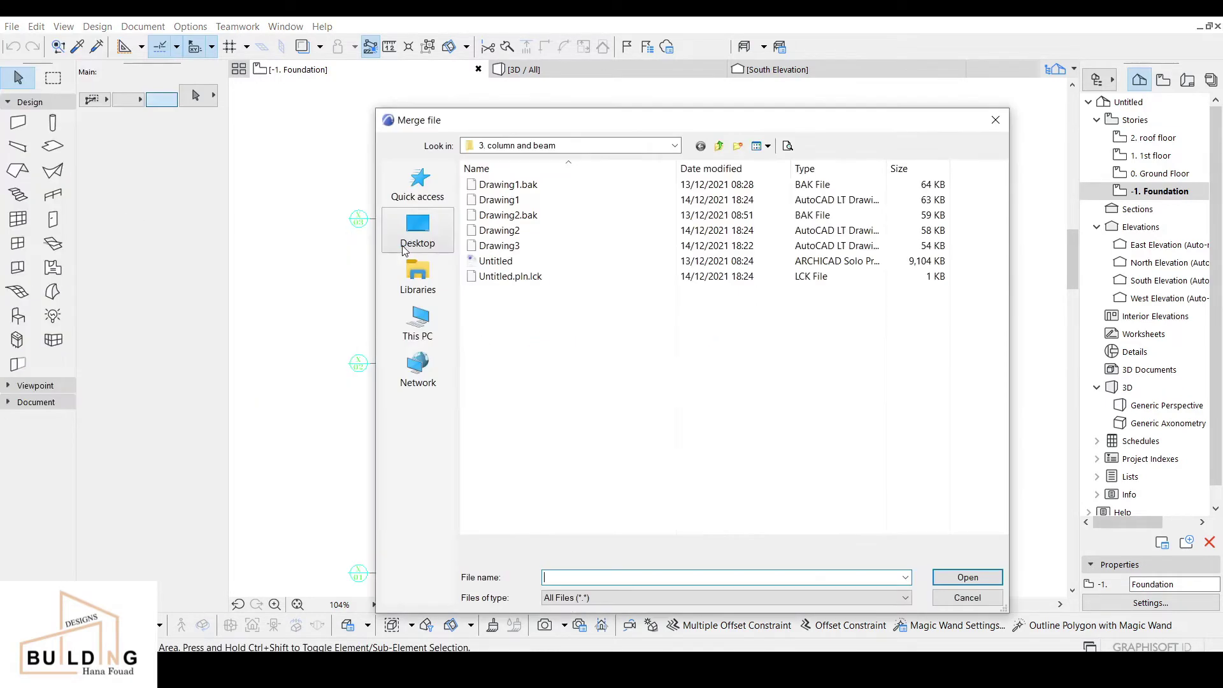
{"action": "left_click", "coordinate": [513, 204]}
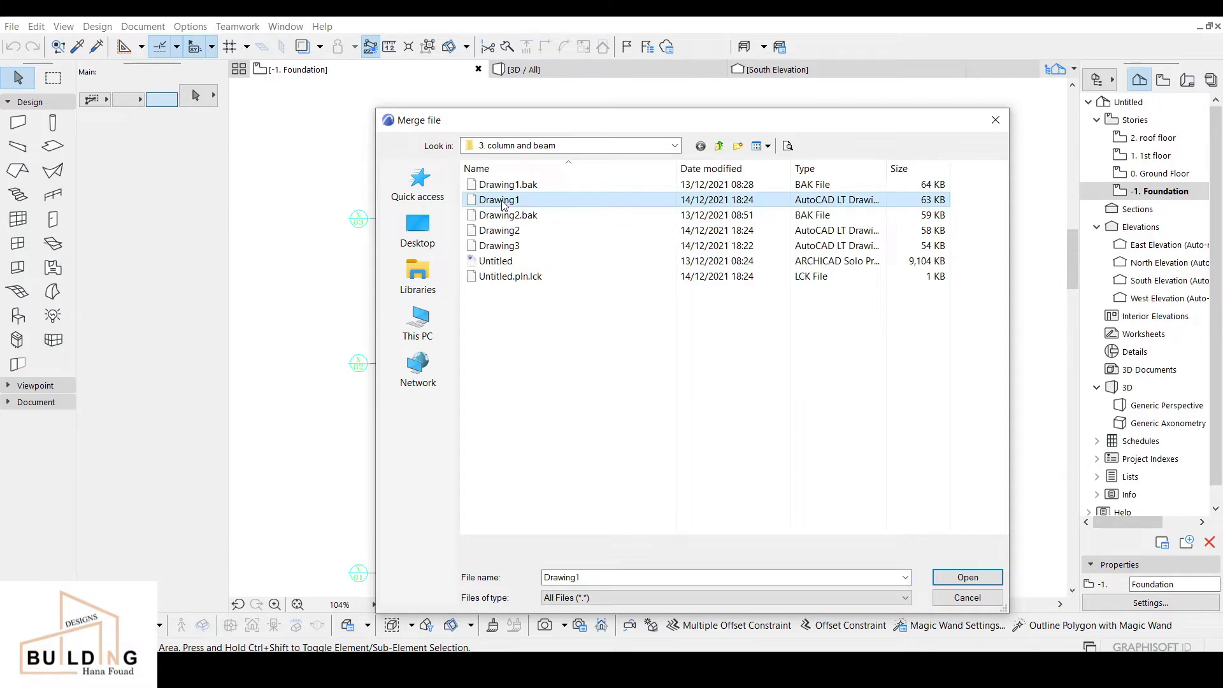
{"action": "left_click", "coordinate": [972, 580]}
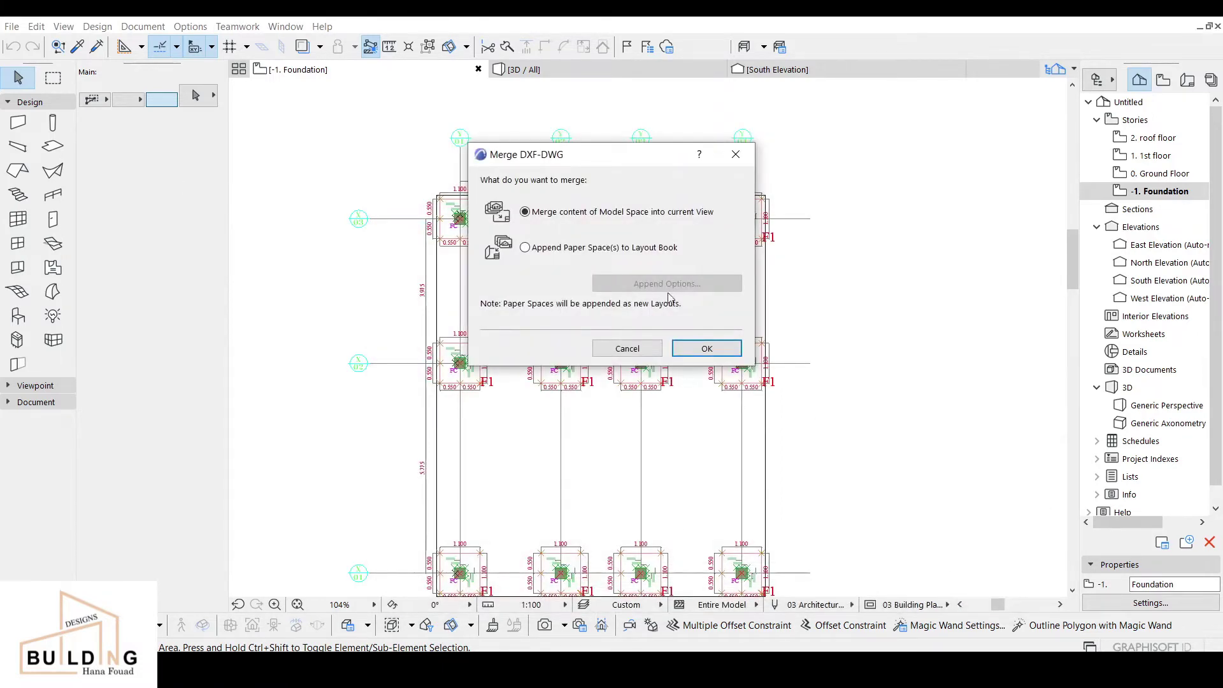
Step: Merge Drawing1's Model Space content with all layers onto the -1. Foundation story, skipping all missing references and placing it between the footings and the East Elevation marker
{"action": "left_click", "coordinate": [720, 350]}
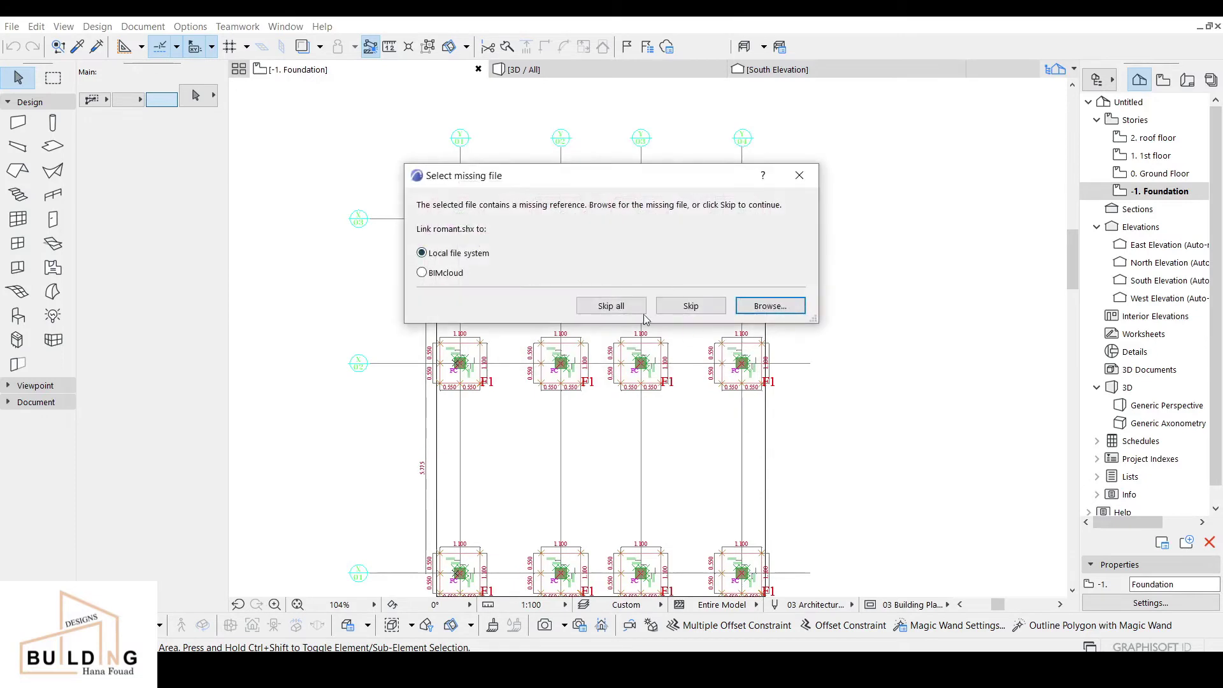
{"action": "left_click", "coordinate": [624, 306]}
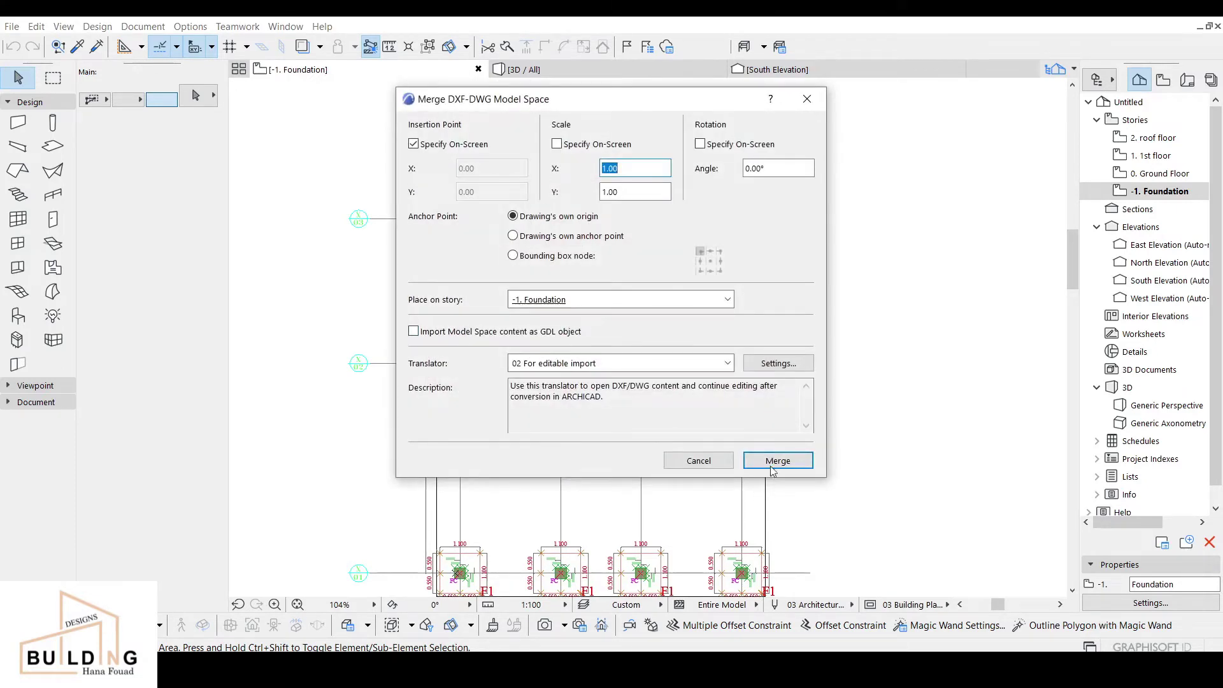
{"action": "left_click", "coordinate": [772, 461]}
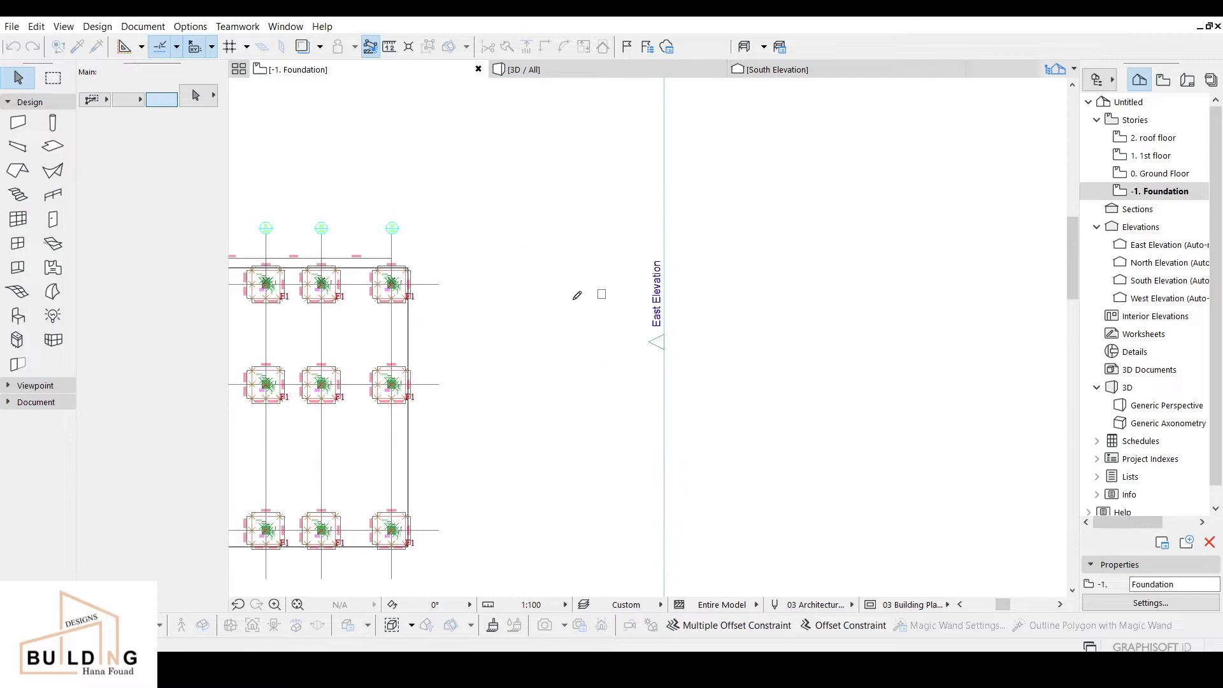
{"action": "left_click", "coordinate": [560, 228]}
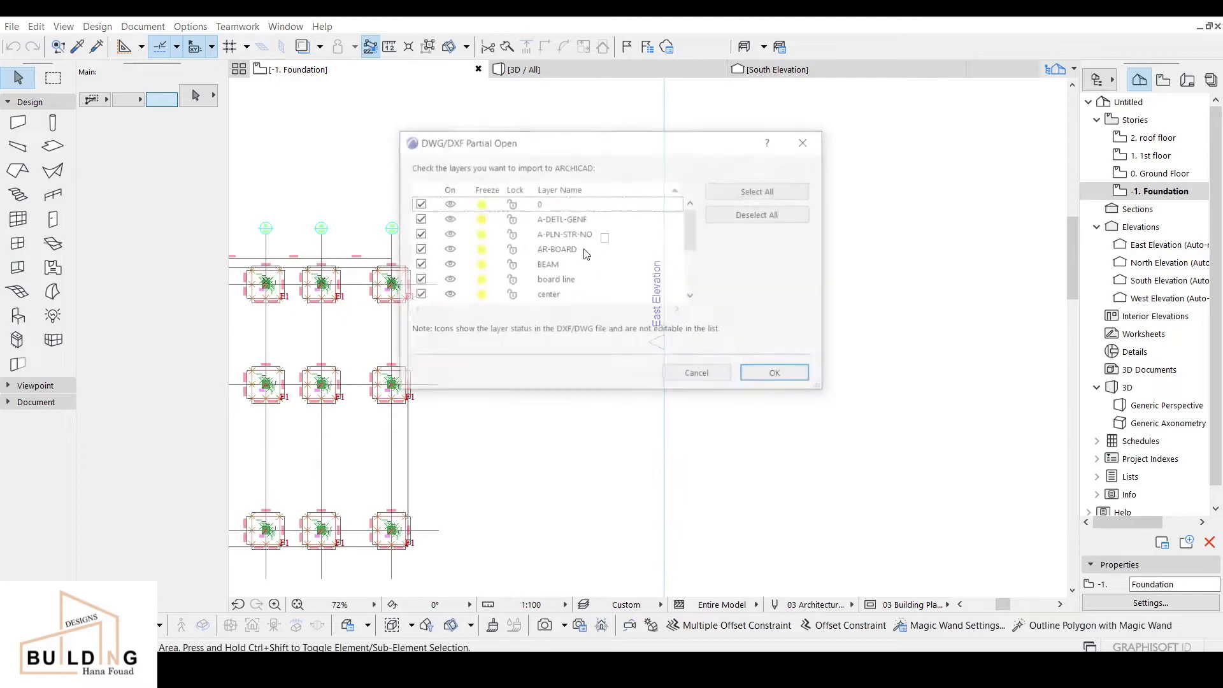
{"action": "left_click", "coordinate": [769, 373]}
Step: Select all elements of the small merged drawing beside the East Elevation marker
{"action": "scroll", "coordinate": [612, 230], "scroll_direction": "up", "scroll_amount": 5}
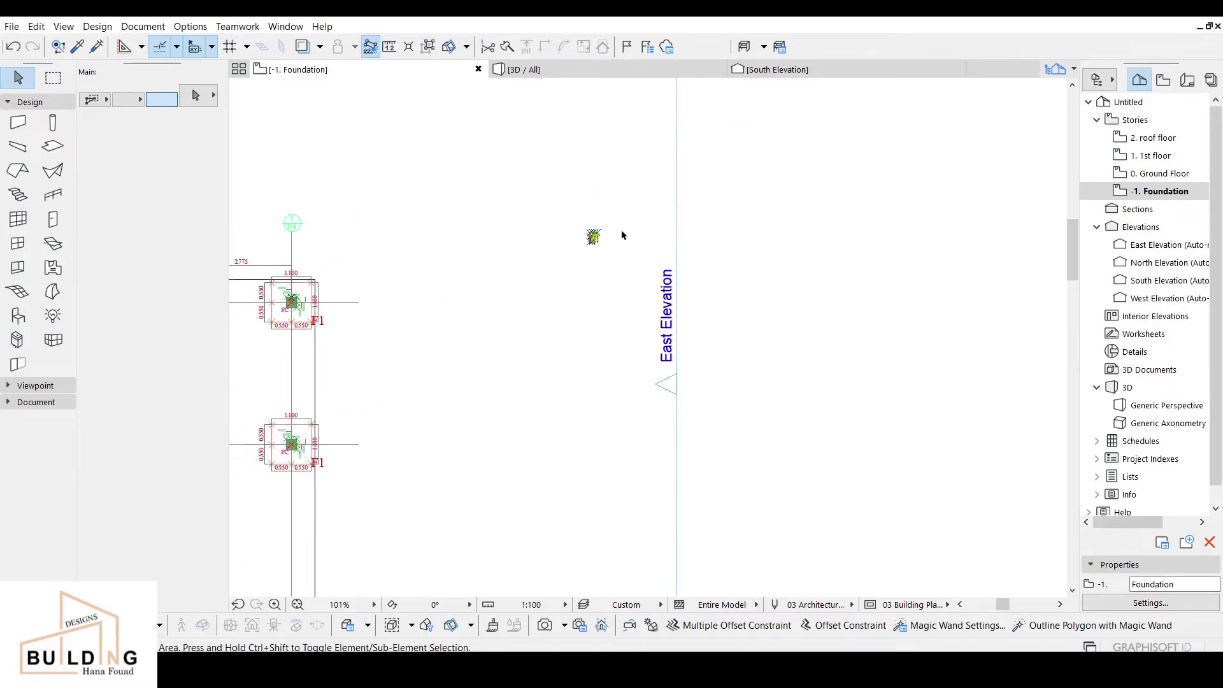
{"action": "scroll", "coordinate": [598, 210], "scroll_direction": "up", "scroll_amount": 3}
{"action": "left_click", "coordinate": [590, 216]}
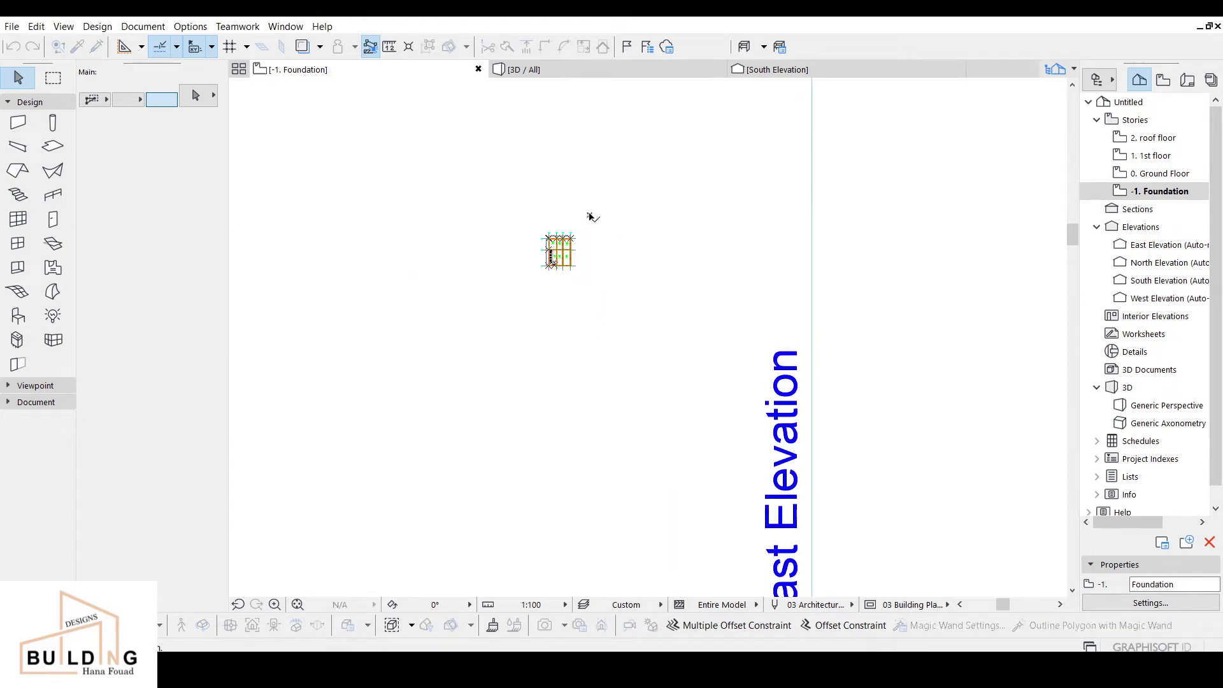
{"action": "right_click", "coordinate": [469, 240]}
{"action": "left_click", "coordinate": [494, 311]}
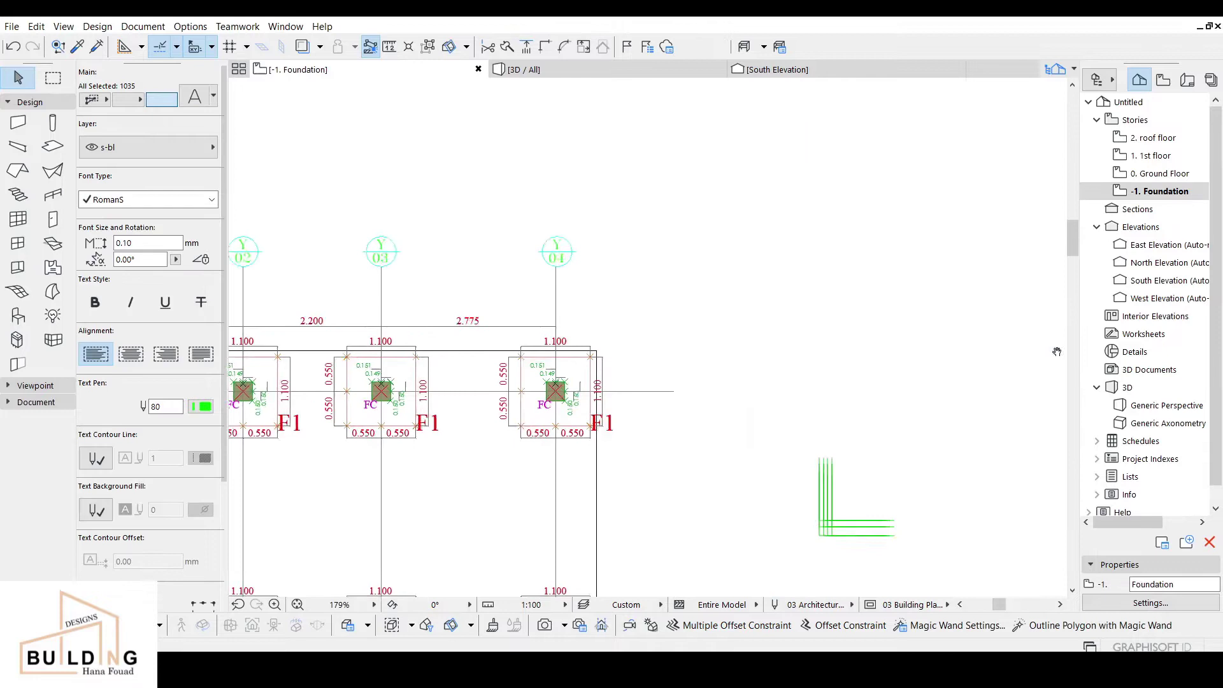
Step: Resize the selected merged drawing graphically from its vertical dimension between axes X03 and X02, setting that length to 3975 mm
{"action": "middle_click_drag", "start_coordinate": [586, 376], "coordinate": [1056, 256]}
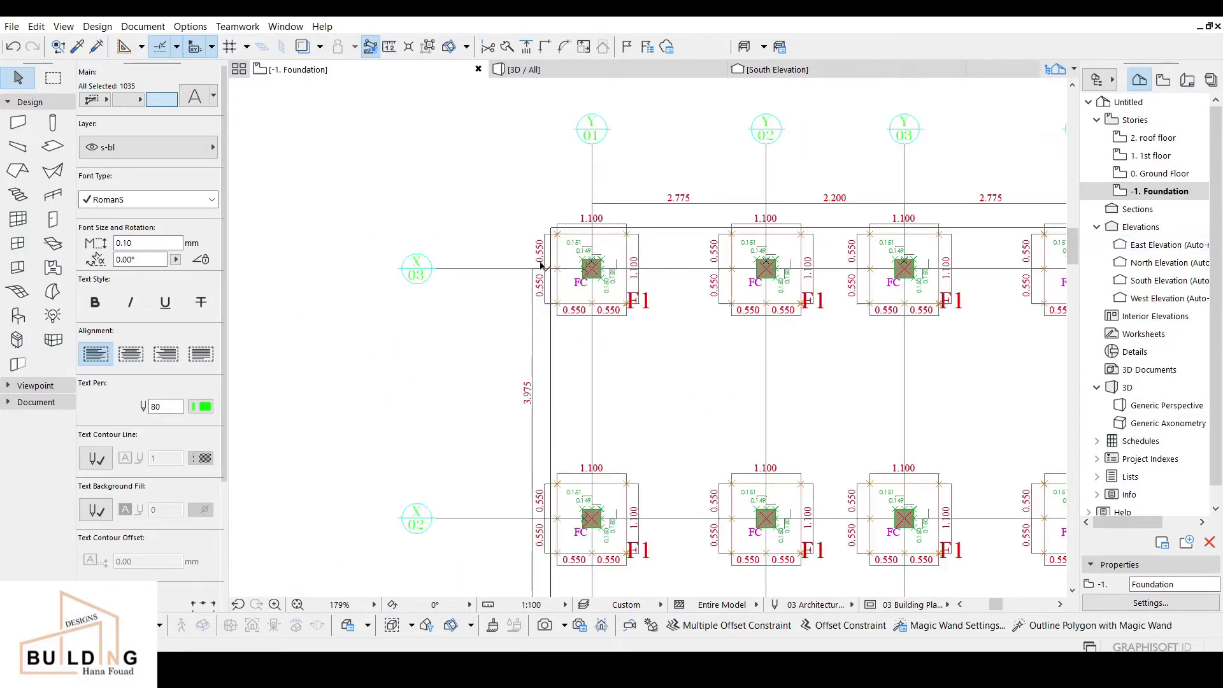
{"action": "scroll", "coordinate": [555, 369], "scroll_direction": "down", "scroll_amount": 3}
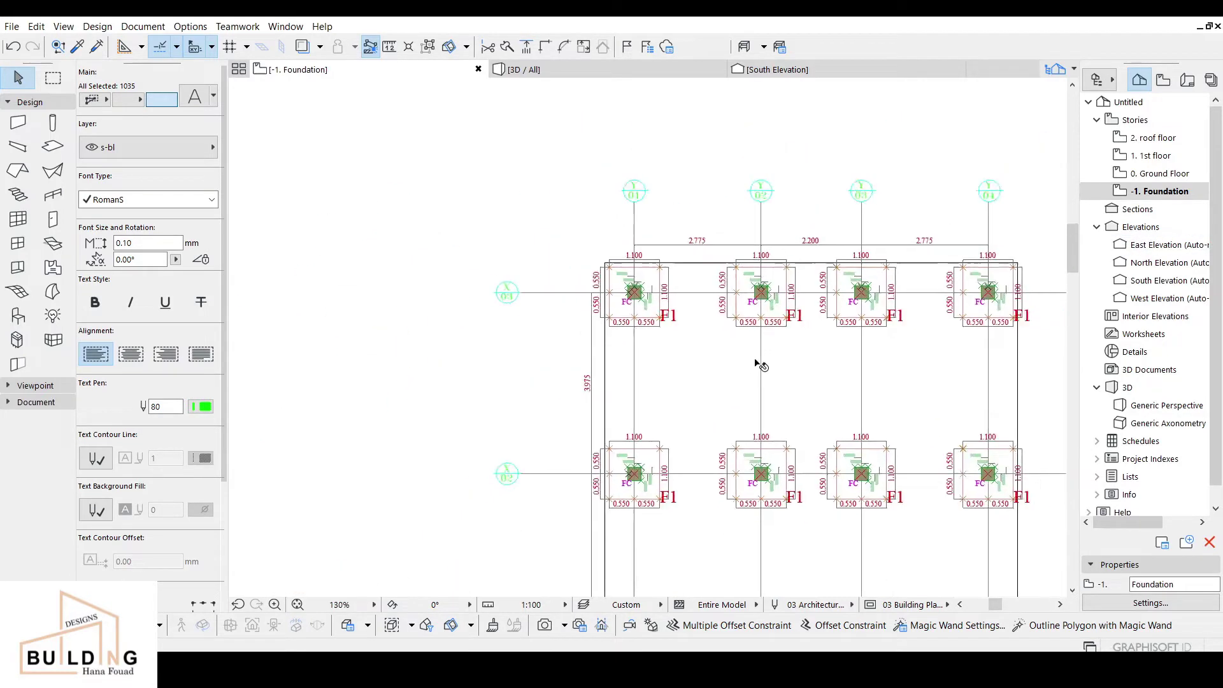
{"action": "left_click", "coordinate": [35, 26]}
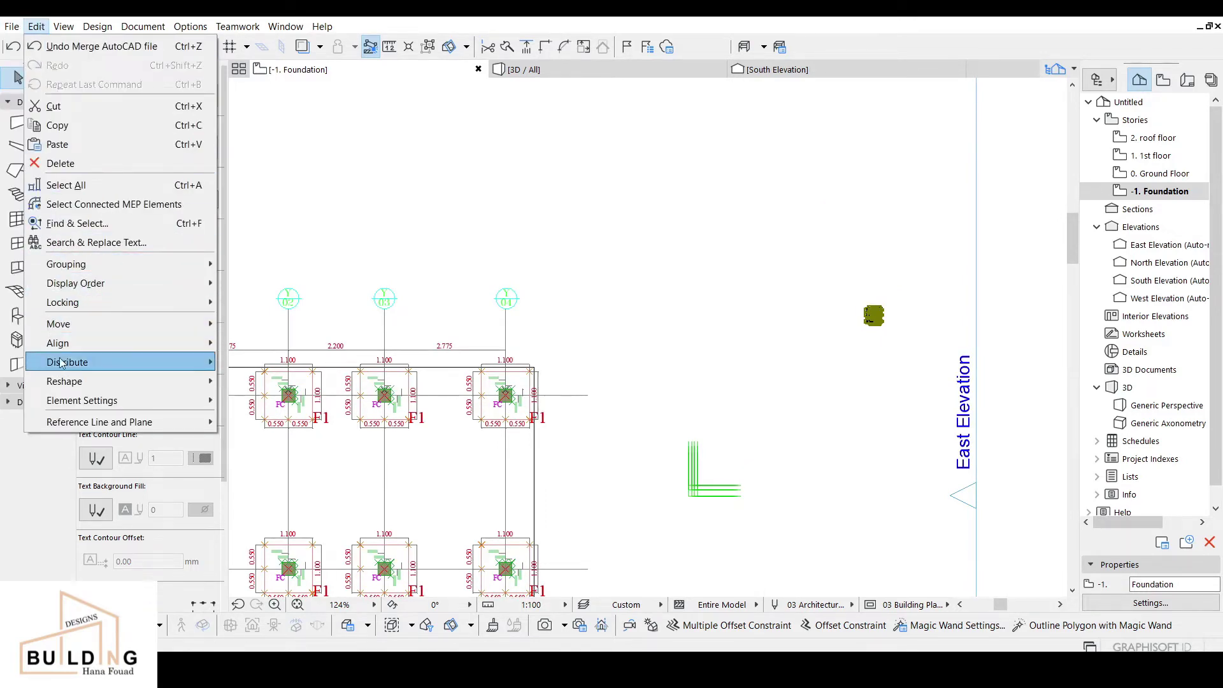
{"action": "mouse_move", "coordinate": [71, 381]}
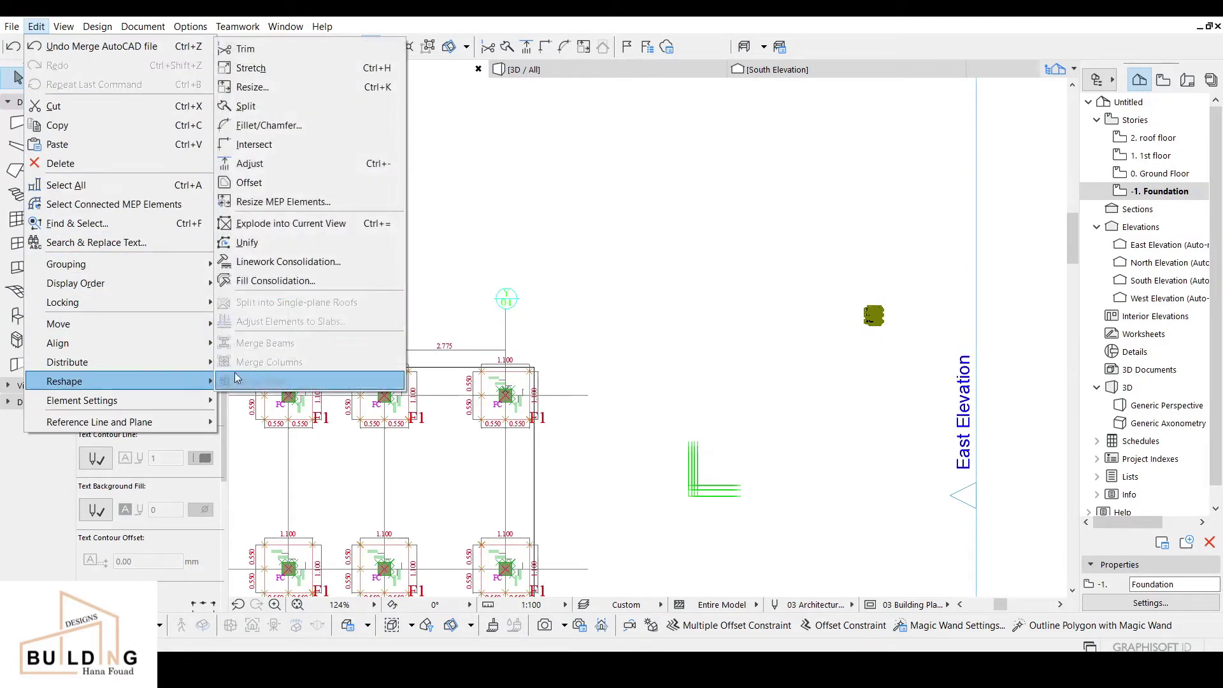
{"action": "left_click", "coordinate": [281, 87]}
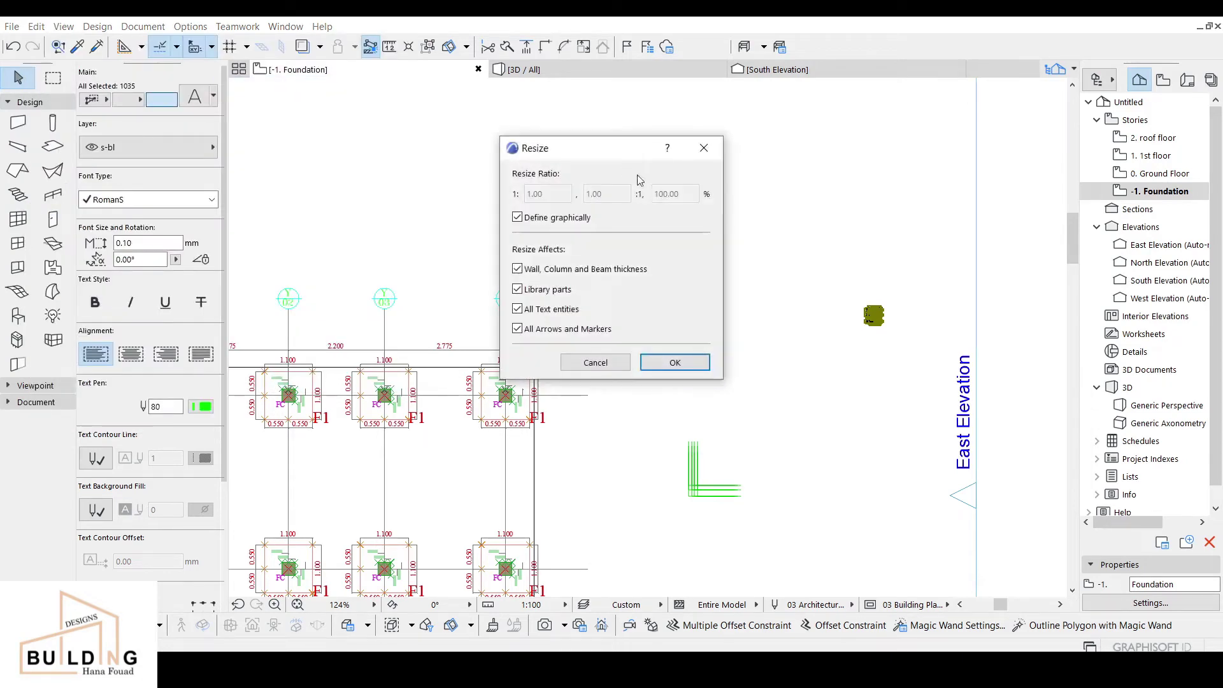
{"action": "left_click", "coordinate": [686, 362]}
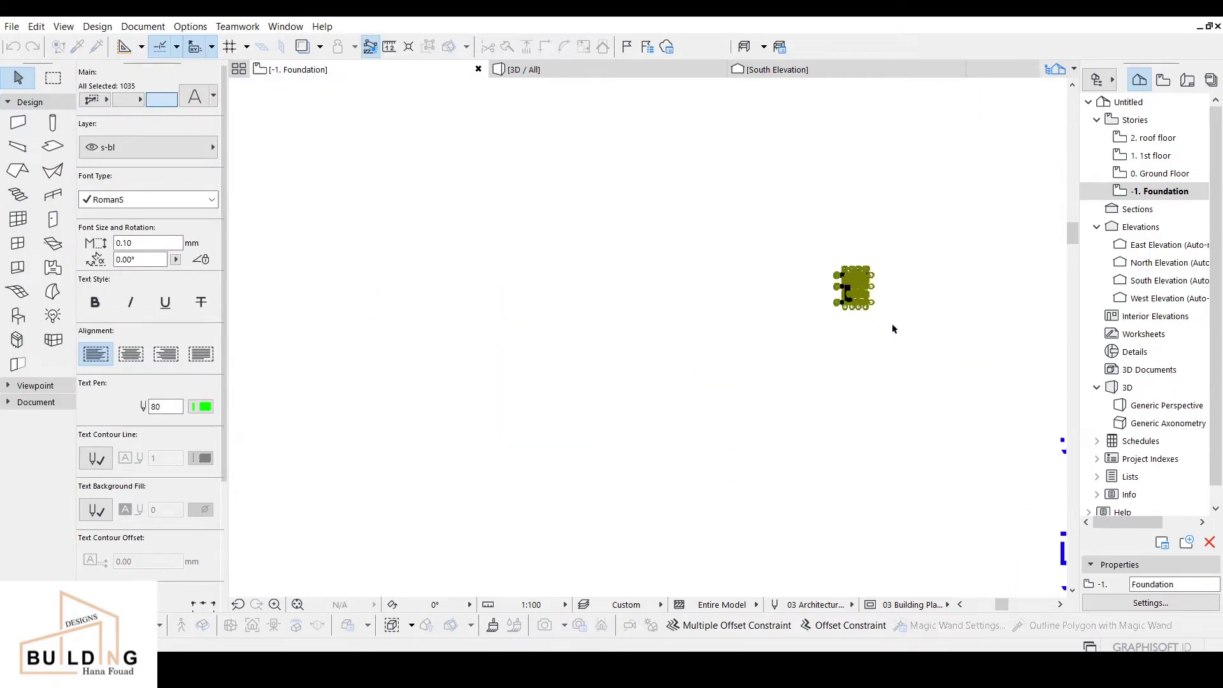
{"action": "scroll", "coordinate": [893, 329], "scroll_direction": "up", "scroll_amount": 10}
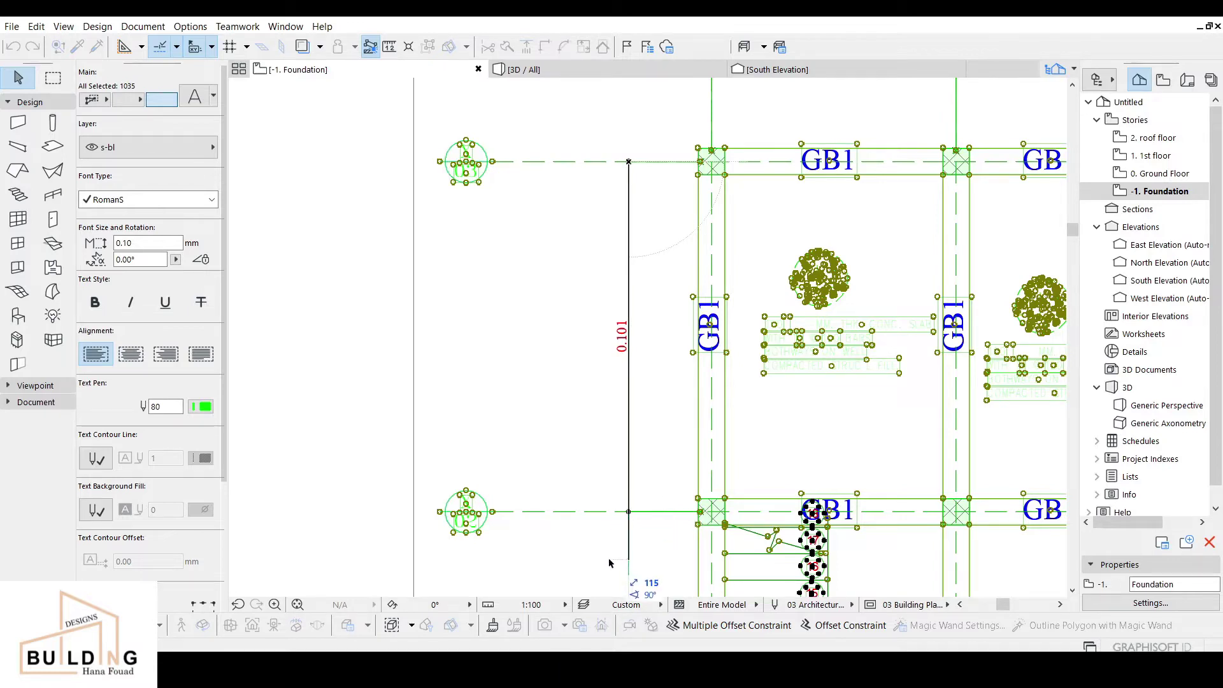
{"action": "type", "text": "39"}
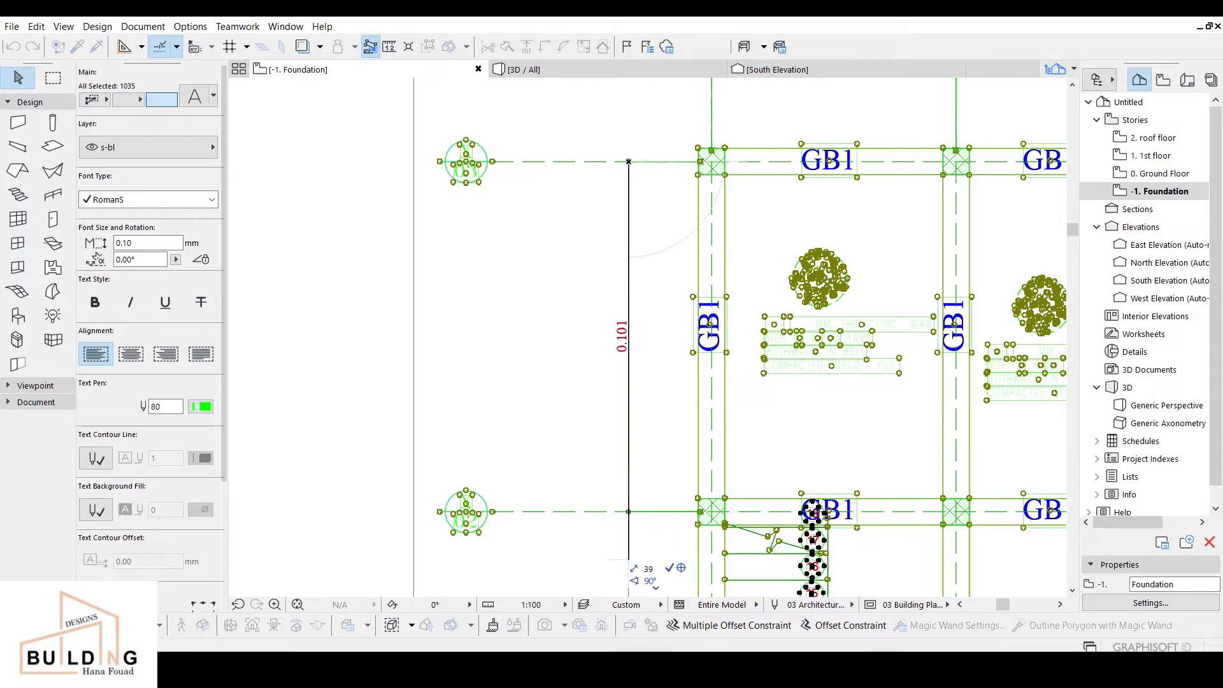
{"action": "type", "text": "75"}
{"action": "key", "text": "Return"}
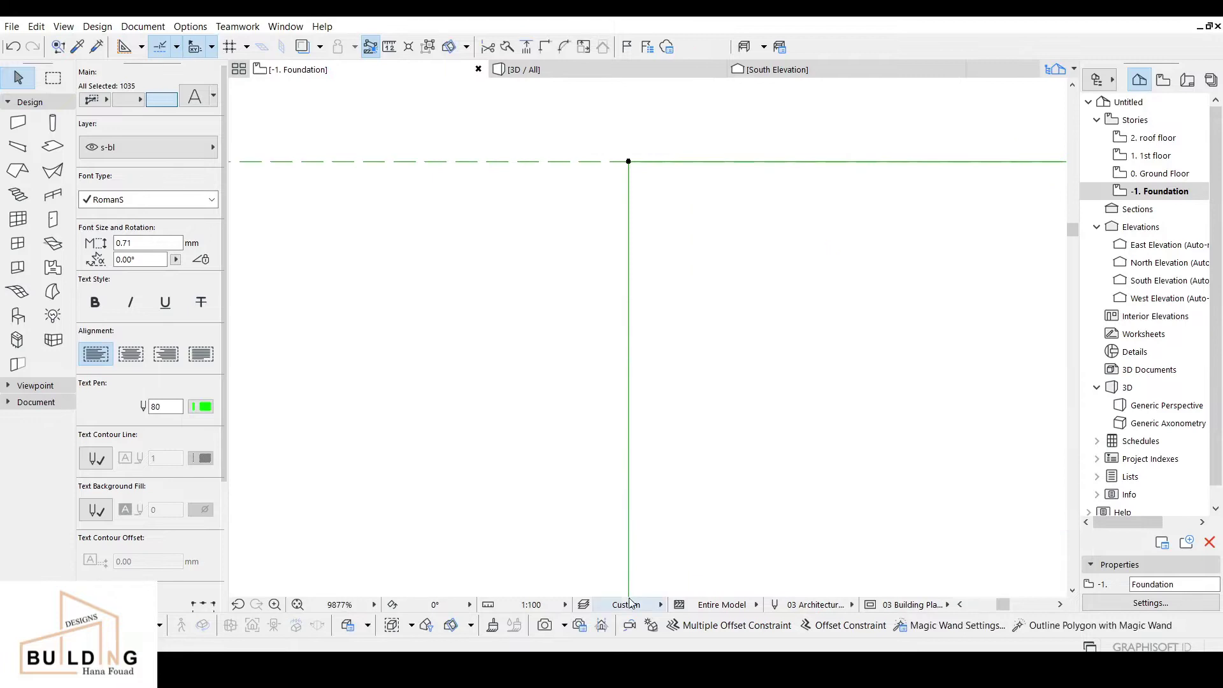
Step: Group all elements of the resized merged drawing
{"action": "scroll", "coordinate": [677, 328], "scroll_direction": "down", "scroll_amount": 20}
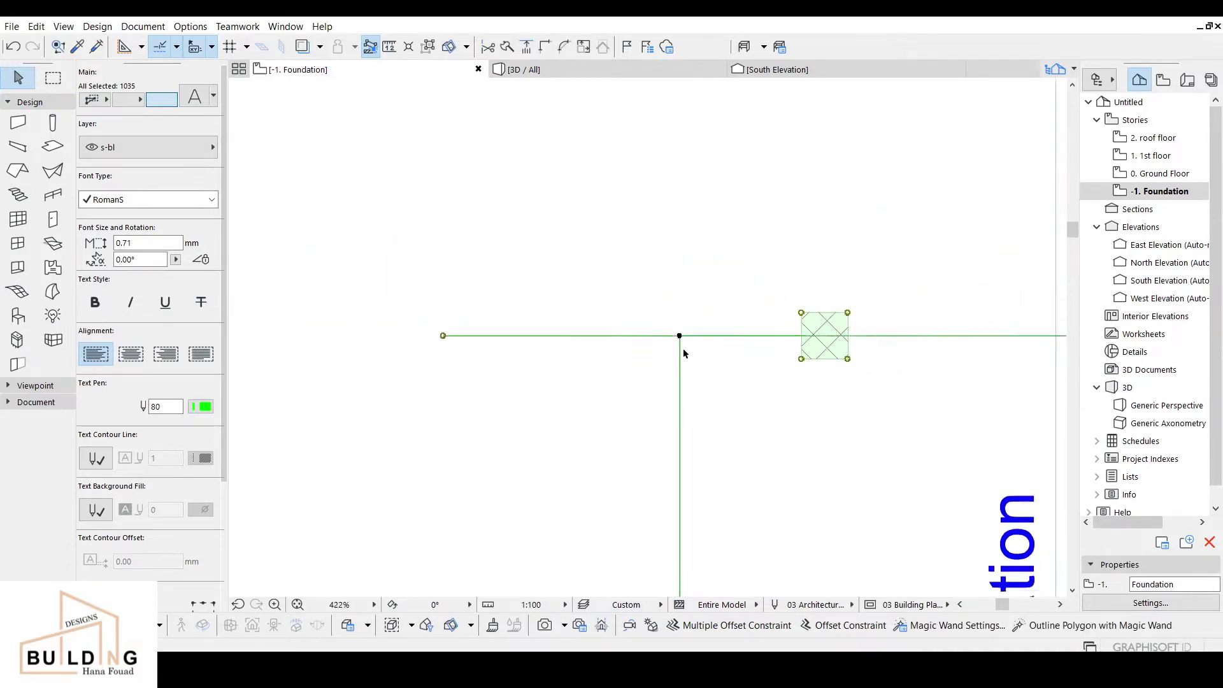
{"action": "middle_click_drag", "start_coordinate": [713, 395], "coordinate": [591, 285]}
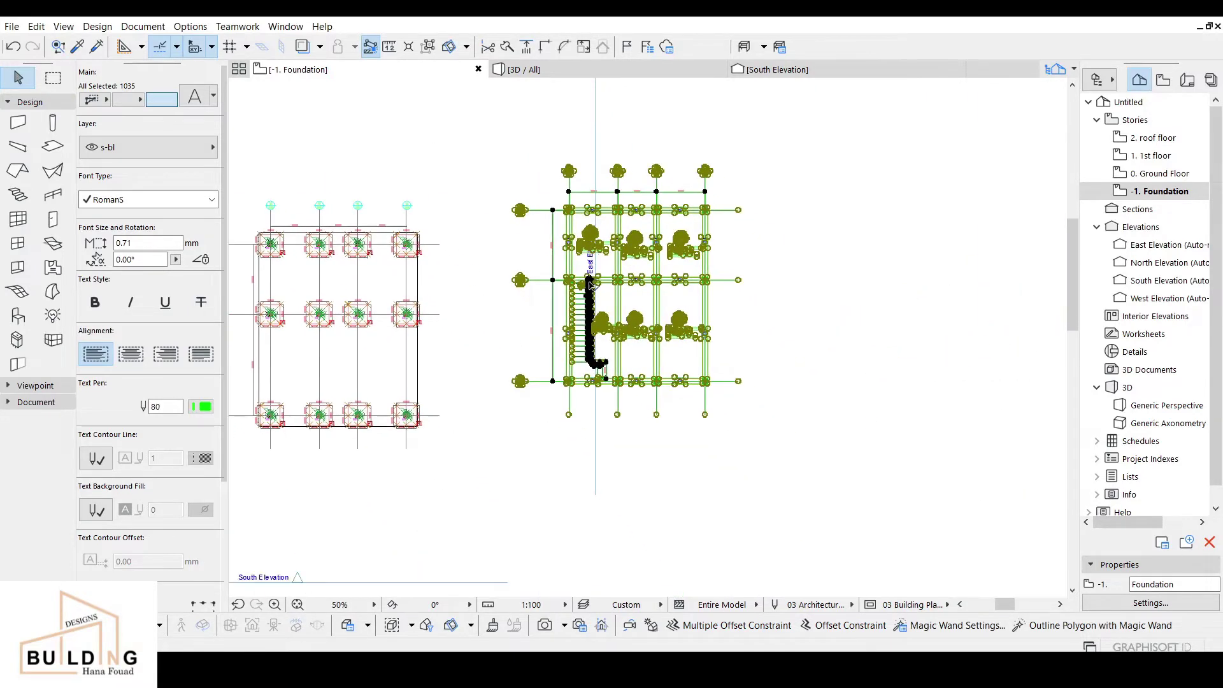
{"action": "left_click", "coordinate": [42, 28]}
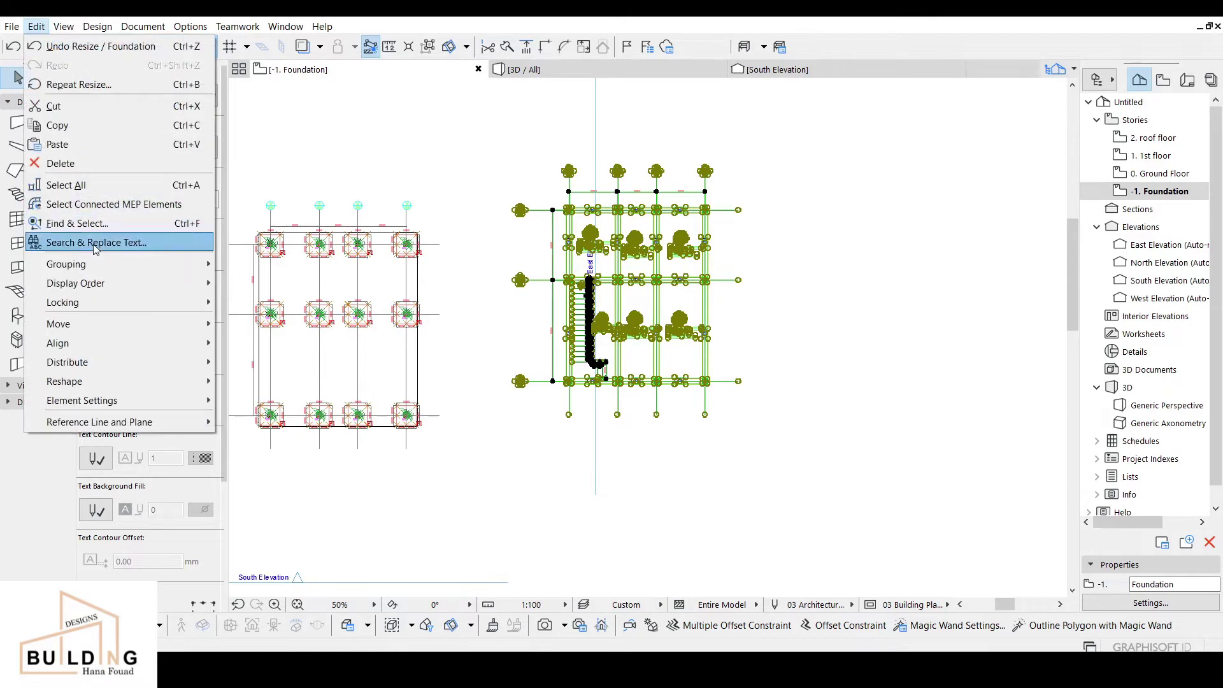
{"action": "mouse_move", "coordinate": [99, 267]}
{"action": "left_click", "coordinate": [294, 269]}
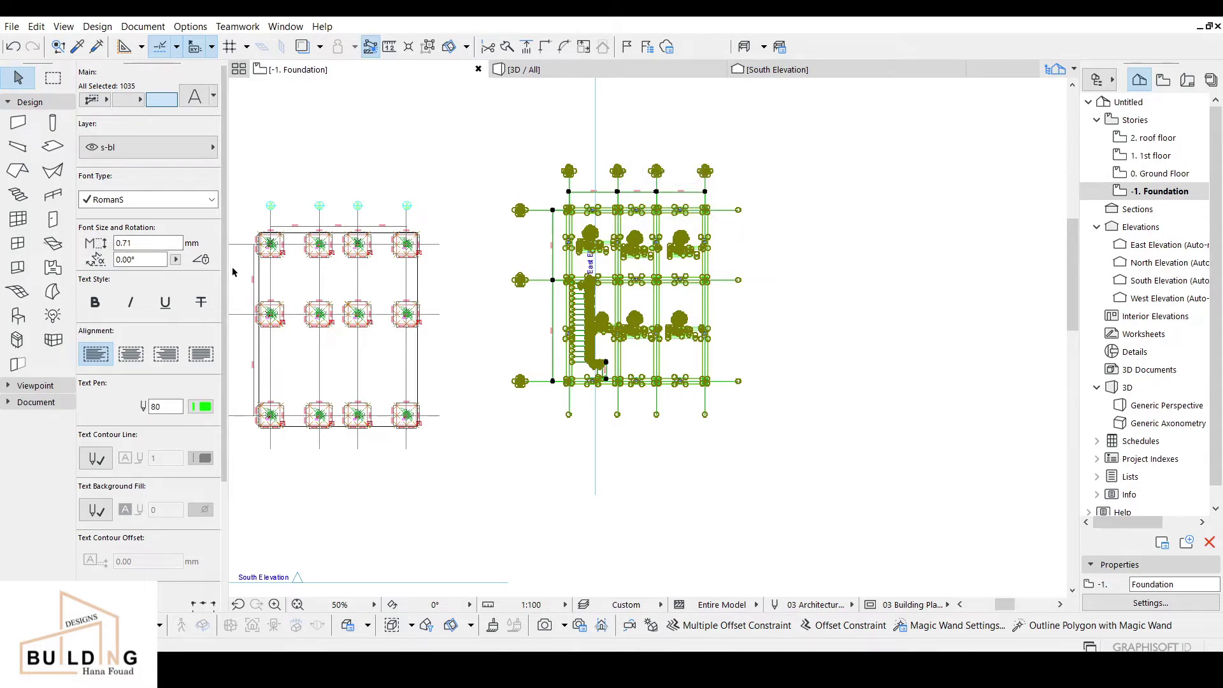
Step: Move the grouped drawing from its vertical dimension's end on axis X03 onto the matching point of the foundation plan
{"action": "scroll", "coordinate": [456, 164], "scroll_direction": "up", "scroll_amount": 4}
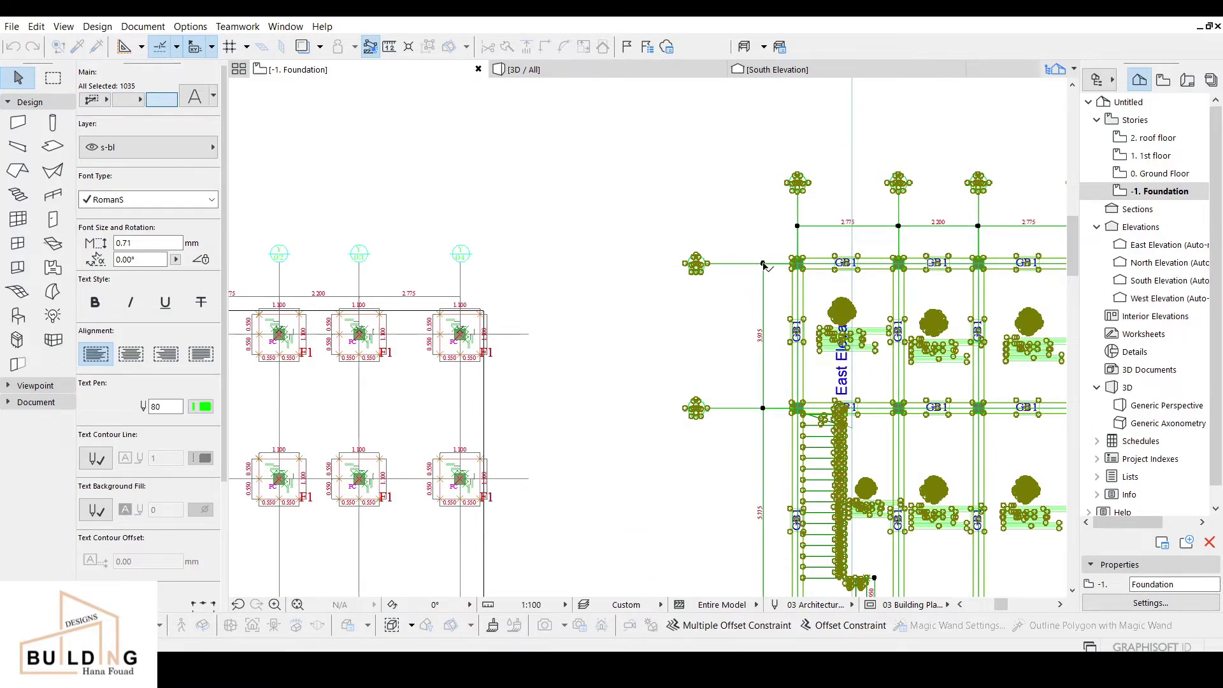
{"action": "left_click", "coordinate": [764, 263]}
{"action": "scroll", "coordinate": [509, 403], "scroll_direction": "down", "scroll_amount": 2}
{"action": "middle_click_drag", "start_coordinate": [510, 402], "coordinate": [825, 357]}
{"action": "scroll", "coordinate": [605, 351], "scroll_direction": "up", "scroll_amount": 4}
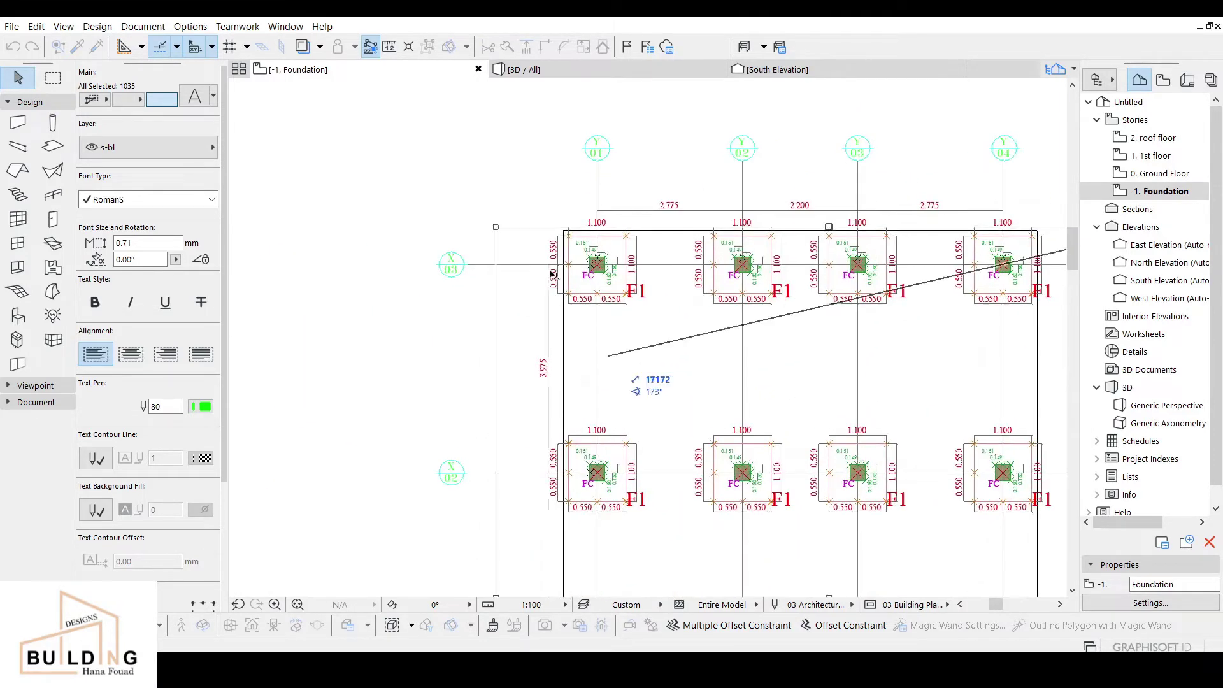
{"action": "scroll", "coordinate": [549, 265], "scroll_direction": "up", "scroll_amount": 4}
{"action": "left_click", "coordinate": [546, 266]}
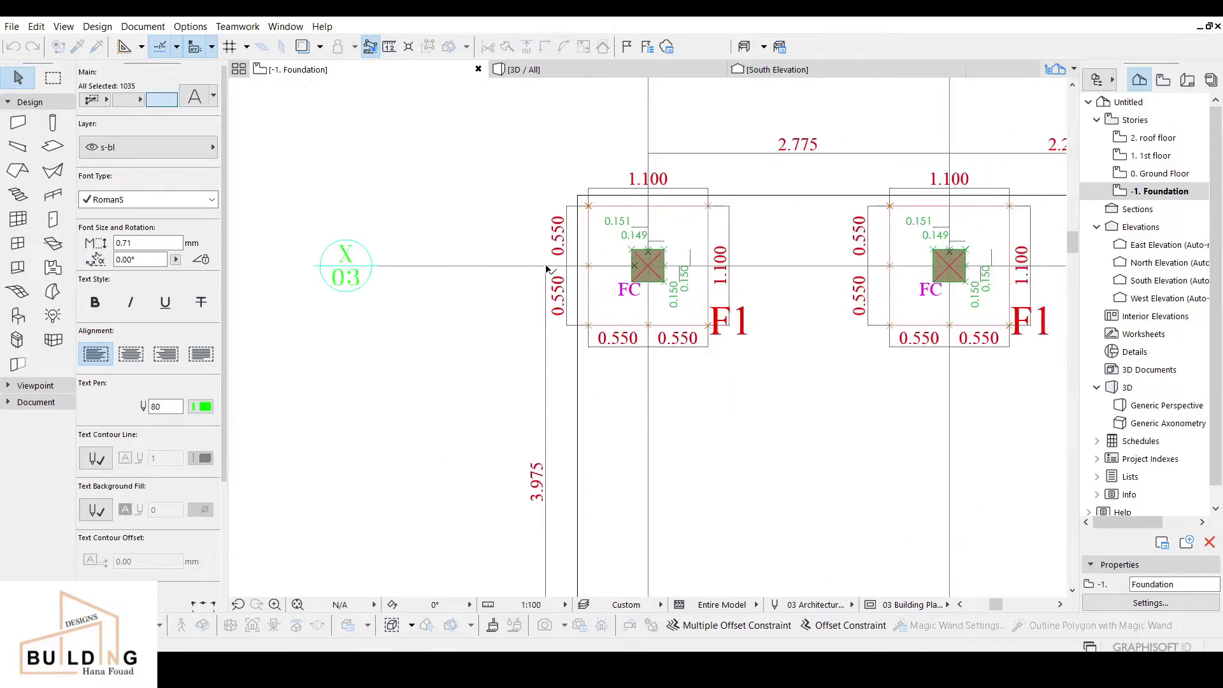
{"action": "left_click_drag", "start_coordinate": [547, 269], "coordinate": [546, 268]}
{"action": "scroll", "coordinate": [573, 293], "scroll_direction": "down", "scroll_amount": 5}
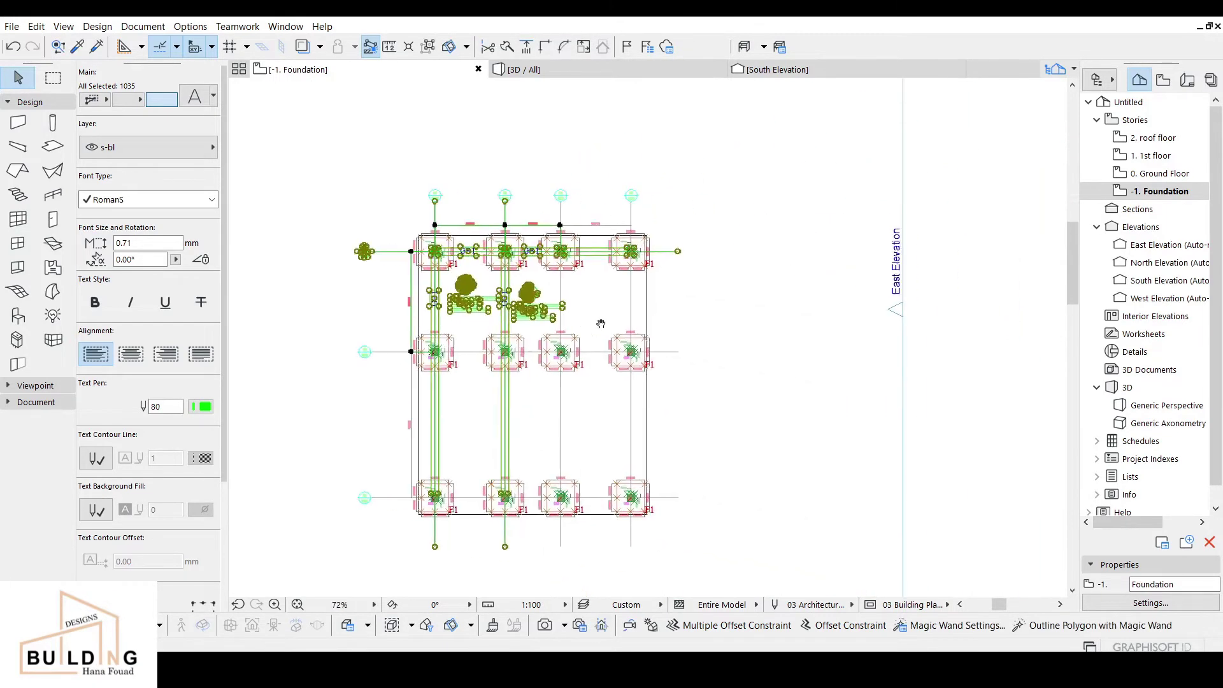
{"action": "scroll", "coordinate": [592, 344], "scroll_direction": "up", "scroll_amount": 3}
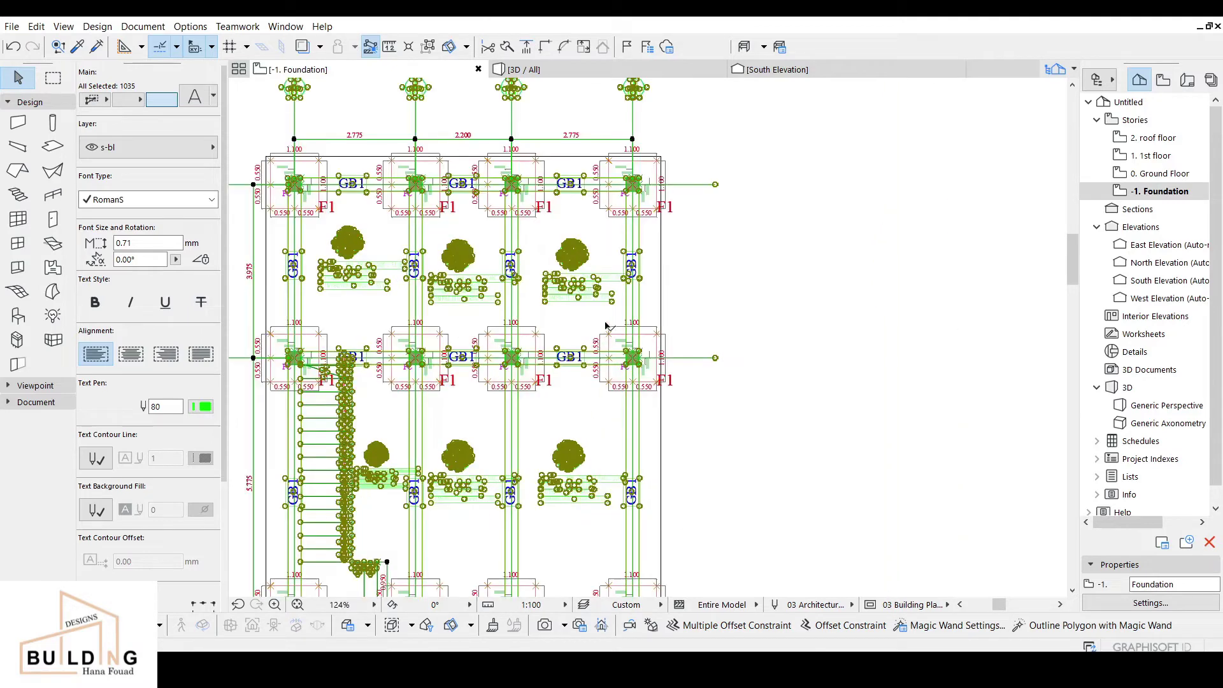
Step: Try to copy the aligned drawing onto the Ground Floor story at the center of the current view
{"action": "right_click", "coordinate": [731, 246]}
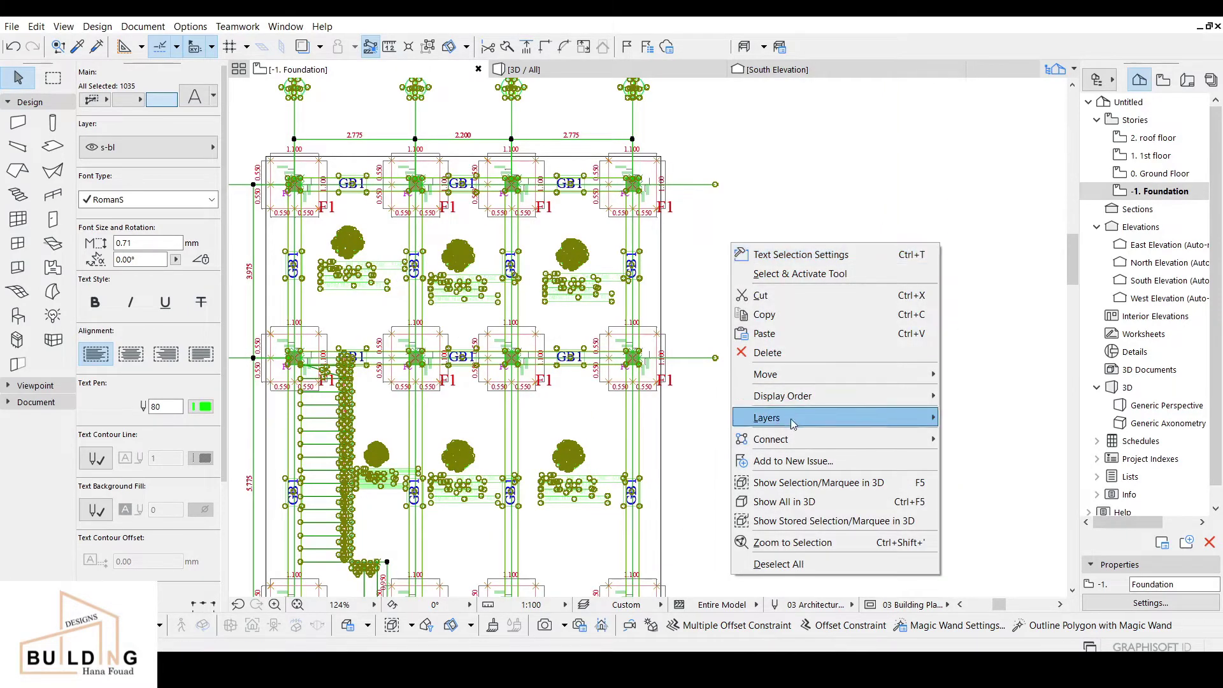
{"action": "left_click", "coordinate": [776, 322]}
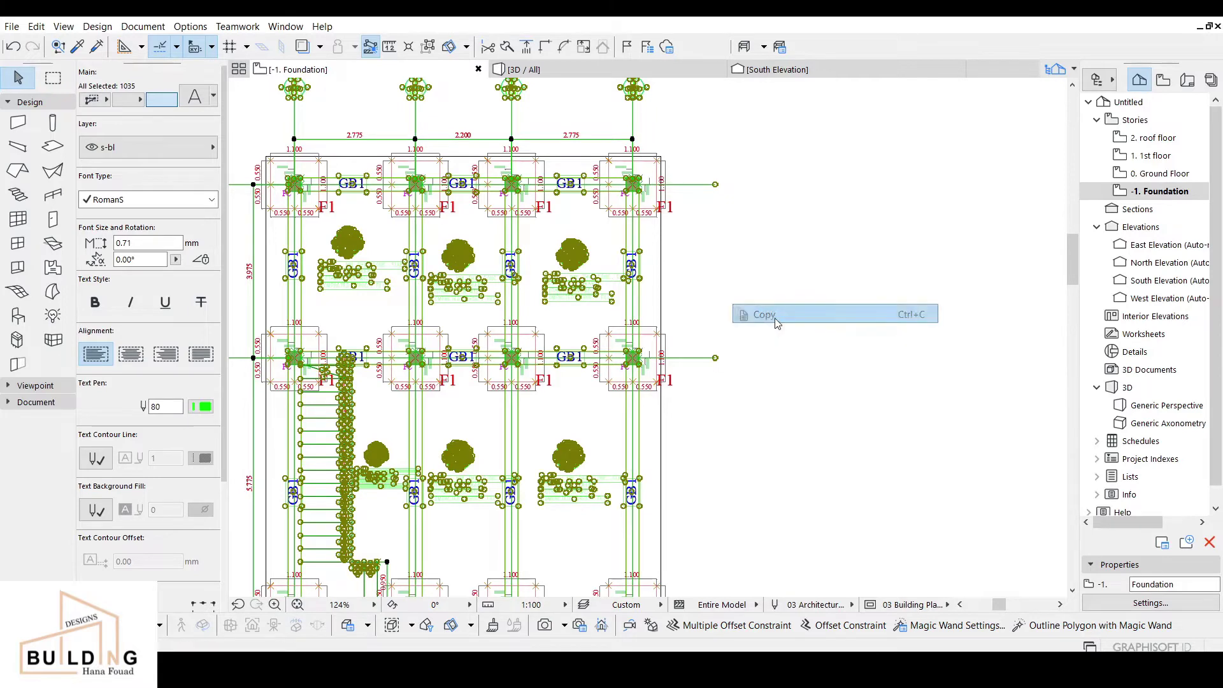
{"action": "double_click", "coordinate": [1161, 174]}
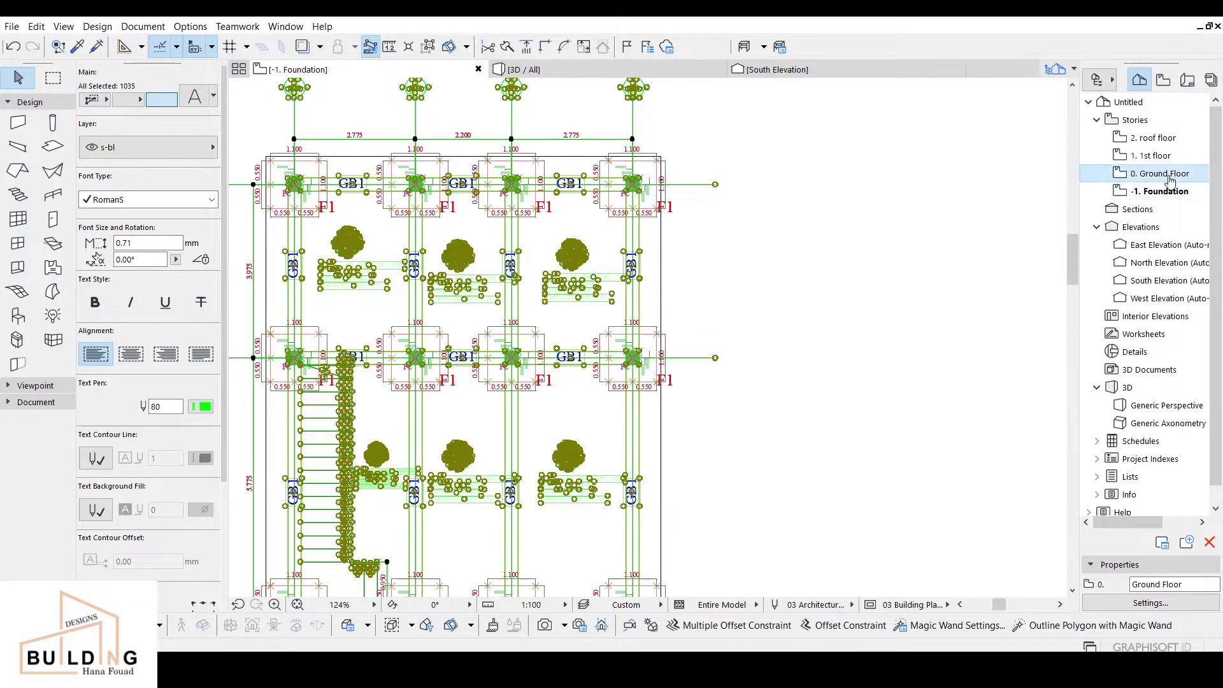
{"action": "right_click", "coordinate": [819, 291]}
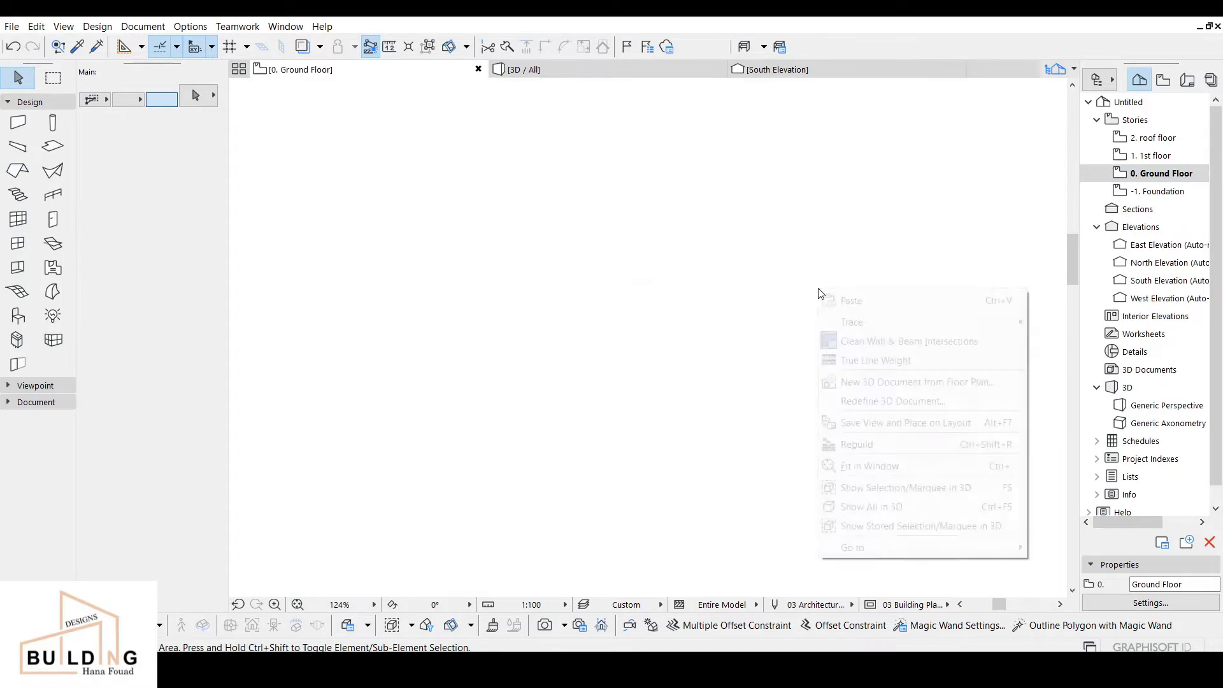
{"action": "left_click", "coordinate": [840, 300]}
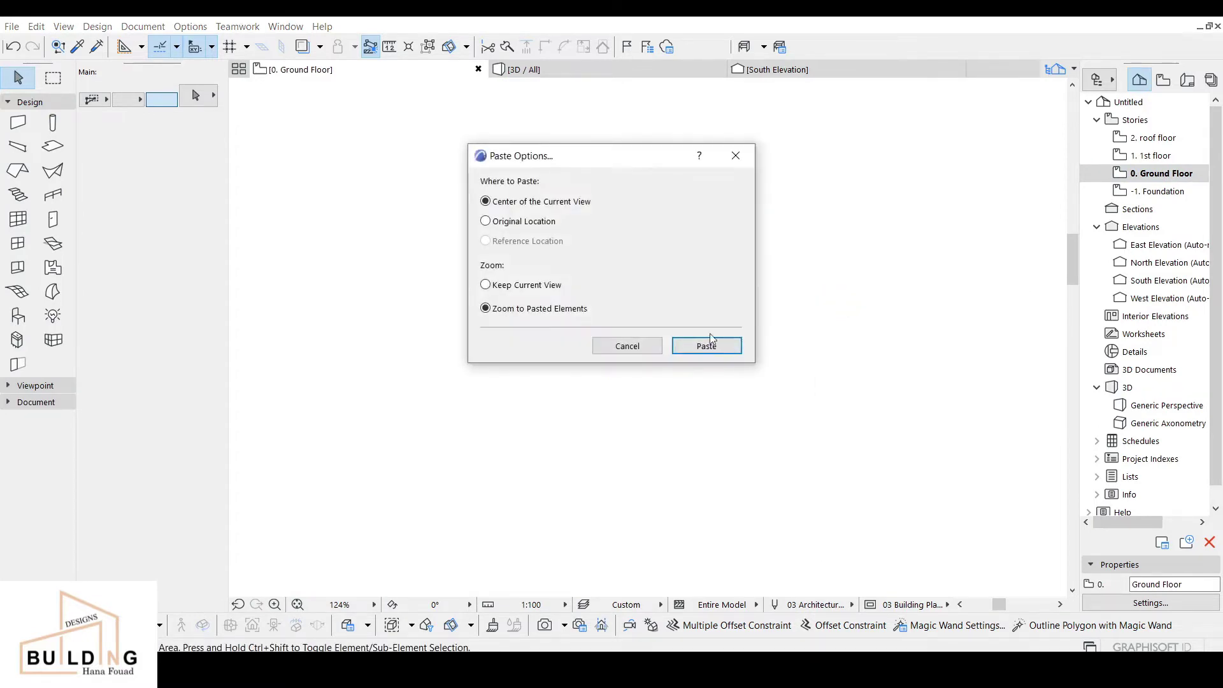
{"action": "left_click", "coordinate": [706, 348]}
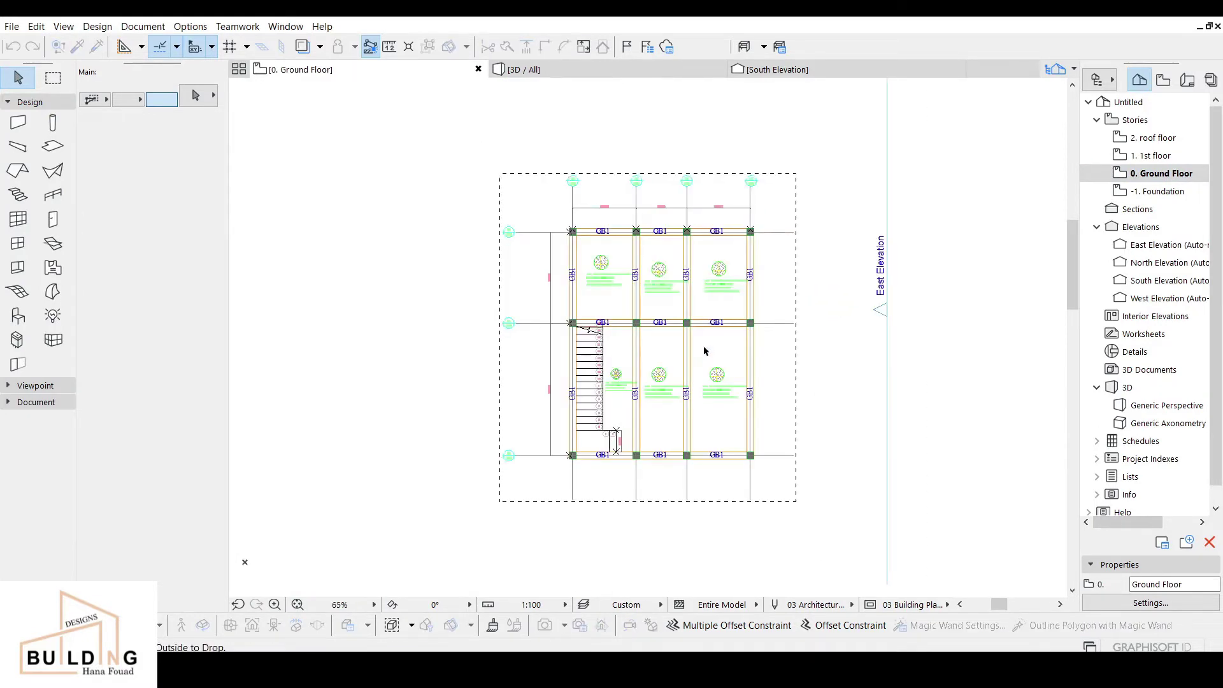
{"action": "scroll", "coordinate": [705, 349], "scroll_direction": "down", "scroll_amount": 2}
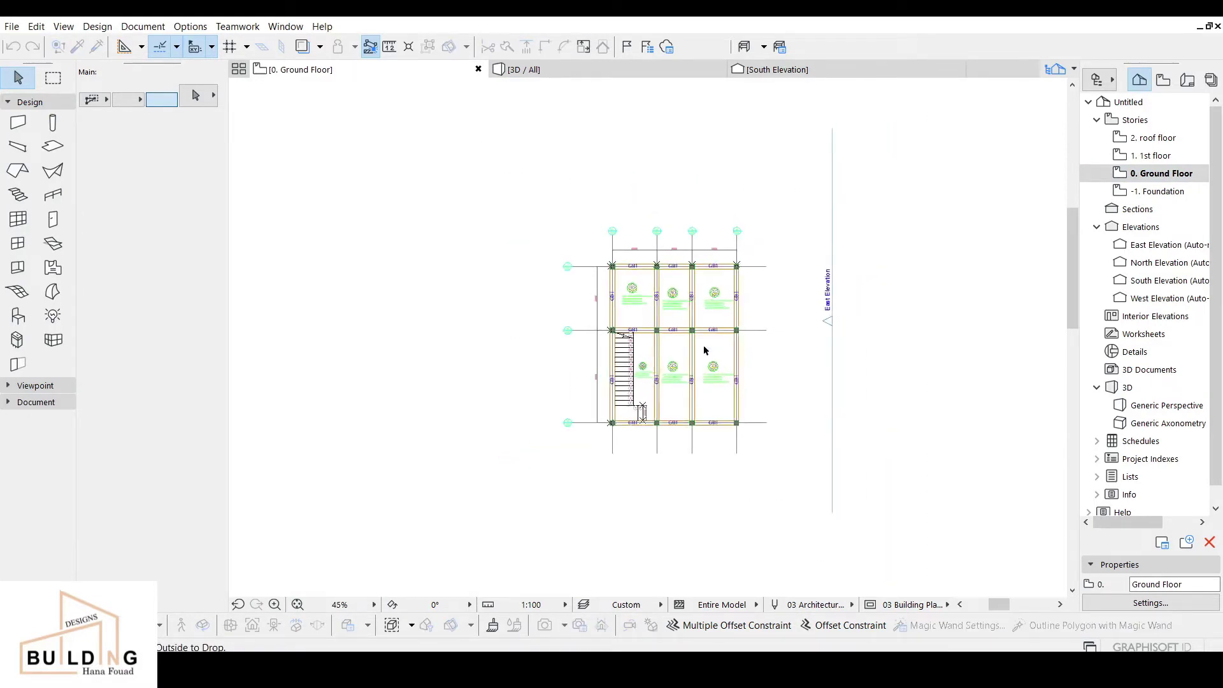
Step: Return to the Foundation story, select the grouped beam layout drawing and copy it
{"action": "double_click", "coordinate": [1166, 192]}
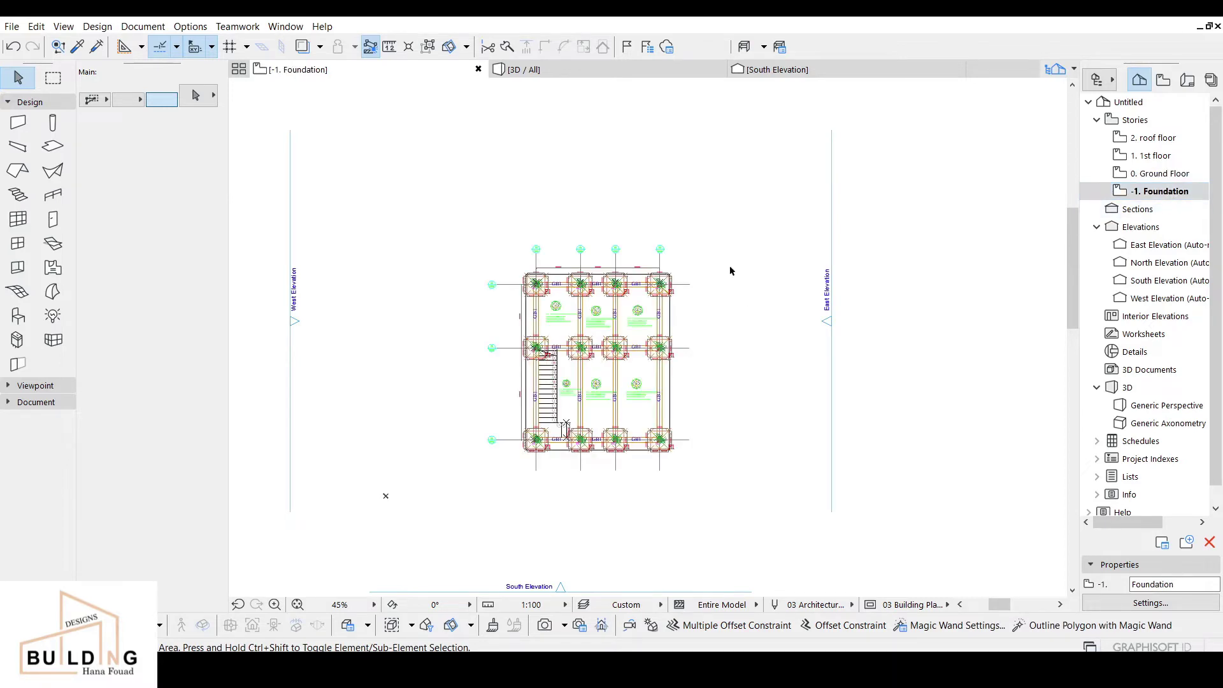
{"action": "scroll", "coordinate": [635, 319], "scroll_direction": "up", "scroll_amount": 5}
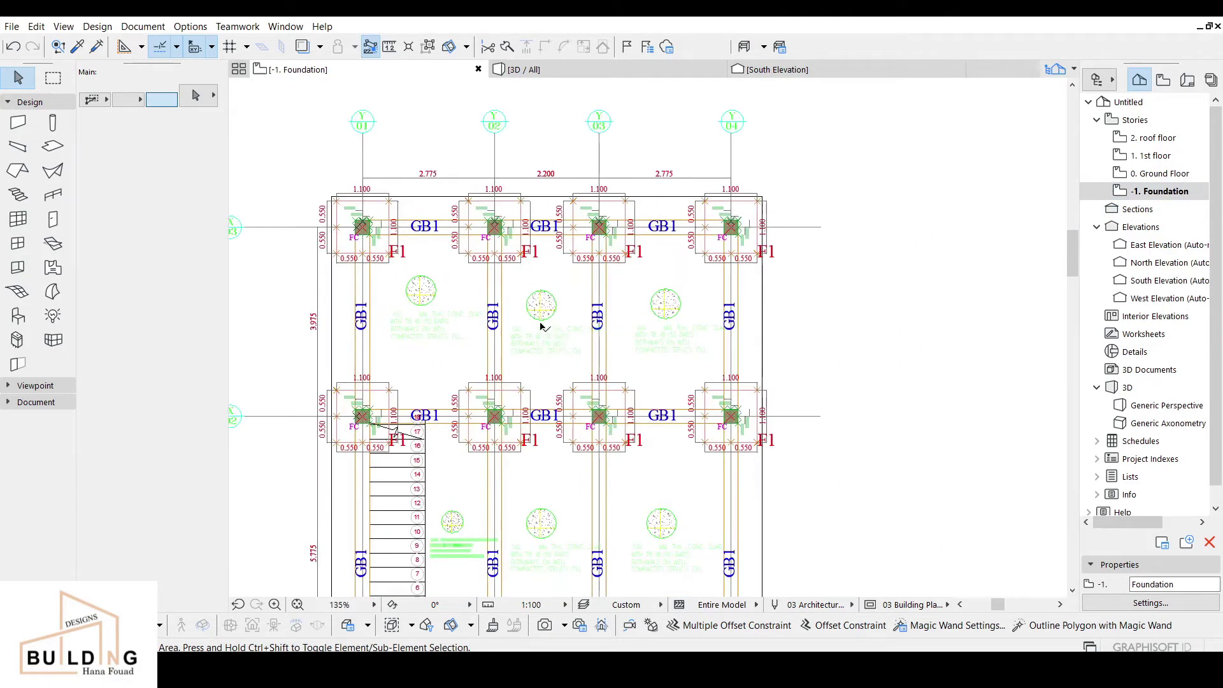
{"action": "scroll", "coordinate": [637, 387], "scroll_direction": "up", "scroll_amount": 4}
{"action": "key", "text": "ctrl+a"}
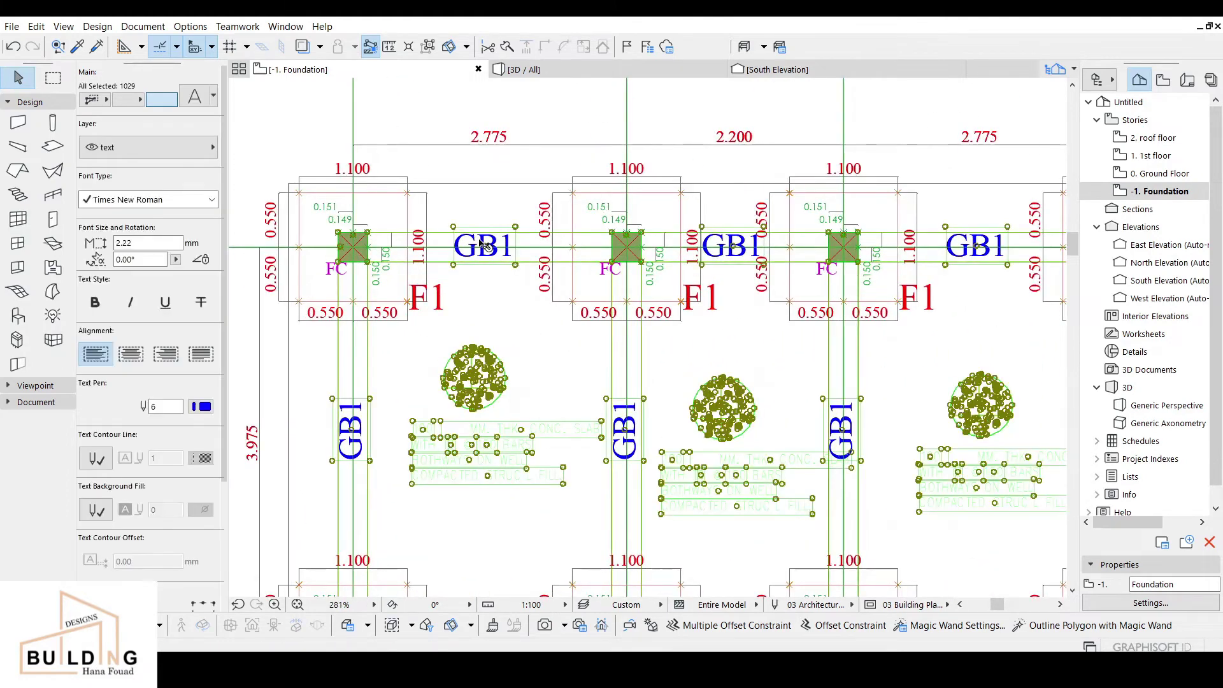
{"action": "scroll", "coordinate": [439, 198], "scroll_direction": "down", "scroll_amount": 5}
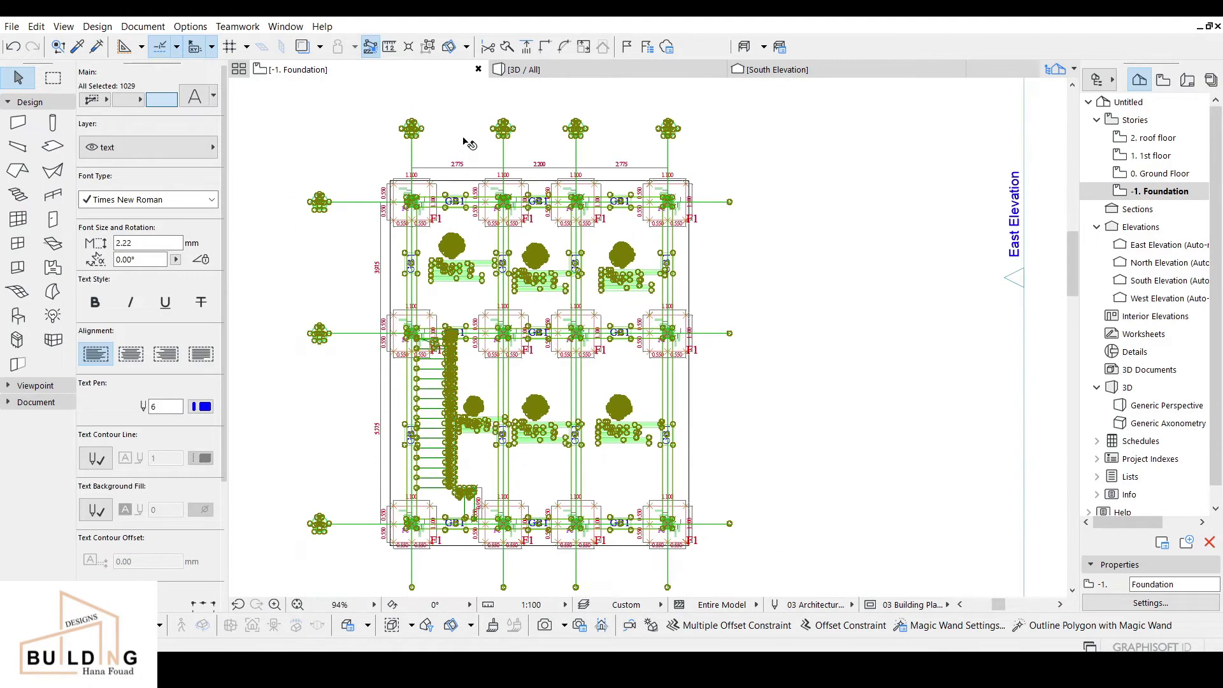
{"action": "right_click", "coordinate": [463, 133]}
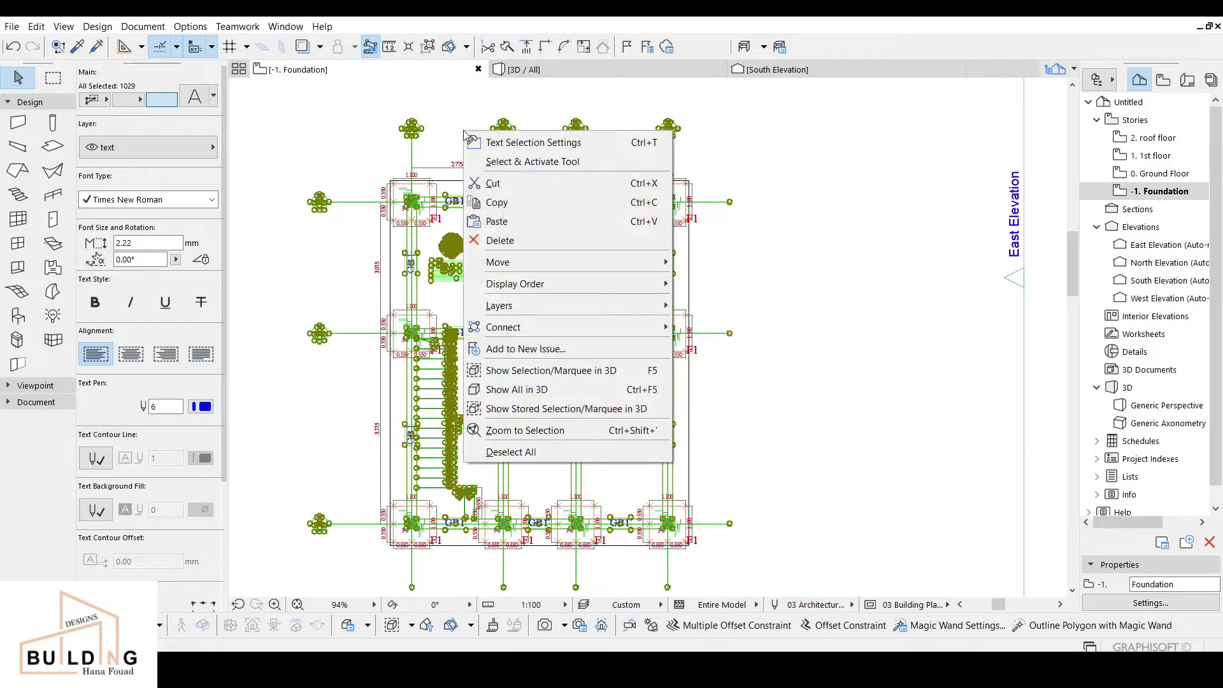
{"action": "left_click", "coordinate": [538, 203]}
Step: Paste the copied drawing onto the Ground Floor story at its original location
{"action": "double_click", "coordinate": [1159, 173]}
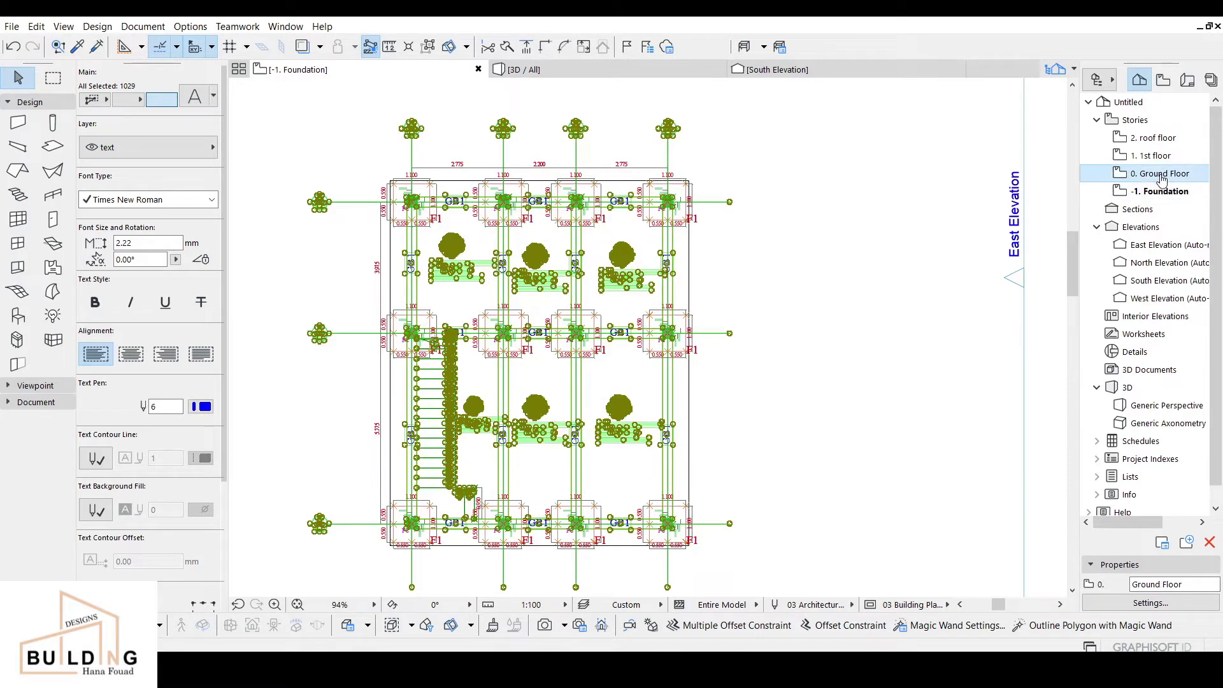
{"action": "right_click", "coordinate": [629, 285]}
{"action": "left_click", "coordinate": [663, 290]}
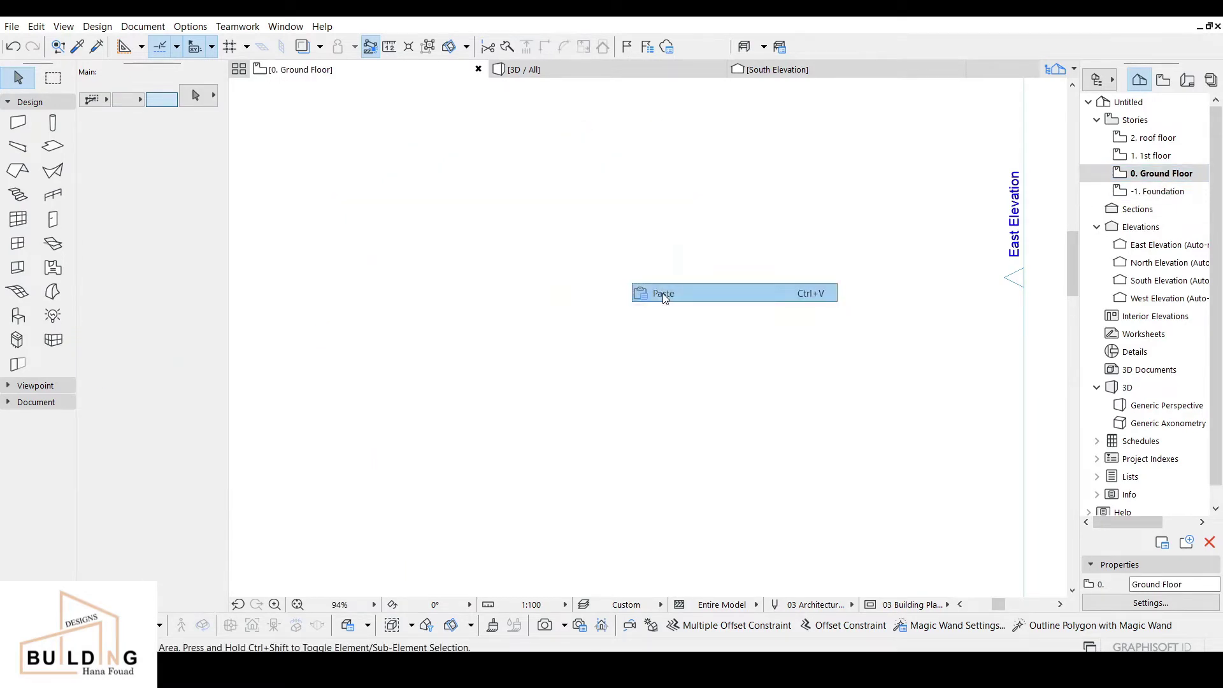
{"action": "scroll", "coordinate": [660, 308], "scroll_direction": "down", "scroll_amount": 3}
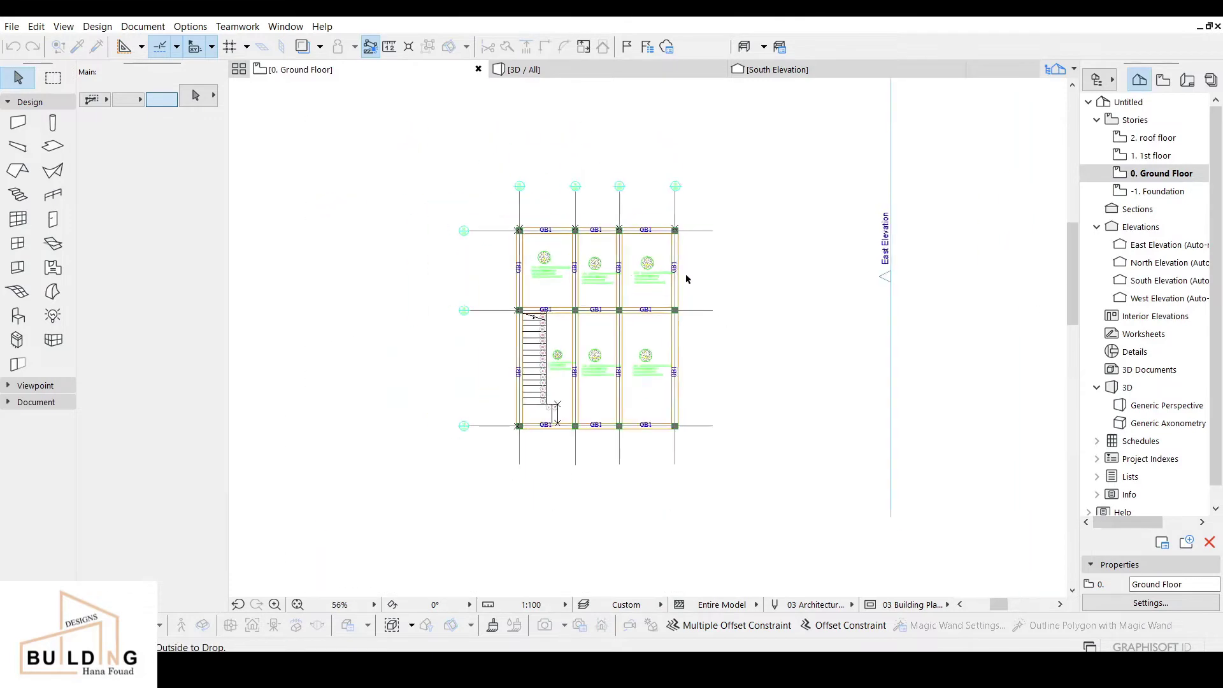
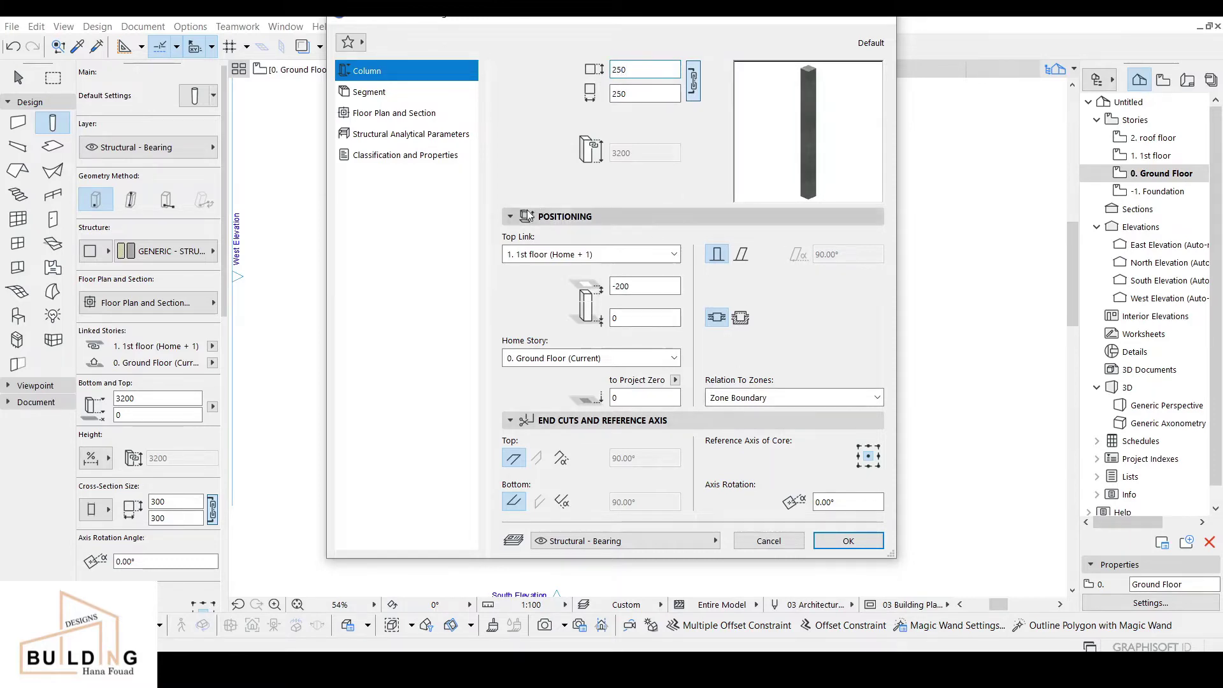
Step: Review and accept the 250 × 250 column settings, and place a column at the intersection of axes Y01 and X03
{"action": "left_click", "coordinate": [413, 96]}
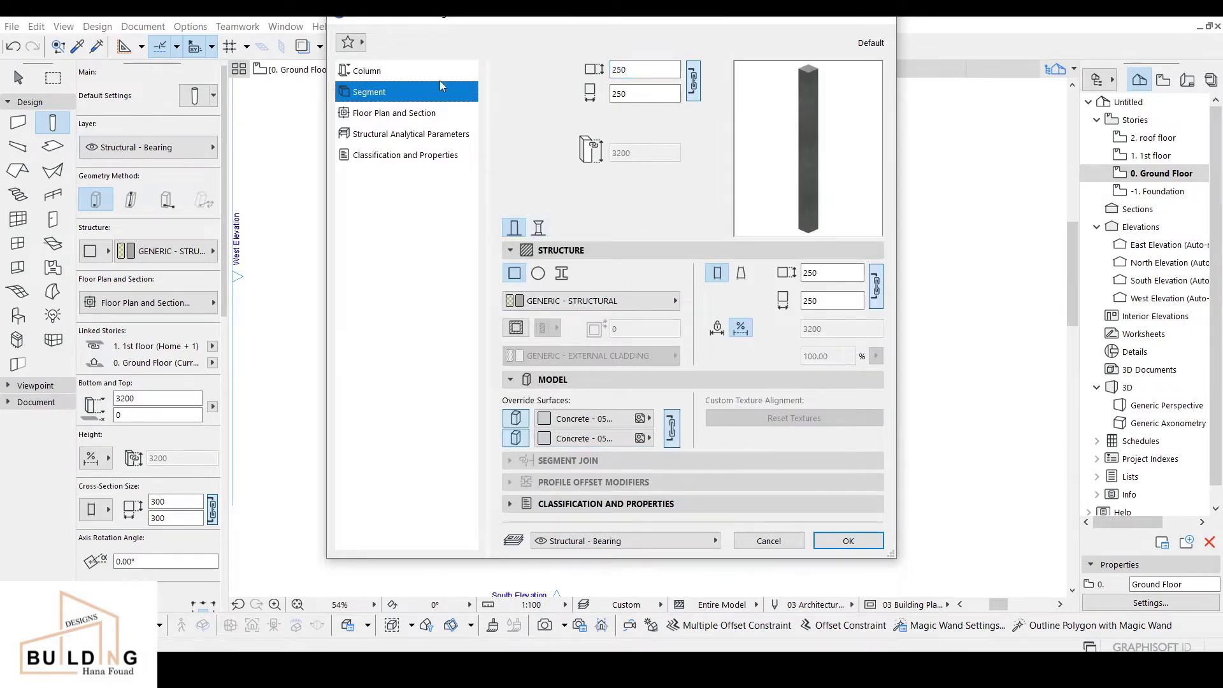
{"action": "left_click", "coordinate": [422, 118]}
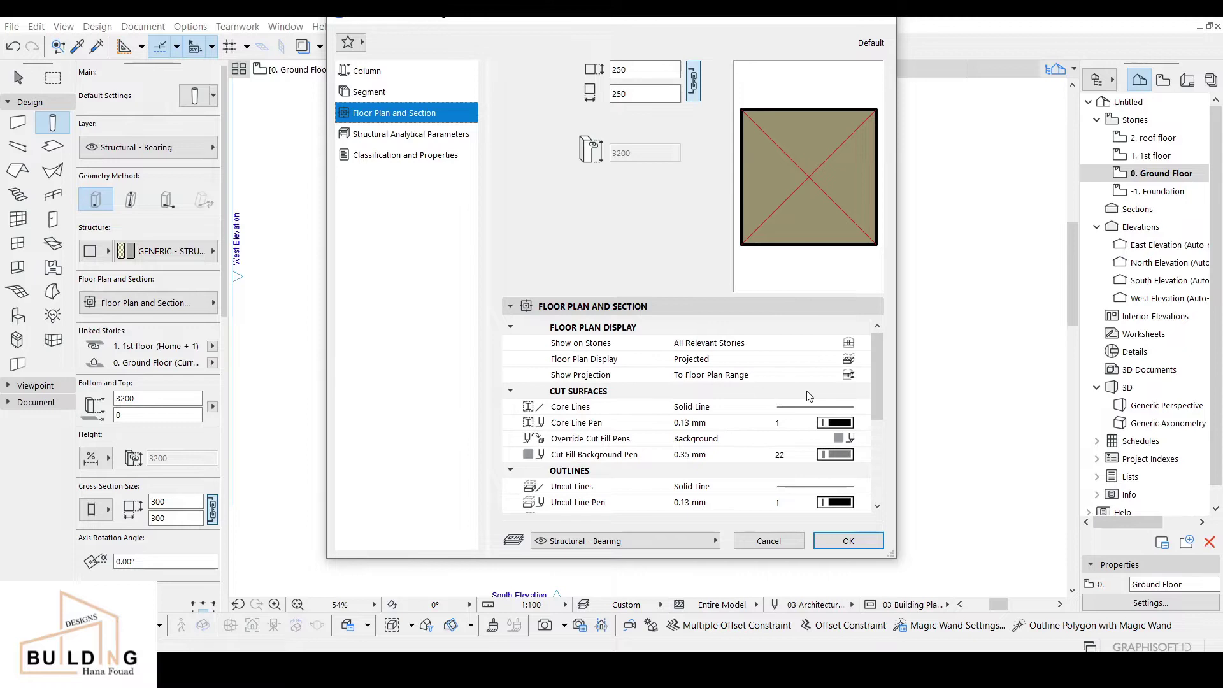
{"action": "scroll", "coordinate": [809, 396], "scroll_direction": "down", "scroll_amount": 4}
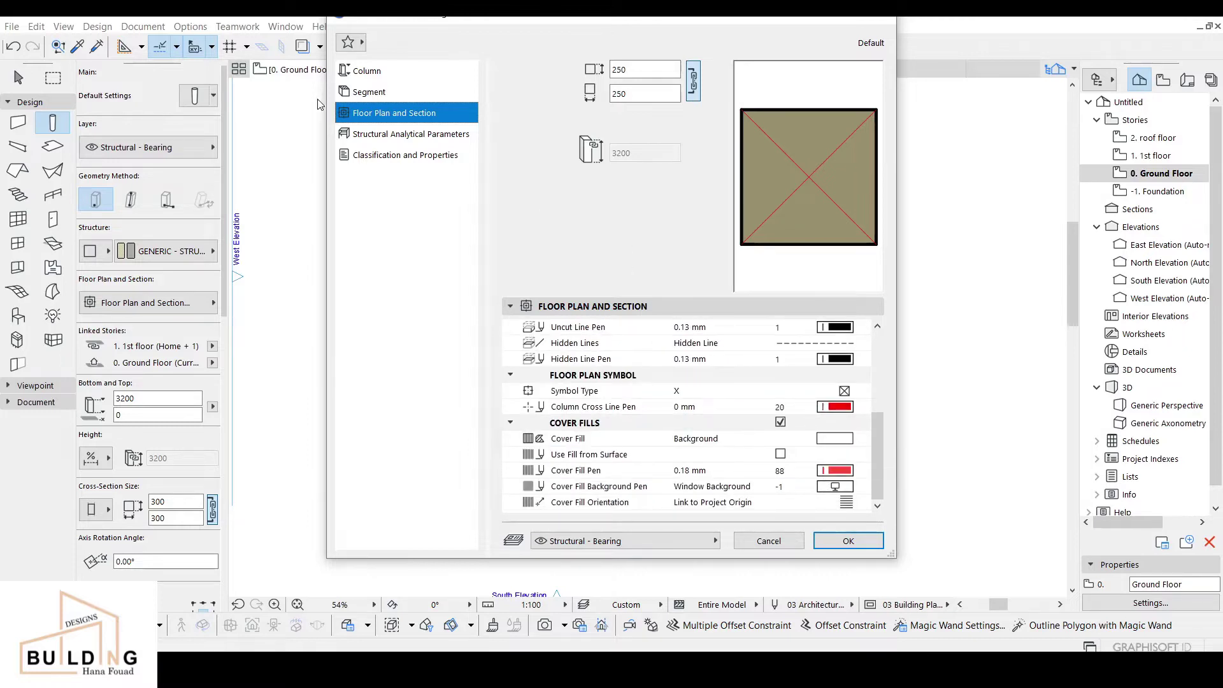
{"action": "left_click", "coordinate": [394, 136]}
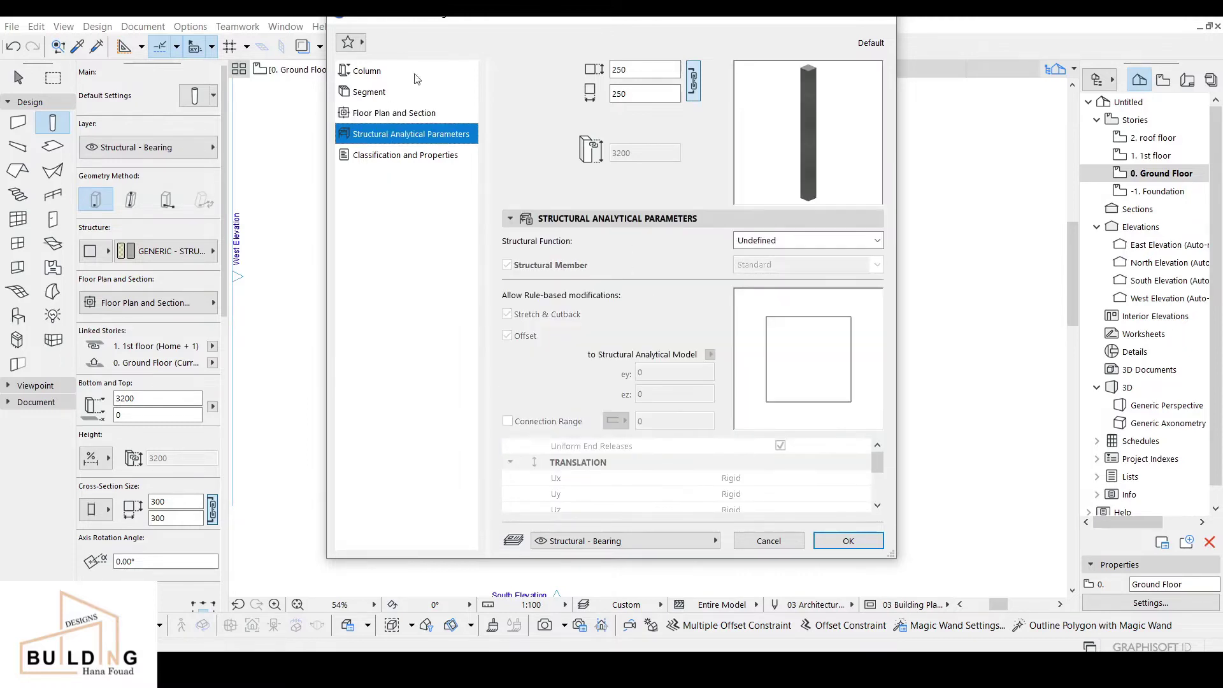
{"action": "left_click", "coordinate": [849, 541]}
{"action": "scroll", "coordinate": [445, 245], "scroll_direction": "up", "scroll_amount": 10}
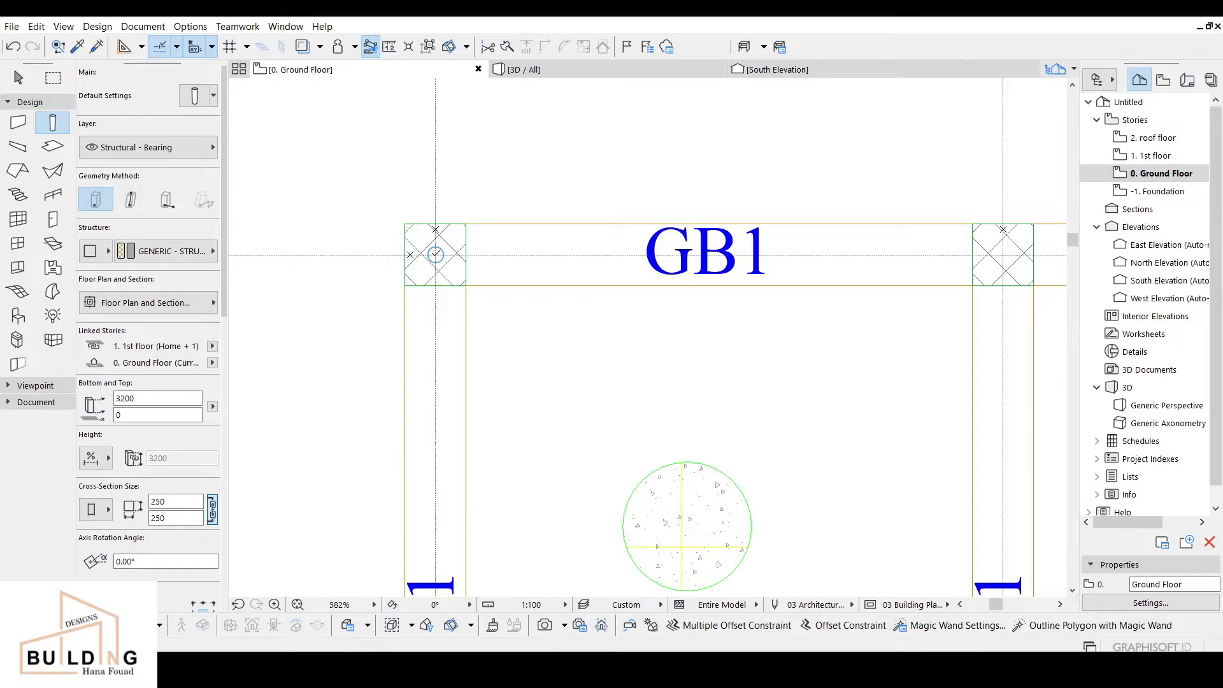
{"action": "left_click", "coordinate": [435, 255]}
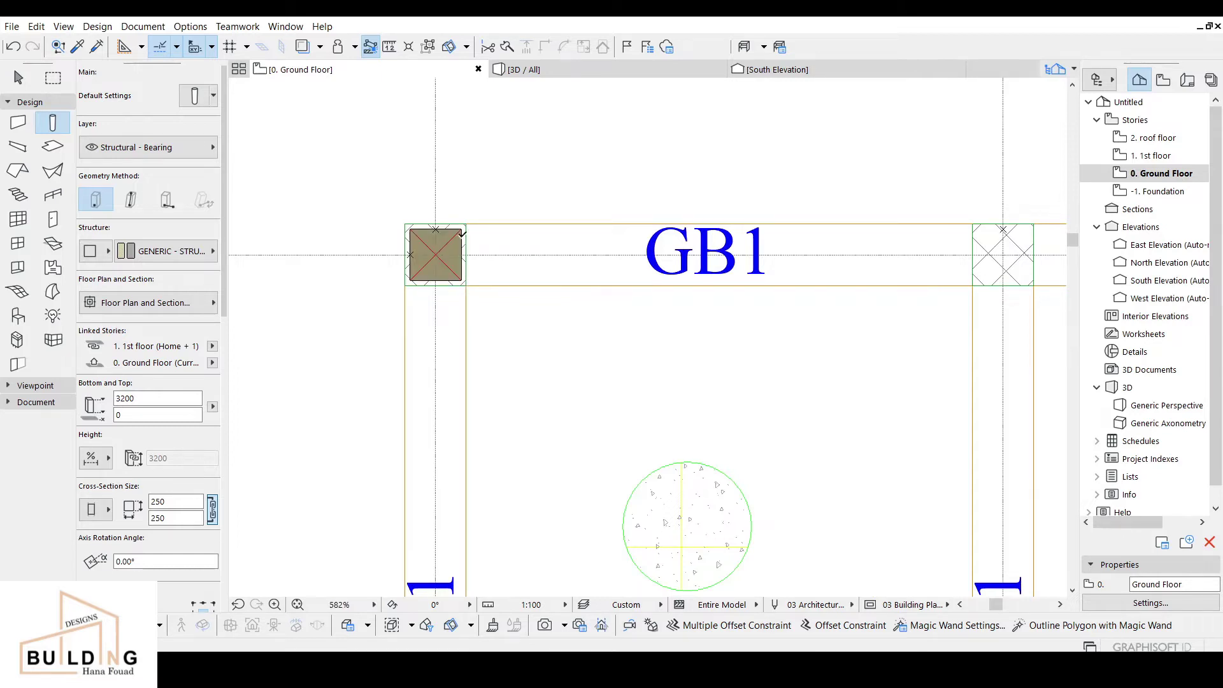
Step: In the South Elevation, select the new Ground Floor column and set its top to 3400 so it reaches the 1st floor
{"action": "left_click", "coordinate": [776, 71]}
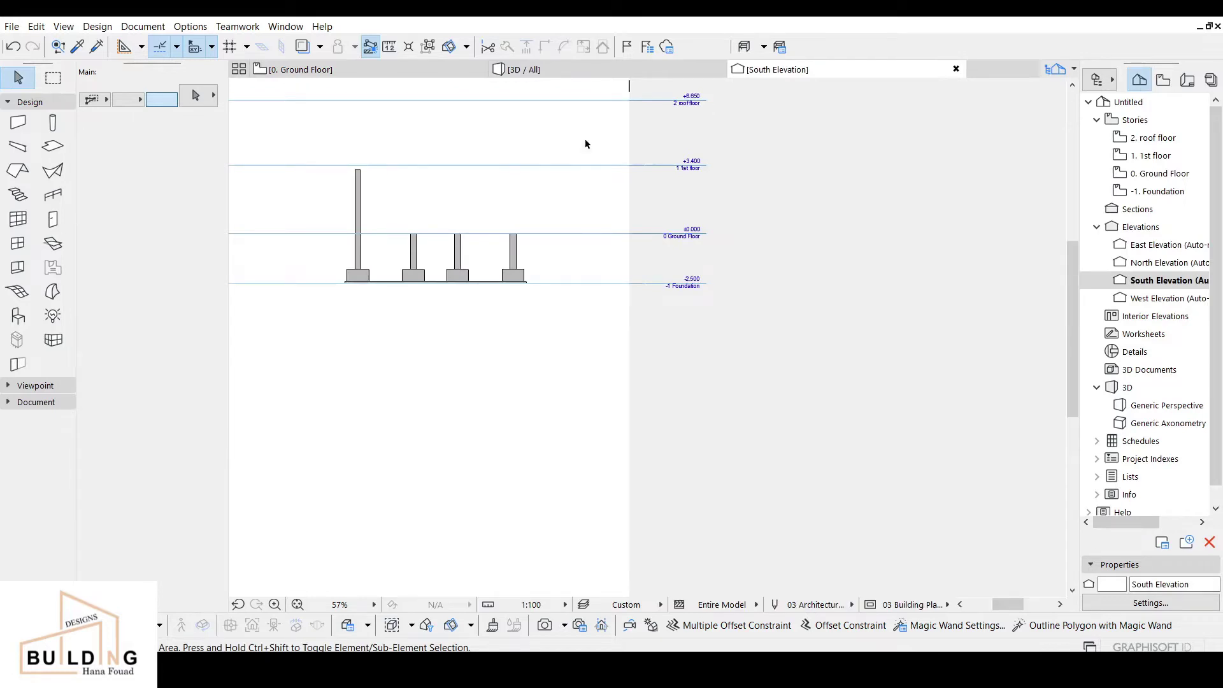
{"action": "middle_click_drag", "start_coordinate": [412, 225], "coordinate": [596, 304]}
{"action": "scroll", "coordinate": [544, 267], "scroll_direction": "up", "scroll_amount": 5}
{"action": "left_click", "coordinate": [535, 271]}
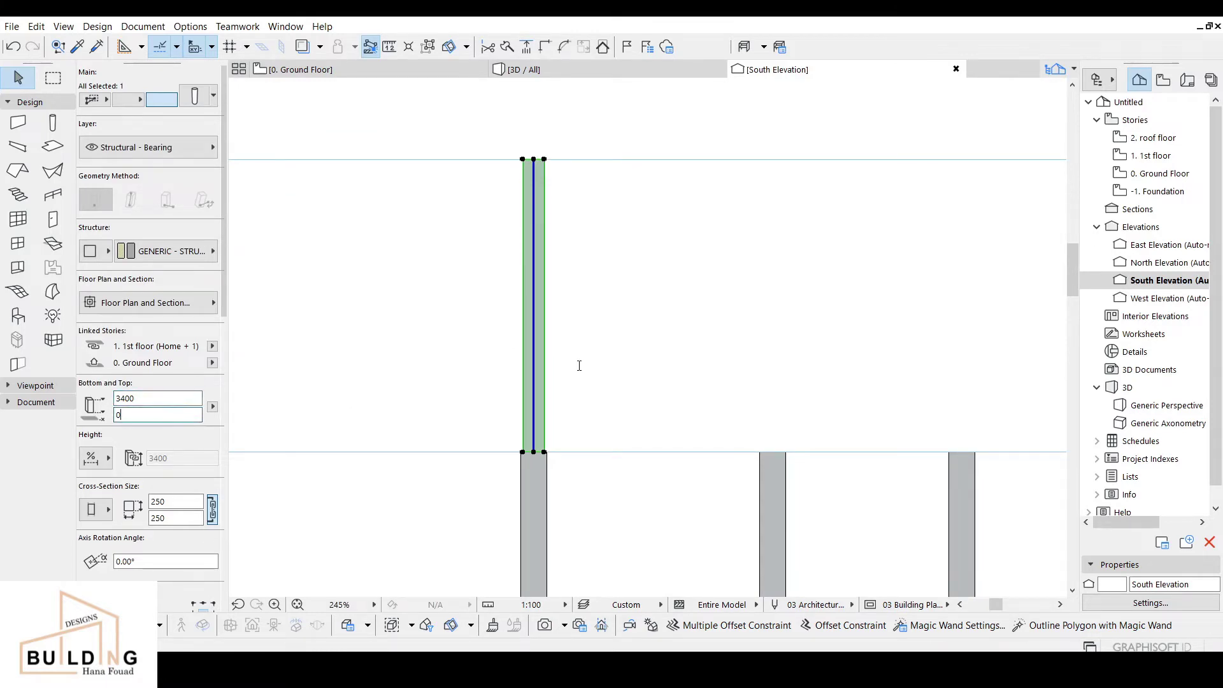
{"action": "left_click", "coordinate": [582, 301]}
{"action": "scroll", "coordinate": [582, 300], "scroll_direction": "down", "scroll_amount": 3}
{"action": "middle_click_drag", "start_coordinate": [659, 304], "coordinate": [481, 350]}
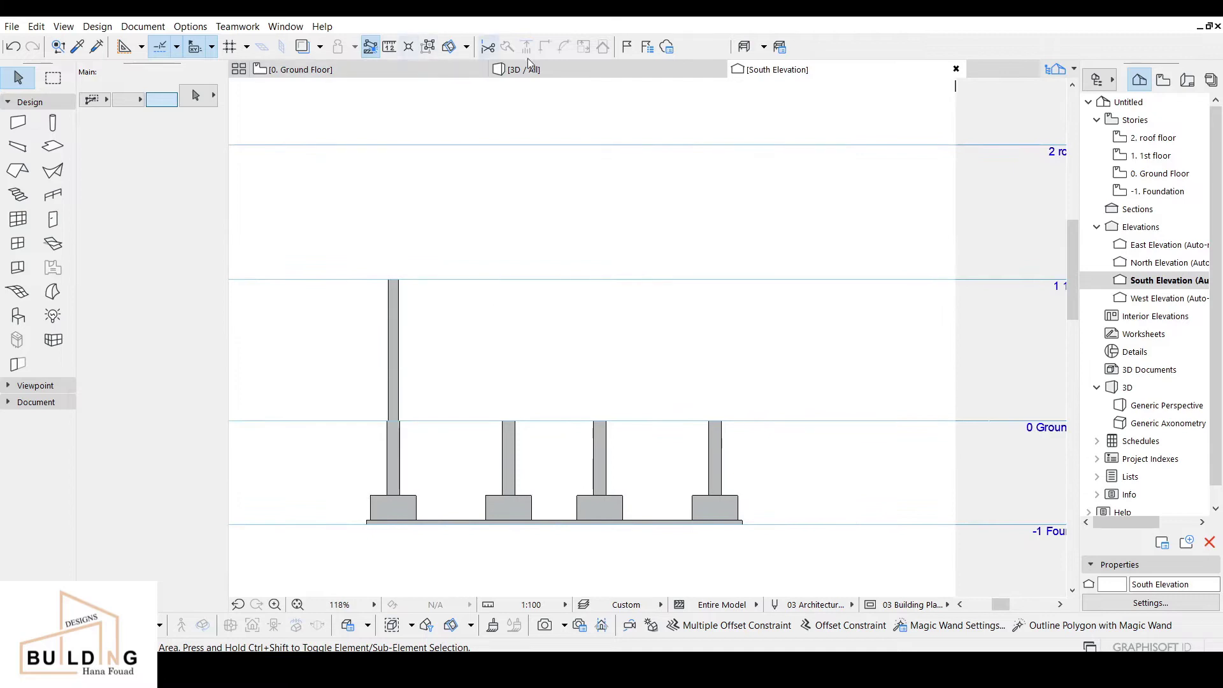
Step: Return to the Ground Floor plan and start multiple copies of the column from its center, placing the first on axis Y02 along X03
{"action": "left_click", "coordinate": [300, 69]}
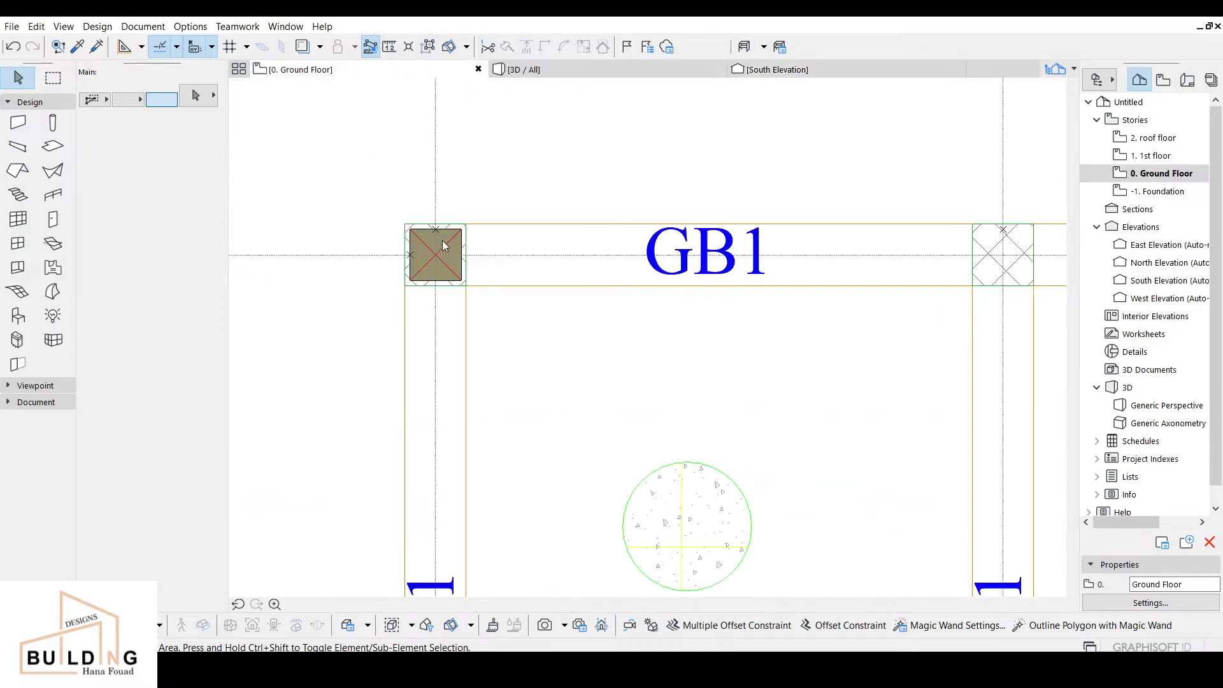
{"action": "key", "text": "ctrl+a"}
{"action": "key", "text": "Escape"}
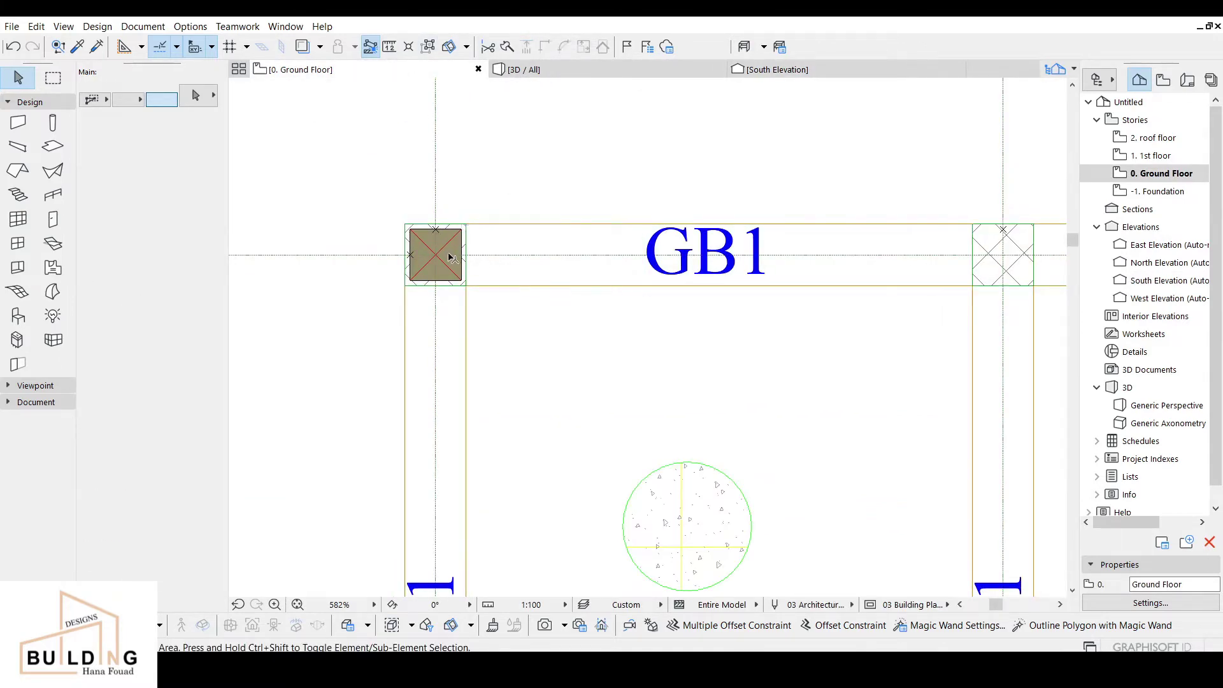
{"action": "left_click", "coordinate": [454, 253]}
{"action": "right_click", "coordinate": [494, 161]}
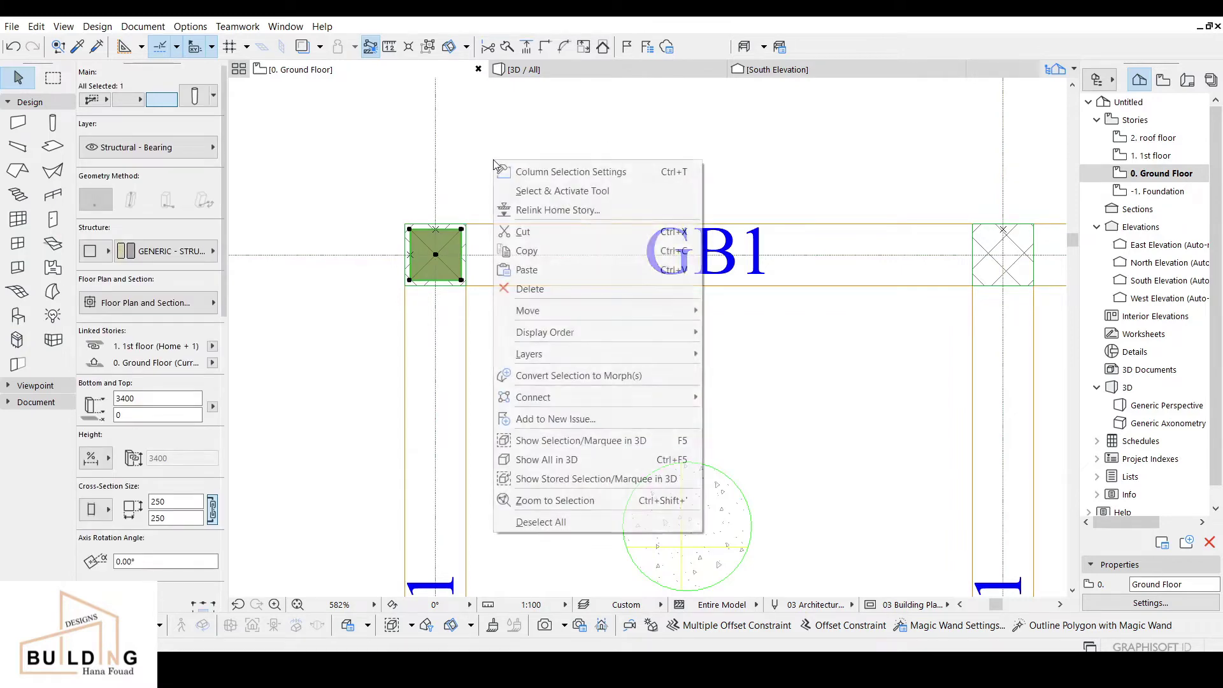
{"action": "mouse_move", "coordinate": [663, 311]}
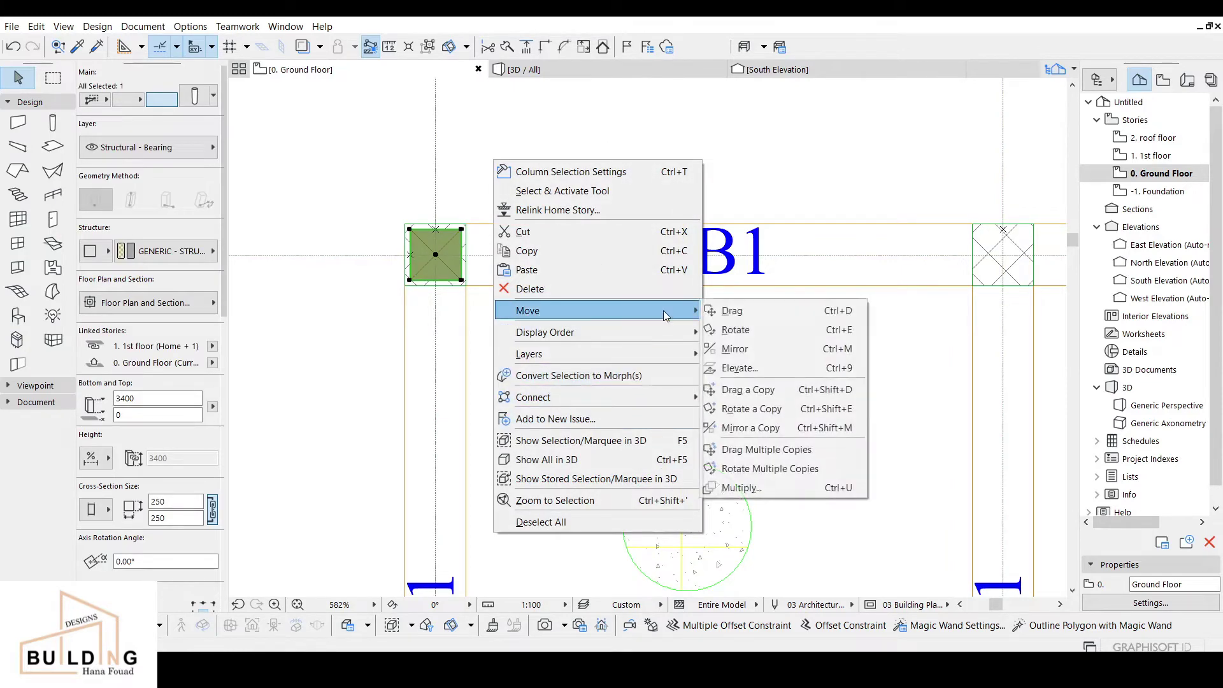
{"action": "left_click", "coordinate": [806, 451]}
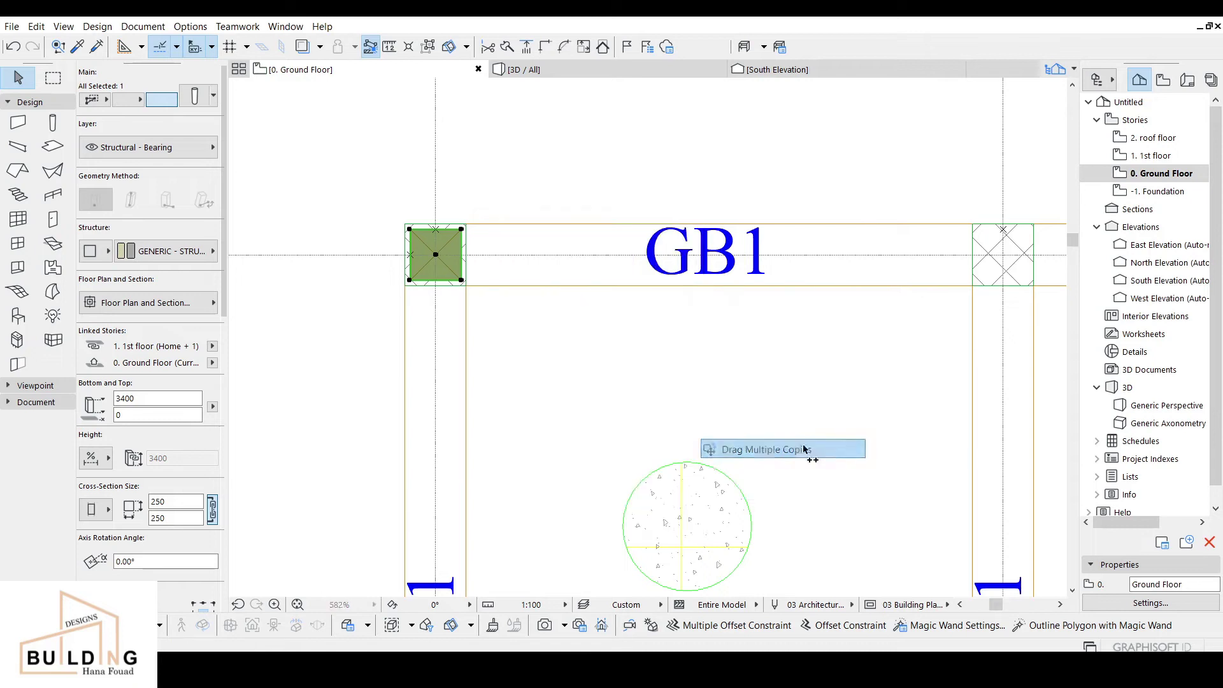
{"action": "scroll", "coordinate": [433, 252], "scroll_direction": "up", "scroll_amount": 3}
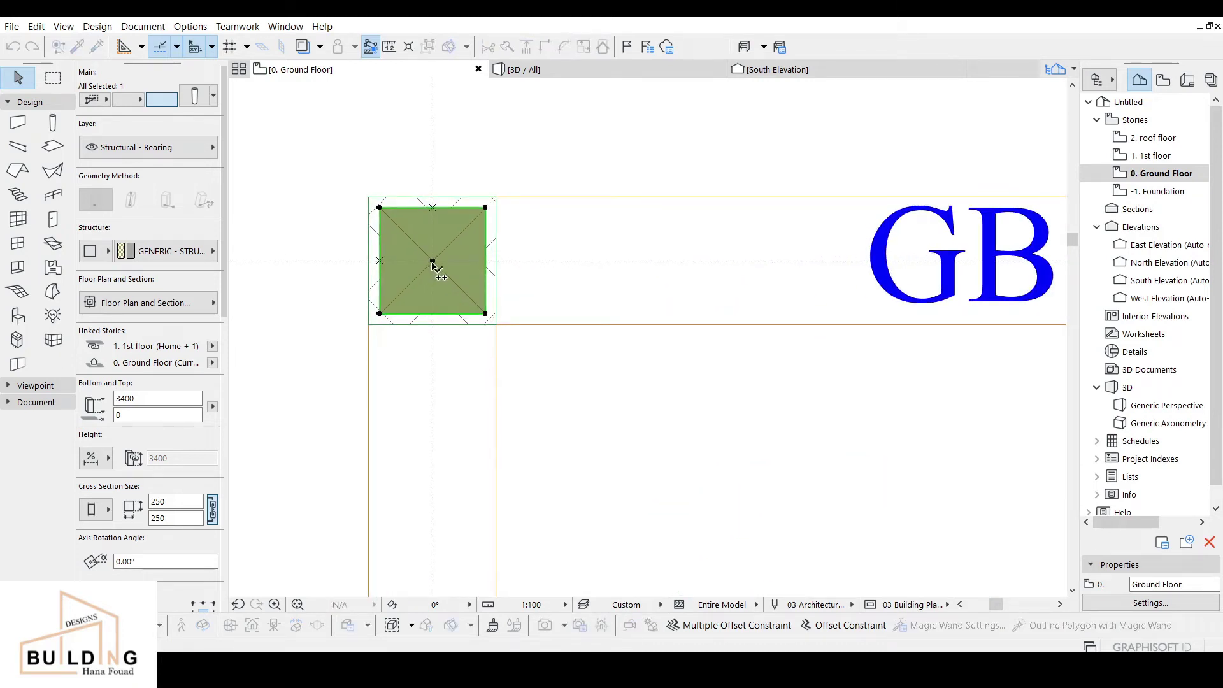
{"action": "left_click", "coordinate": [433, 261]}
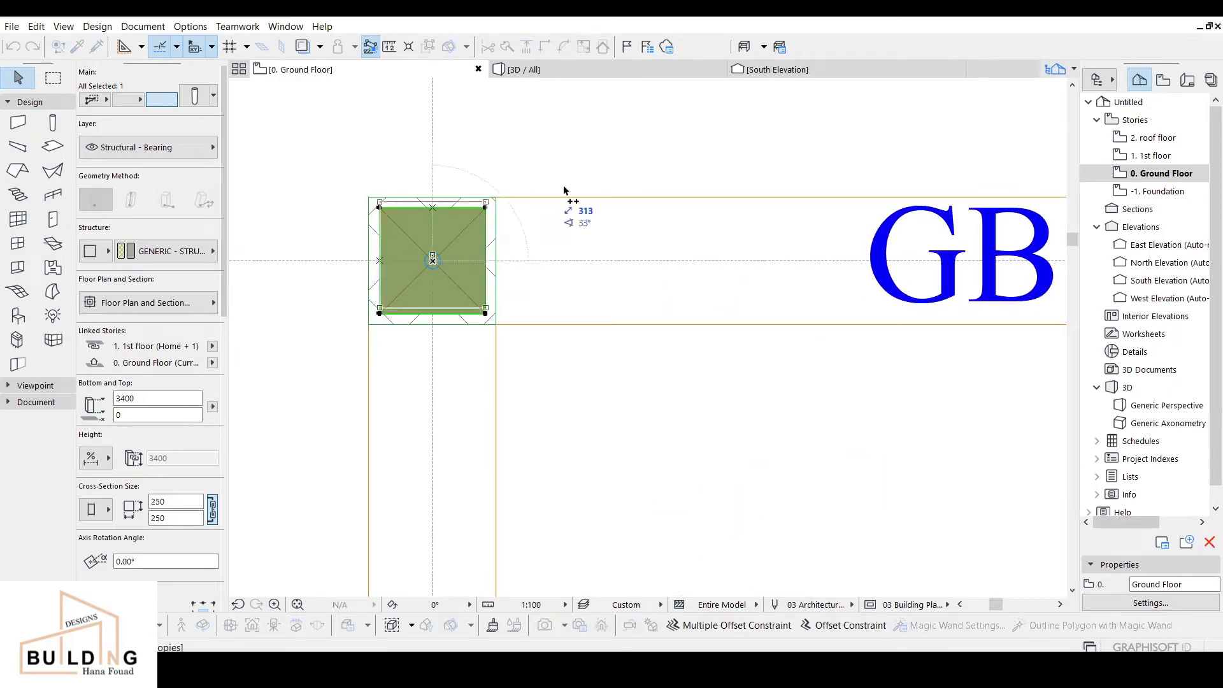
{"action": "scroll", "coordinate": [693, 254], "scroll_direction": "down", "scroll_amount": 3}
{"action": "middle_click_drag", "start_coordinate": [829, 295], "coordinate": [451, 281]}
{"action": "scroll", "coordinate": [545, 250], "scroll_direction": "up", "scroll_amount": 2}
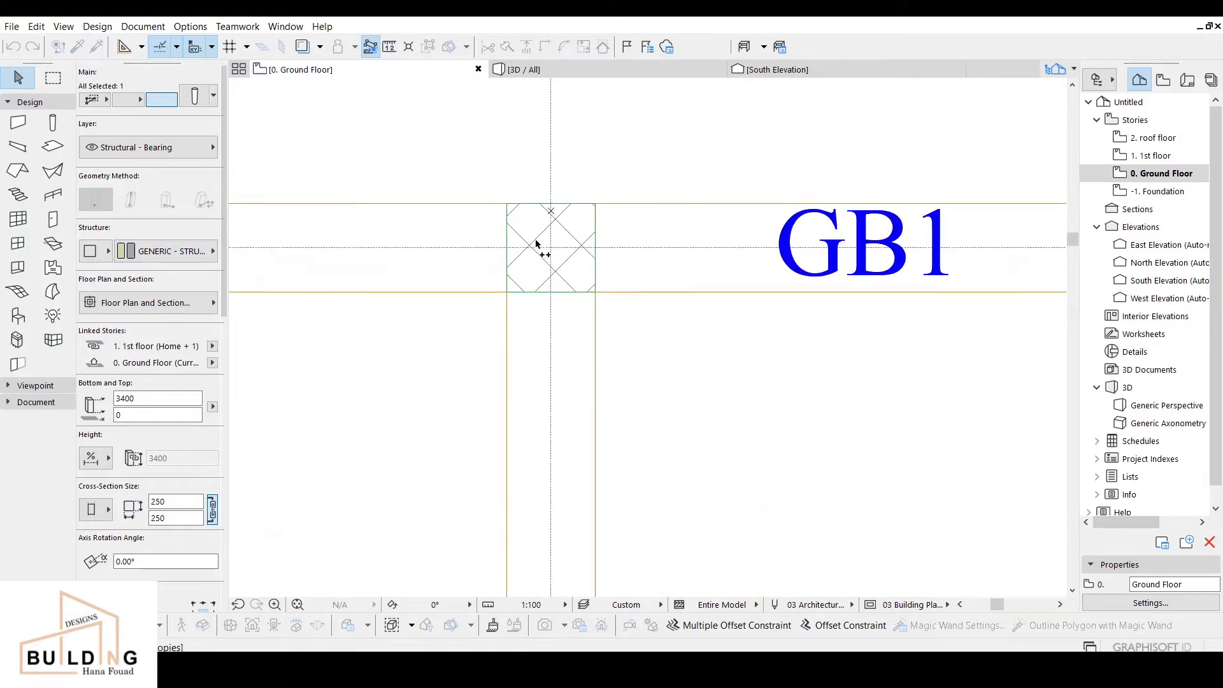
{"action": "left_click", "coordinate": [551, 248]}
Step: Place further column copies on axes Y03 and Y04 along X03 and finish the multiple copying
{"action": "scroll", "coordinate": [776, 267], "scroll_direction": "down", "scroll_amount": 2}
{"action": "middle_click_drag", "start_coordinate": [732, 271], "coordinate": [278, 284]}
{"action": "scroll", "coordinate": [514, 278], "scroll_direction": "up", "scroll_amount": 2}
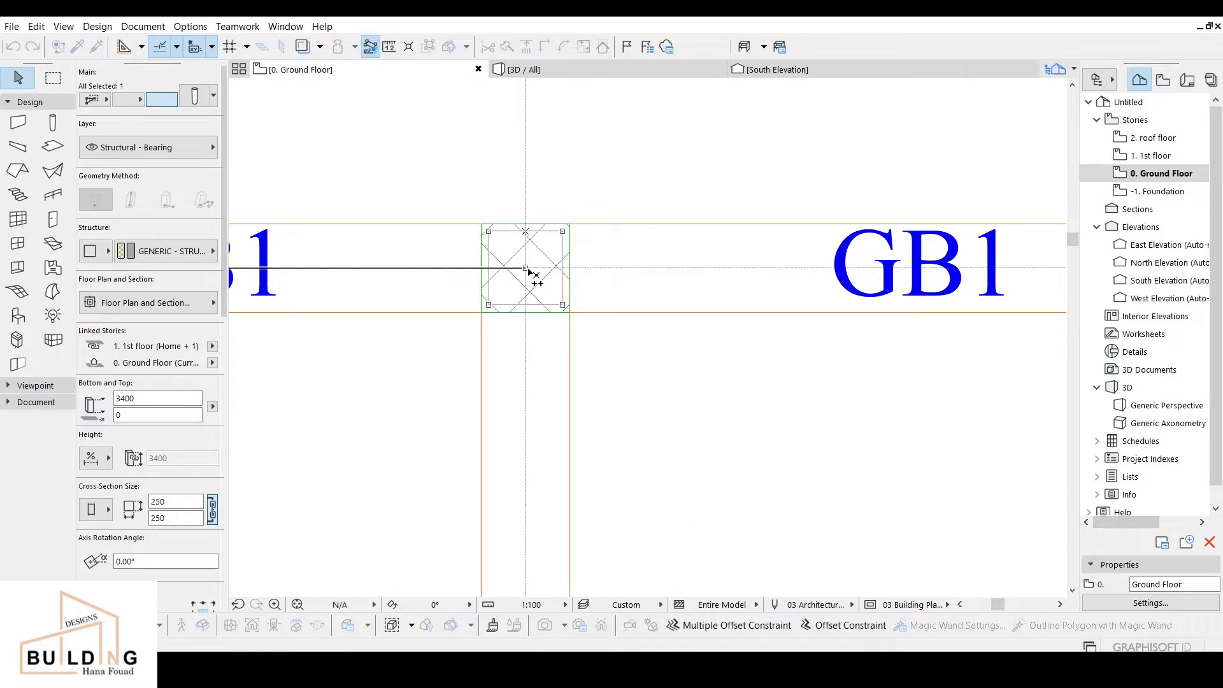
{"action": "left_click", "coordinate": [527, 269]}
{"action": "scroll", "coordinate": [722, 279], "scroll_direction": "down", "scroll_amount": 2}
{"action": "middle_click_drag", "start_coordinate": [949, 288], "coordinate": [489, 294]}
{"action": "scroll", "coordinate": [556, 281], "scroll_direction": "up", "scroll_amount": 2}
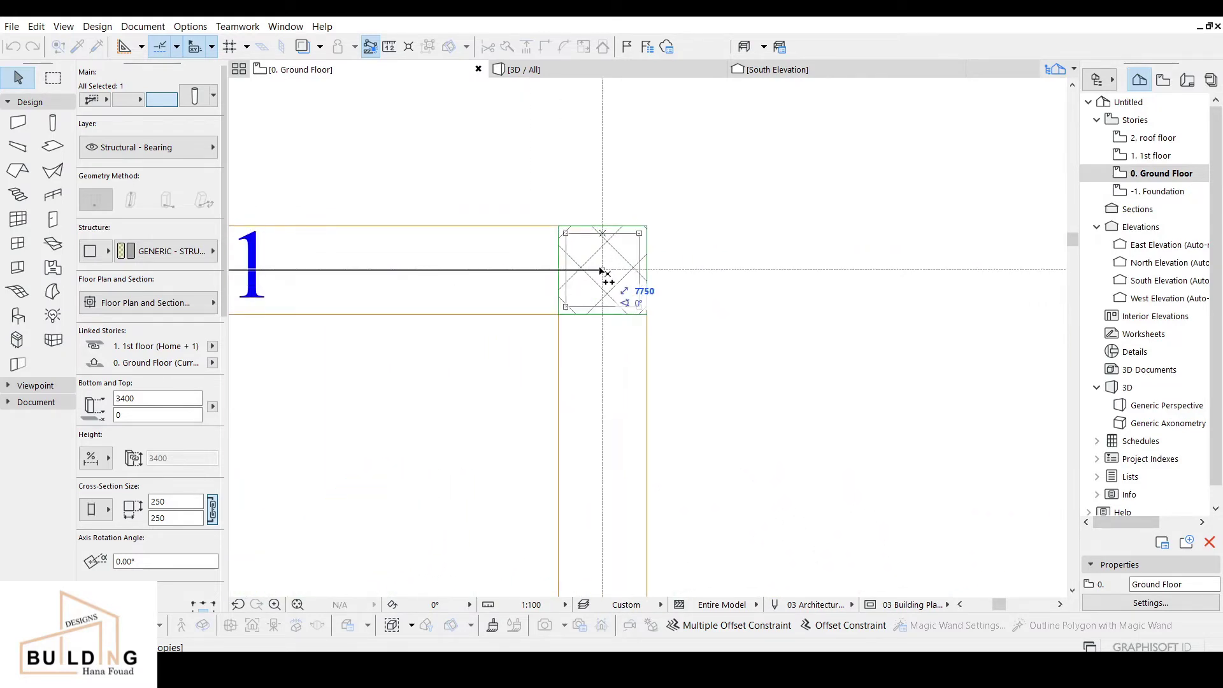
{"action": "left_click", "coordinate": [602, 271]}
{"action": "scroll", "coordinate": [541, 337], "scroll_direction": "down", "scroll_amount": 2}
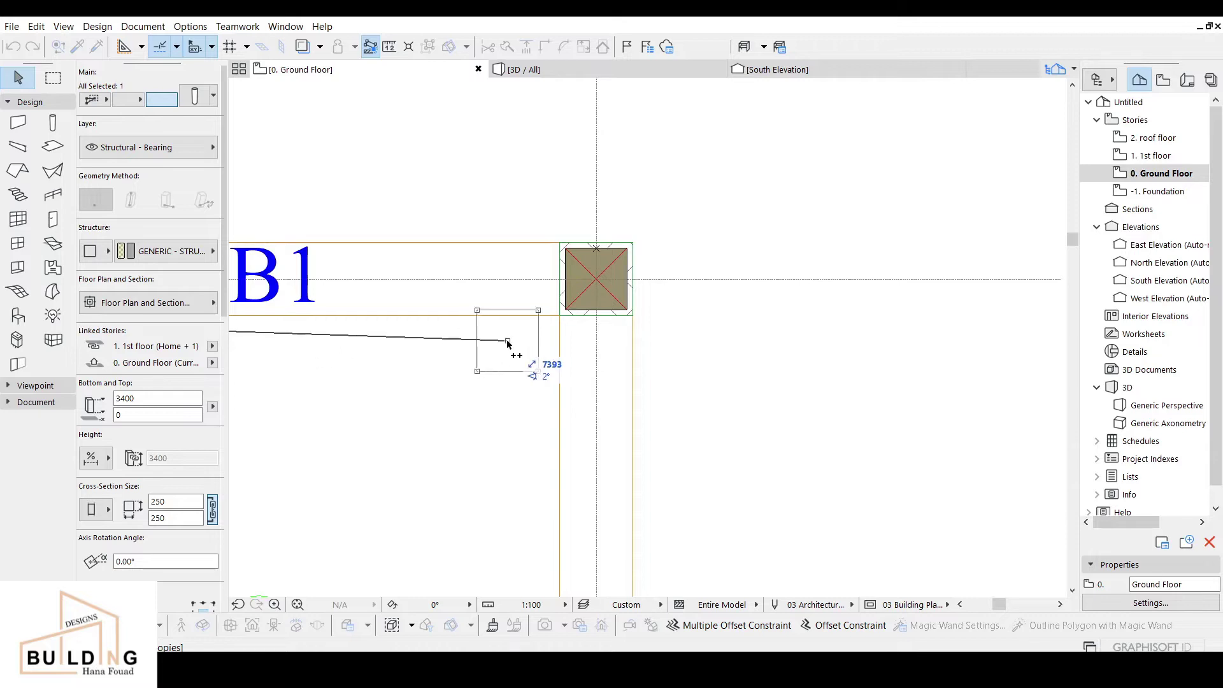
{"action": "key", "text": "Escape"}
Step: Copy the row of four selected columns with Drag Multiple Copies from the Y01 column's center onto axis X02
{"action": "scroll", "coordinate": [507, 344], "scroll_direction": "down", "scroll_amount": 5}
{"action": "middle_click_drag", "start_coordinate": [481, 366], "coordinate": [805, 309]}
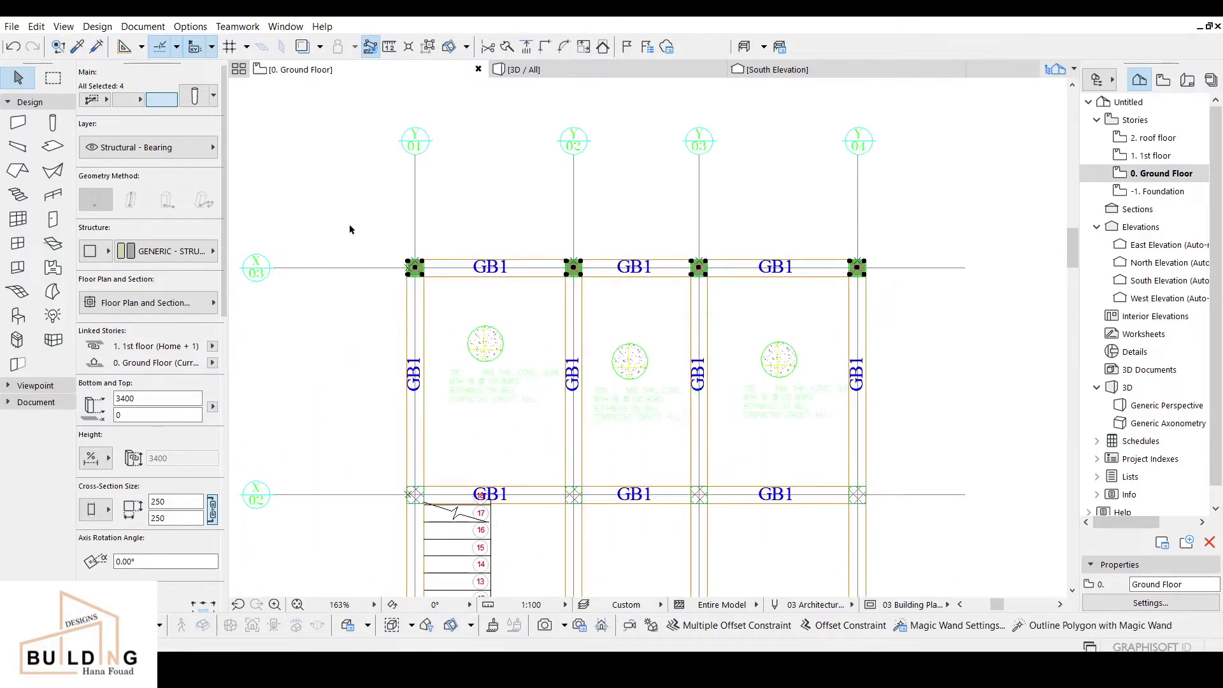
{"action": "right_click", "coordinate": [342, 222]}
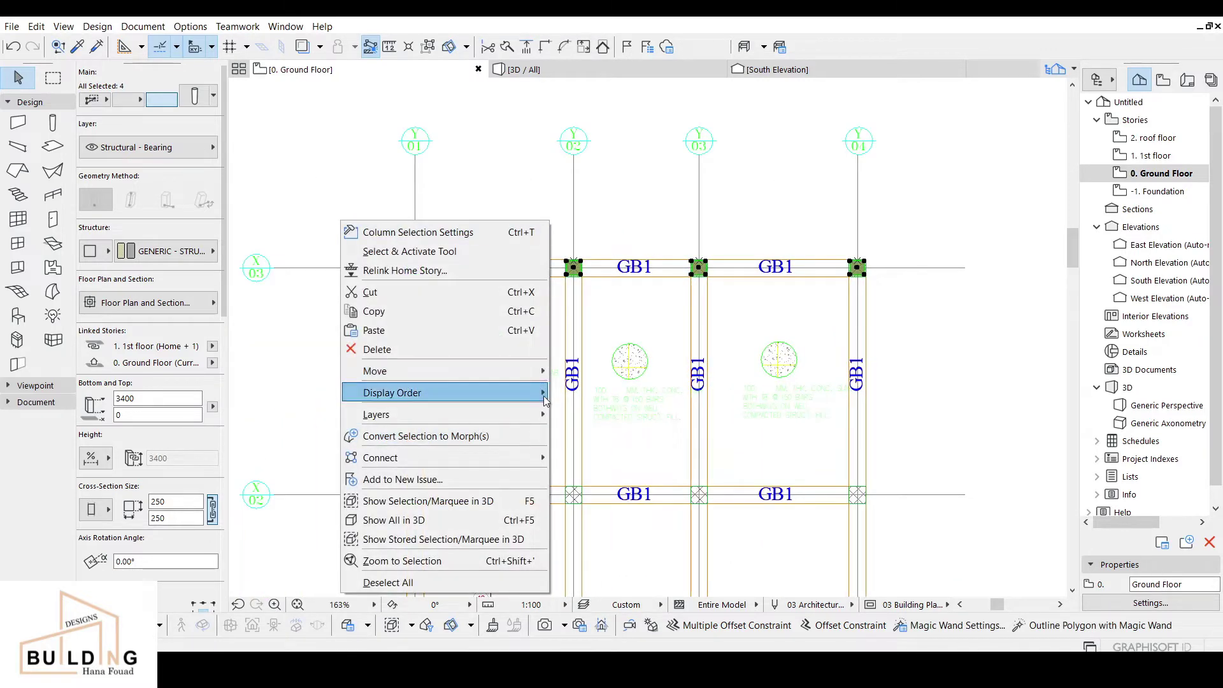
{"action": "mouse_move", "coordinate": [541, 376]}
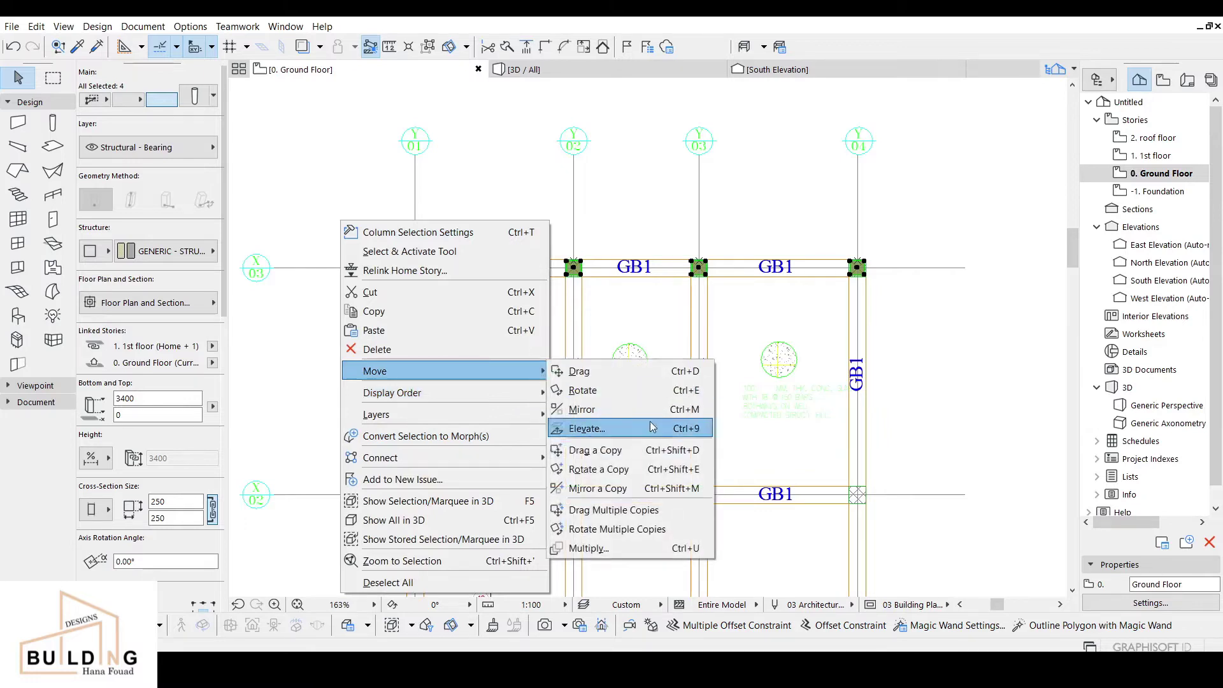
{"action": "left_click", "coordinate": [614, 510]}
{"action": "scroll", "coordinate": [391, 294], "scroll_direction": "up", "scroll_amount": 3}
{"action": "scroll", "coordinate": [408, 279], "scroll_direction": "up", "scroll_amount": 3}
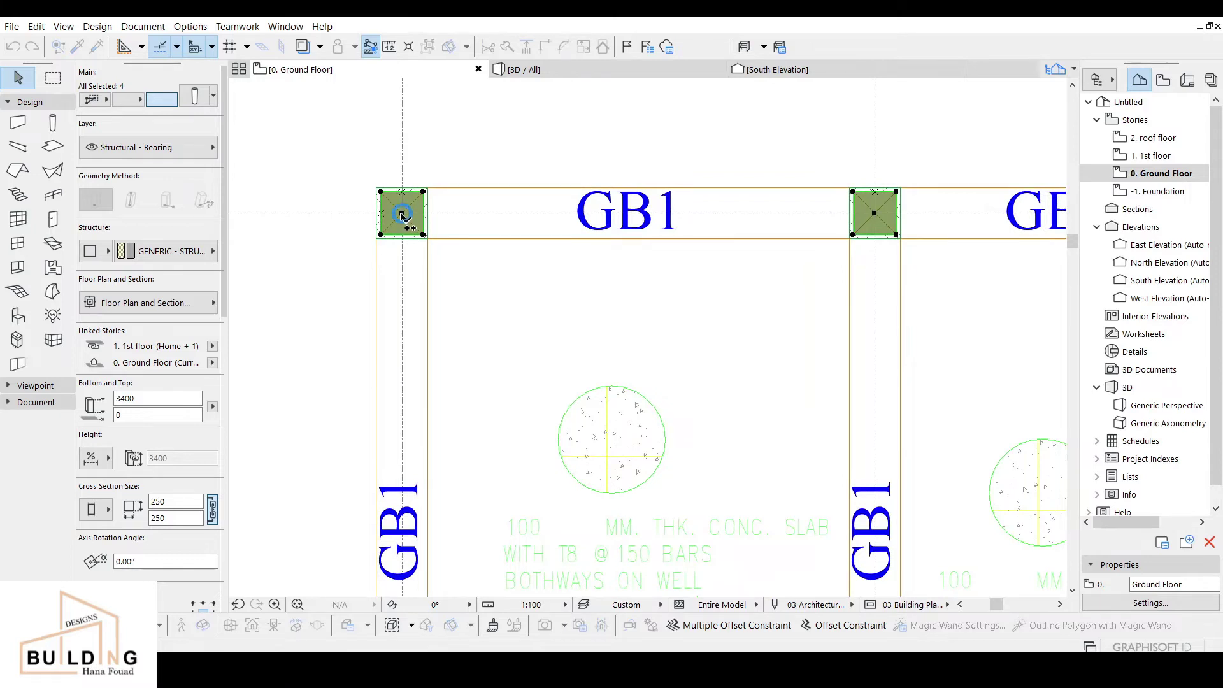
{"action": "scroll", "coordinate": [441, 409], "scroll_direction": "down", "scroll_amount": 4}
{"action": "middle_click_drag", "start_coordinate": [441, 410], "coordinate": [449, 77]}
{"action": "scroll", "coordinate": [437, 304], "scroll_direction": "up", "scroll_amount": 4}
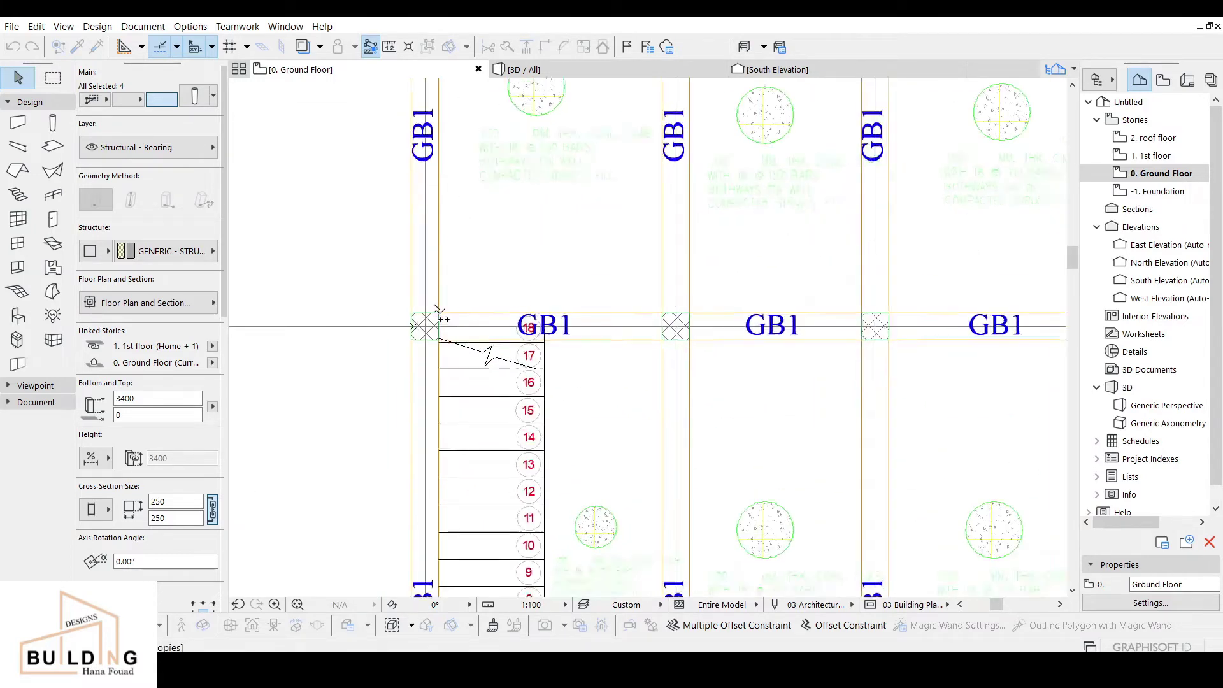
{"action": "left_click", "coordinate": [415, 351]}
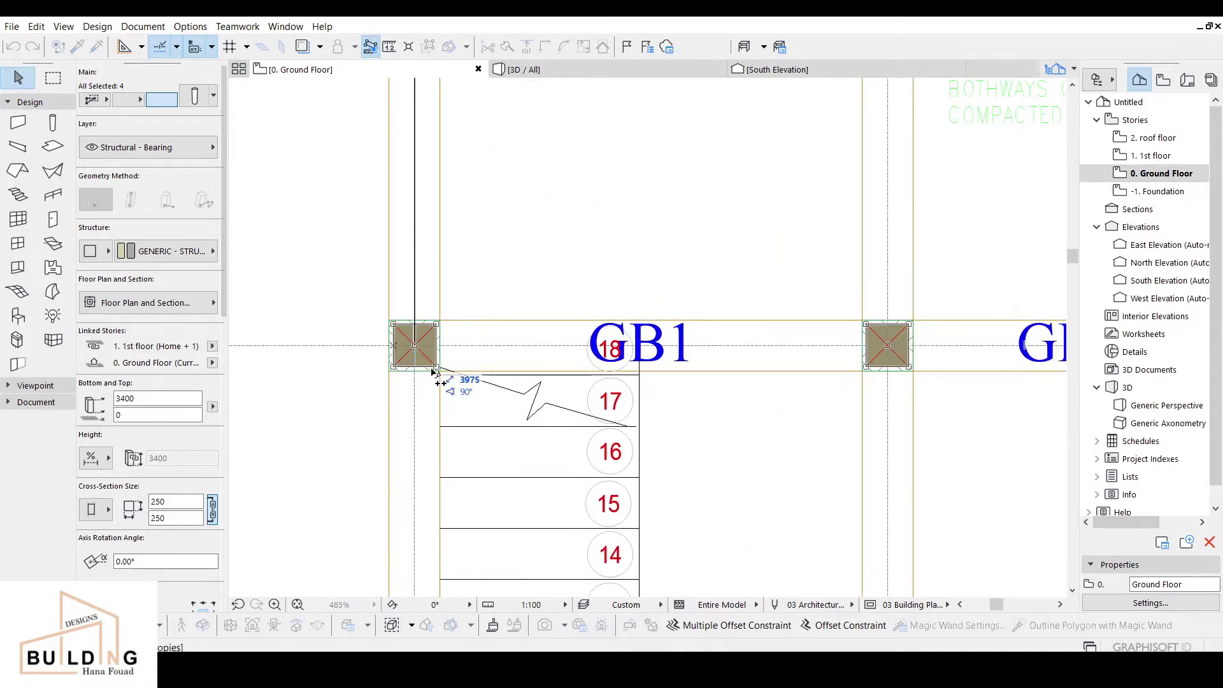
Step: Place another copy of the four-column row on the lowest horizontal axis, below the stair, and finish copying
{"action": "scroll", "coordinate": [414, 344], "scroll_direction": "down", "scroll_amount": 5}
{"action": "scroll", "coordinate": [399, 345], "scroll_direction": "up", "scroll_amount": 3}
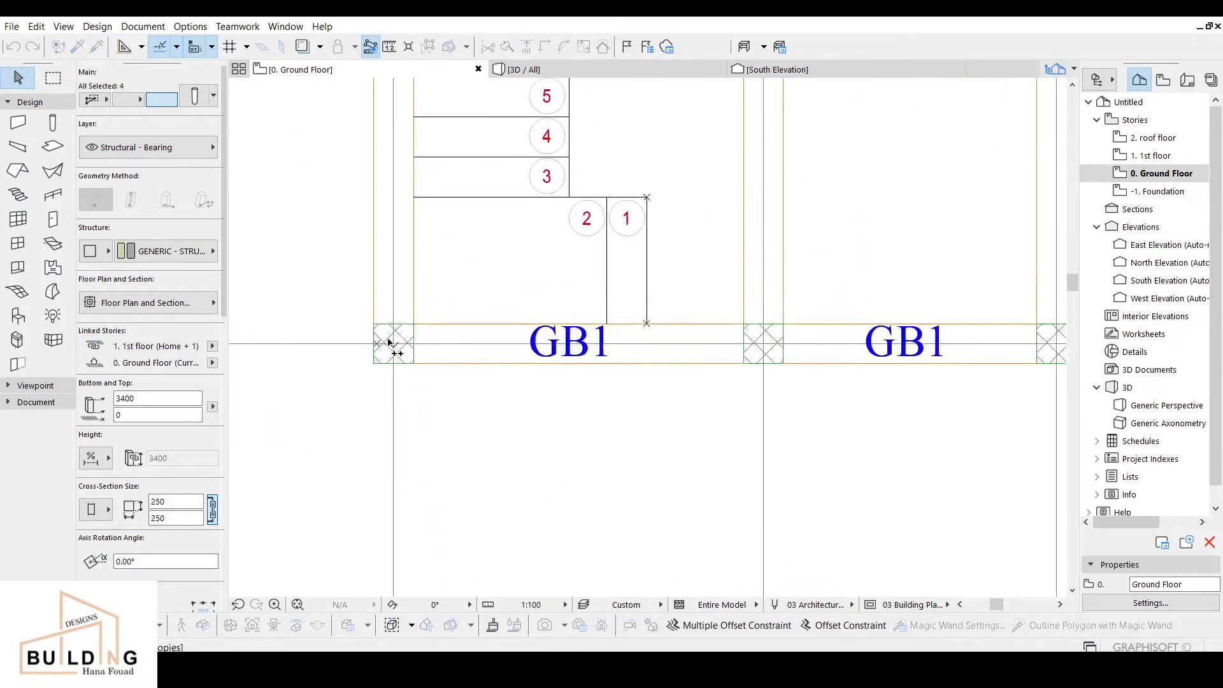
{"action": "left_click", "coordinate": [393, 347]}
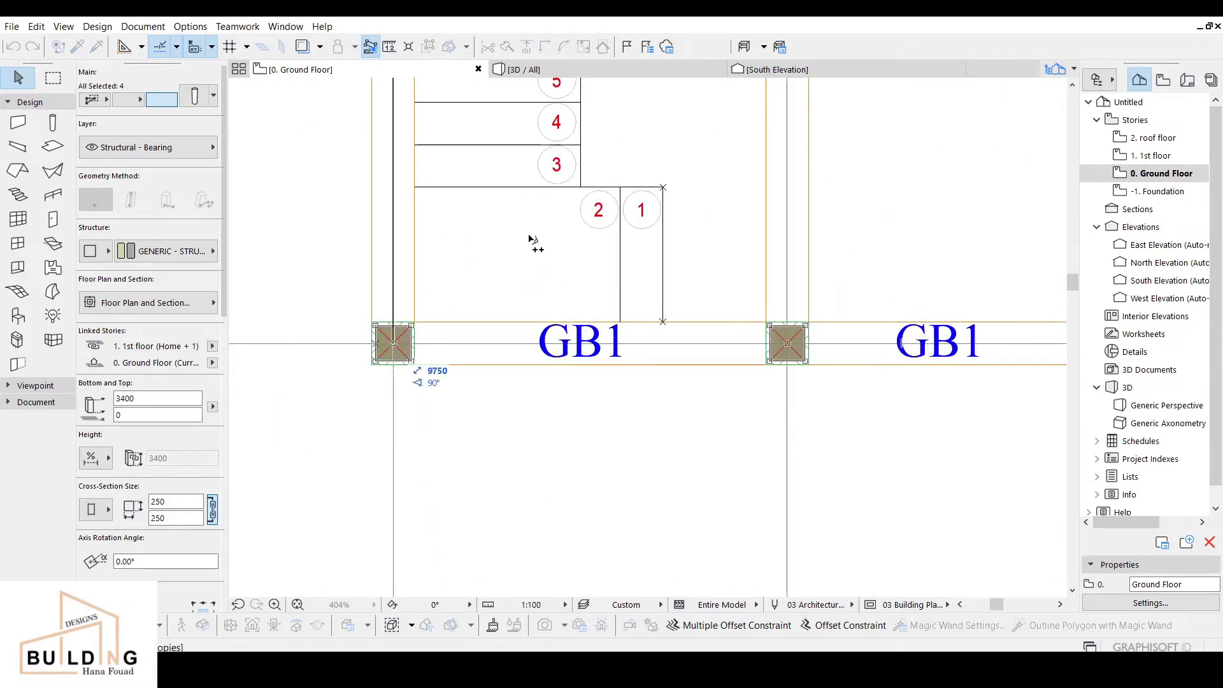
{"action": "scroll", "coordinate": [532, 250], "scroll_direction": "down", "scroll_amount": 2}
{"action": "left_click", "coordinate": [529, 257]}
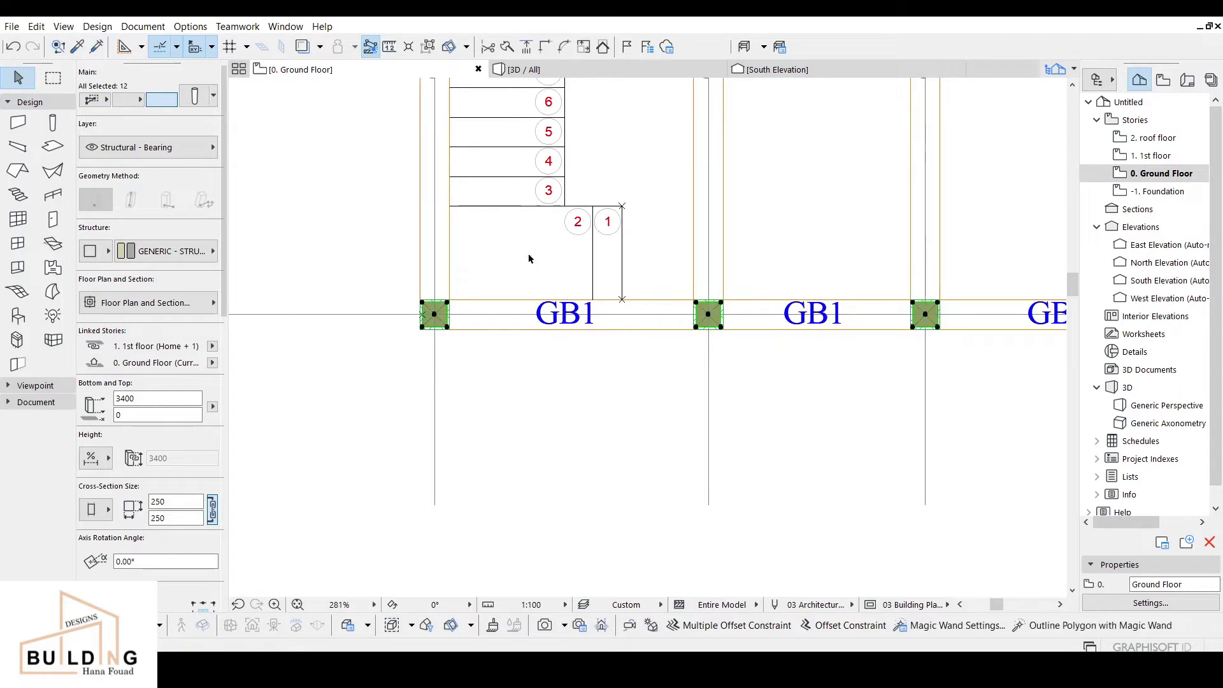
Step: Inspect the Ground Floor columns above the foundation in the 3D view
{"action": "left_click", "coordinate": [580, 71]}
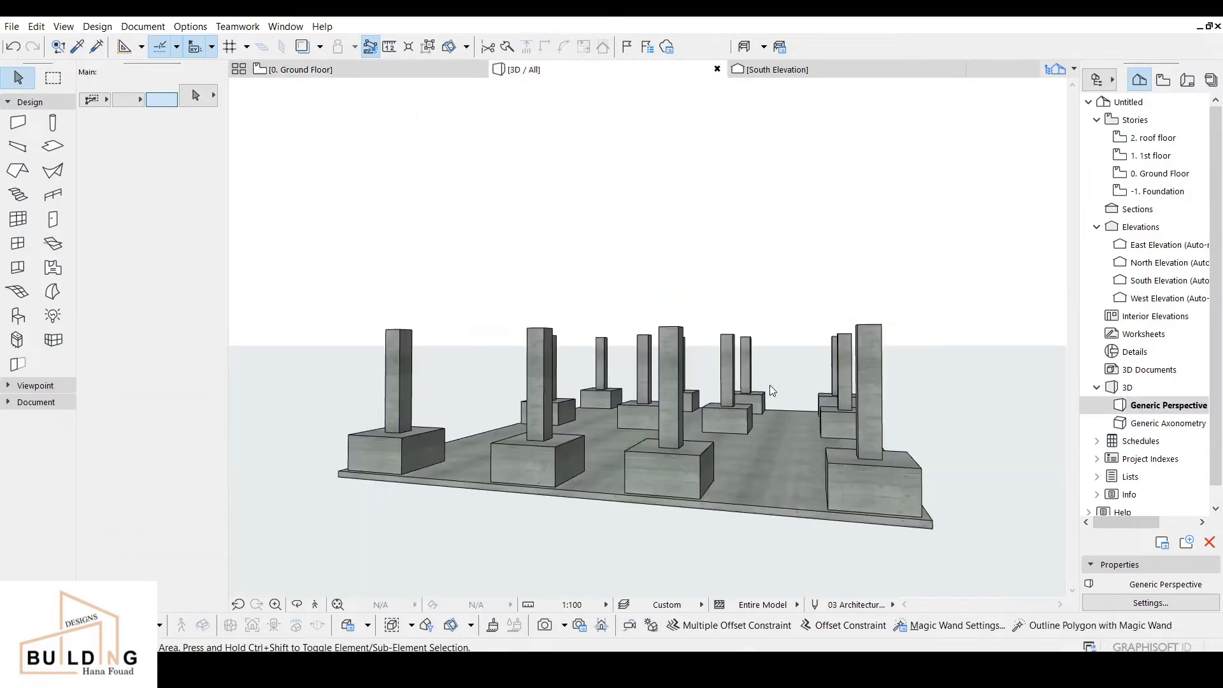
{"action": "scroll", "coordinate": [732, 276], "scroll_direction": "down", "scroll_amount": 1}
{"action": "middle_click_drag", "start_coordinate": [732, 276], "coordinate": [476, 392]}
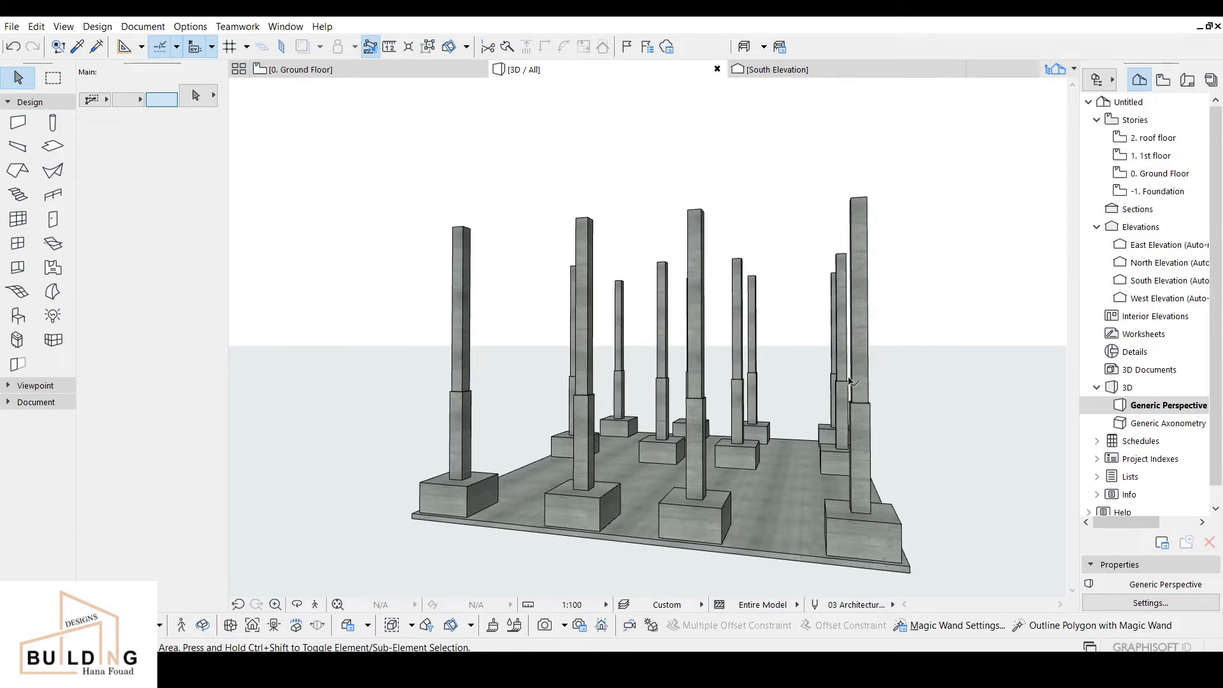
Step: Go back to the Ground Floor plan and set the default beam cross-section to 300 by 300
{"action": "left_click", "coordinate": [384, 68]}
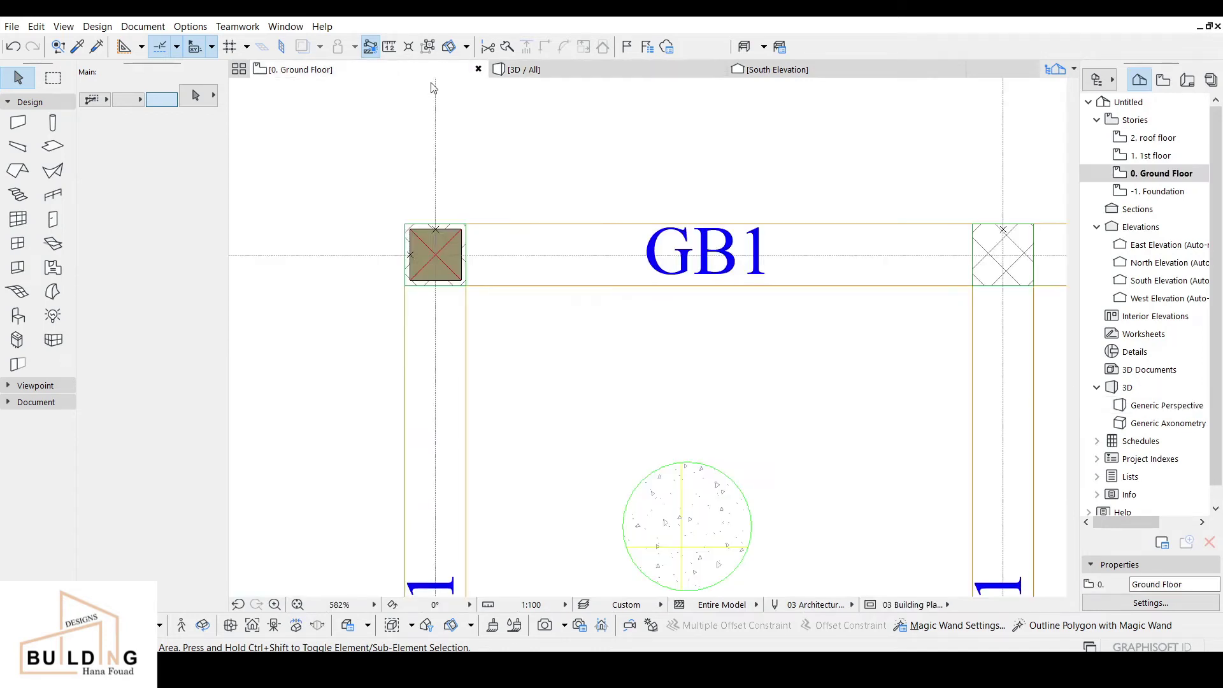
{"action": "scroll", "coordinate": [590, 212], "scroll_direction": "down", "scroll_amount": 10}
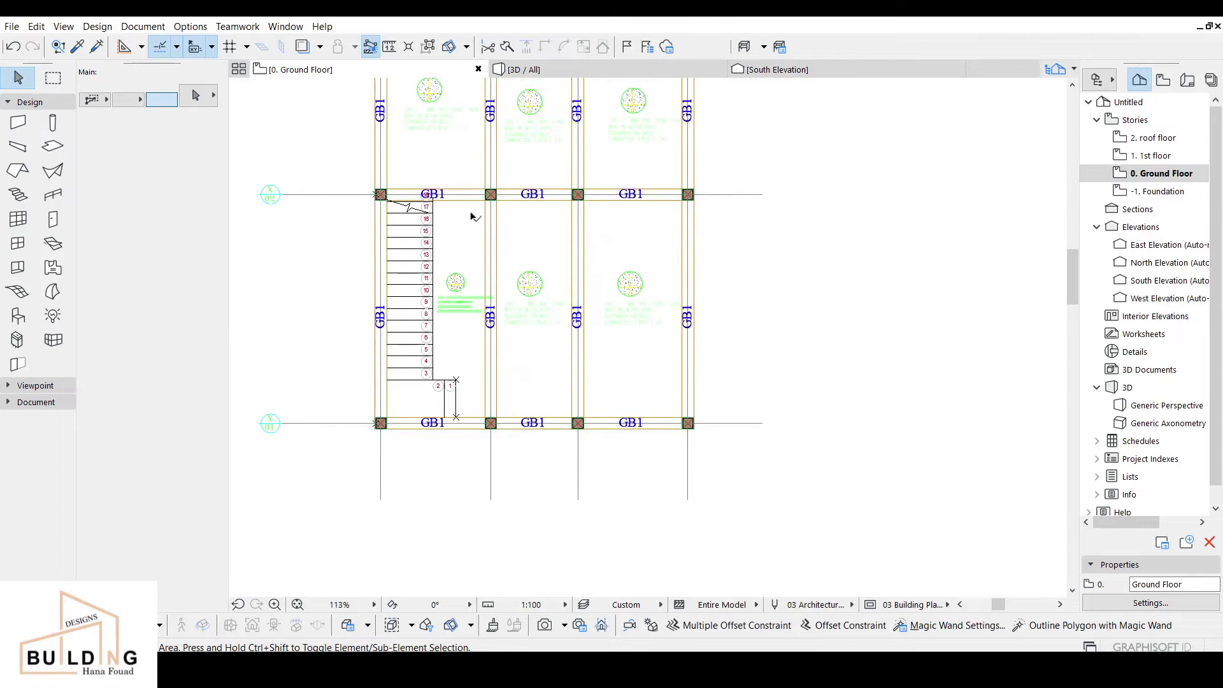
{"action": "middle_click_drag", "start_coordinate": [467, 304], "coordinate": [467, 332]}
{"action": "scroll", "coordinate": [396, 211], "scroll_direction": "up", "scroll_amount": 3}
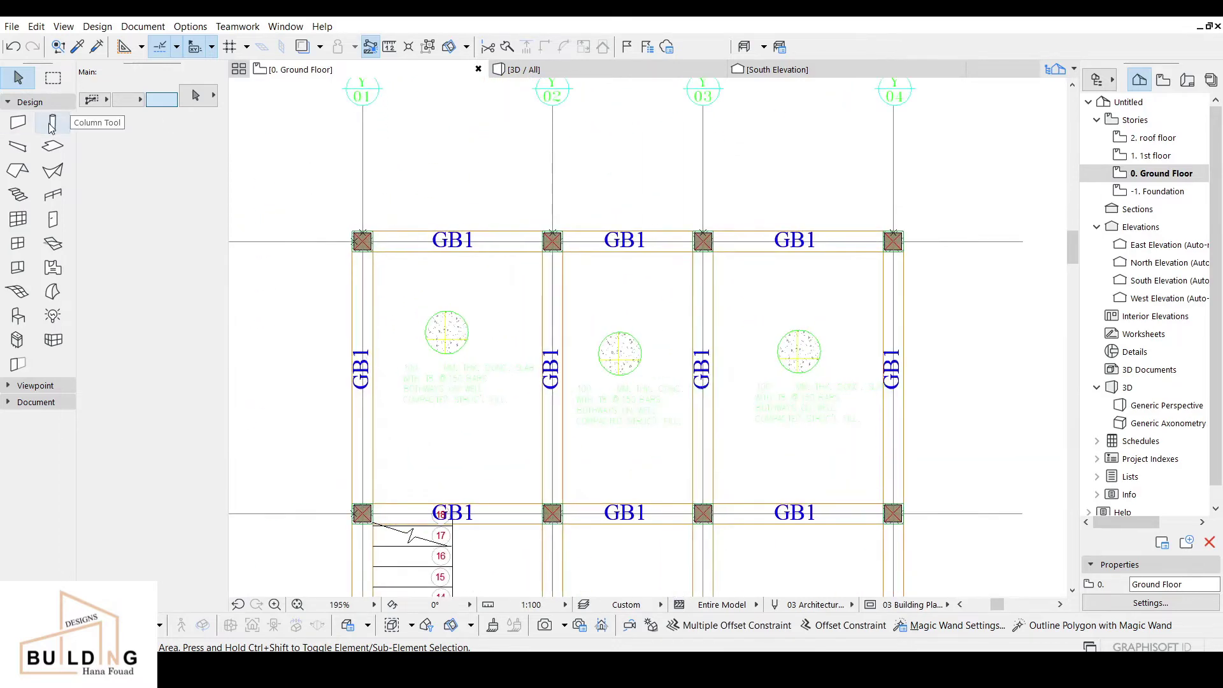
{"action": "left_click", "coordinate": [17, 146]}
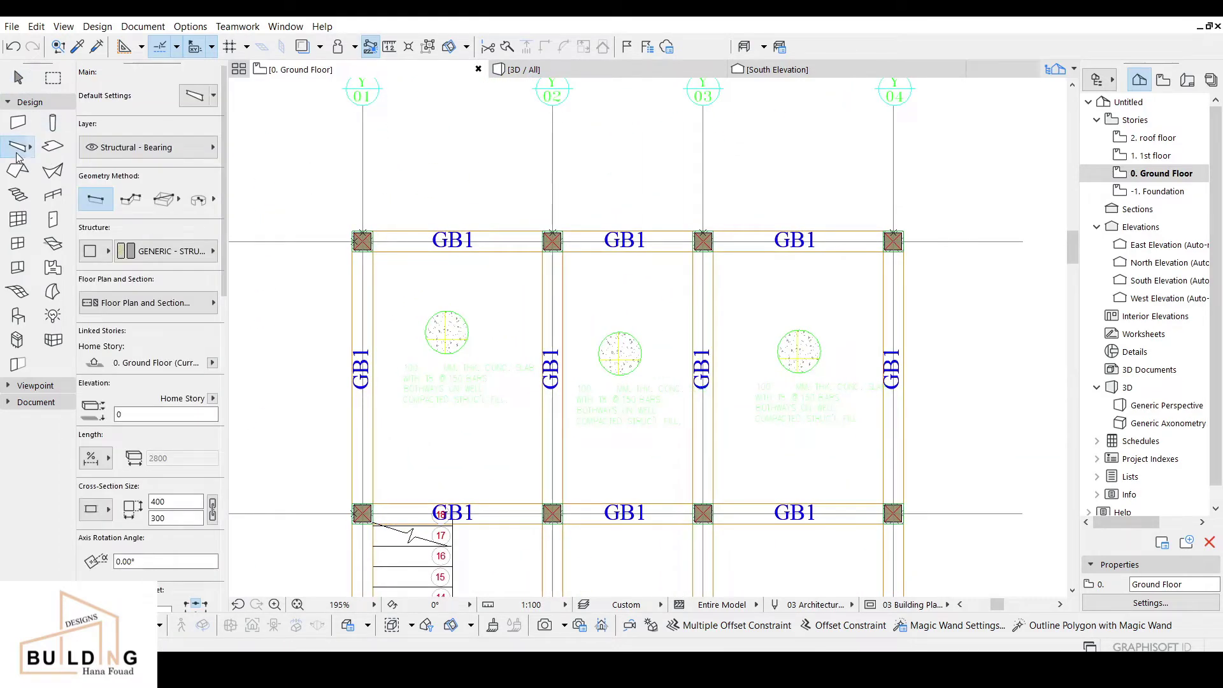
{"action": "left_click", "coordinate": [195, 97]}
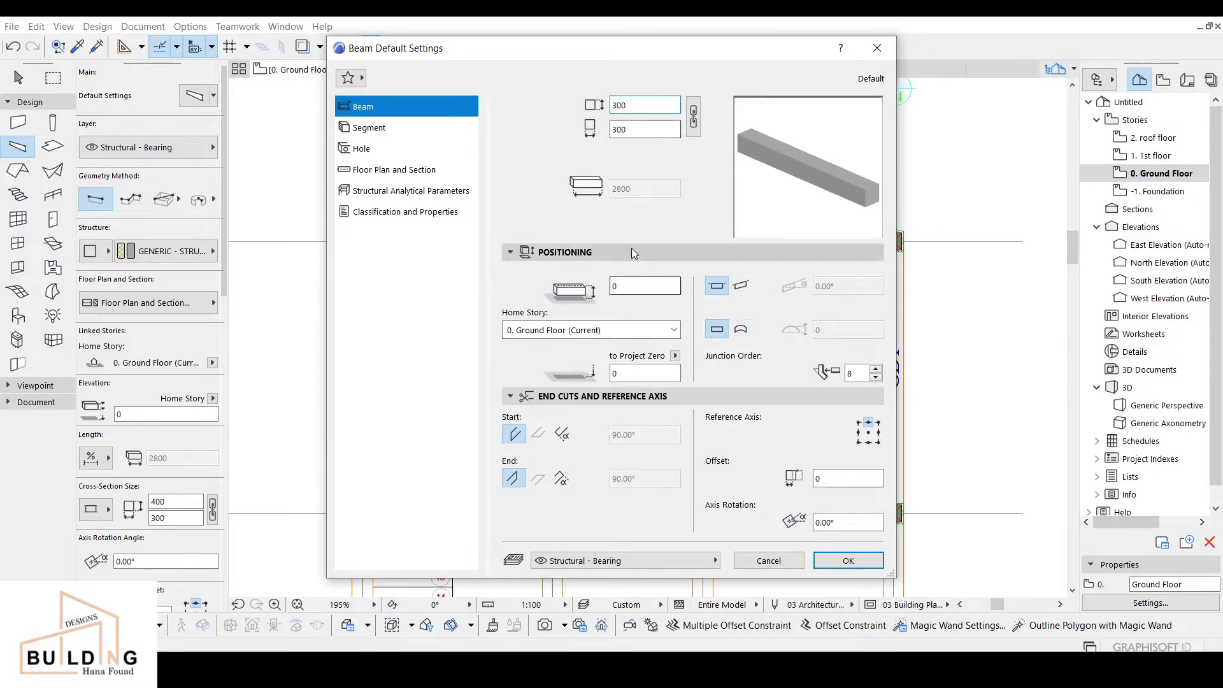
Step: Override all five default beam surfaces, linked together, with Concrete - 05 24
{"action": "left_click", "coordinate": [364, 129]}
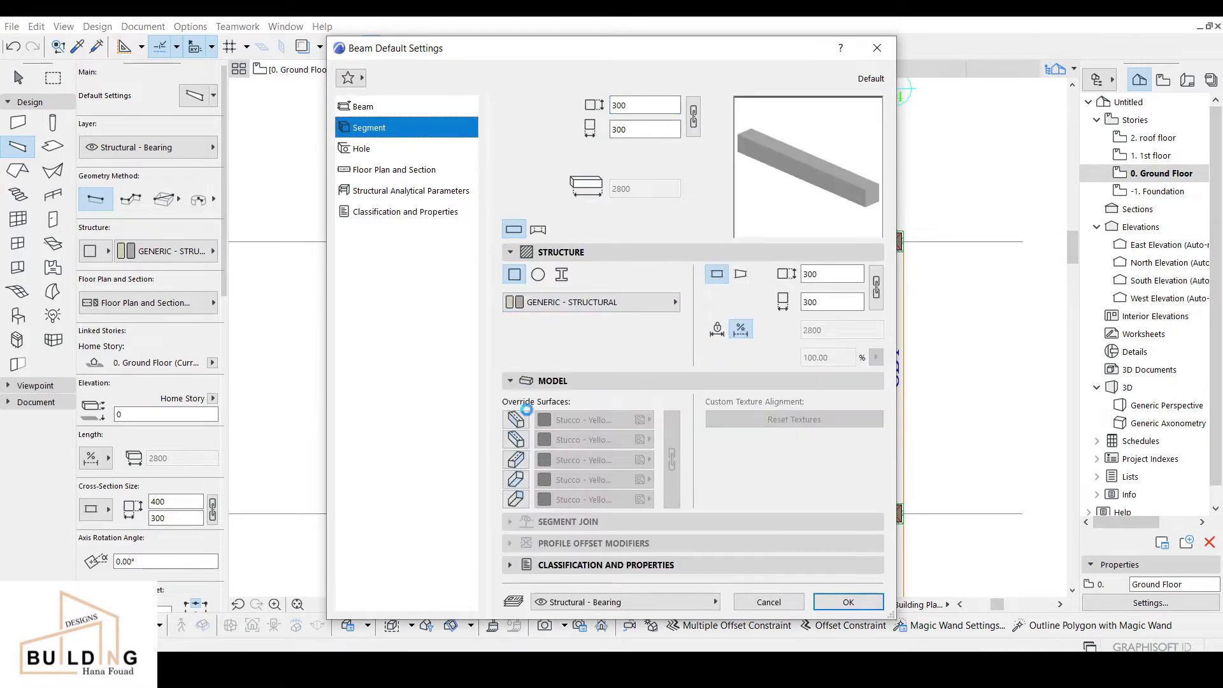
{"action": "left_click", "coordinate": [517, 421]}
{"action": "left_click", "coordinate": [516, 439]}
{"action": "left_click", "coordinate": [516, 480]}
{"action": "left_click", "coordinate": [516, 499]}
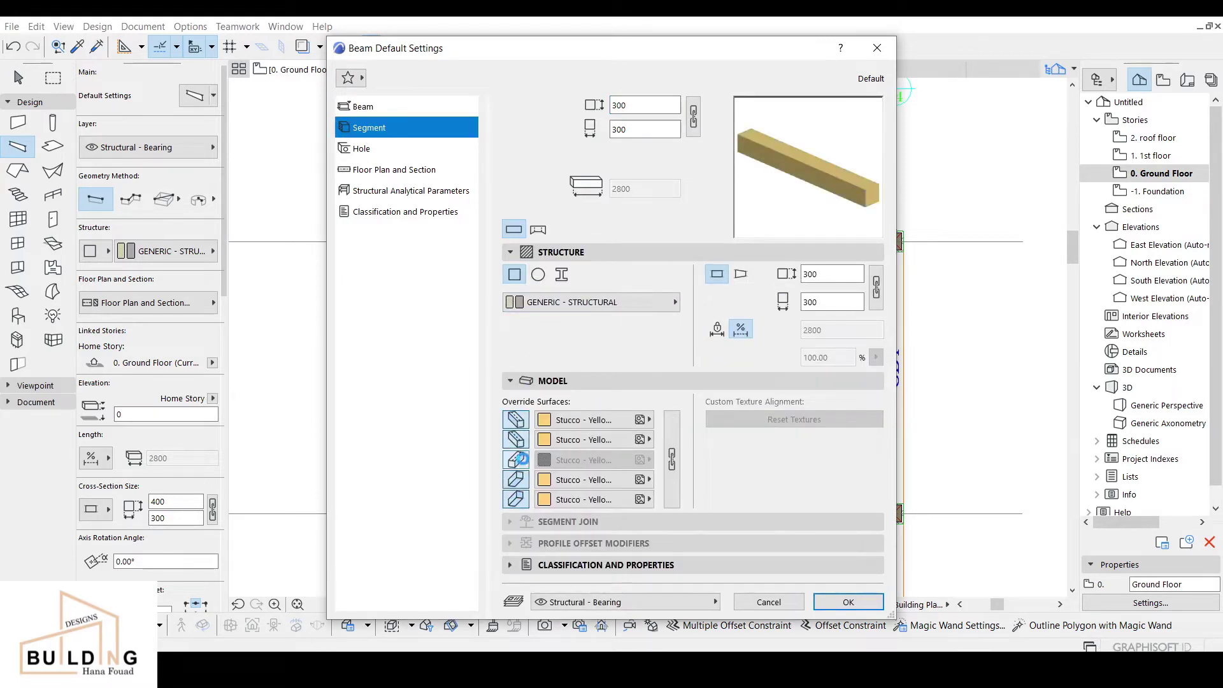
{"action": "left_click", "coordinate": [516, 460]}
{"action": "left_click", "coordinate": [670, 460]}
{"action": "left_click", "coordinate": [612, 423]}
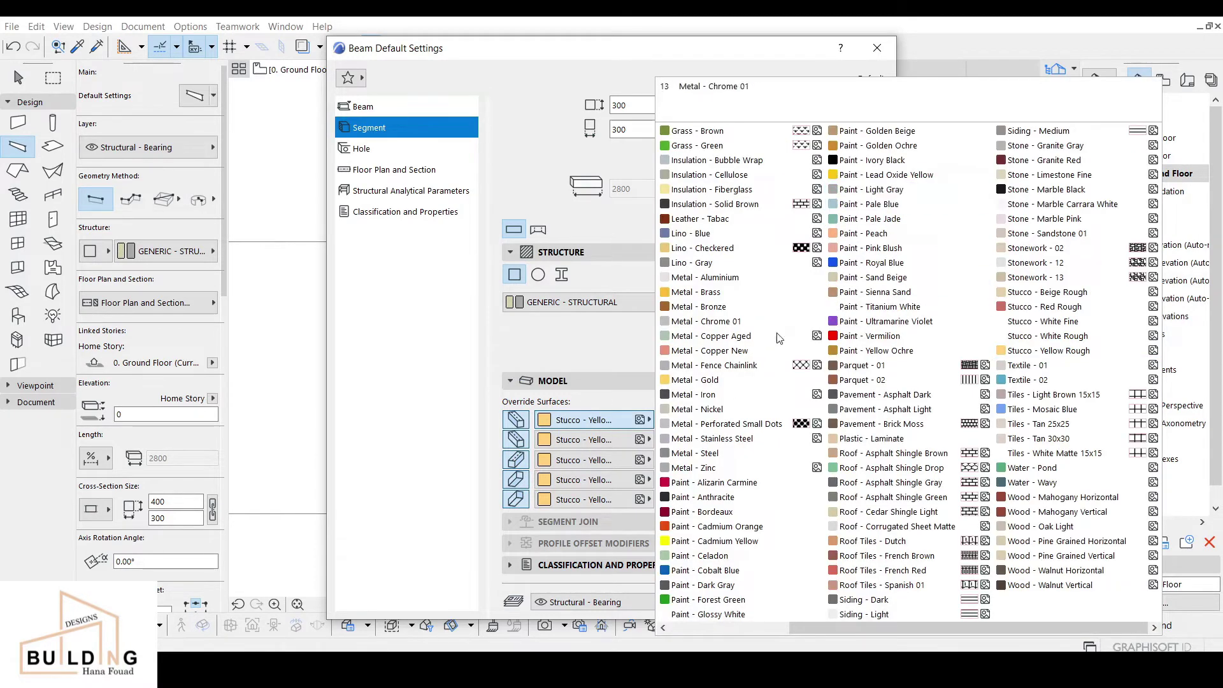
{"action": "scroll", "coordinate": [727, 408], "scroll_direction": "up", "scroll_amount": 3}
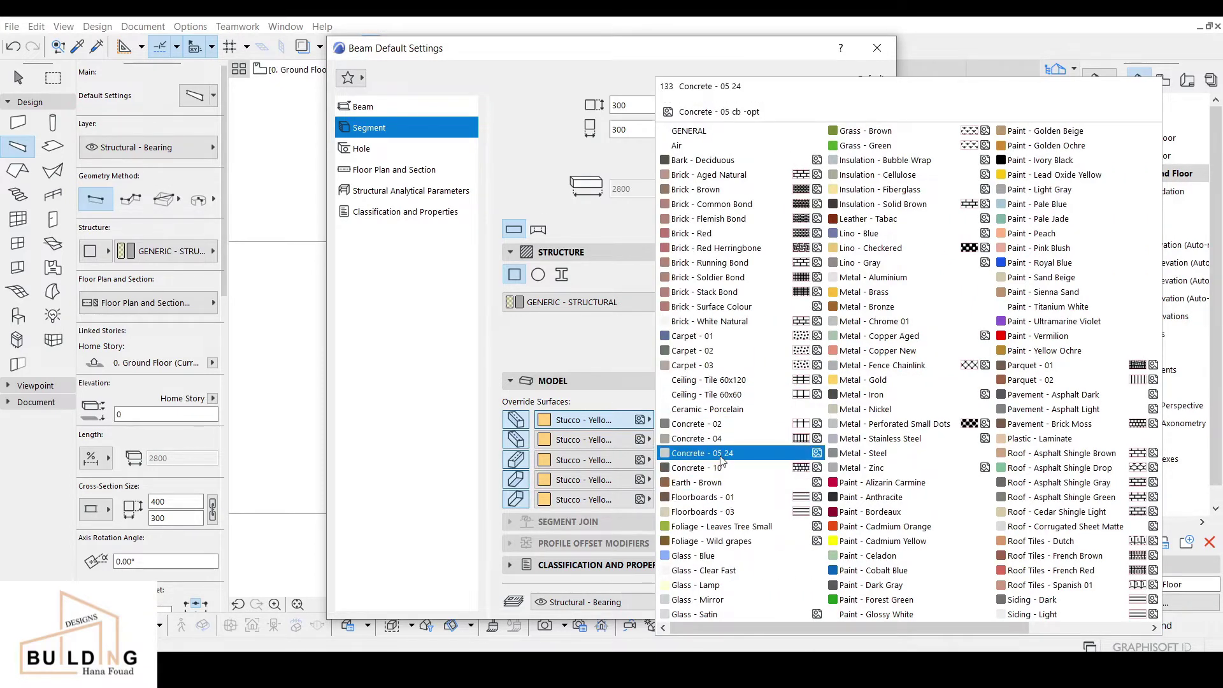
{"action": "left_click", "coordinate": [722, 454]}
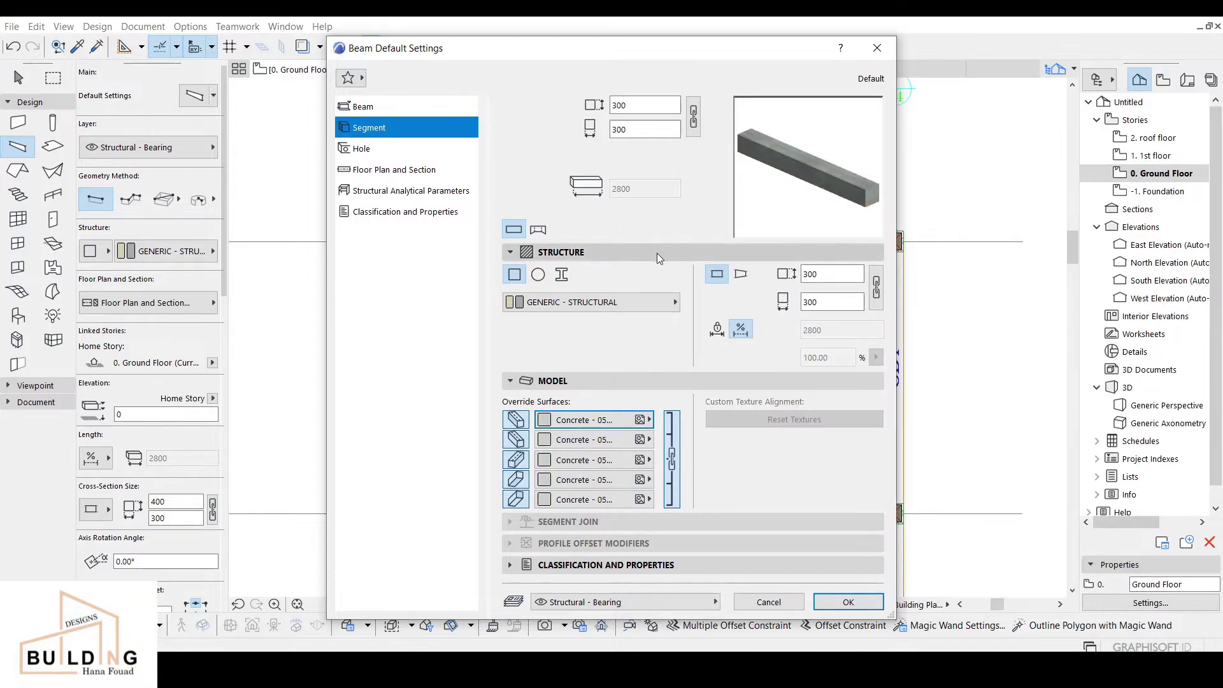
{"action": "left_click", "coordinate": [656, 254]}
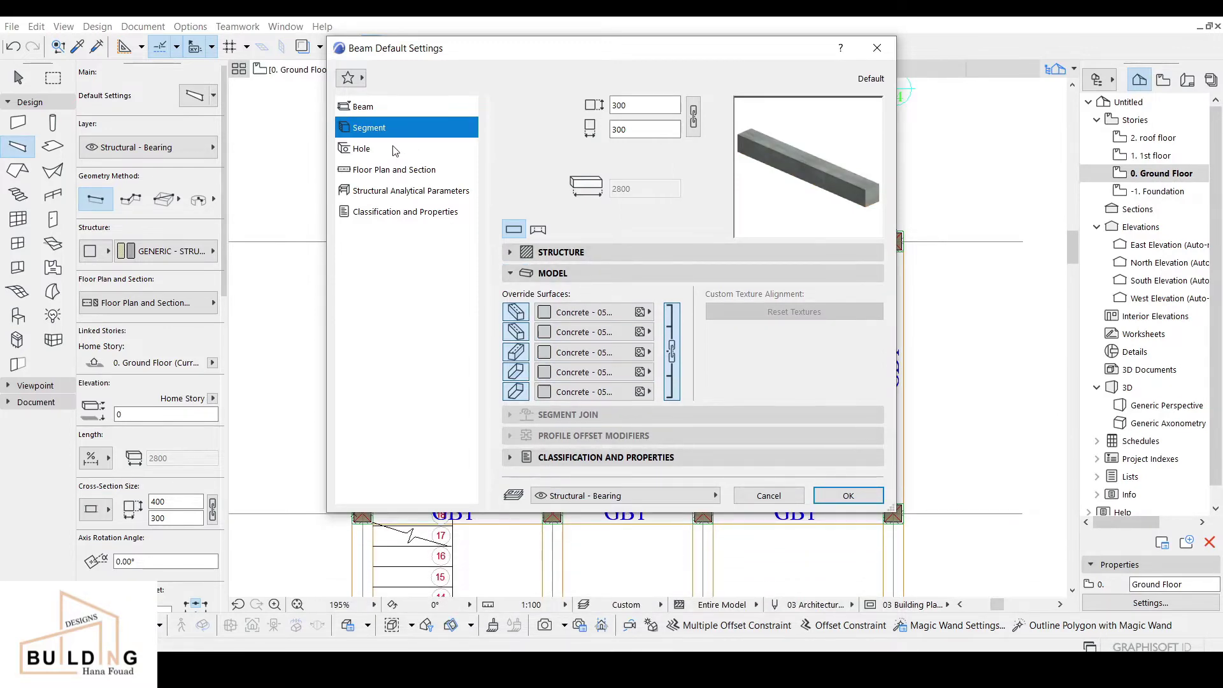
Step: Set the default beam's cut line pen and uncut line pen to 1 for floor plan and section
{"action": "left_click", "coordinate": [395, 150]}
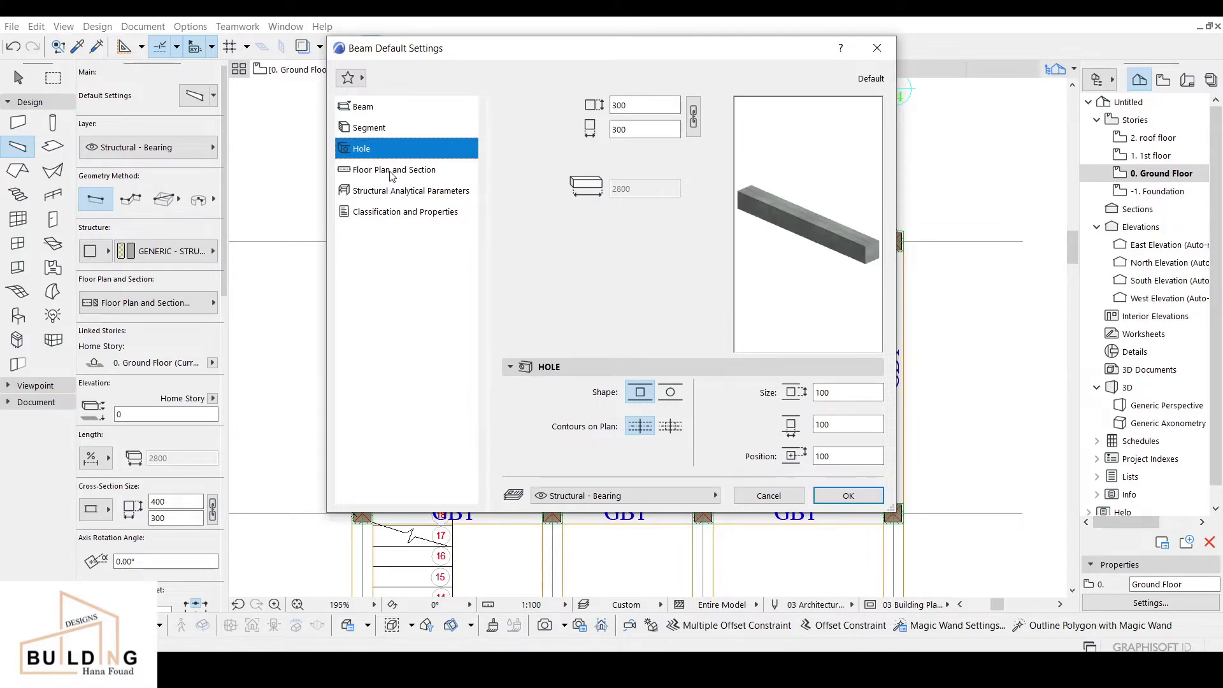
{"action": "left_click", "coordinate": [392, 172]}
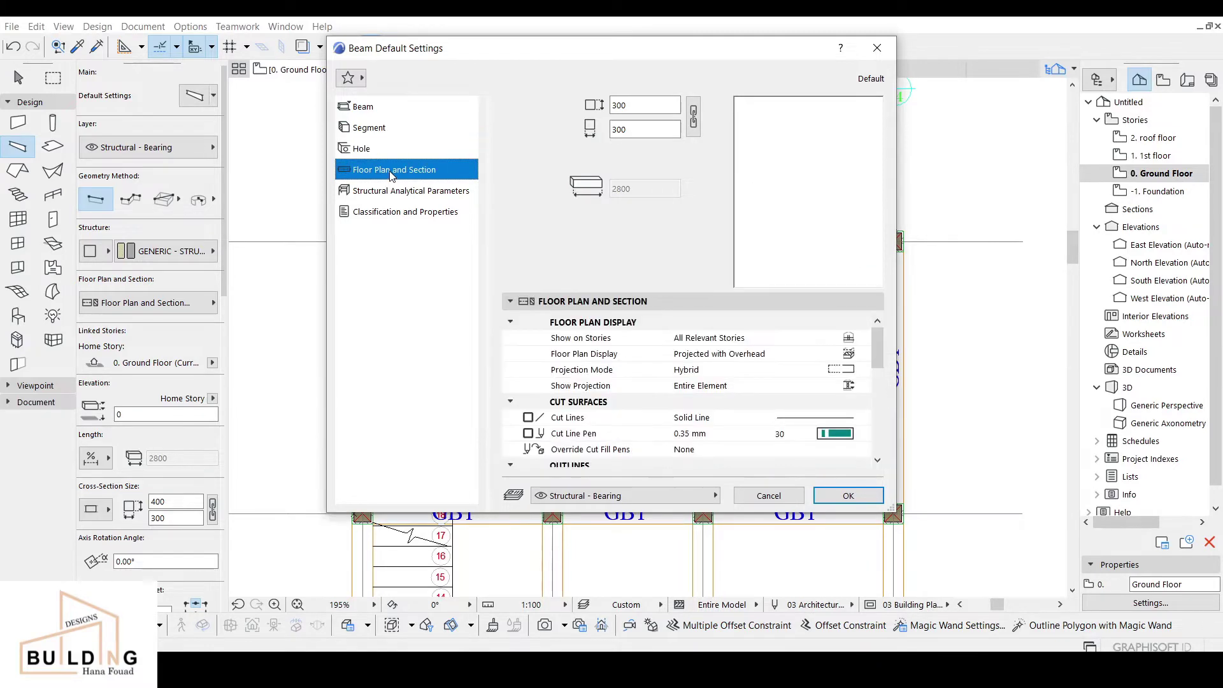
{"action": "left_click", "coordinate": [832, 433]}
{"action": "left_click", "coordinate": [868, 435]}
{"action": "scroll", "coordinate": [850, 433], "scroll_direction": "down", "scroll_amount": 2}
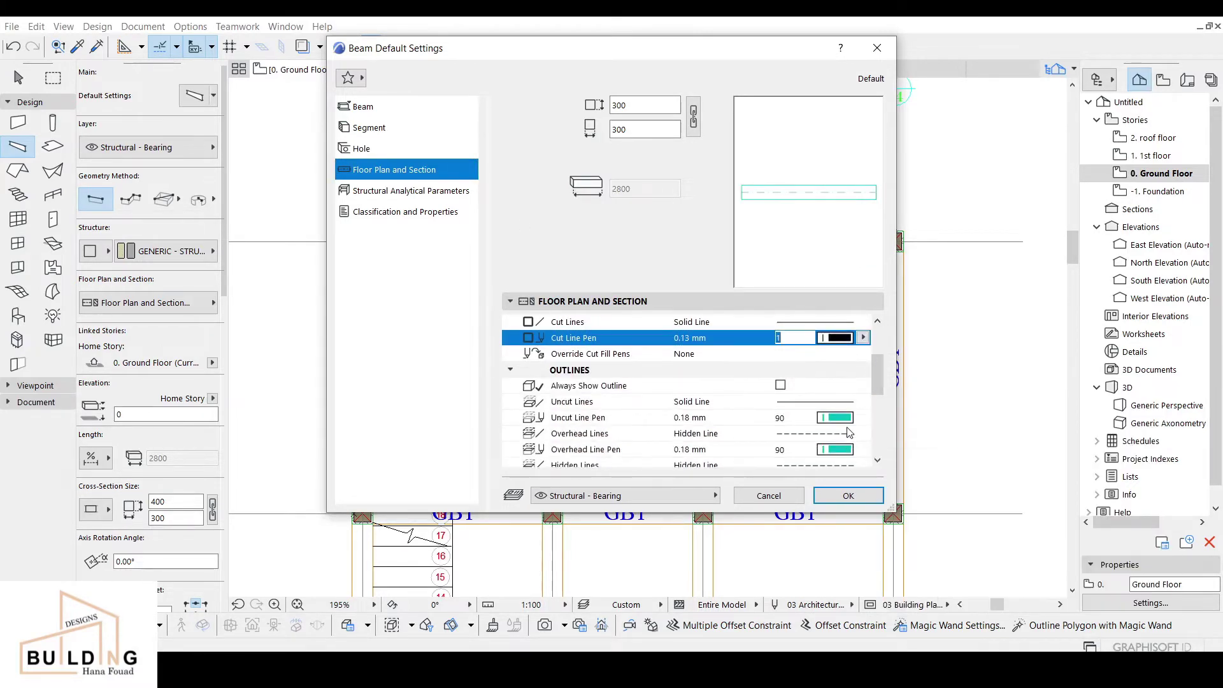
{"action": "left_click", "coordinate": [835, 418]}
{"action": "left_click", "coordinate": [865, 401]}
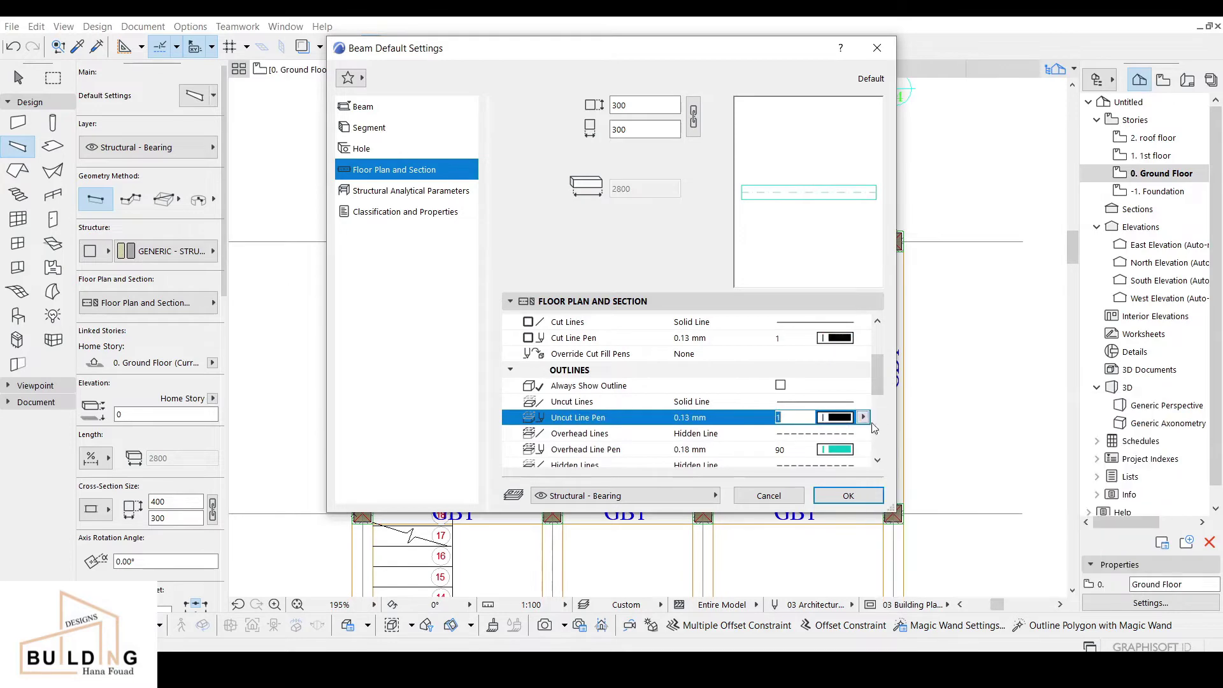
Step: Open the overhead line pen choices and accept the beam default settings
{"action": "left_click", "coordinate": [833, 451]}
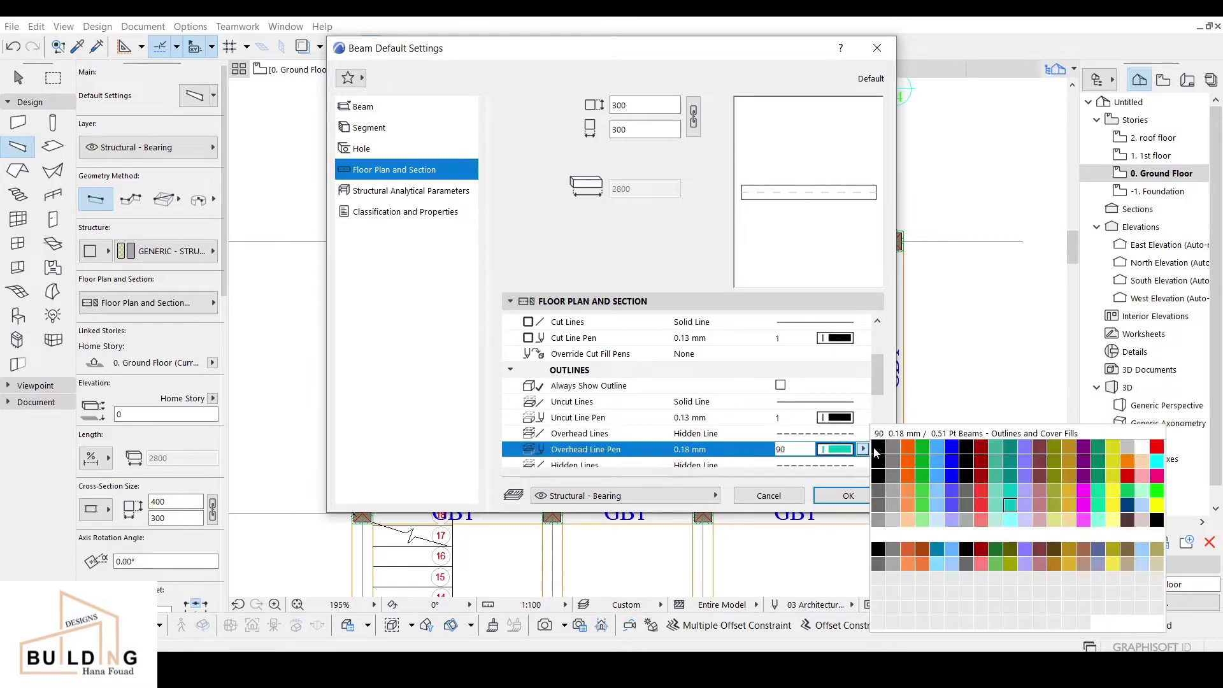
{"action": "left_click", "coordinate": [539, 244]}
{"action": "left_click", "coordinate": [384, 193]}
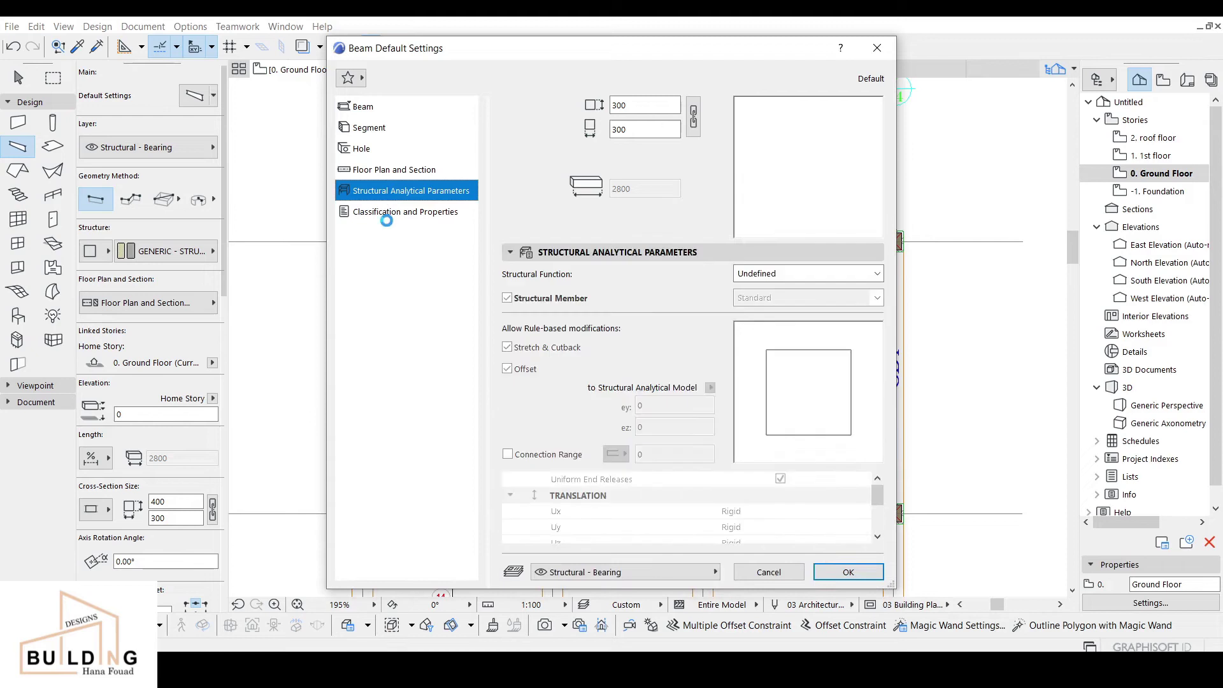
{"action": "left_click", "coordinate": [848, 571]}
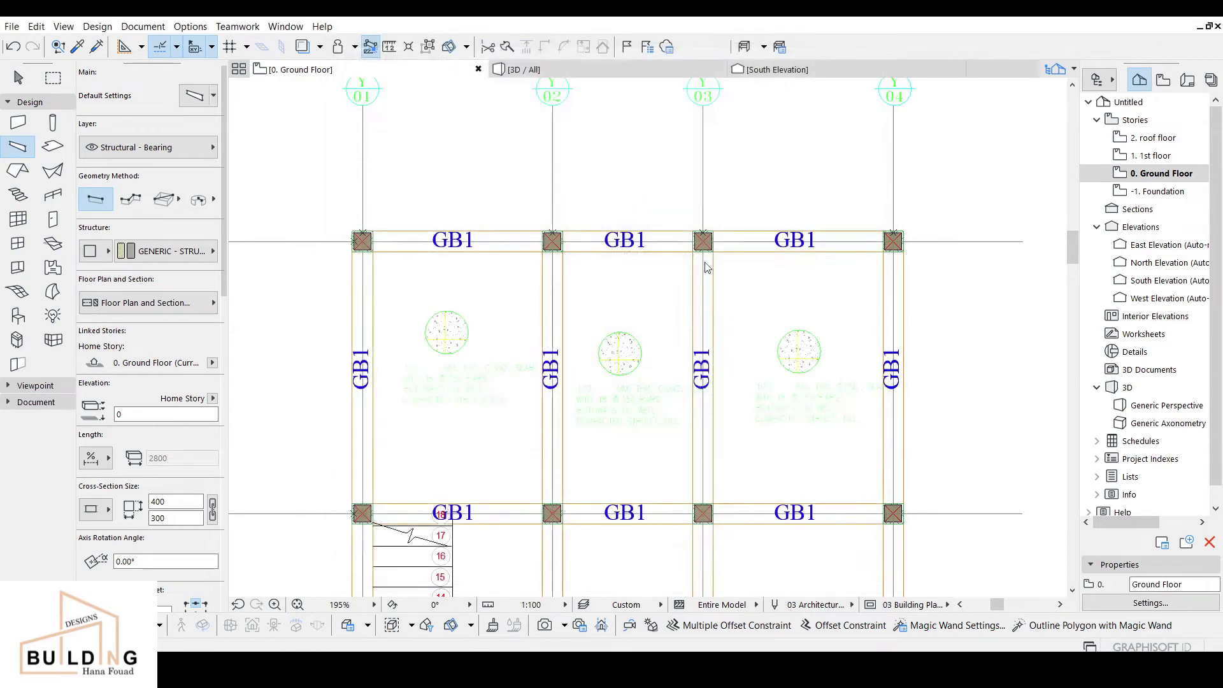
Step: Draw a 7500 mm beam along axis X03 from the inner face of the Y01 column to the inner face of the Y04 column
{"action": "scroll", "coordinate": [396, 262], "scroll_direction": "up", "scroll_amount": 6}
{"action": "scroll", "coordinate": [396, 262], "scroll_direction": "up", "scroll_amount": 2}
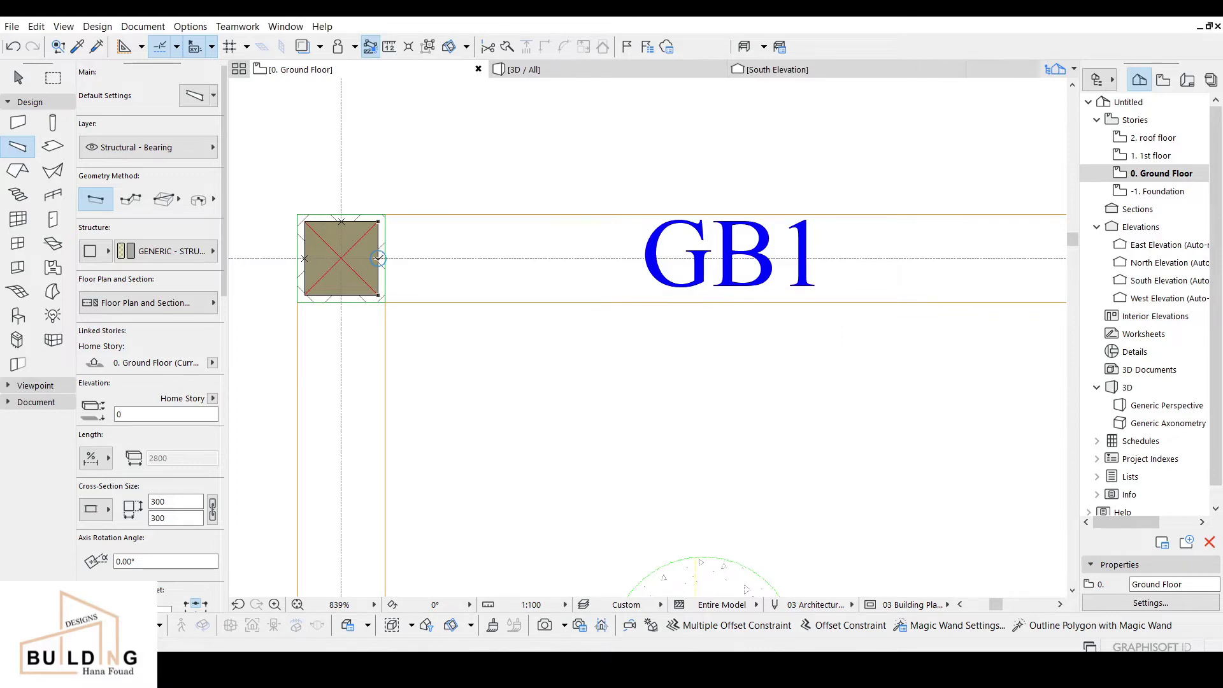
{"action": "left_click", "coordinate": [379, 258]}
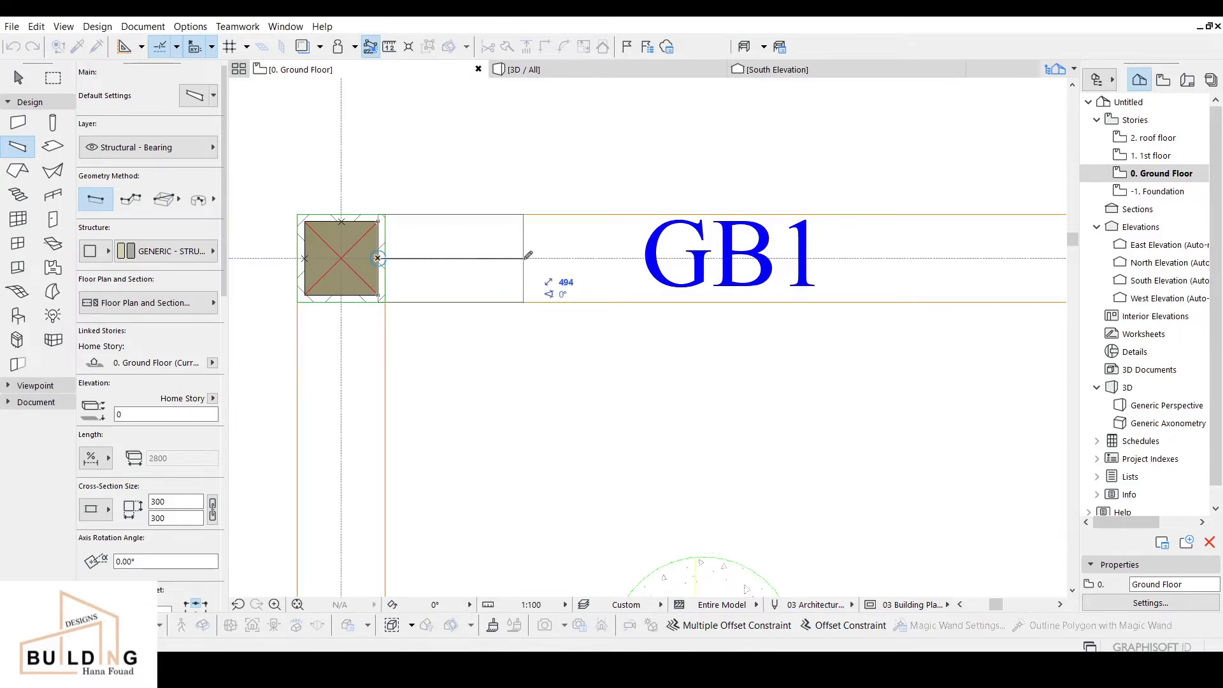
{"action": "scroll", "coordinate": [643, 274], "scroll_direction": "down", "scroll_amount": 4}
{"action": "scroll", "coordinate": [819, 306], "scroll_direction": "down", "scroll_amount": 3}
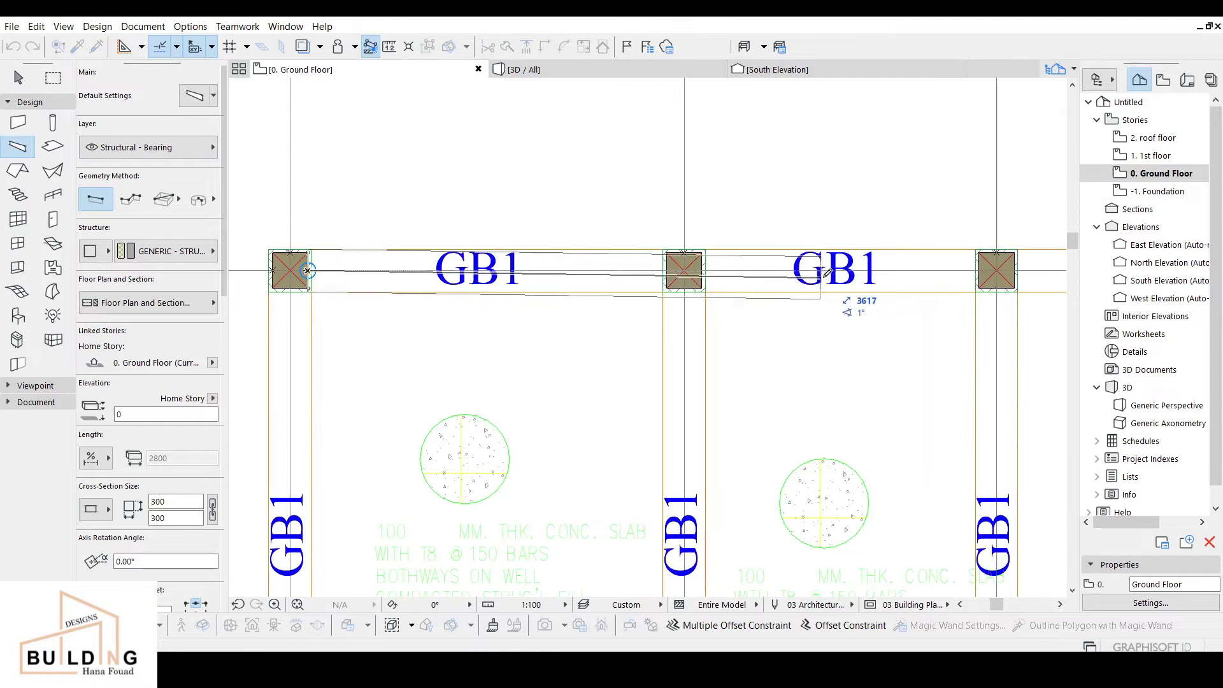
{"action": "scroll", "coordinate": [899, 277], "scroll_direction": "up", "scroll_amount": 5}
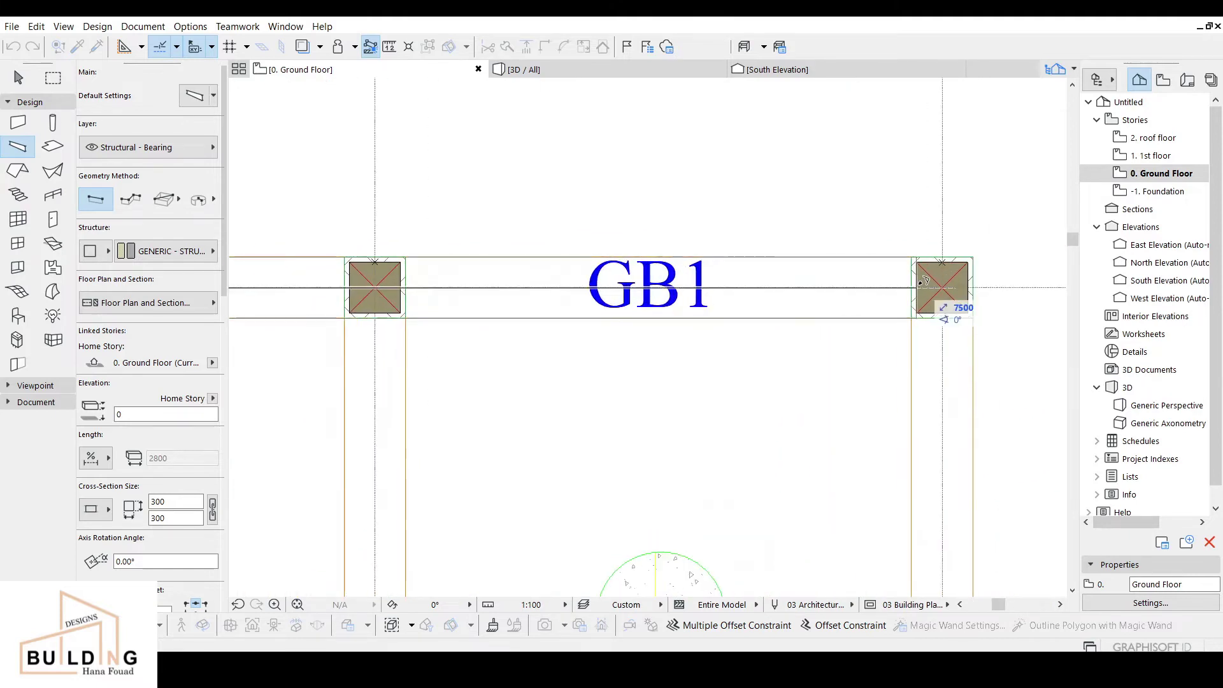
{"action": "left_click", "coordinate": [922, 282]}
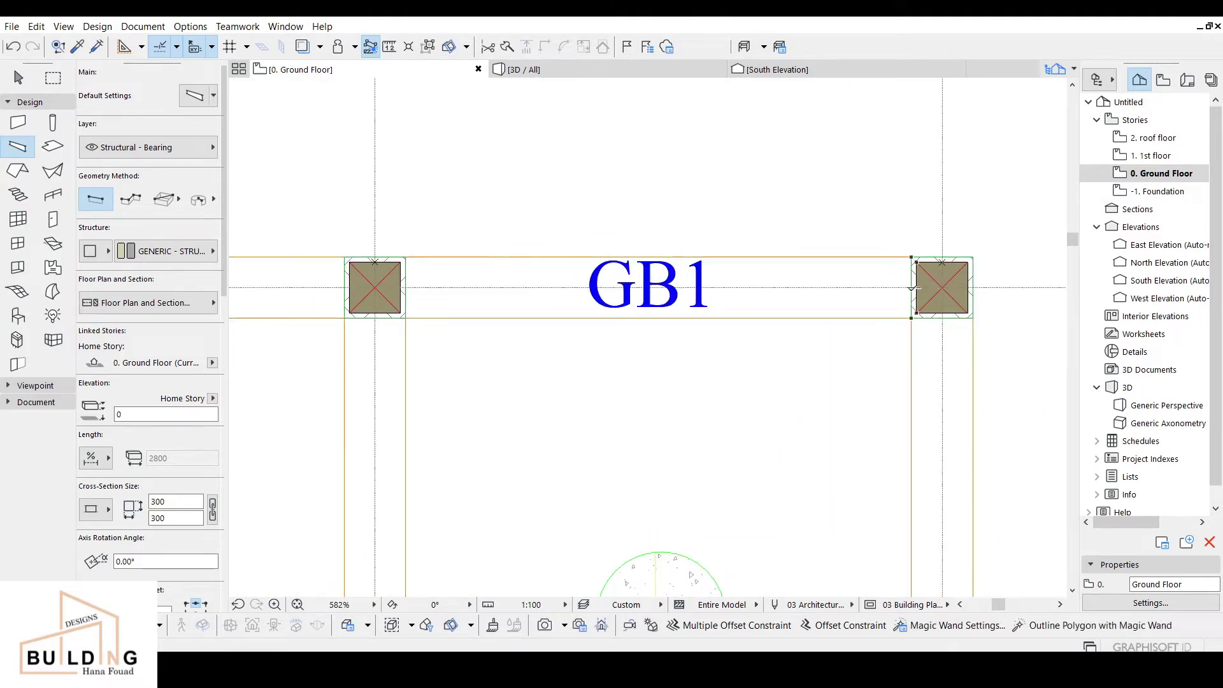
{"action": "key", "text": "Escape"}
{"action": "key", "text": "Escape"}
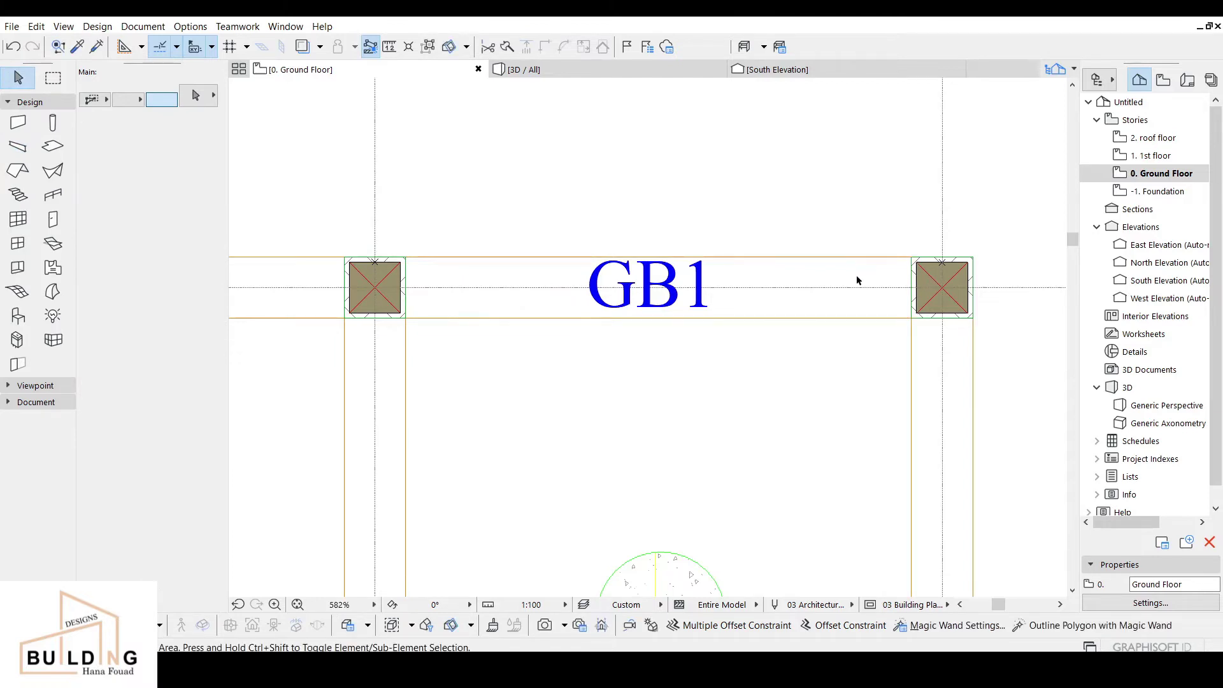
Step: In the South Elevation, move the beam up from its lower corner to its upper corner so its underside sits on the Ground Floor level
{"action": "scroll", "coordinate": [630, 147], "scroll_direction": "down", "scroll_amount": 6}
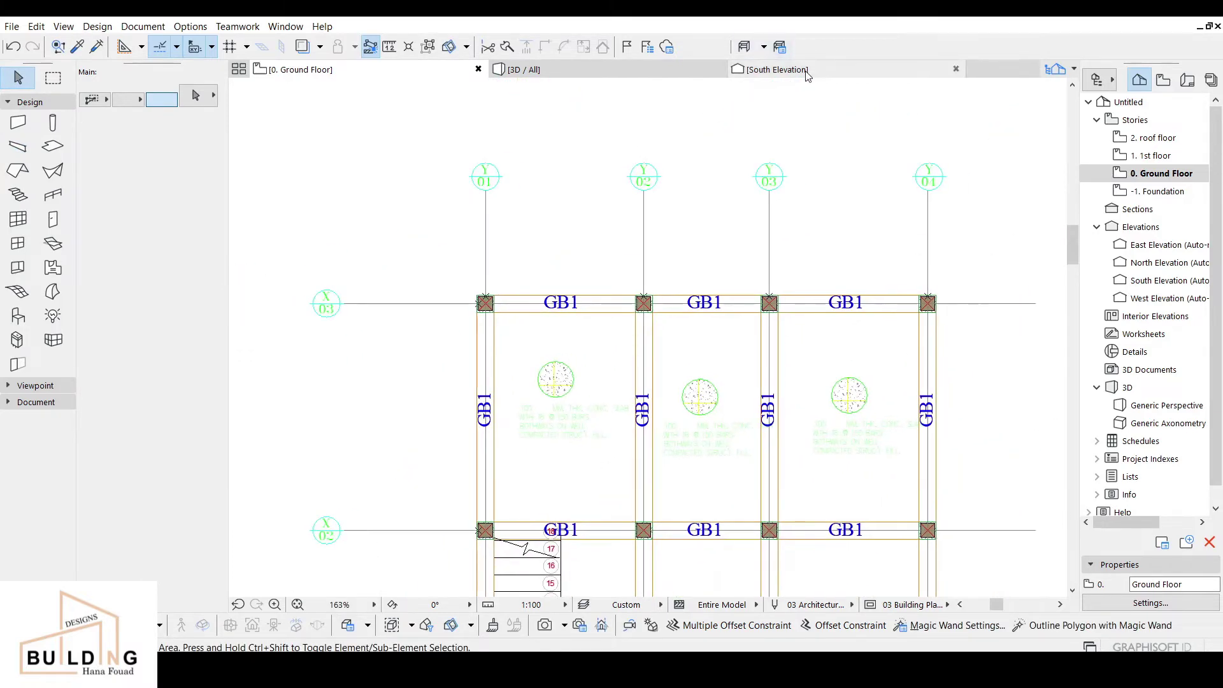
{"action": "left_click", "coordinate": [807, 75]}
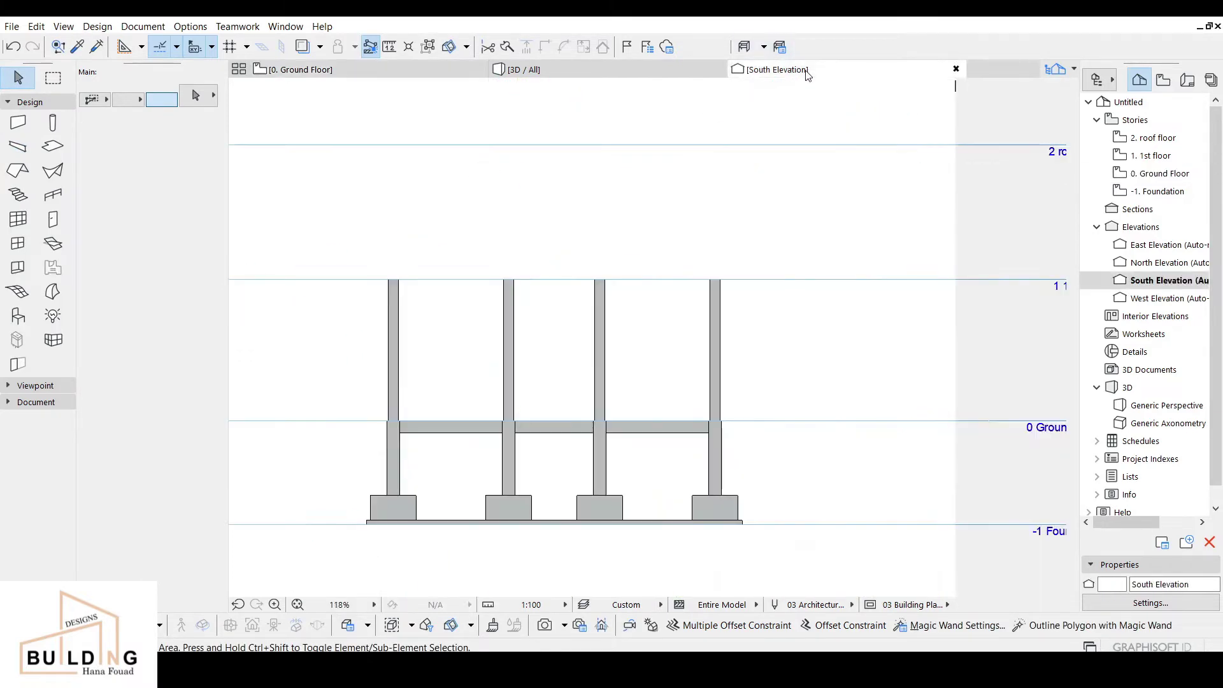
{"action": "left_click", "coordinate": [458, 430]}
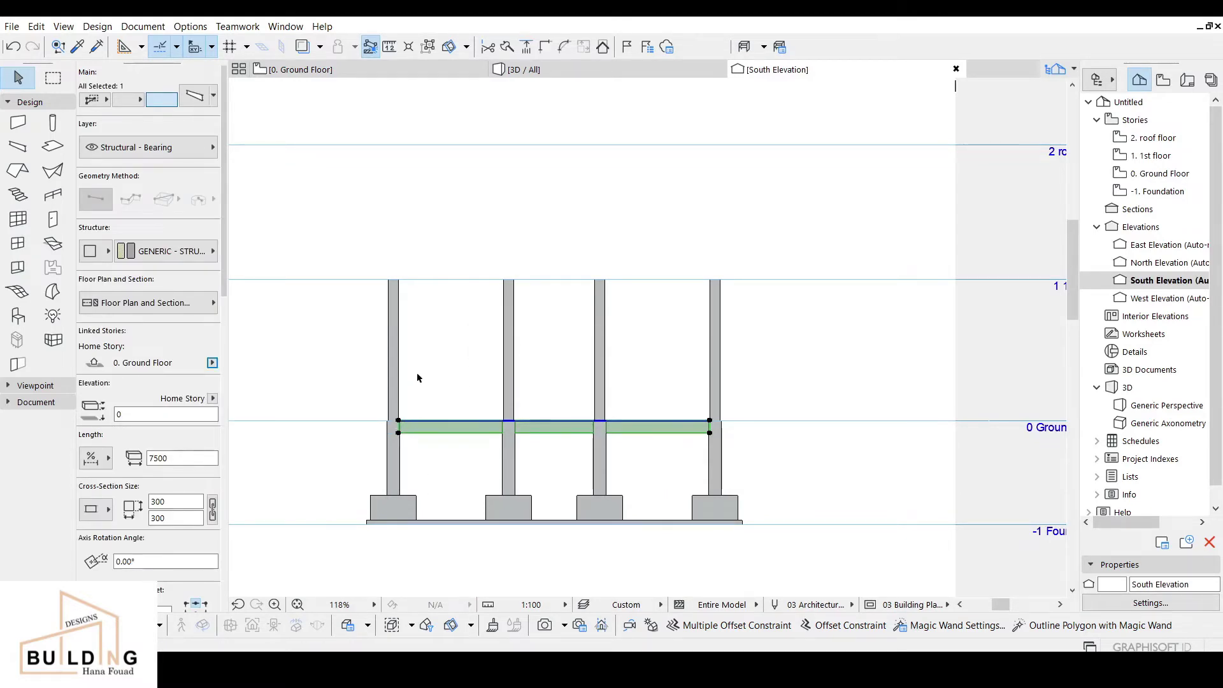
{"action": "scroll", "coordinate": [413, 442], "scroll_direction": "up", "scroll_amount": 2}
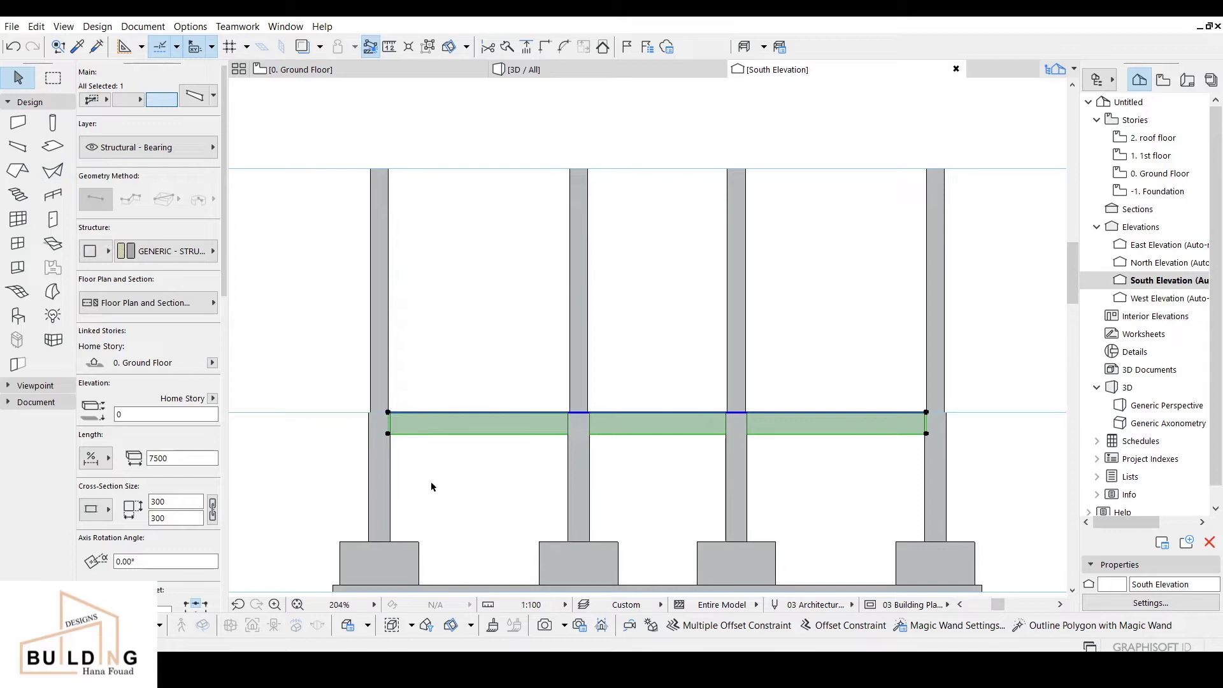
{"action": "key", "text": "ctrl+shift+d"}
{"action": "left_click", "coordinate": [388, 434]}
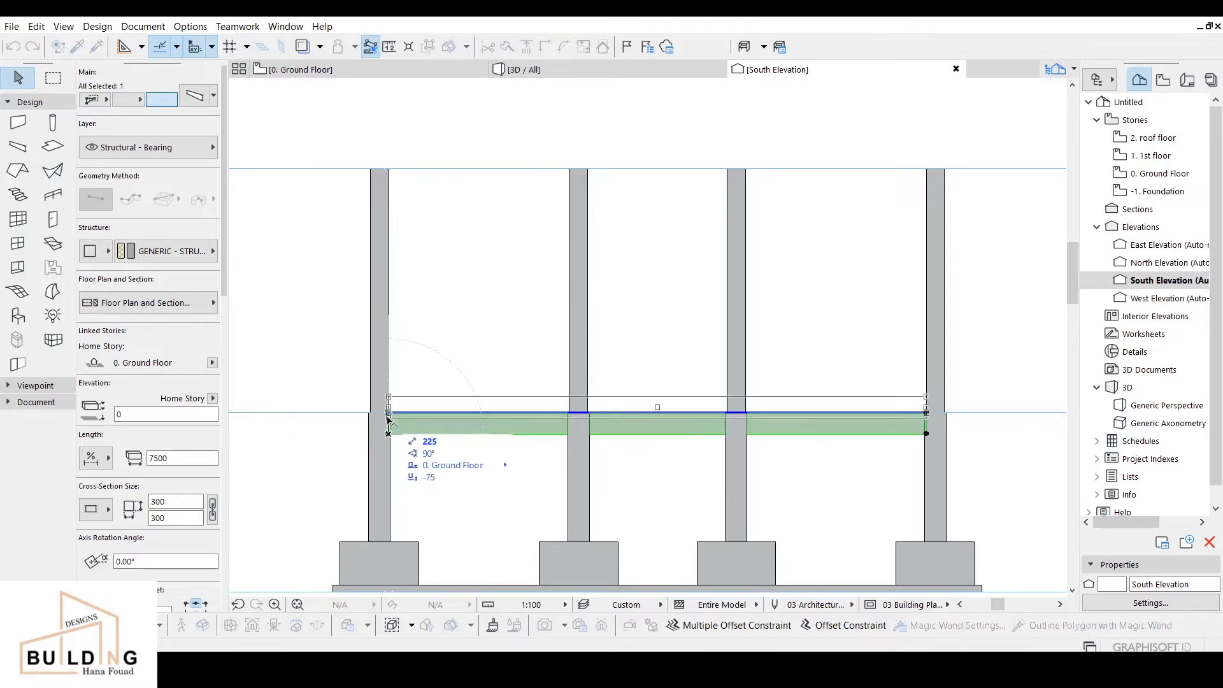
{"action": "left_click", "coordinate": [388, 412]}
{"action": "key", "text": "Escape"}
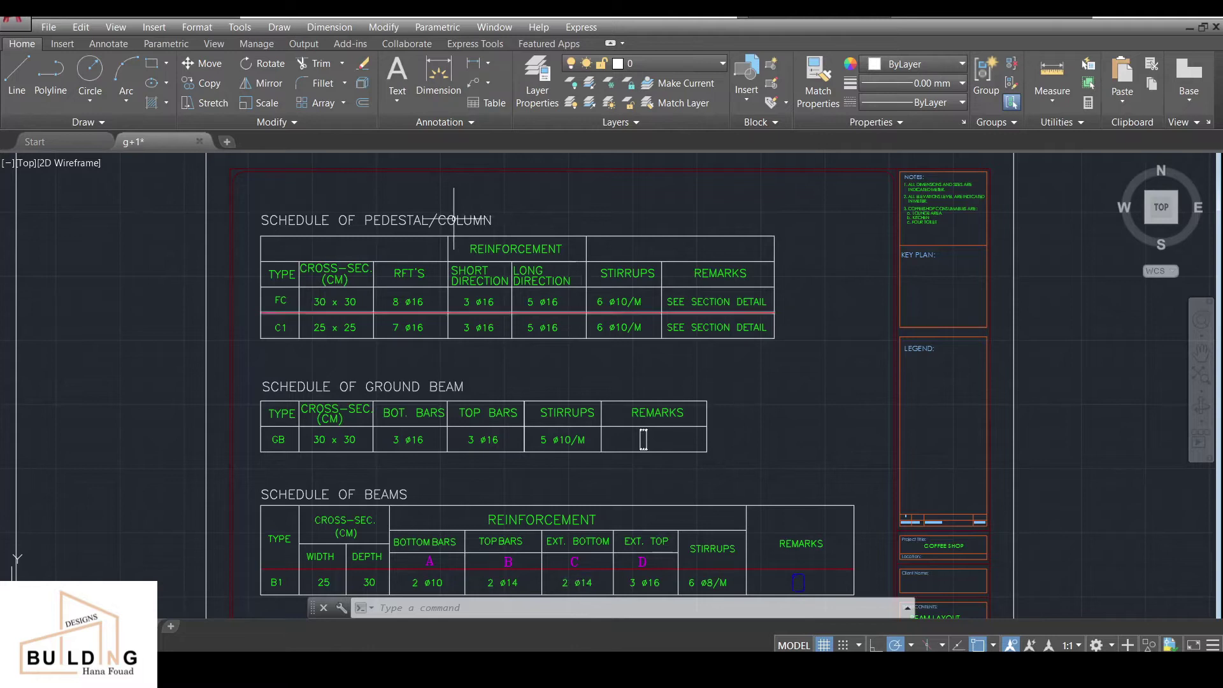
Step: Examine the ground beam against the street and ground finish levels in AutoCAD's section drawing, and return to Archicad's Ground Floor plan
{"action": "scroll", "coordinate": [679, 459], "scroll_direction": "down", "scroll_amount": 4}
{"action": "middle_click_drag", "start_coordinate": [680, 459], "coordinate": [732, 497]}
{"action": "scroll", "coordinate": [299, 339], "scroll_direction": "up", "scroll_amount": 8}
{"action": "middle_click_drag", "start_coordinate": [190, 316], "coordinate": [485, 344]}
{"action": "scroll", "coordinate": [546, 432], "scroll_direction": "up", "scroll_amount": 6}
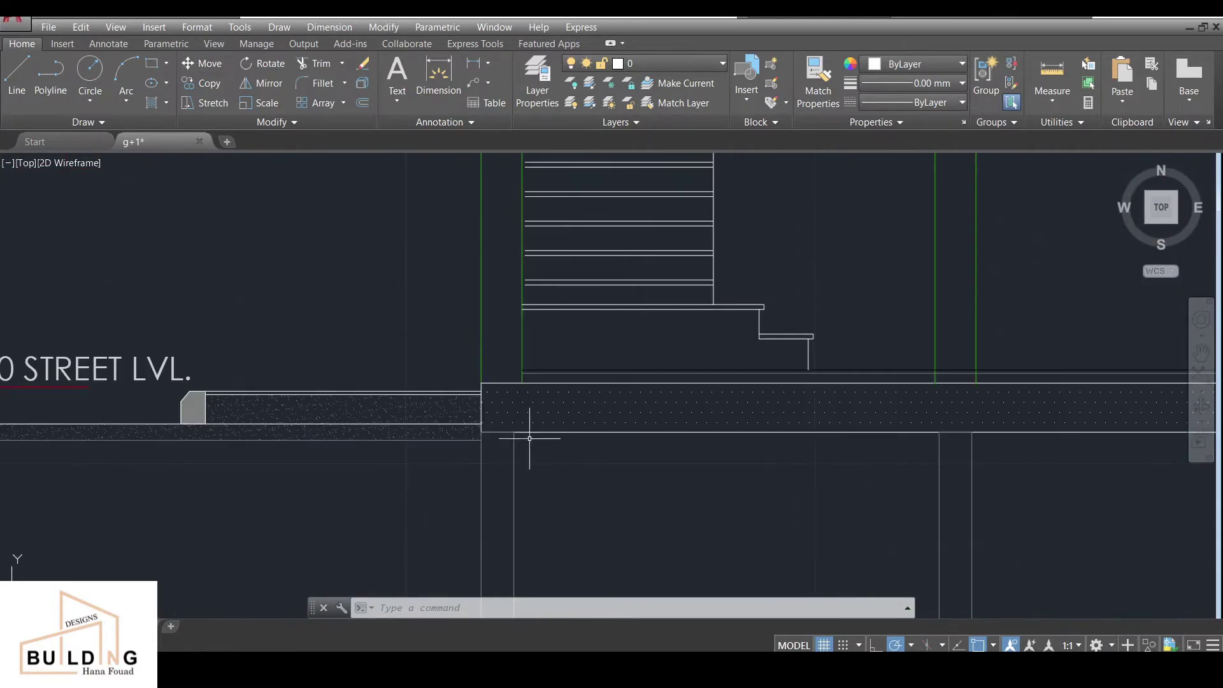
{"action": "scroll", "coordinate": [502, 438], "scroll_direction": "down", "scroll_amount": 1}
{"action": "middle_click_drag", "start_coordinate": [489, 442], "coordinate": [797, 445]}
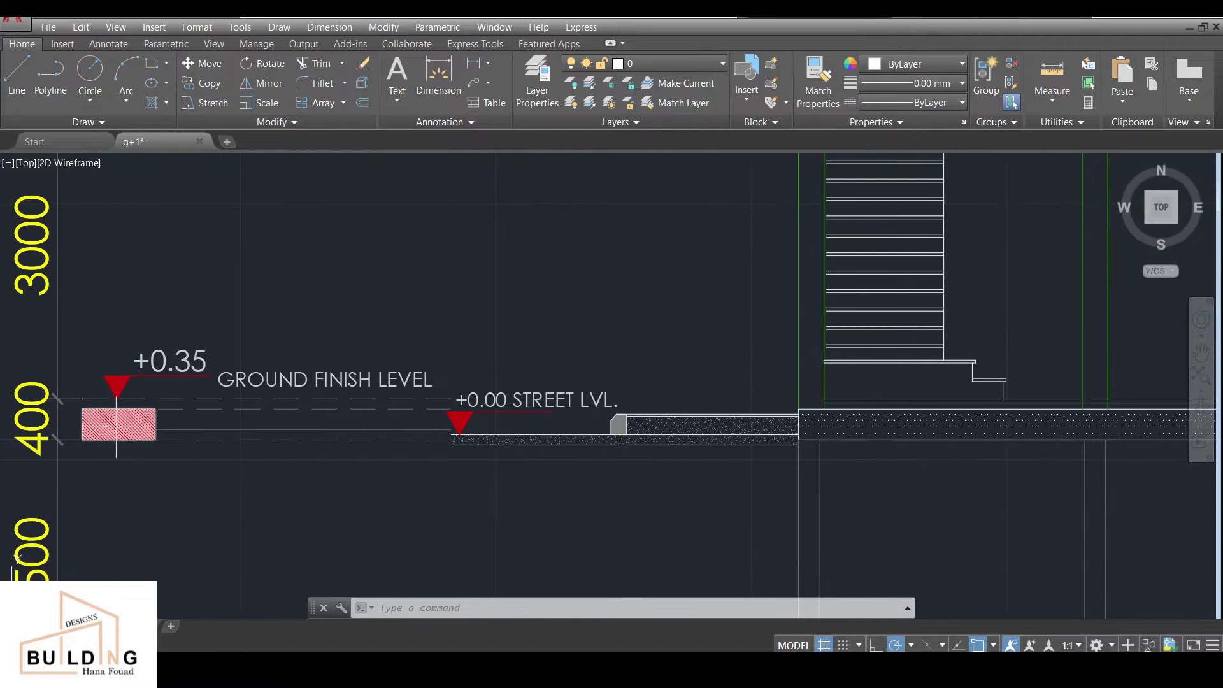
{"action": "middle_click_drag", "start_coordinate": [120, 424], "coordinate": [210, 430]}
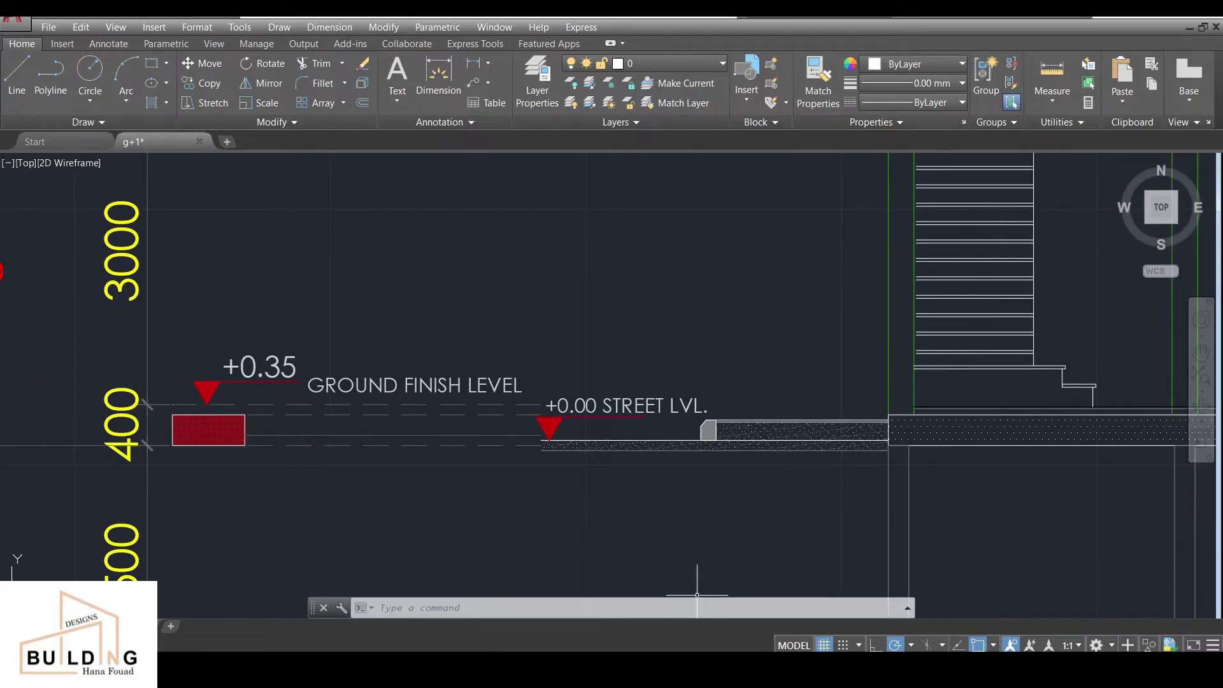
{"action": "mouse_move", "coordinate": [776, 666]}
{"action": "left_click", "coordinate": [776, 609]}
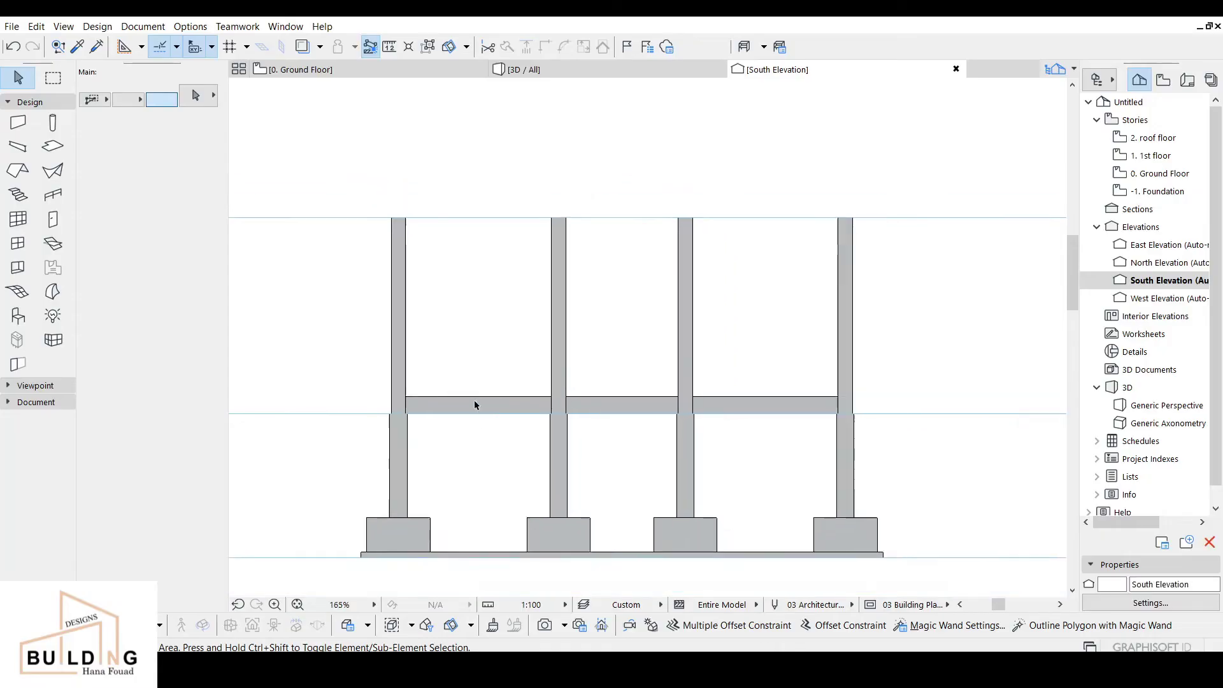
{"action": "left_click", "coordinate": [443, 73]}
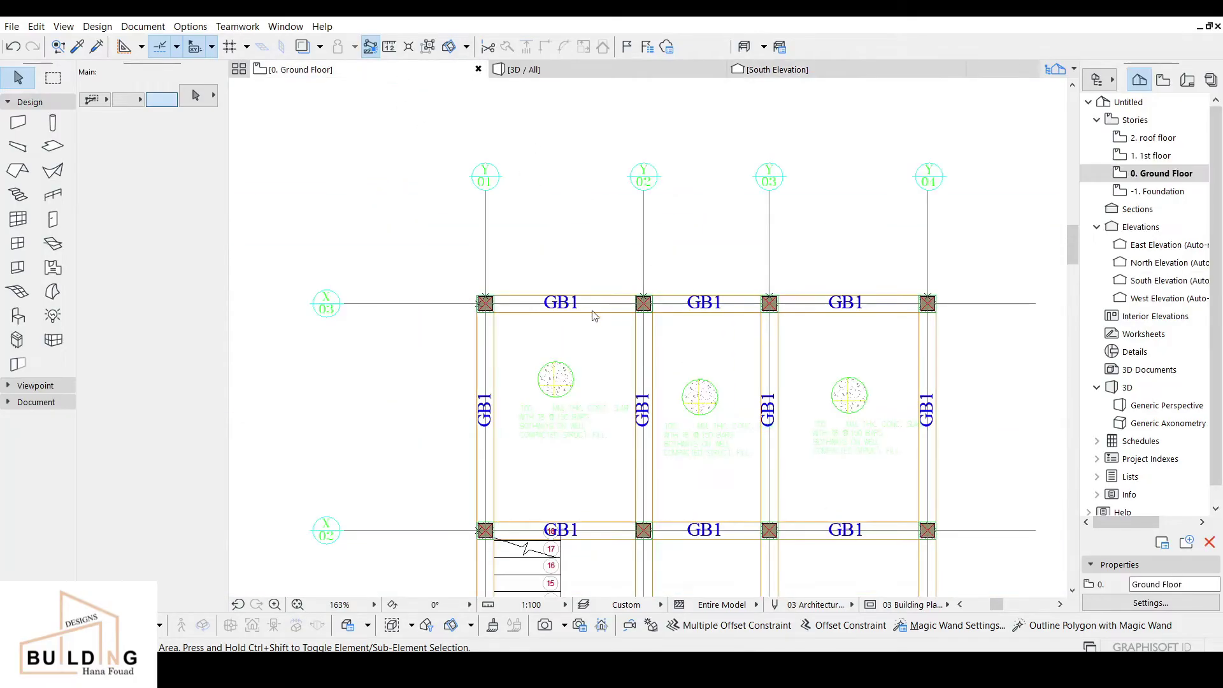
Step: Drag multiple copies of the X03 beam from its Y01 end, placing the first at the inner face of the X02 column
{"action": "left_click", "coordinate": [500, 316]}
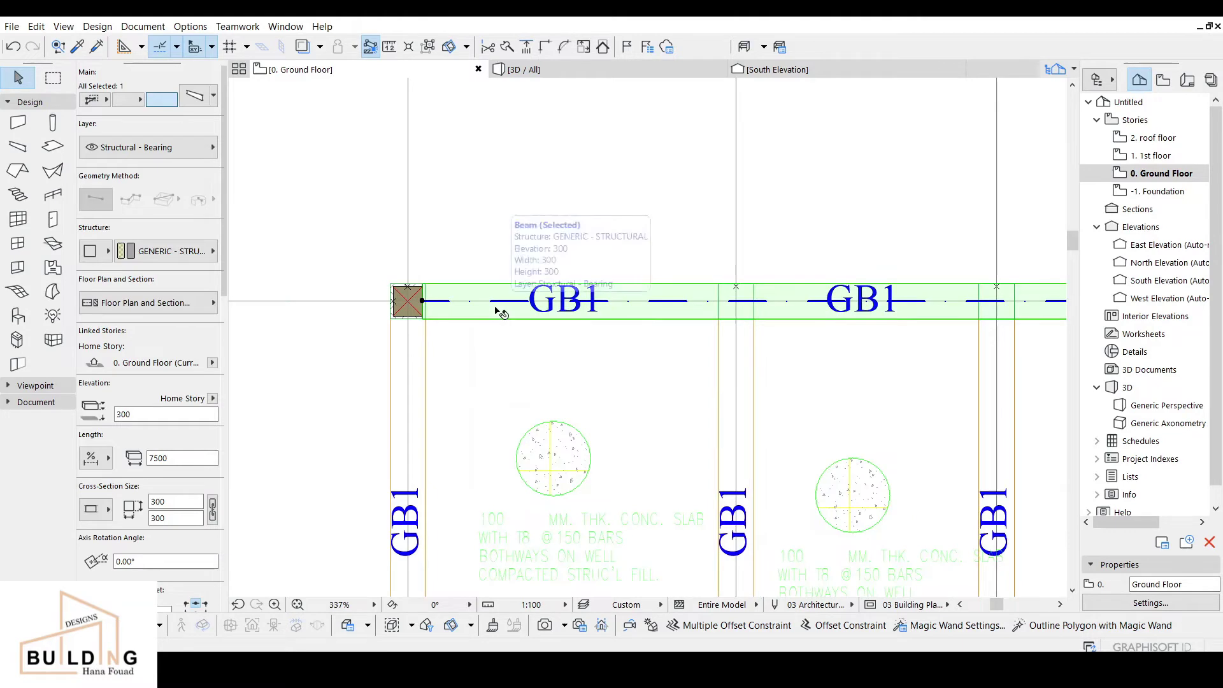
{"action": "scroll", "coordinate": [594, 344], "scroll_direction": "down", "scroll_amount": 3}
{"action": "middle_click_drag", "start_coordinate": [594, 344], "coordinate": [547, 337]}
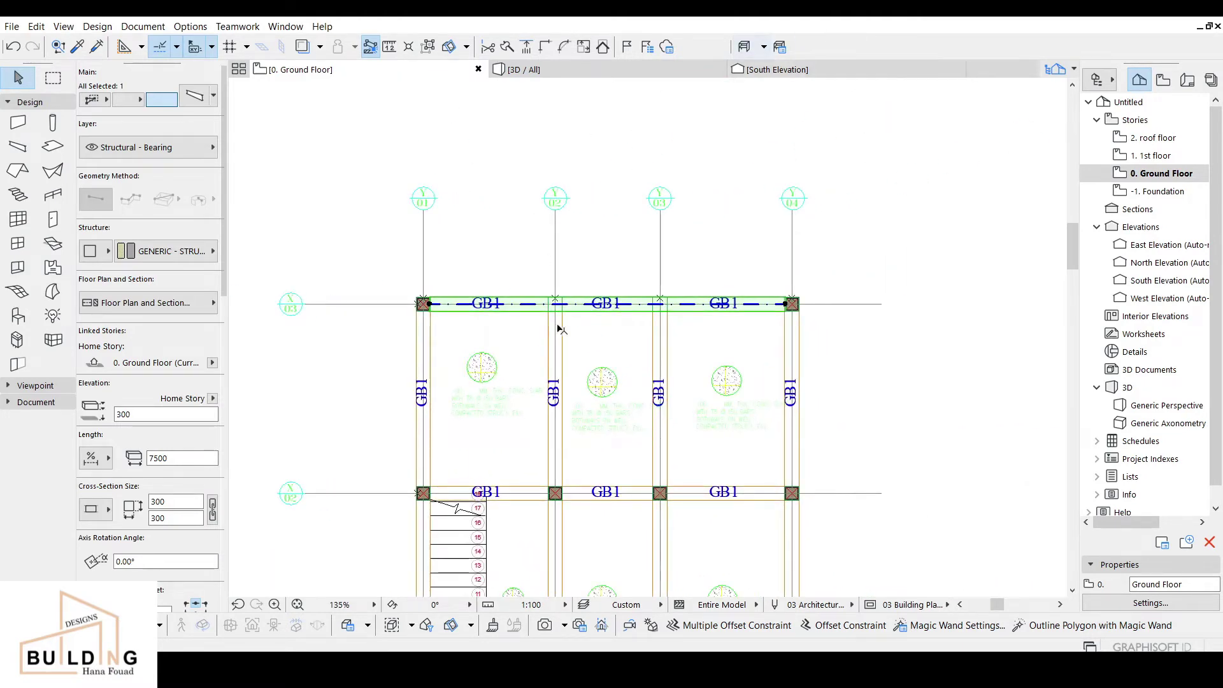
{"action": "scroll", "coordinate": [429, 346], "scroll_direction": "up", "scroll_amount": 3}
{"action": "right_click", "coordinate": [306, 344]}
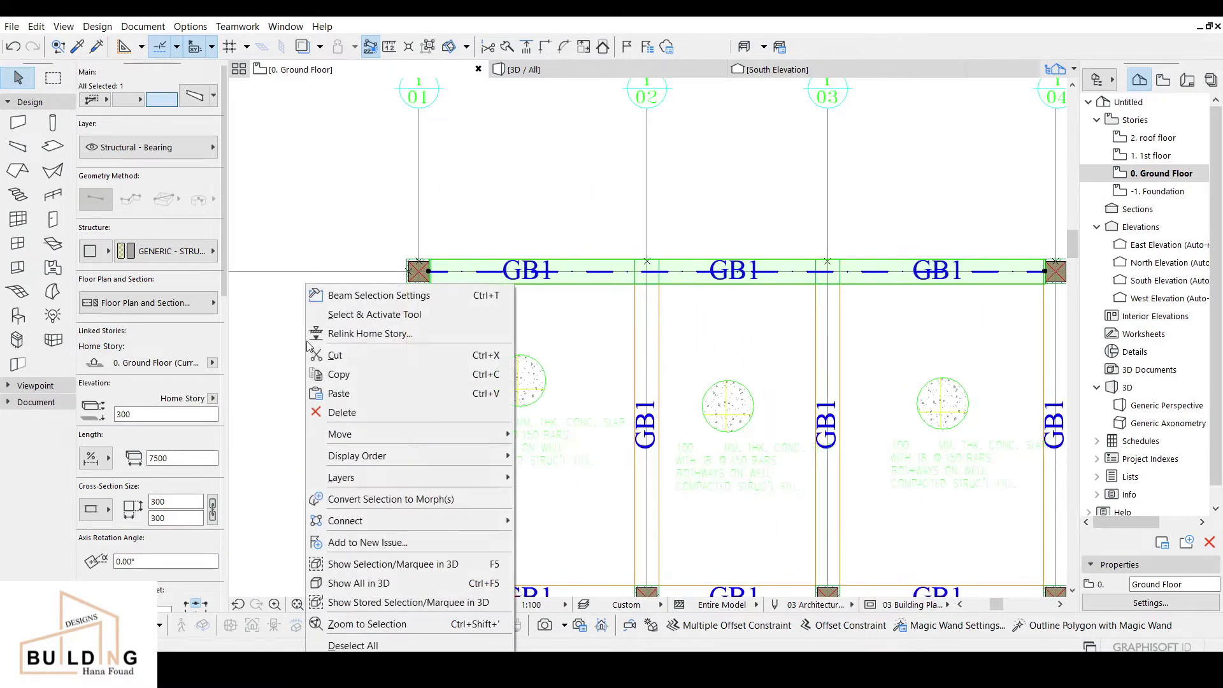
{"action": "mouse_move", "coordinate": [387, 434]}
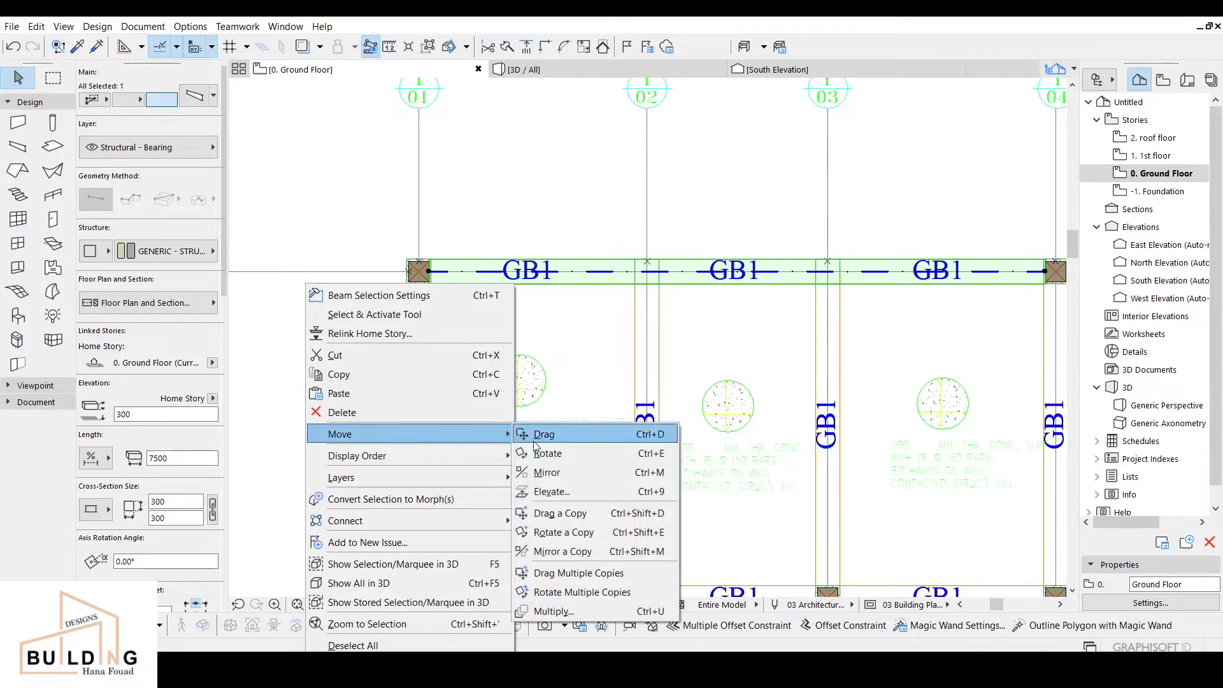
{"action": "left_click", "coordinate": [614, 575]}
{"action": "scroll", "coordinate": [428, 238], "scroll_direction": "up", "scroll_amount": 2}
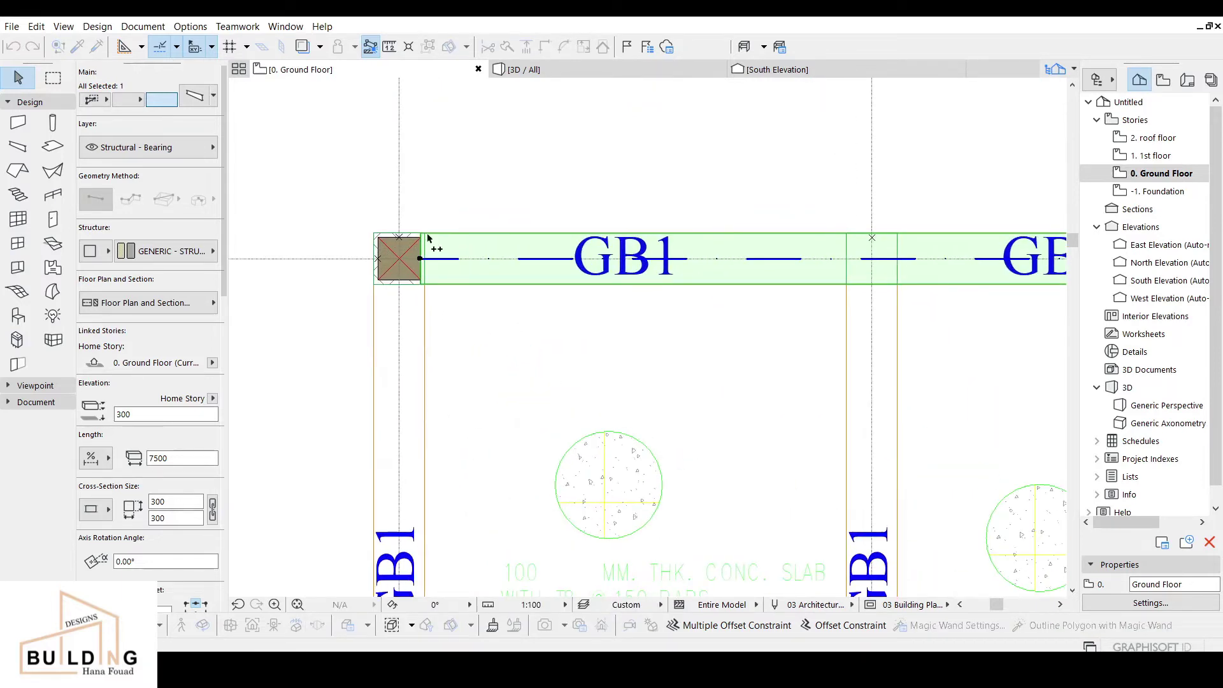
{"action": "left_click", "coordinate": [419, 260]}
{"action": "scroll", "coordinate": [492, 435], "scroll_direction": "down", "scroll_amount": 2}
{"action": "middle_click_drag", "start_coordinate": [491, 435], "coordinate": [457, 109]}
{"action": "scroll", "coordinate": [445, 416], "scroll_direction": "up", "scroll_amount": 4}
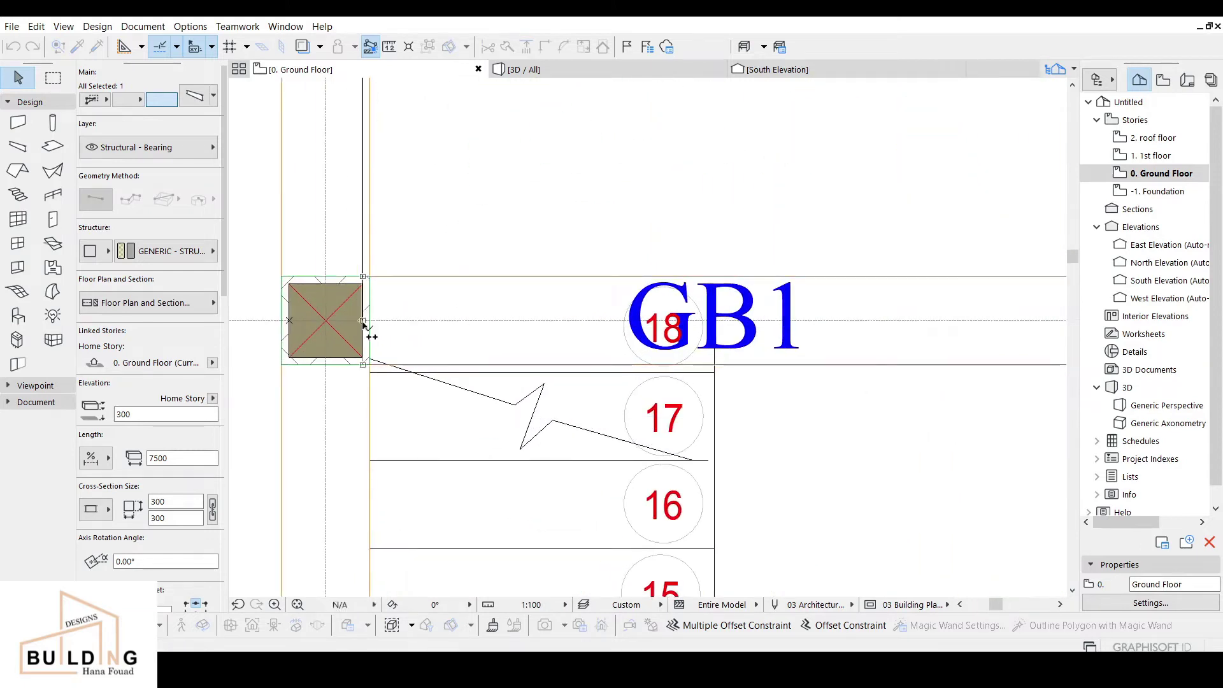
Step: Place another beam copy at the inner face of the Y01/X01 column and a spare one below X02, starting west of axis Y01
{"action": "scroll", "coordinate": [472, 470], "scroll_direction": "down", "scroll_amount": 4}
{"action": "middle_click_drag", "start_coordinate": [472, 470], "coordinate": [469, 73]}
{"action": "middle_click_drag", "start_coordinate": [532, 494], "coordinate": [535, 267]}
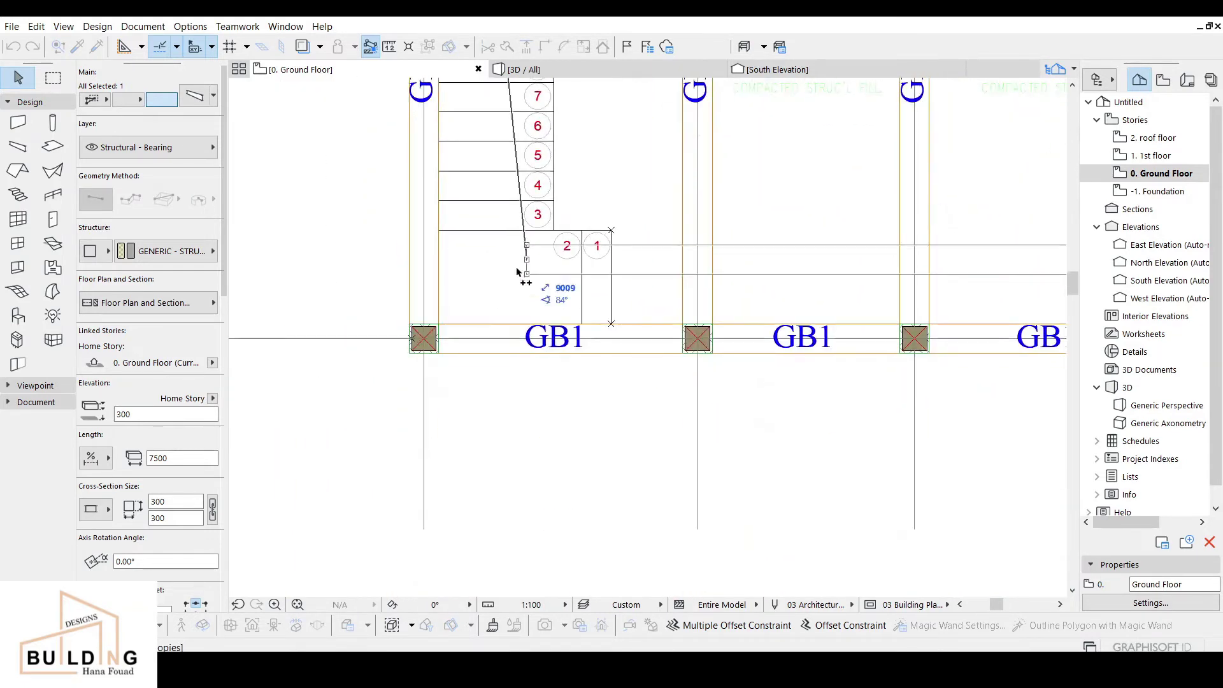
{"action": "scroll", "coordinate": [449, 337], "scroll_direction": "up", "scroll_amount": 5}
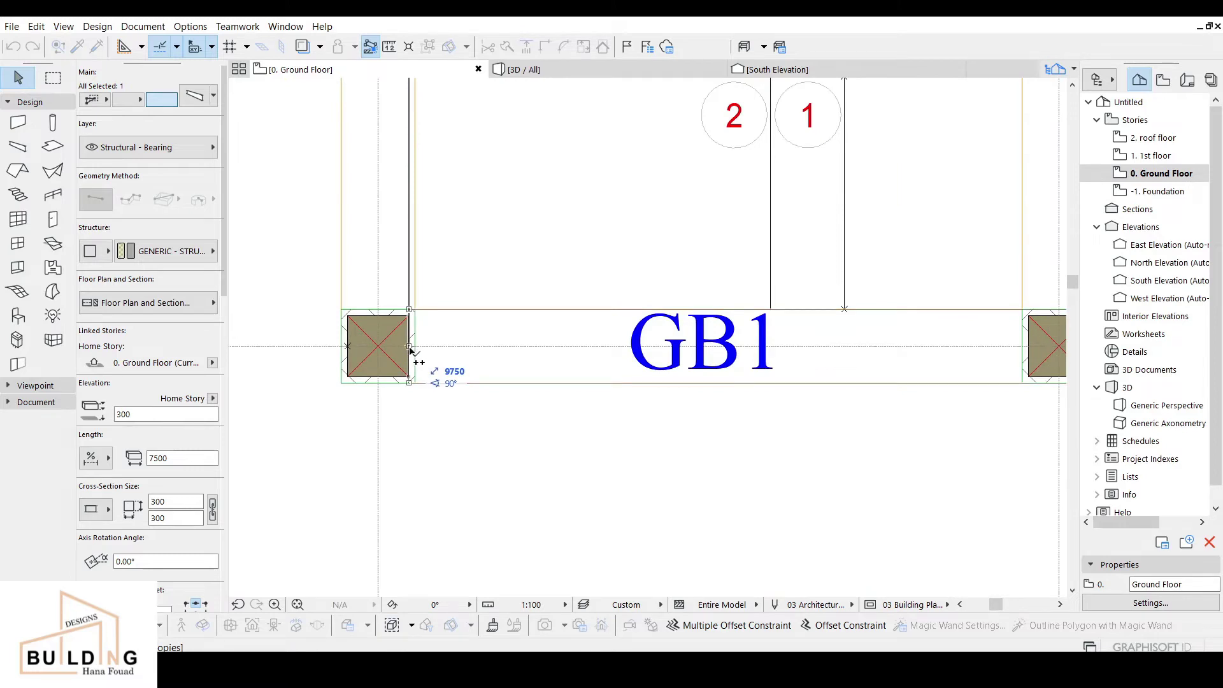
{"action": "scroll", "coordinate": [495, 264], "scroll_direction": "down", "scroll_amount": 3}
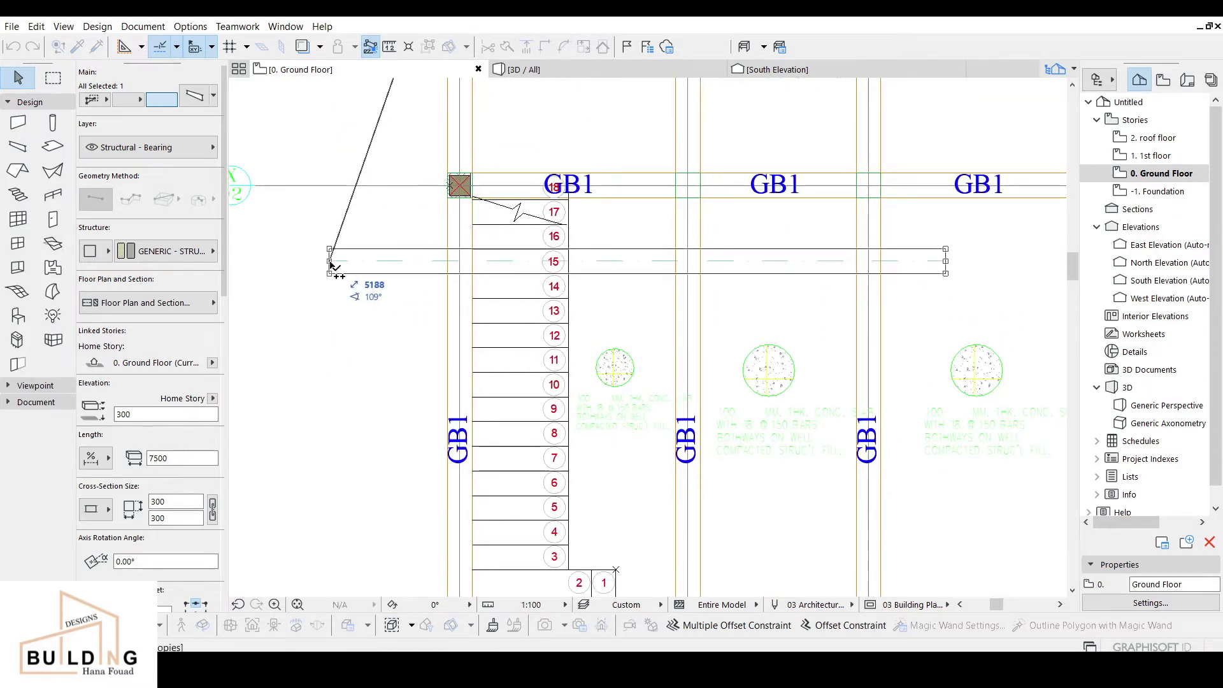
{"action": "left_click", "coordinate": [332, 265]}
{"action": "left_click", "coordinate": [338, 267]}
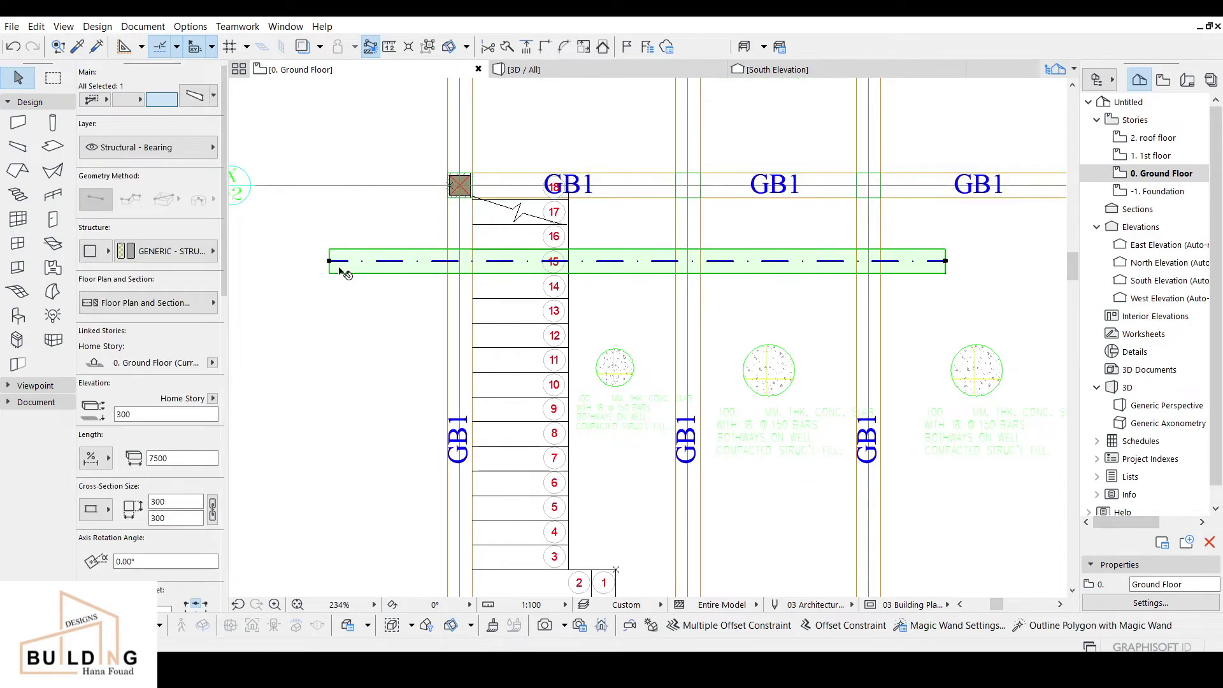
Step: Rotate the spare beam 90° clockwise about its west end so it runs vertically down the plan
{"action": "left_click", "coordinate": [330, 262]}
{"action": "left_click", "coordinate": [945, 262]}
{"action": "scroll", "coordinate": [460, 477], "scroll_direction": "down", "scroll_amount": 1}
{"action": "middle_click_drag", "start_coordinate": [460, 477], "coordinate": [503, 312]}
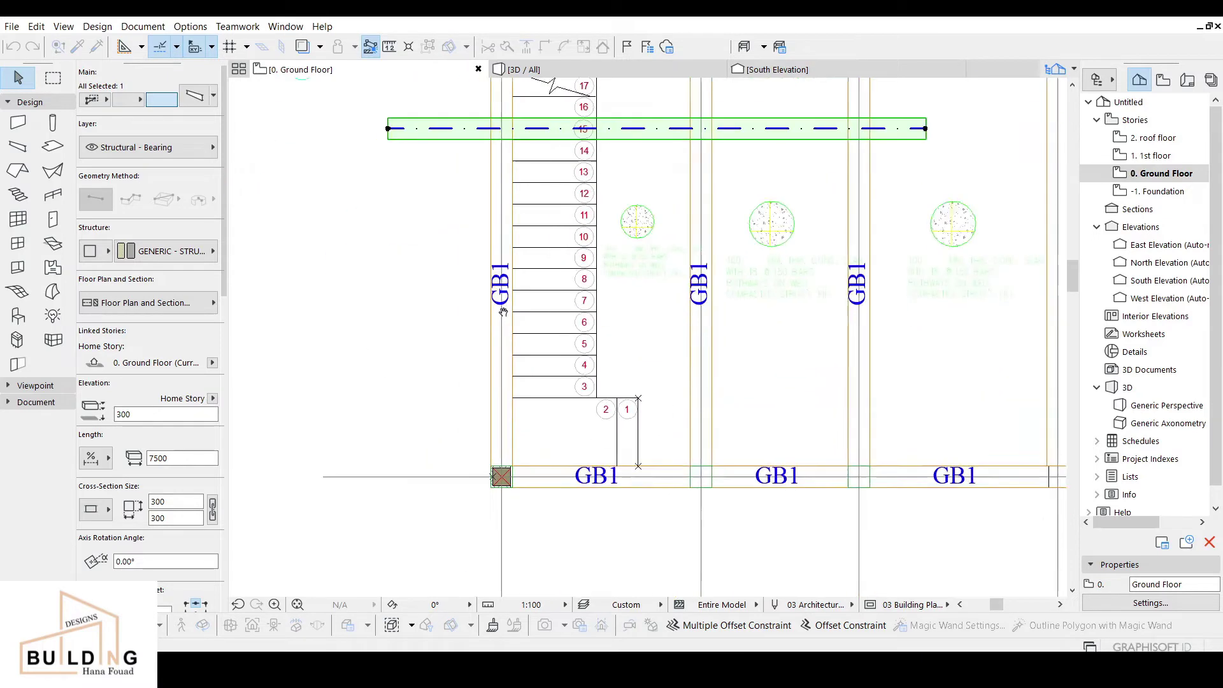
{"action": "left_click", "coordinate": [433, 417]}
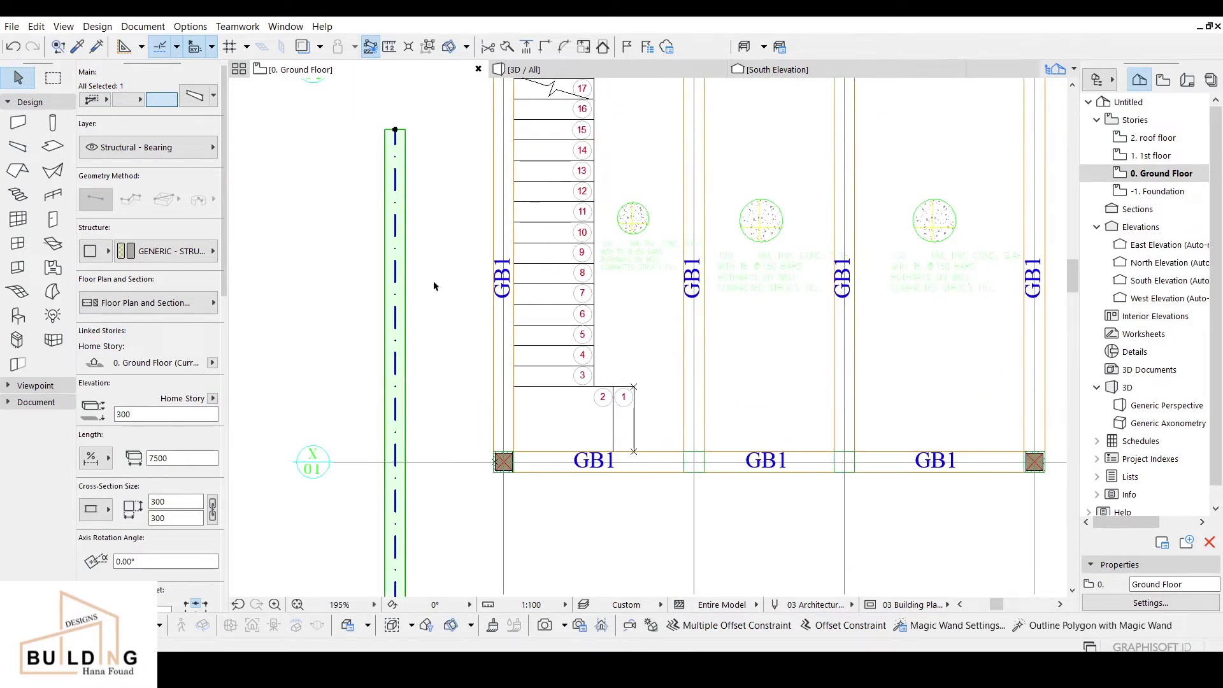
Step: Move the vertical beam by its upper end to the midpoint of the lower face of the Y01/X03 column
{"action": "middle_click_drag", "start_coordinate": [434, 286], "coordinate": [454, 384]}
{"action": "key", "text": "ctrl+d"}
{"action": "scroll", "coordinate": [422, 203], "scroll_direction": "up", "scroll_amount": 3}
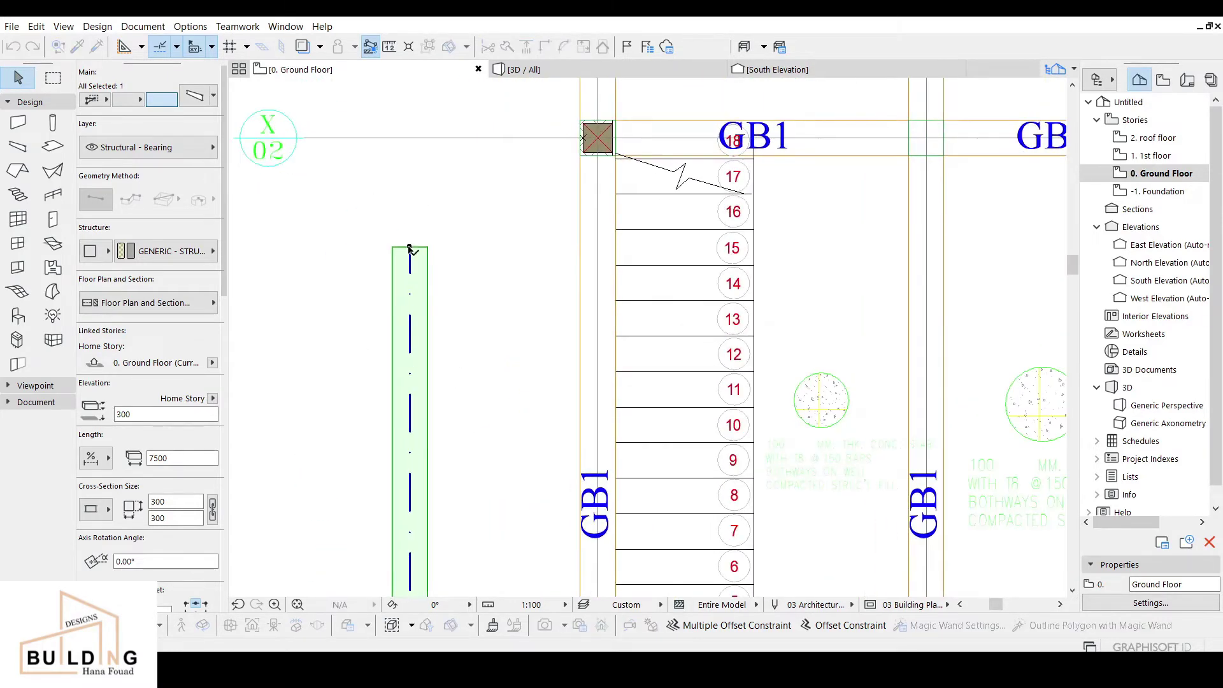
{"action": "left_click", "coordinate": [410, 248]}
{"action": "scroll", "coordinate": [519, 171], "scroll_direction": "down", "scroll_amount": 1}
{"action": "middle_click_drag", "start_coordinate": [519, 170], "coordinate": [499, 546]}
{"action": "scroll", "coordinate": [580, 134], "scroll_direction": "up", "scroll_amount": 2}
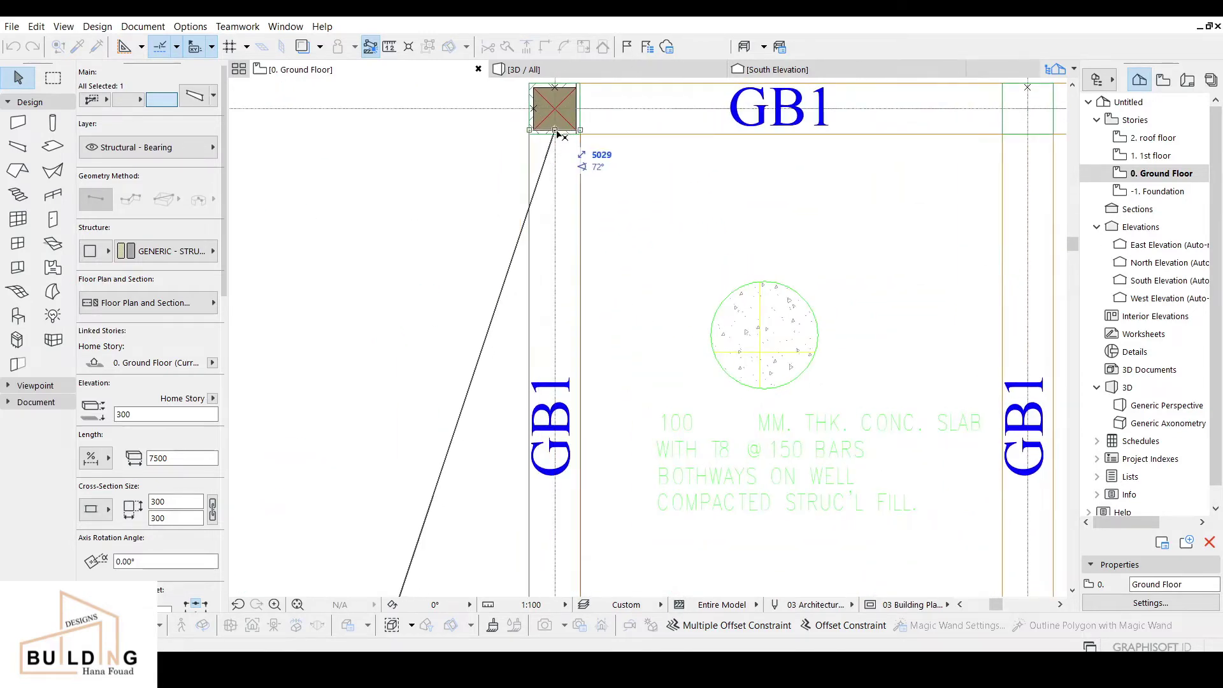
{"action": "left_click", "coordinate": [558, 132]}
Step: Stretch the lower end of the Y01 beam to the inner face of the X01 column, making it 9500 mm long
{"action": "scroll", "coordinate": [594, 272], "scroll_direction": "down", "scroll_amount": 2}
{"action": "scroll", "coordinate": [640, 413], "scroll_direction": "down", "scroll_amount": 2}
{"action": "middle_click_drag", "start_coordinate": [589, 500], "coordinate": [565, 173]}
{"action": "scroll", "coordinate": [562, 285], "scroll_direction": "up", "scroll_amount": 4}
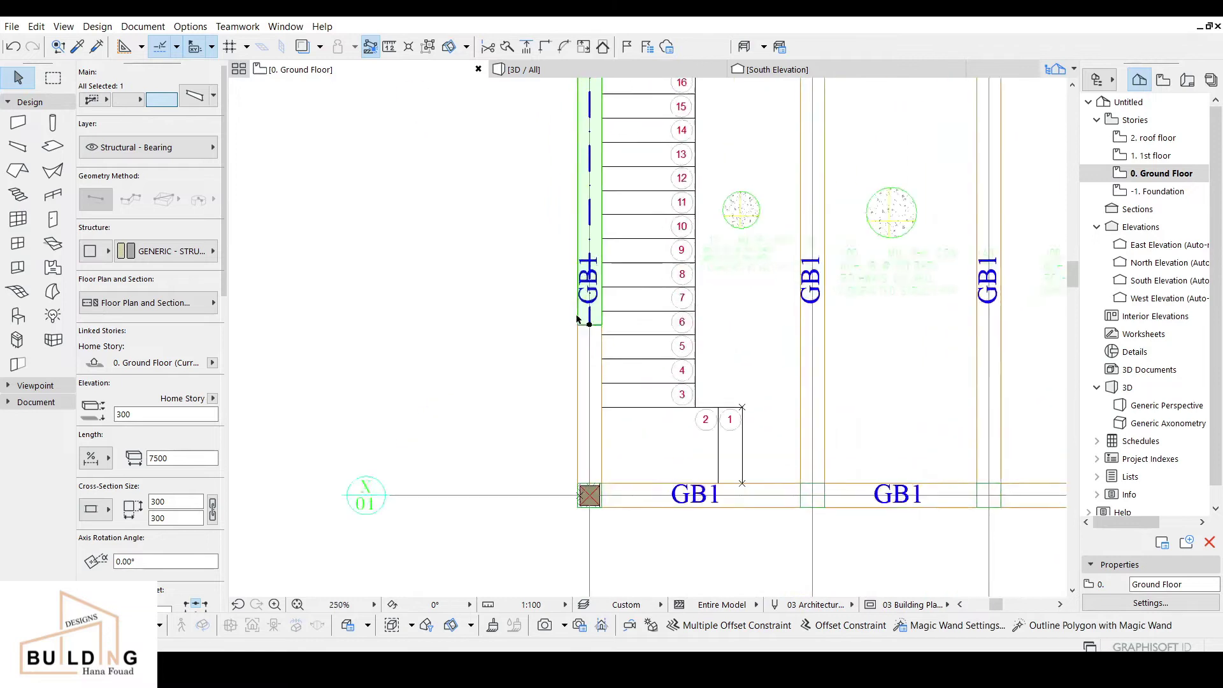
{"action": "left_click", "coordinate": [607, 346]}
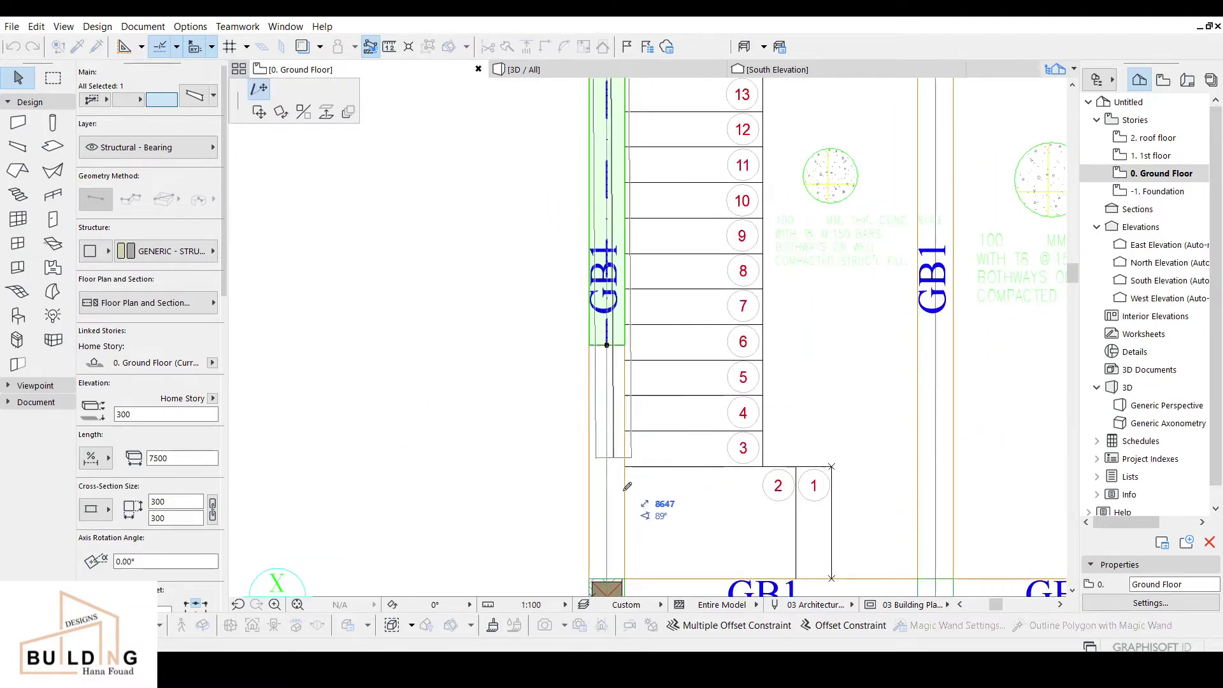
{"action": "middle_click_drag", "start_coordinate": [607, 501], "coordinate": [590, 313]}
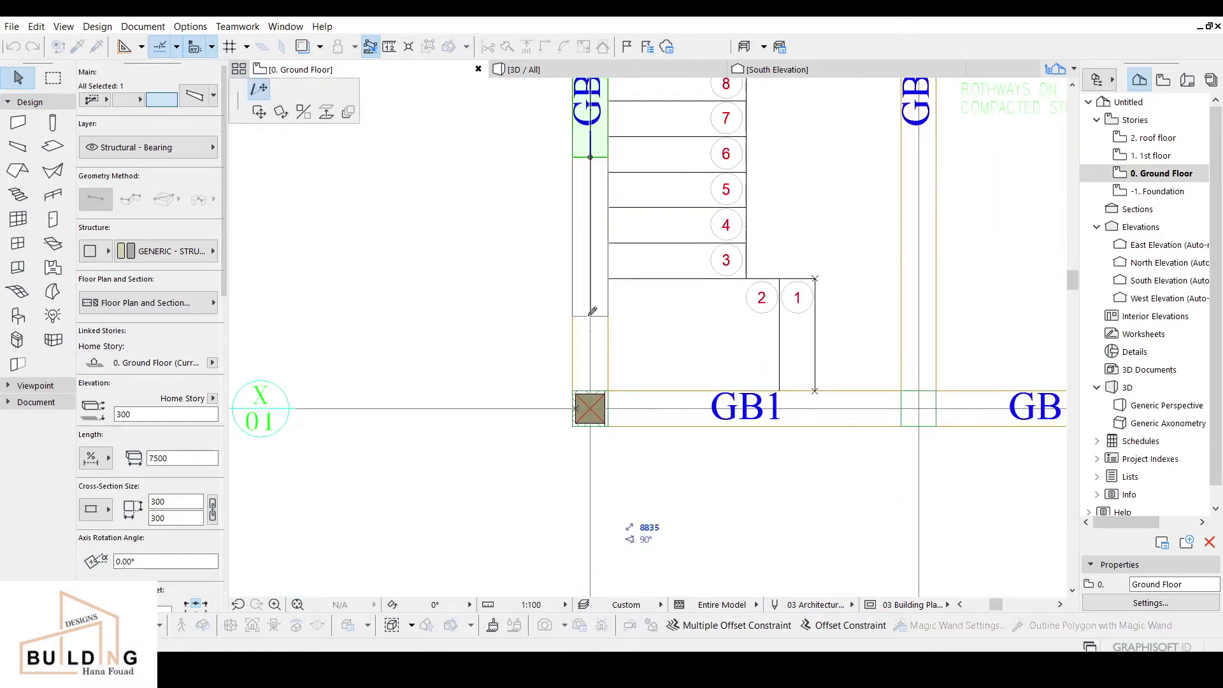
{"action": "left_click", "coordinate": [595, 395]}
{"action": "scroll", "coordinate": [508, 398], "scroll_direction": "down", "scroll_amount": 4}
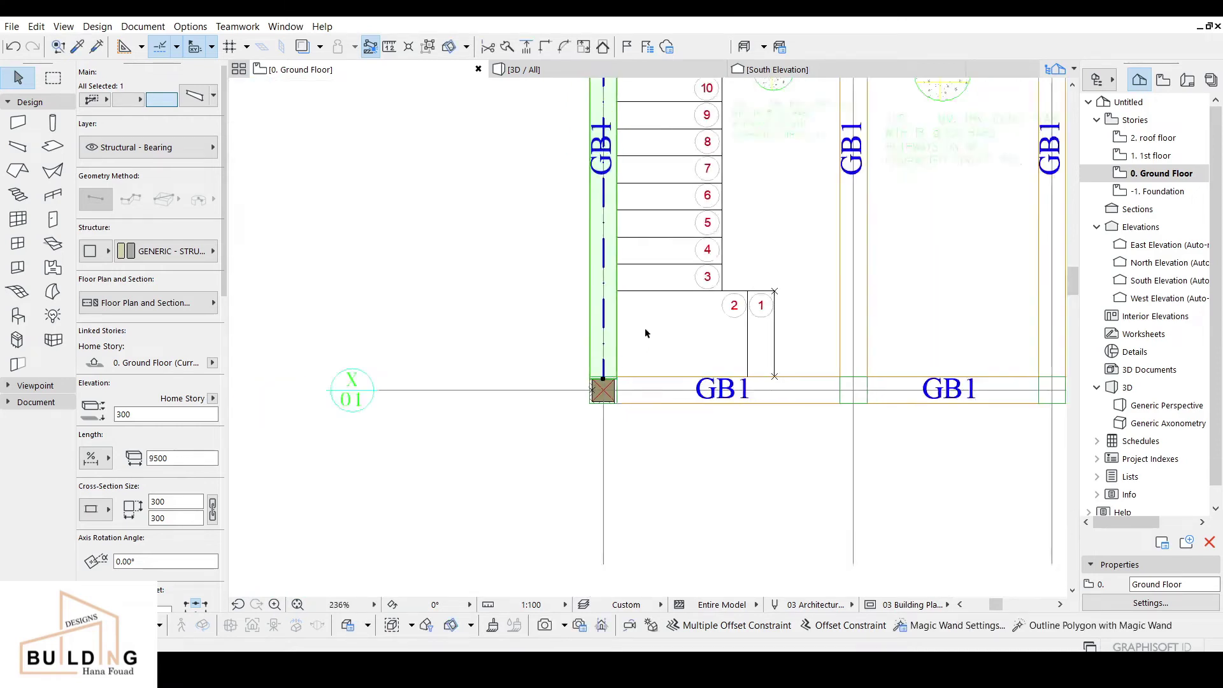
Step: Drag multiple copies of the 9500 mm Y01 beam from its lower end onto axes Y02, Y03 and Y04, and clear the selection
{"action": "right_click", "coordinate": [431, 323]}
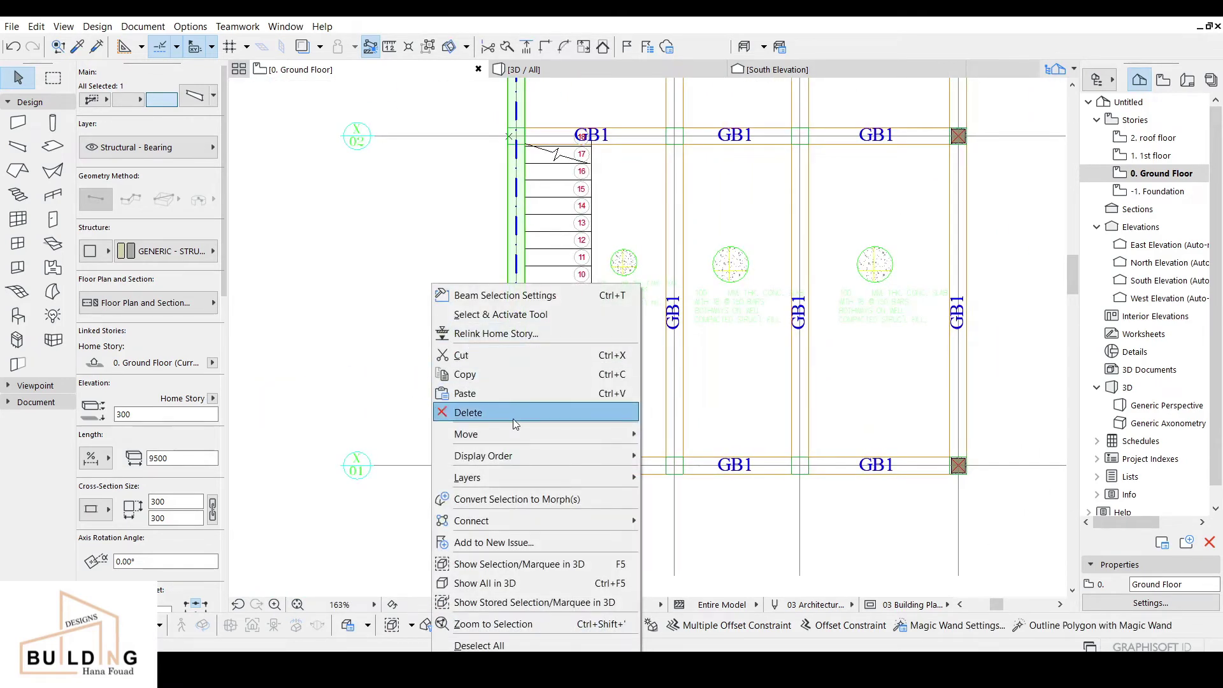
{"action": "mouse_move", "coordinate": [510, 436]}
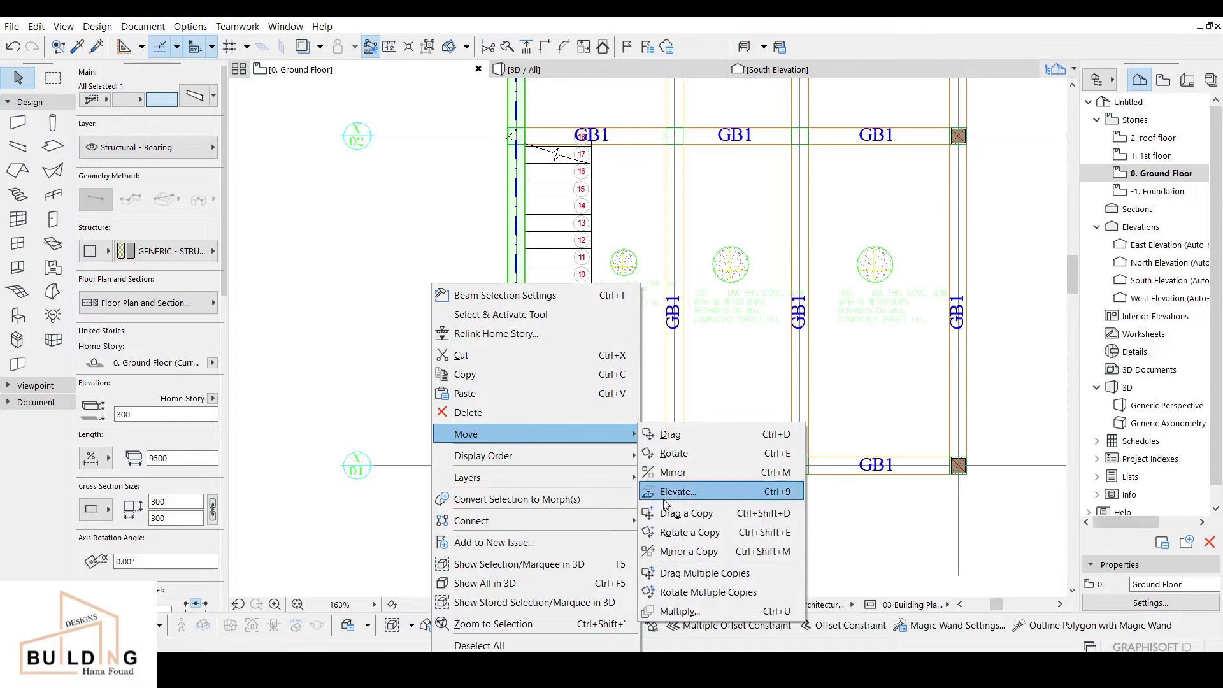
{"action": "left_click", "coordinate": [671, 573]}
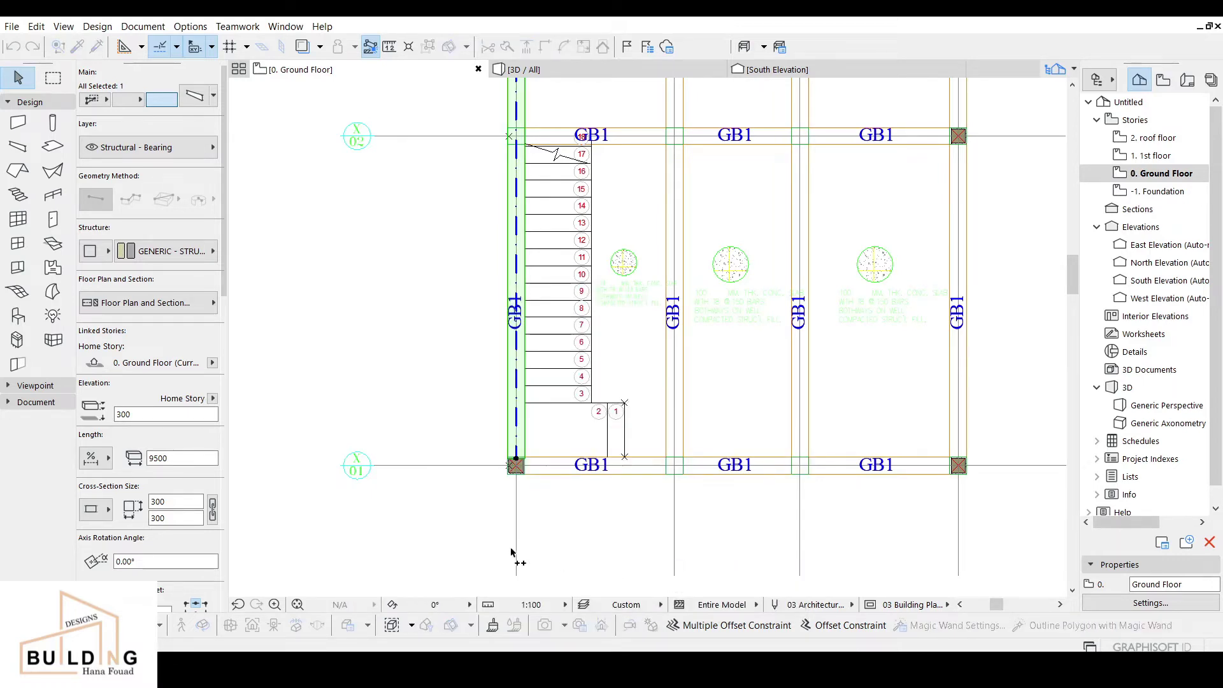
{"action": "scroll", "coordinate": [517, 463], "scroll_direction": "up", "scroll_amount": 4}
{"action": "left_click", "coordinate": [514, 459]}
{"action": "scroll", "coordinate": [676, 464], "scroll_direction": "down", "scroll_amount": 2}
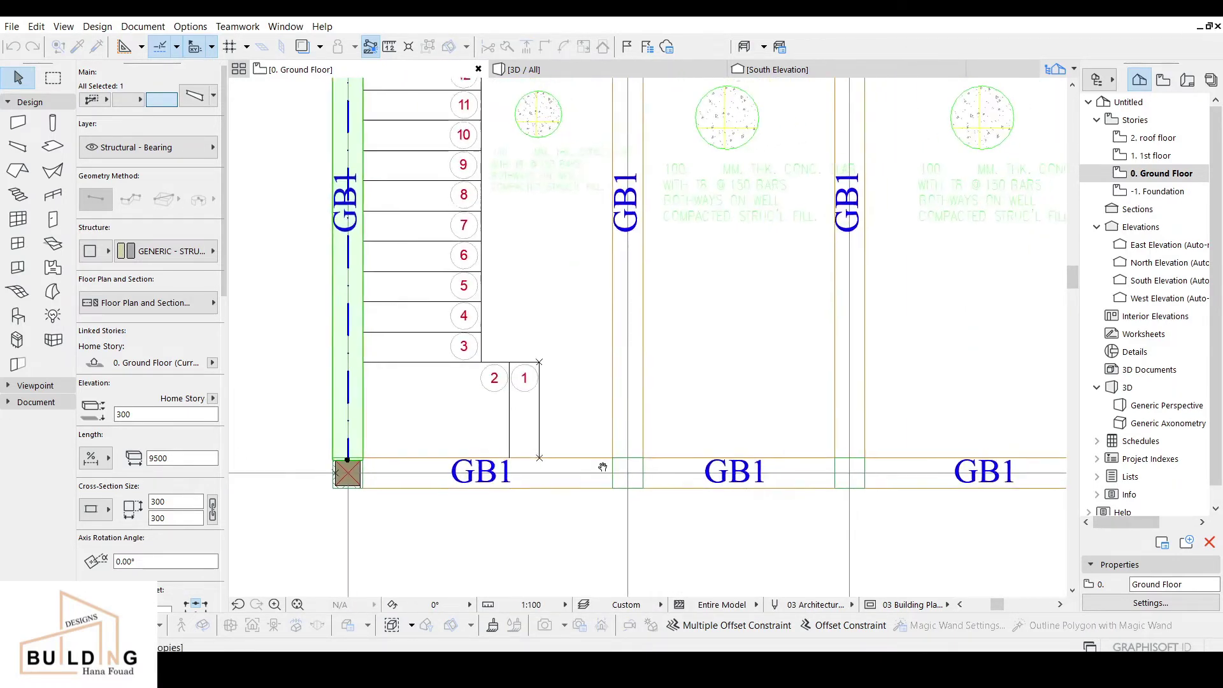
{"action": "left_click", "coordinate": [635, 463]}
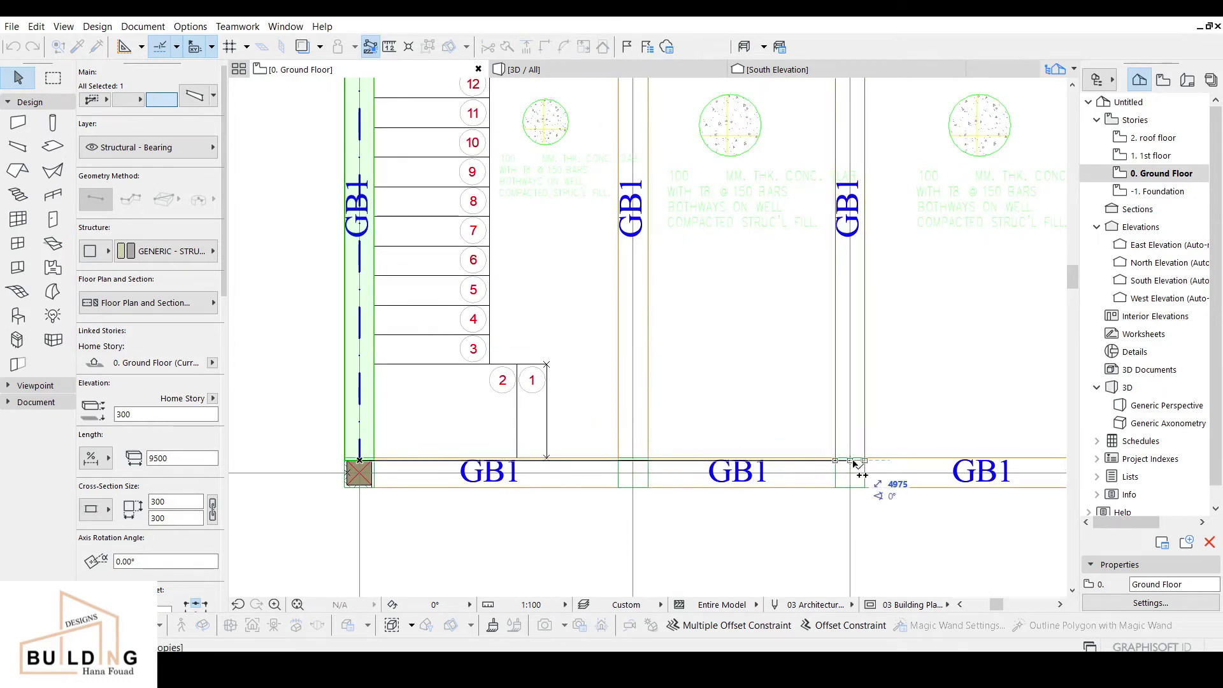
{"action": "scroll", "coordinate": [592, 418], "scroll_direction": "down", "scroll_amount": 3}
{"action": "scroll", "coordinate": [638, 444], "scroll_direction": "up", "scroll_amount": 5}
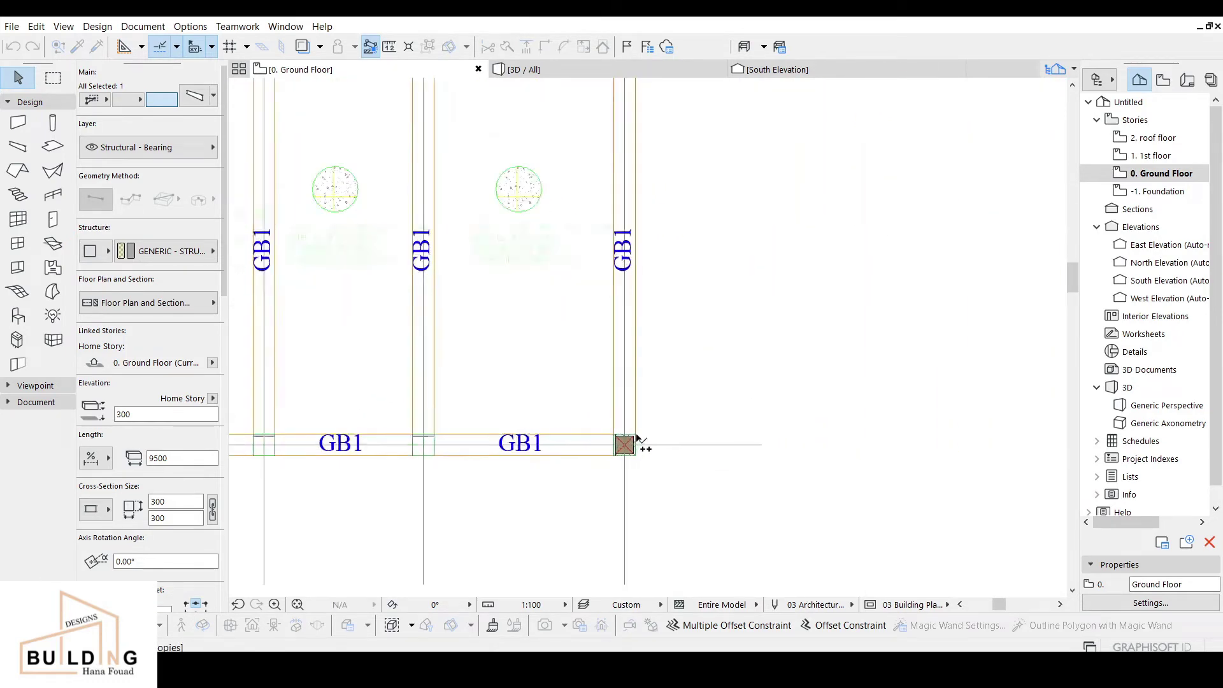
{"action": "left_click", "coordinate": [614, 442]}
{"action": "key", "text": "Escape"}
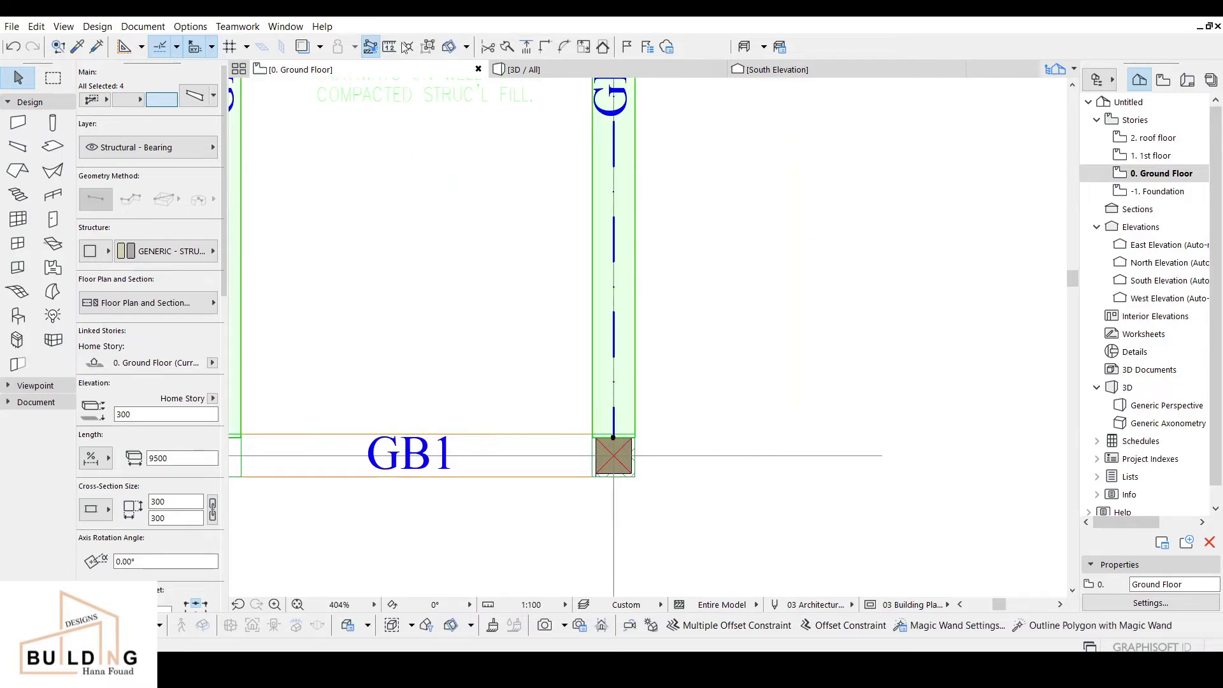
{"action": "key", "text": "Escape"}
Step: Examine the ground beams between the columns in the 3D perspective and return to the Ground Floor plan
{"action": "left_click", "coordinate": [548, 71]}
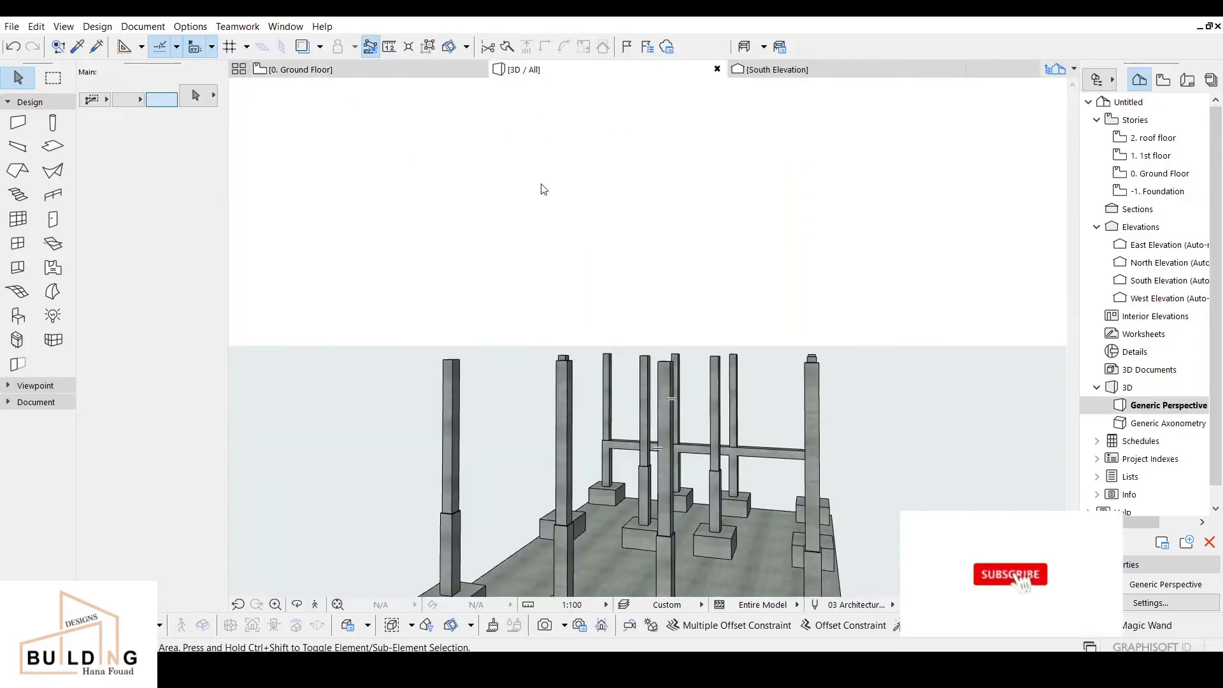
{"action": "scroll", "coordinate": [616, 359], "scroll_direction": "down", "scroll_amount": 2}
{"action": "middle_click_drag", "start_coordinate": [656, 420], "coordinate": [595, 408]}
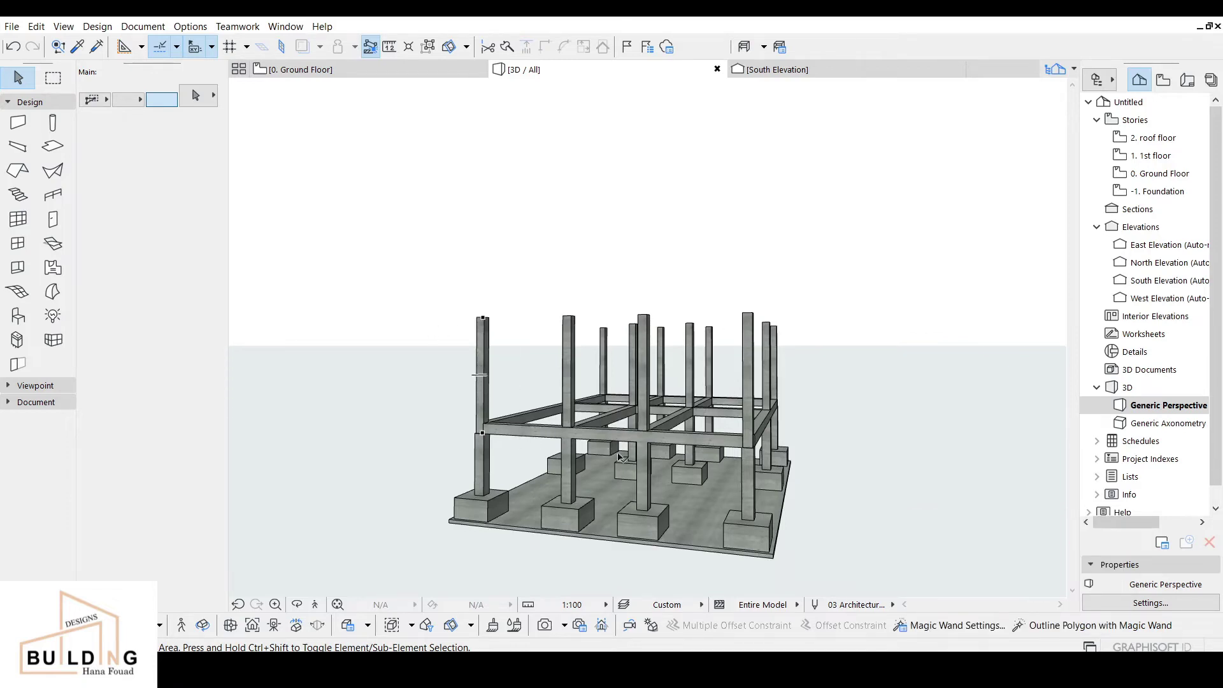
{"action": "left_click", "coordinate": [326, 74]}
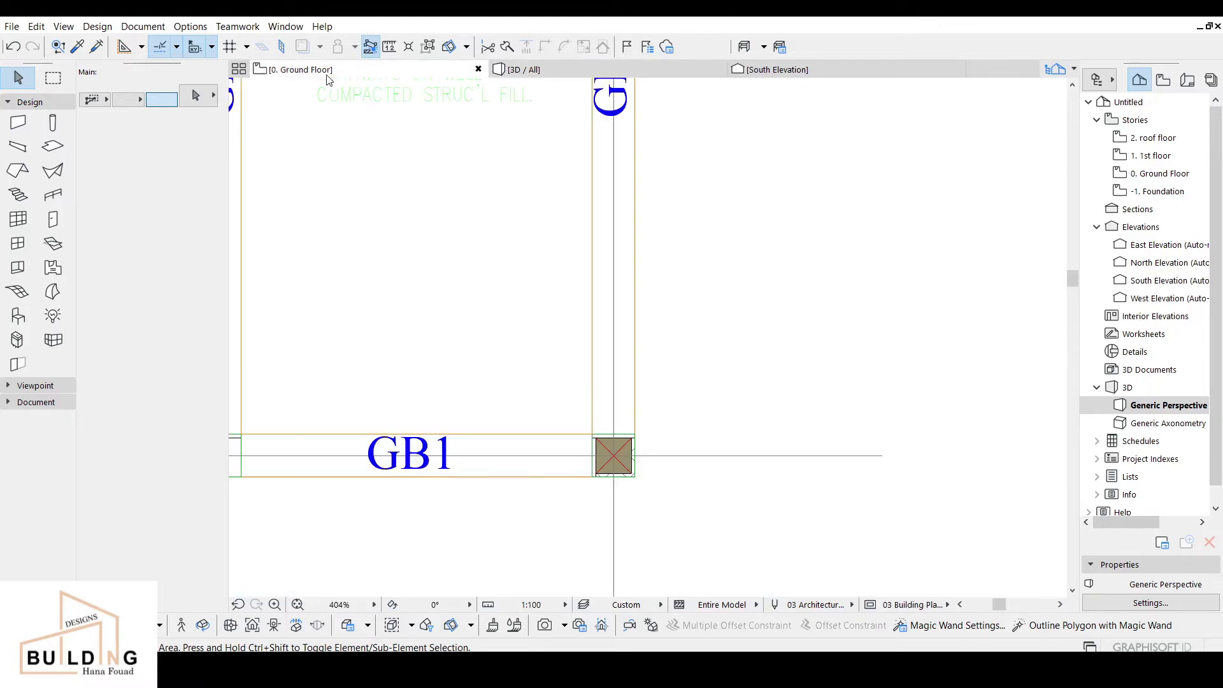
{"action": "scroll", "coordinate": [510, 268], "scroll_direction": "down", "scroll_amount": 3}
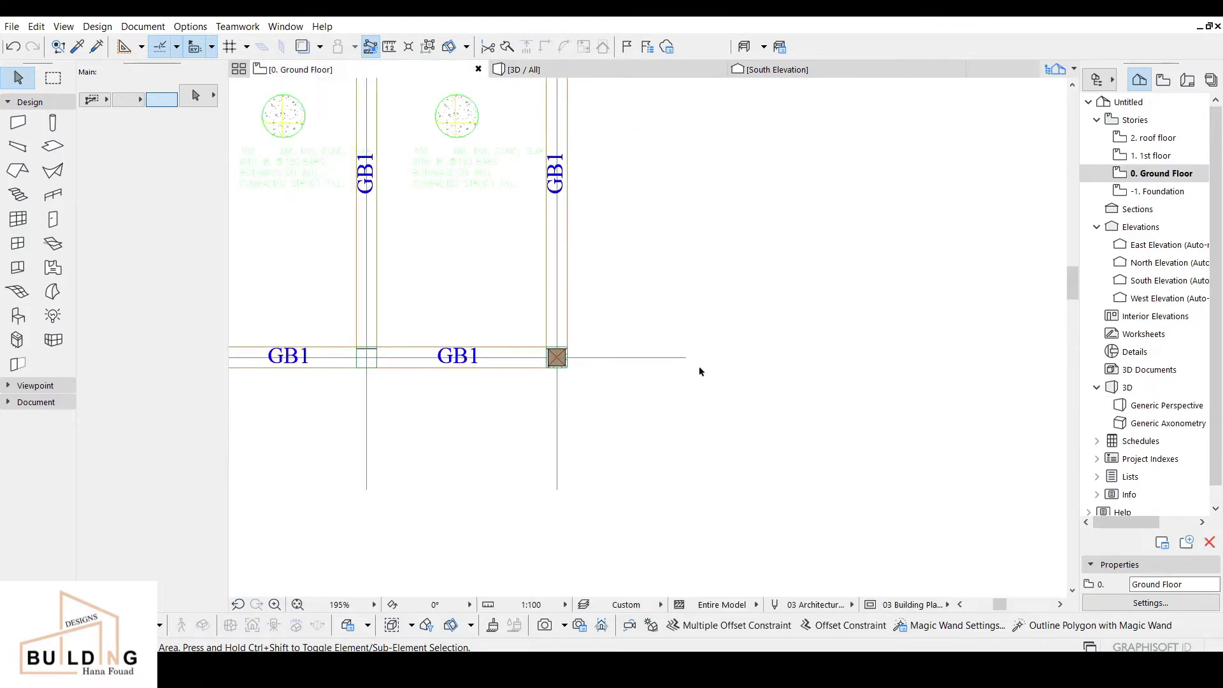
Step: On the Foundation story, delete the GB1 beam layout drawing that lies over the footings
{"action": "left_click", "coordinate": [1168, 196]}
{"action": "scroll", "coordinate": [537, 232], "scroll_direction": "down", "scroll_amount": 4}
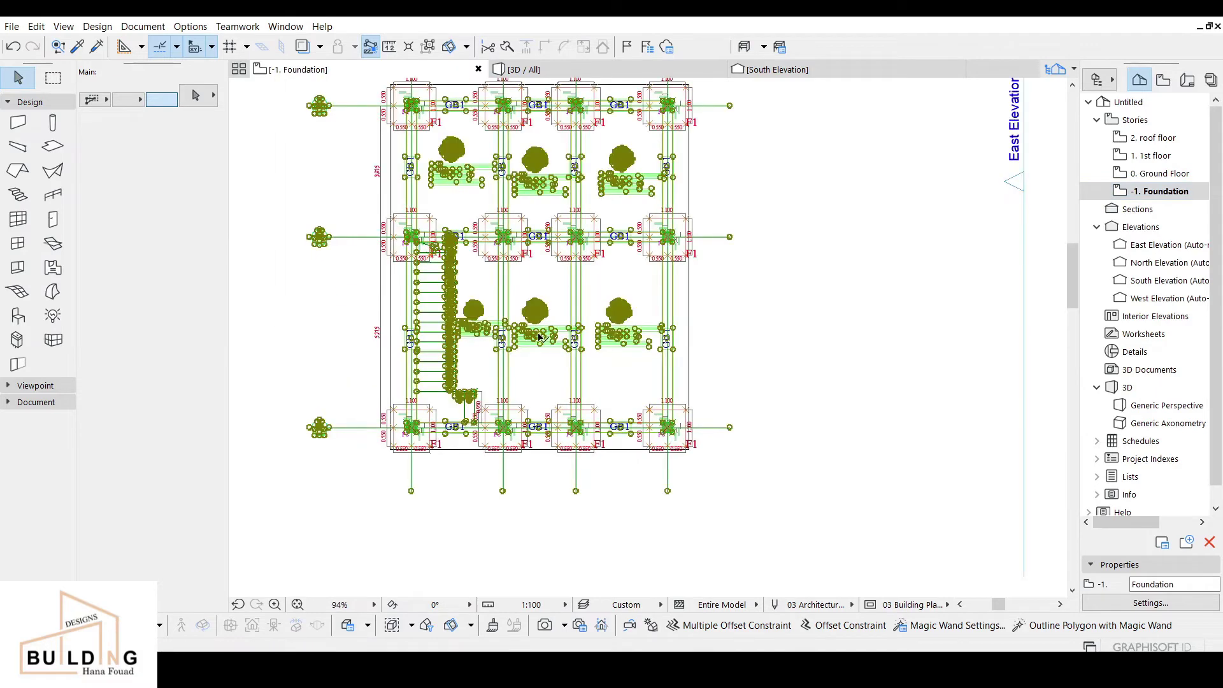
{"action": "key", "text": "ctrl+a"}
{"action": "key", "text": "Escape"}
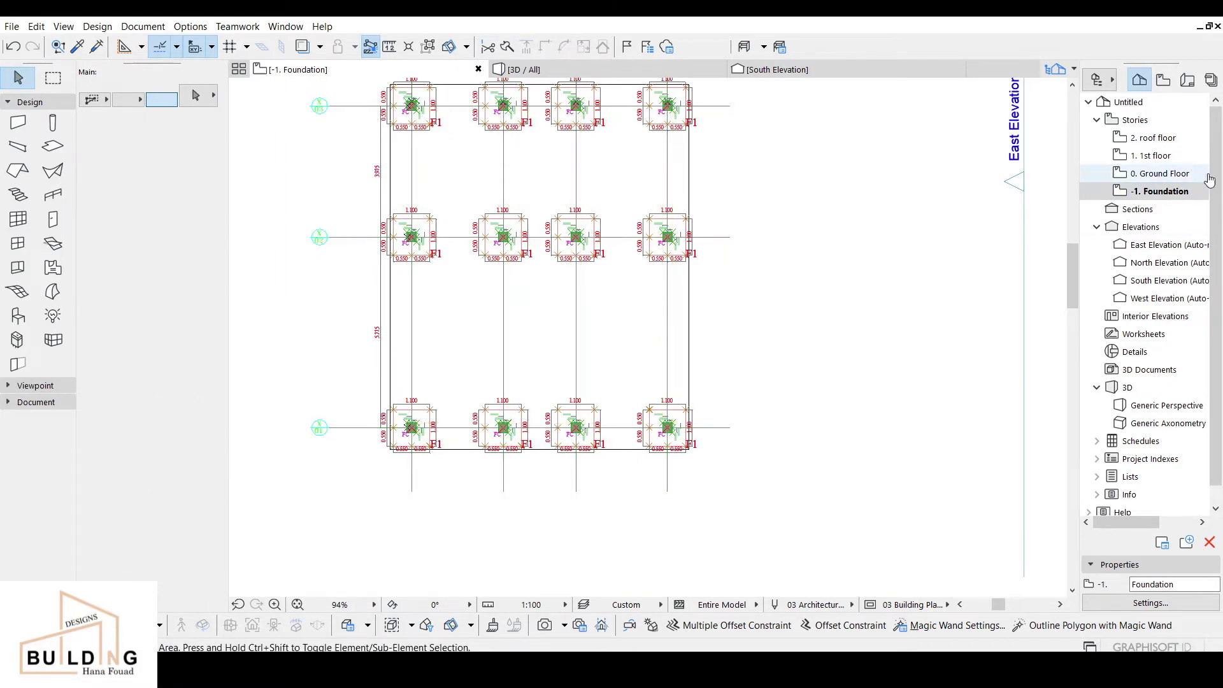
Step: Return to the Ground Floor story and save the project
{"action": "left_click", "coordinate": [1185, 174]}
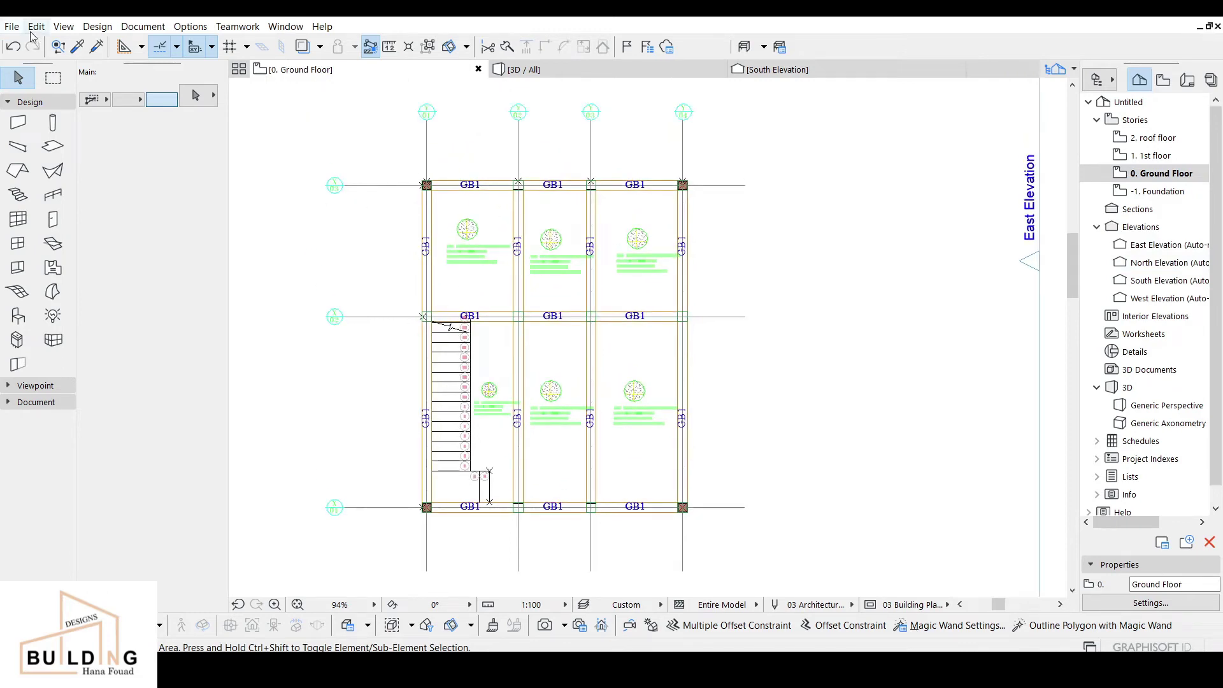
{"action": "left_click", "coordinate": [11, 27]}
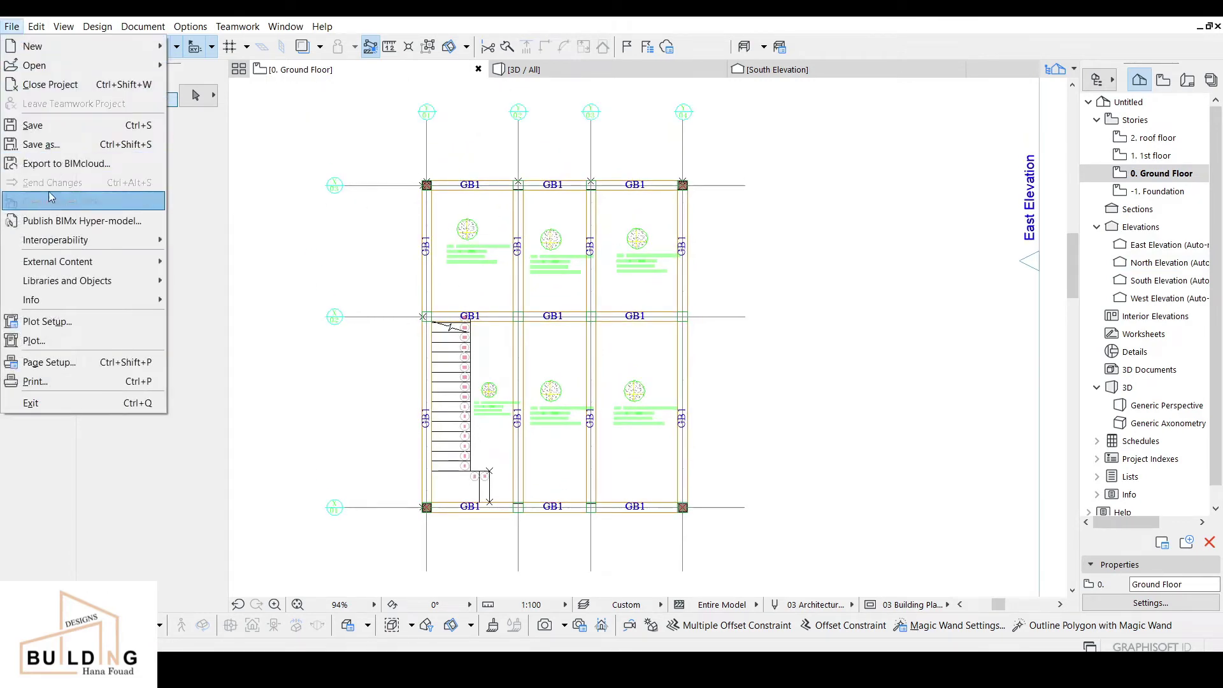
{"action": "left_click", "coordinate": [47, 131]}
Step: Merge Drawing2 into the Ground Floor using the 02 For editable import translator and place it in the empty area beside the plan
{"action": "left_click", "coordinate": [11, 28]}
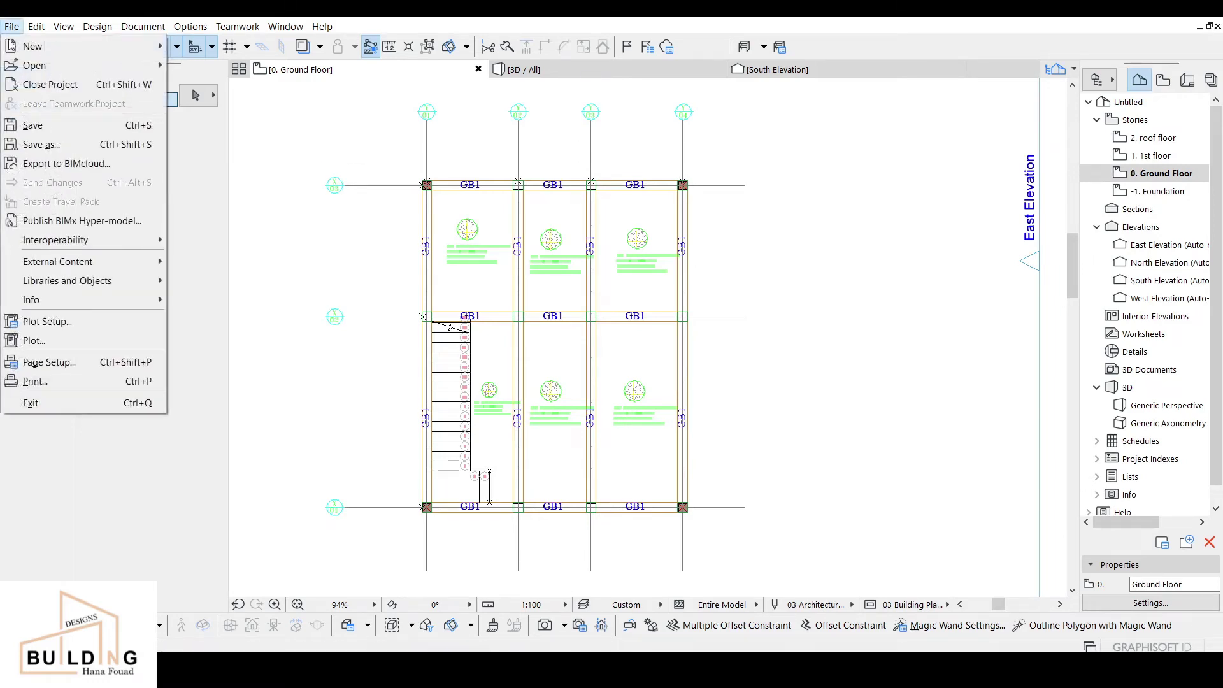
{"action": "mouse_move", "coordinate": [52, 248]}
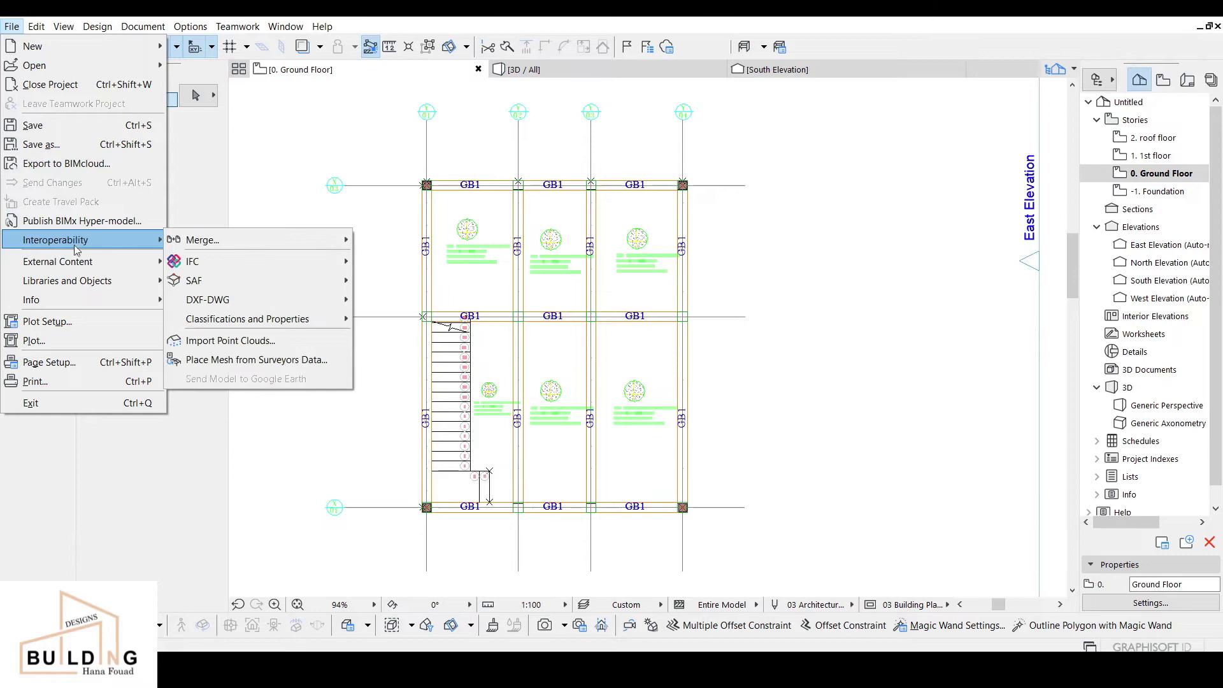
{"action": "mouse_move", "coordinate": [293, 249]}
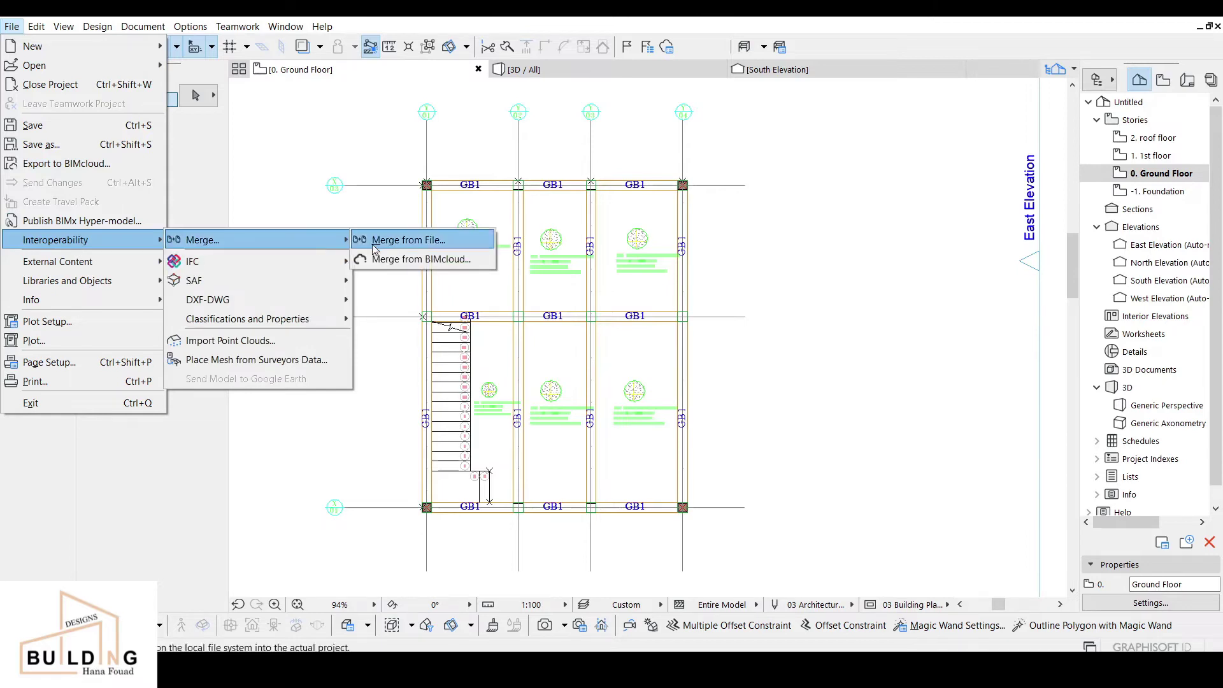
{"action": "left_click", "coordinate": [402, 246]}
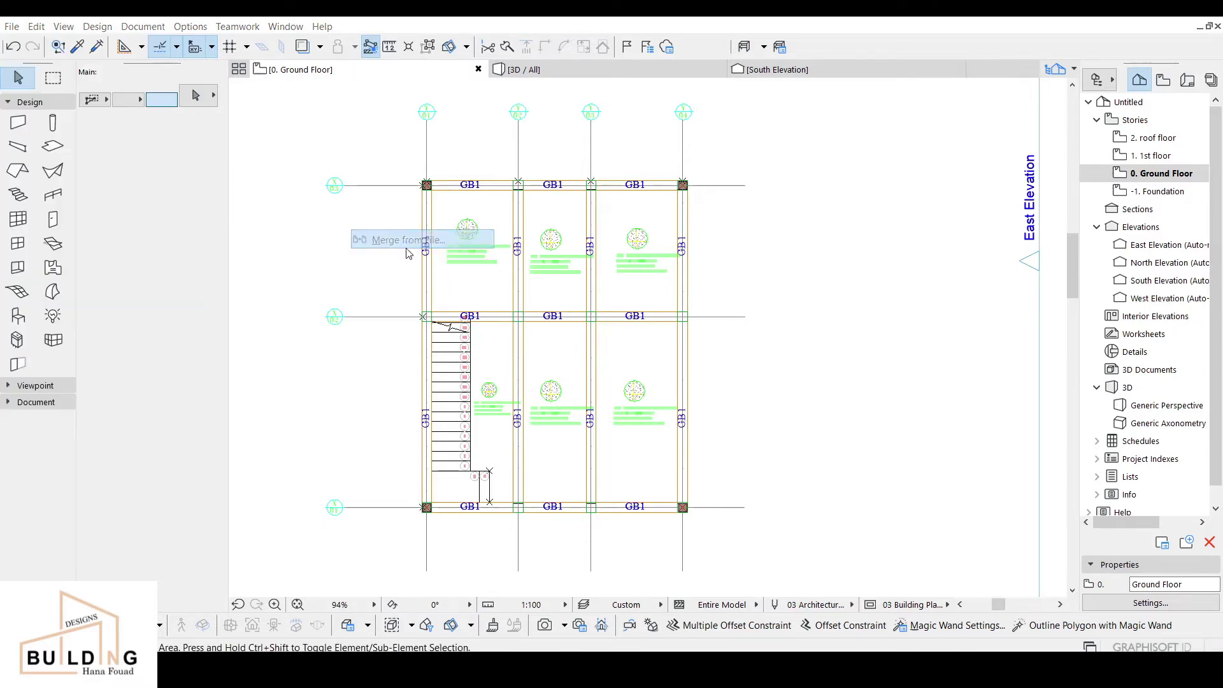
{"action": "left_click", "coordinate": [524, 234]}
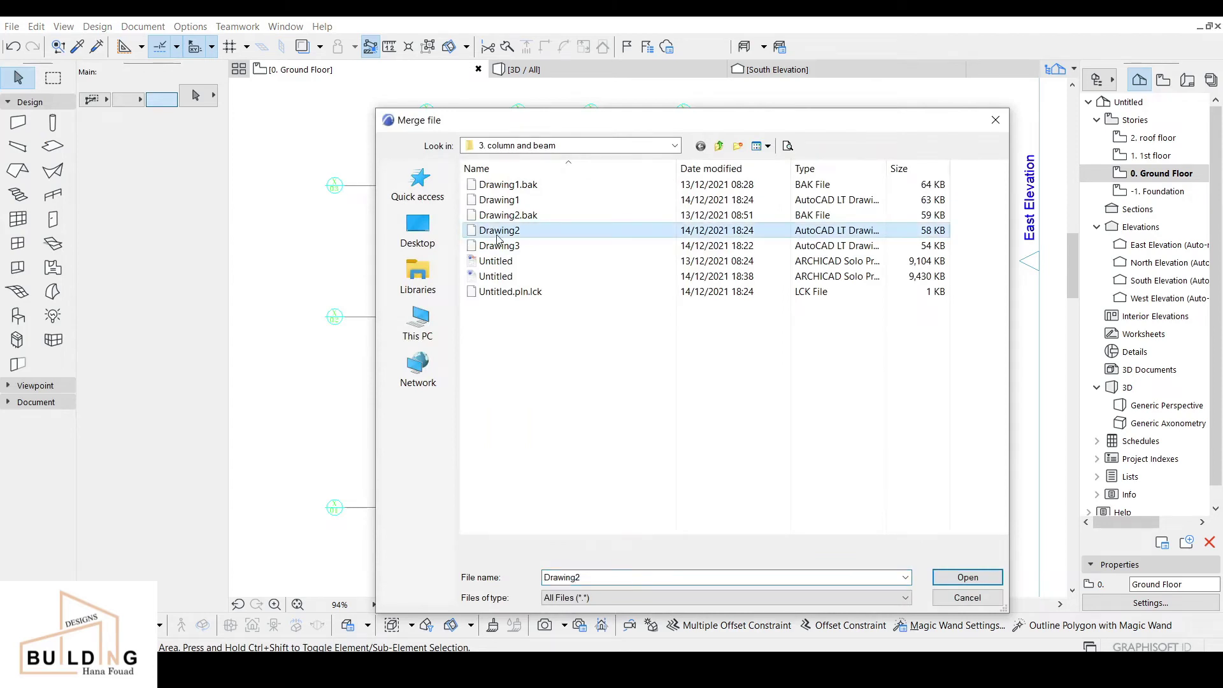
{"action": "left_click", "coordinate": [966, 578]}
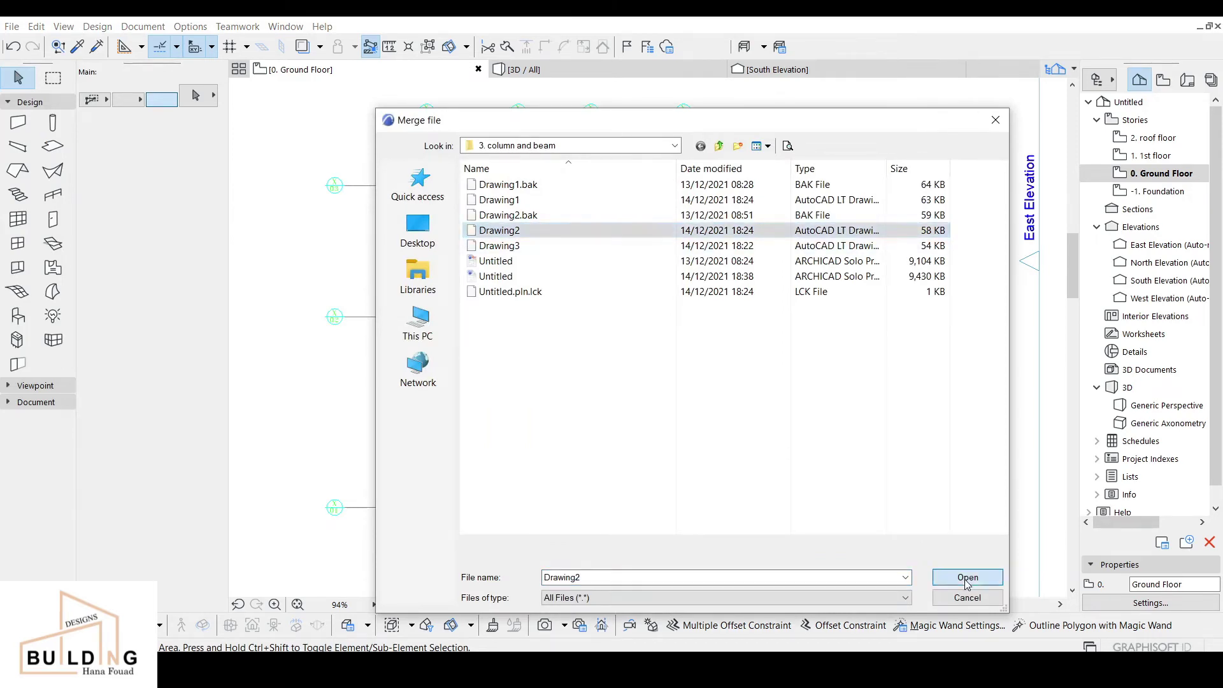
{"action": "left_click", "coordinate": [704, 348]}
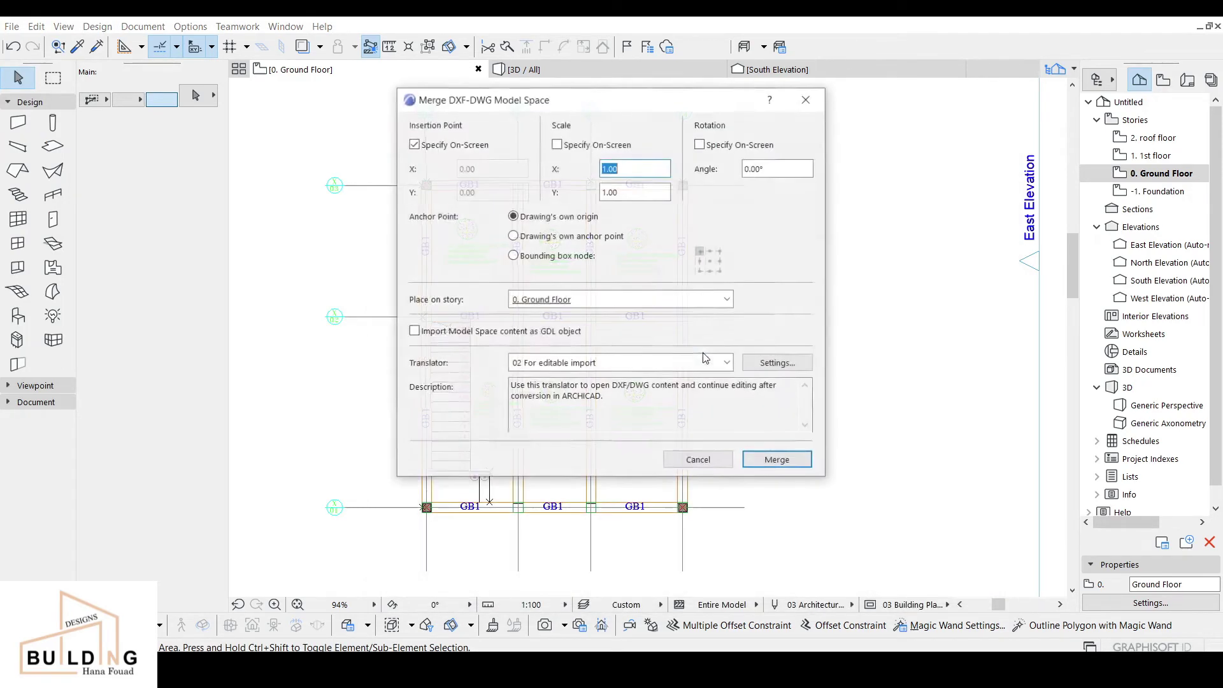
{"action": "left_click", "coordinate": [778, 462]}
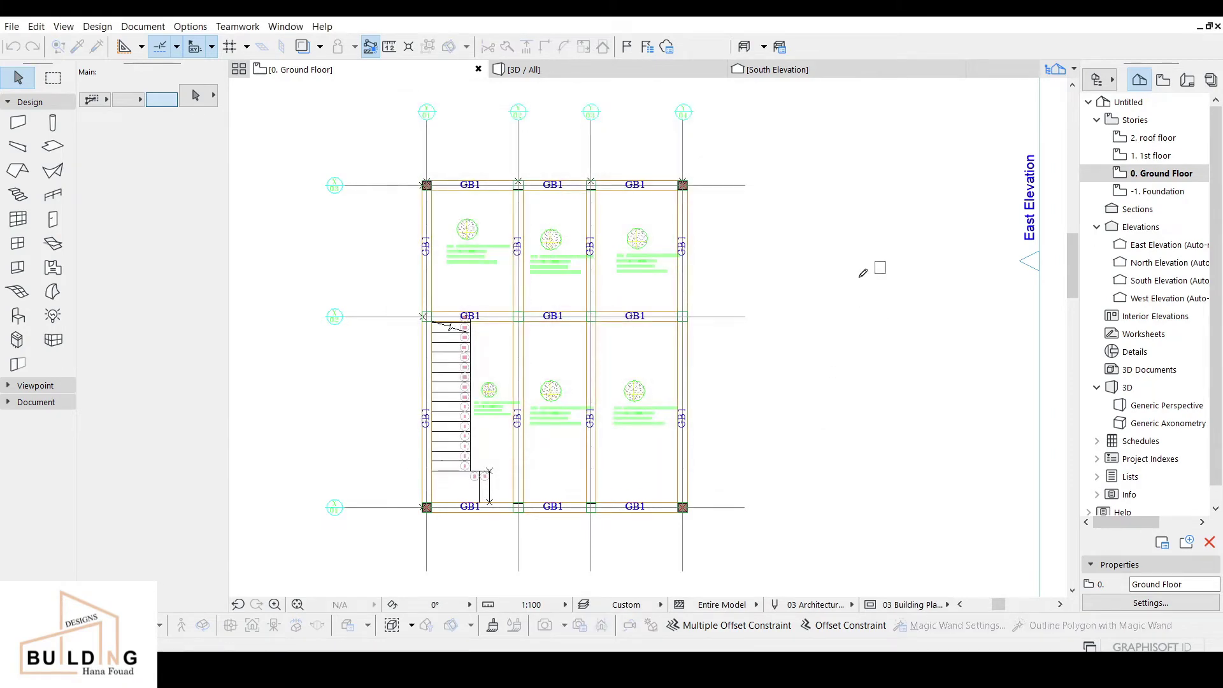
{"action": "left_click", "coordinate": [778, 374]}
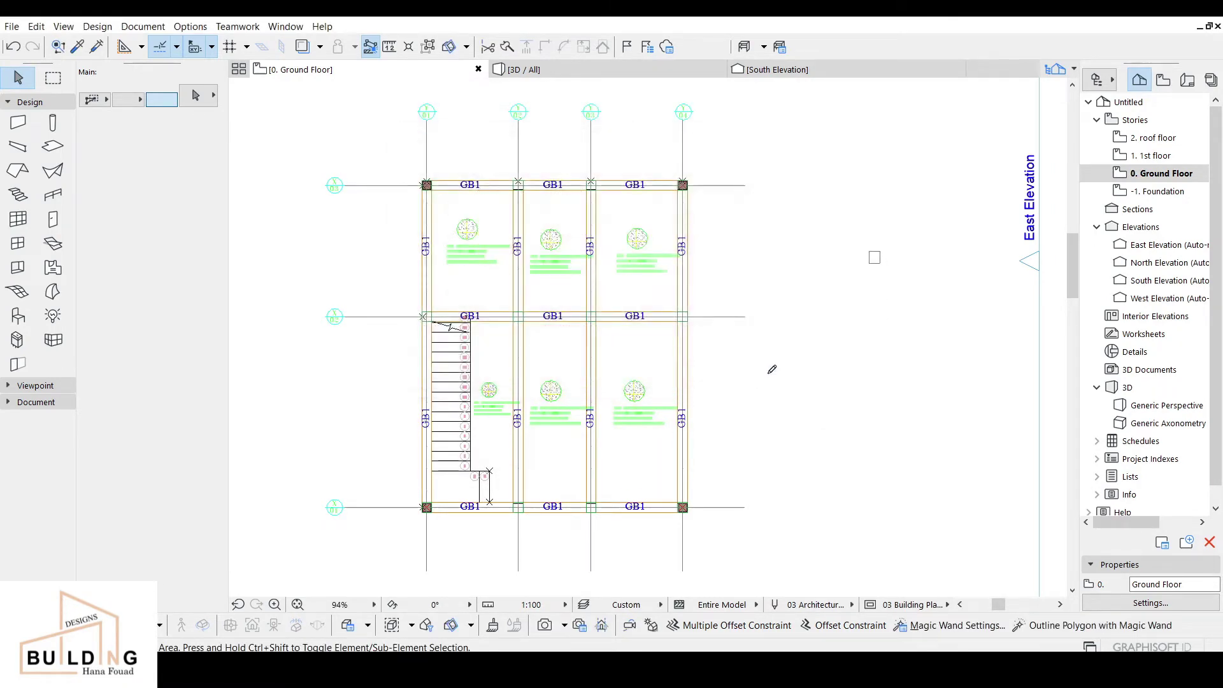
Step: Select all elements of the tiny imported B1 beam layout and group them
{"action": "middle_click_drag", "start_coordinate": [834, 352], "coordinate": [588, 422]}
{"action": "scroll", "coordinate": [627, 338], "scroll_direction": "up", "scroll_amount": 3}
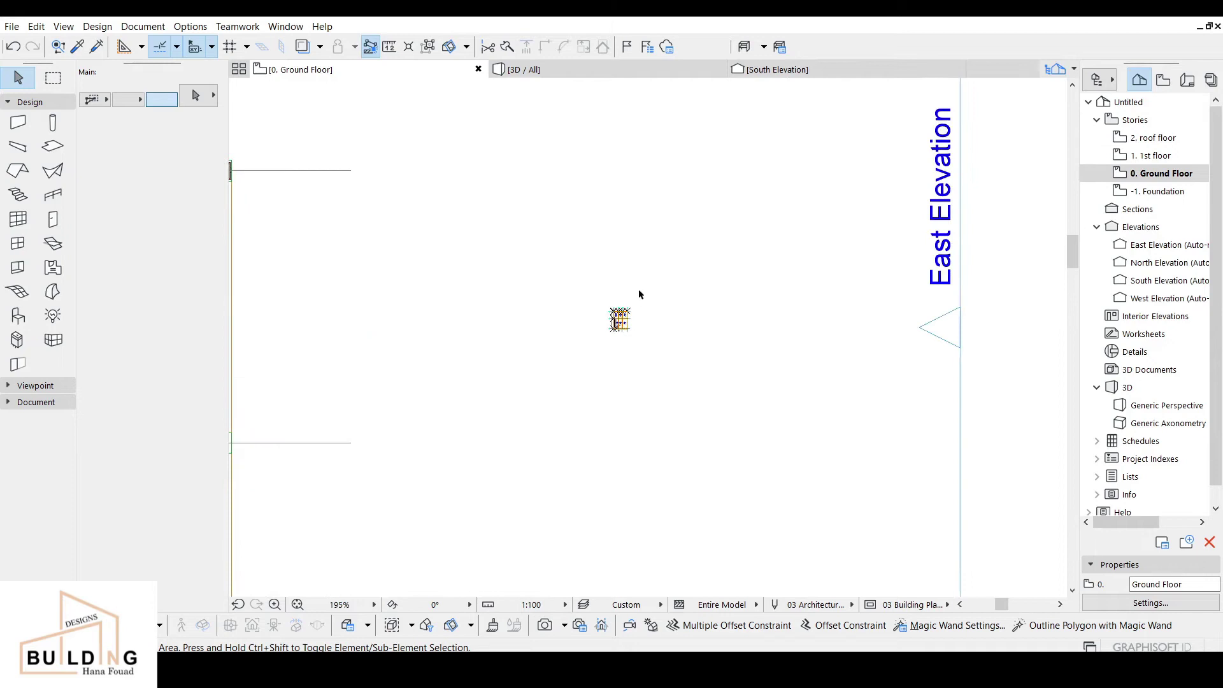
{"action": "left_click", "coordinate": [639, 290]}
{"action": "right_click", "coordinate": [553, 304]}
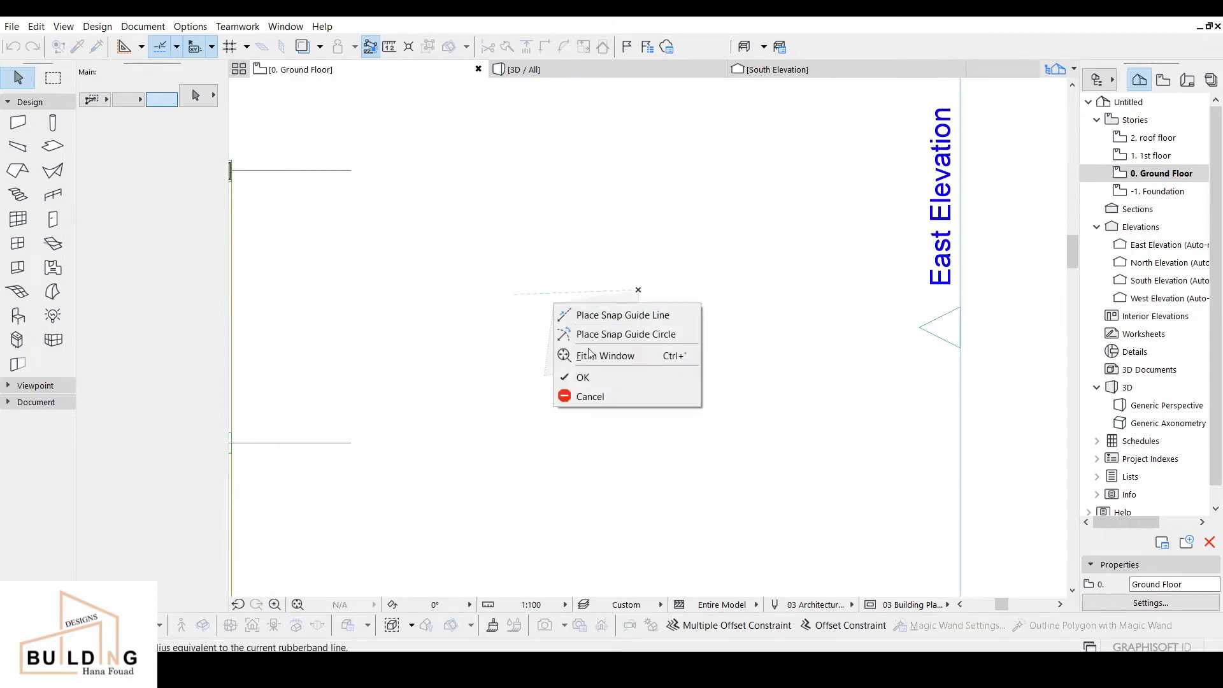
{"action": "left_click", "coordinate": [583, 378]}
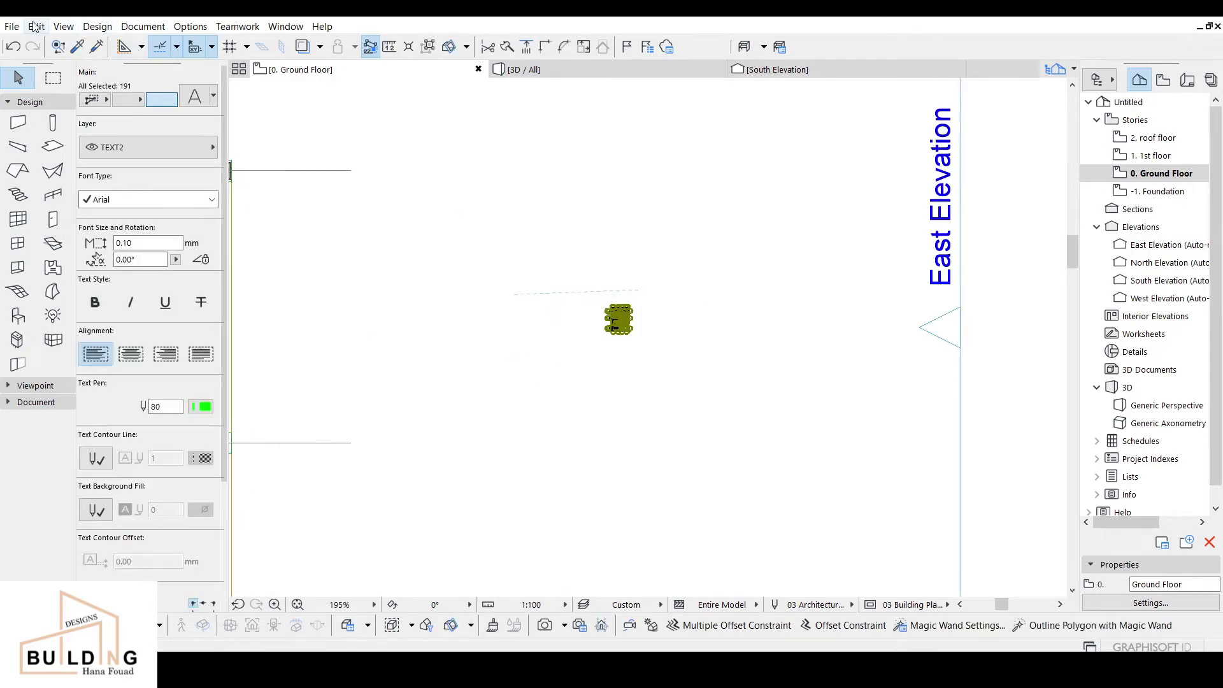
{"action": "left_click", "coordinate": [35, 27]}
{"action": "mouse_move", "coordinate": [93, 265]}
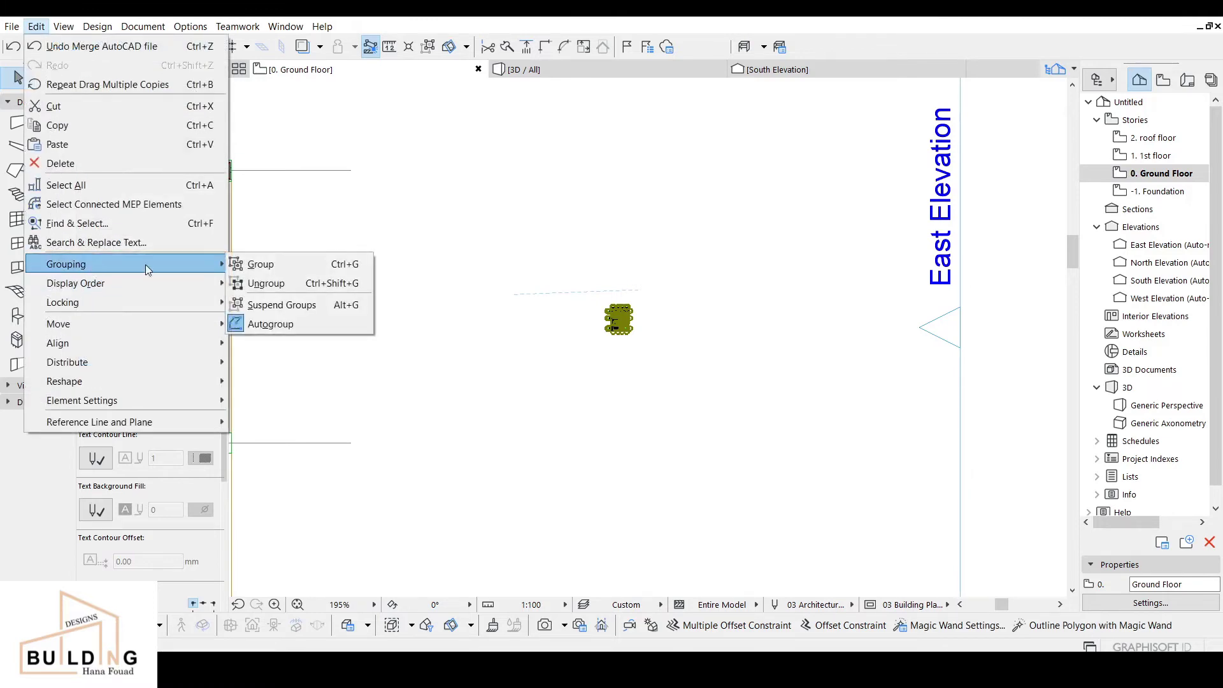
{"action": "left_click", "coordinate": [261, 265]}
Step: Resize the grouped B1 layout graphically so the spacing between its two upper horizontal axes is 3975 mm
{"action": "left_click", "coordinate": [37, 27]}
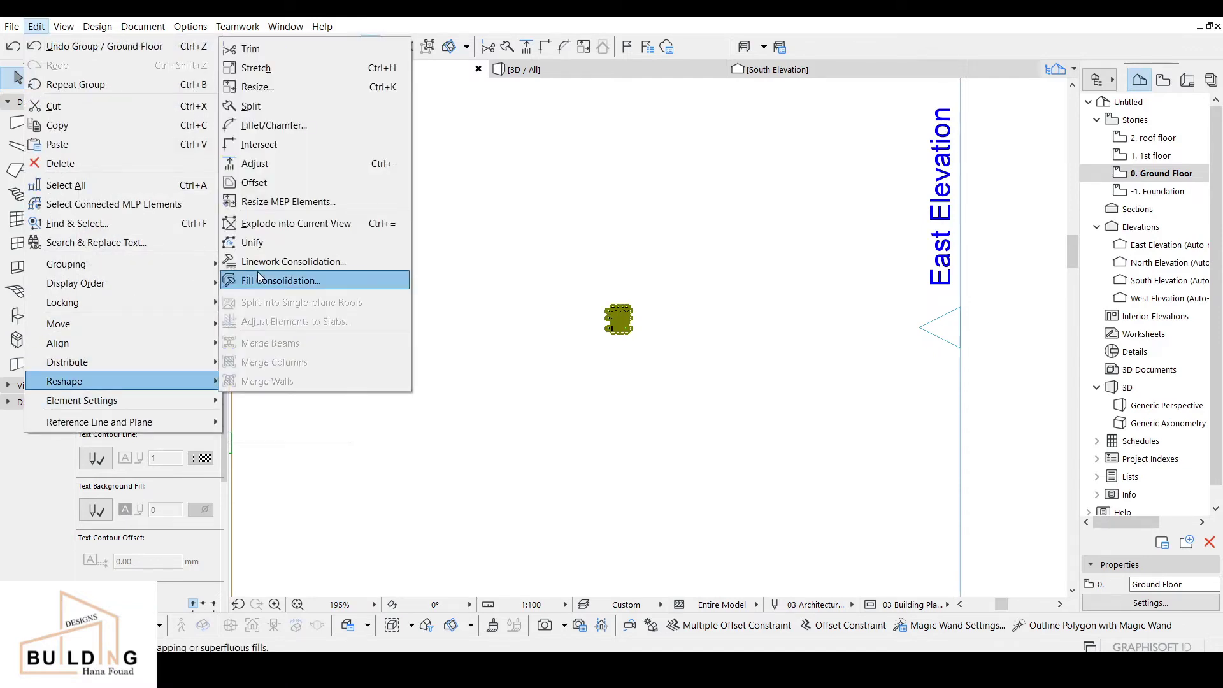
{"action": "left_click", "coordinate": [261, 87]}
{"action": "left_click", "coordinate": [676, 362]}
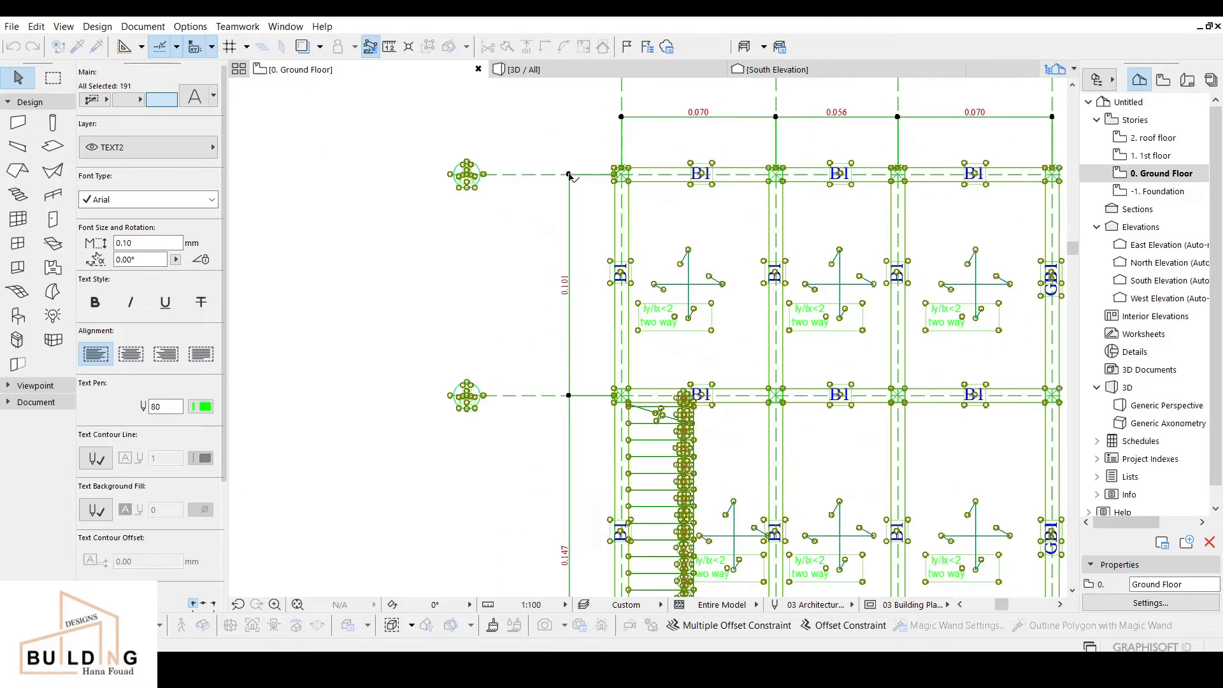
{"action": "left_click", "coordinate": [569, 175]}
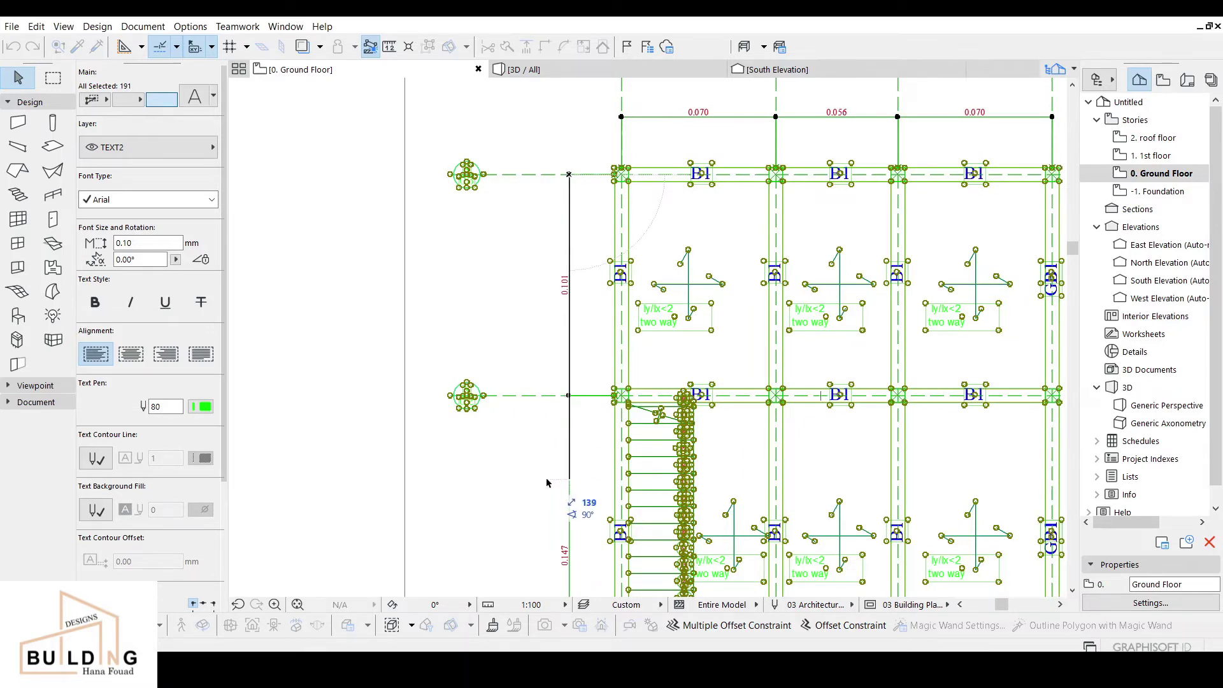
{"action": "type", "text": "3"}
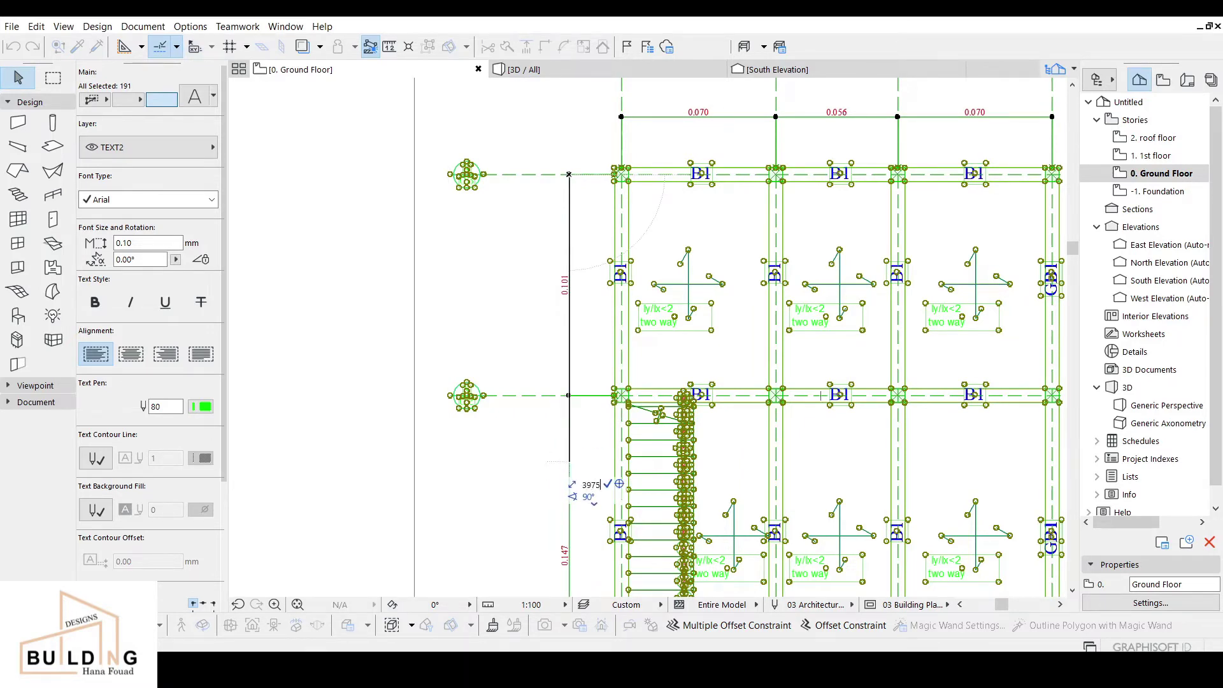
{"action": "key", "text": "Return"}
Step: Drag the resized B1 layout by its upper-left column centre onto the matching corner column of the Ground Floor plan
{"action": "scroll", "coordinate": [598, 487], "scroll_direction": "down", "scroll_amount": 8}
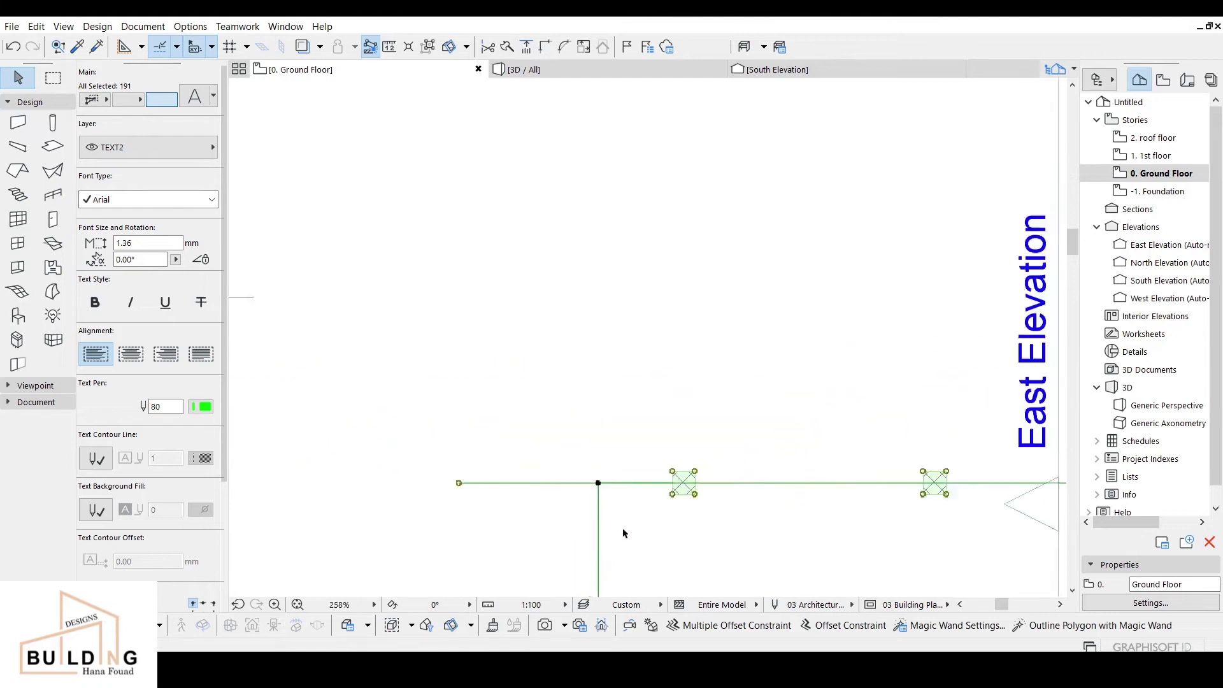
{"action": "scroll", "coordinate": [624, 532], "scroll_direction": "down", "scroll_amount": 2}
{"action": "middle_click_drag", "start_coordinate": [624, 532], "coordinate": [512, 311]}
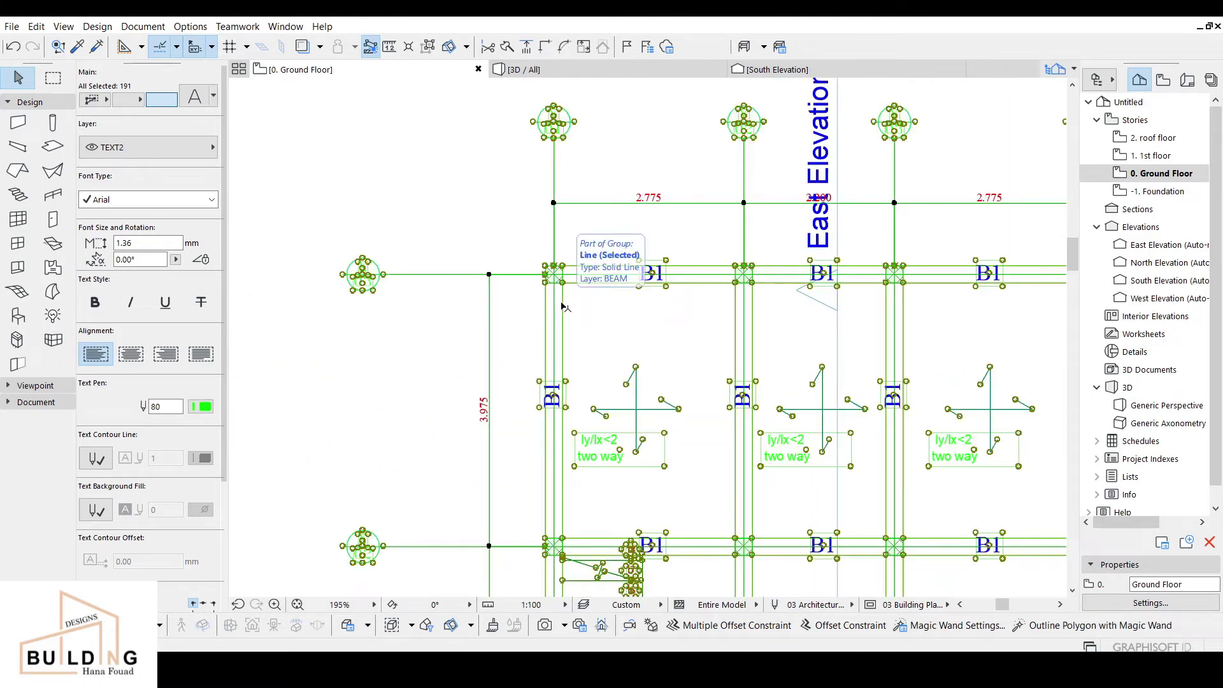
{"action": "scroll", "coordinate": [553, 272], "scroll_direction": "up", "scroll_amount": 4}
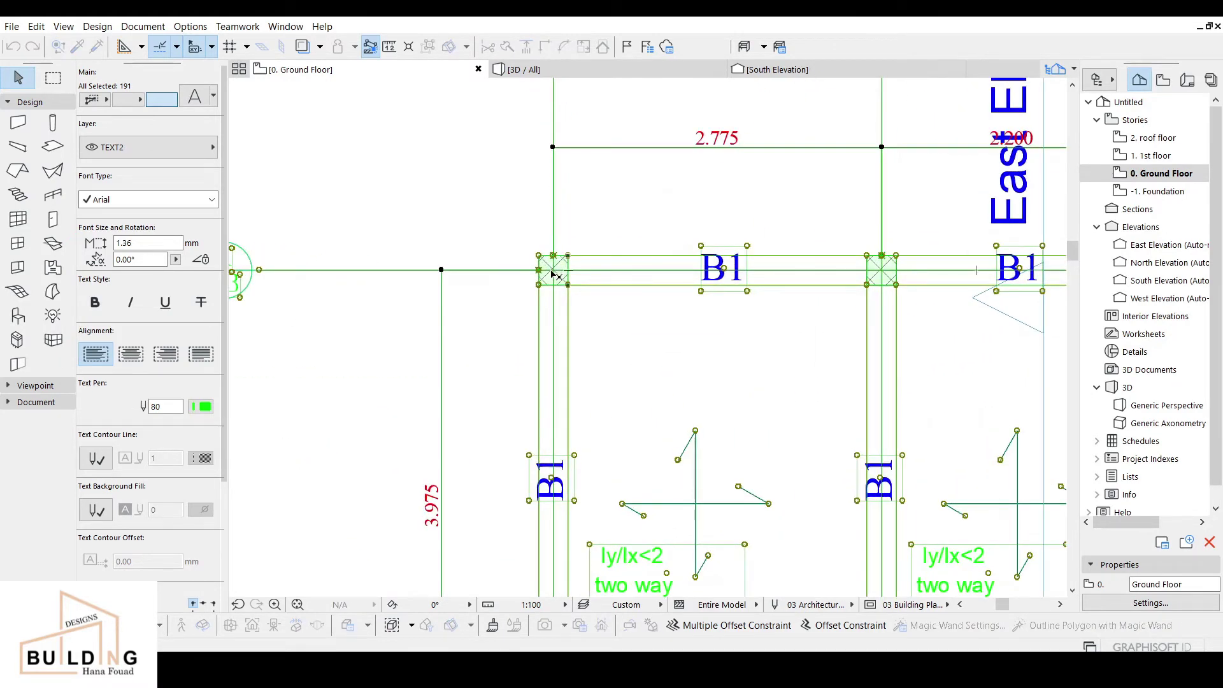
{"action": "scroll", "coordinate": [297, 325], "scroll_direction": "down", "scroll_amount": 5}
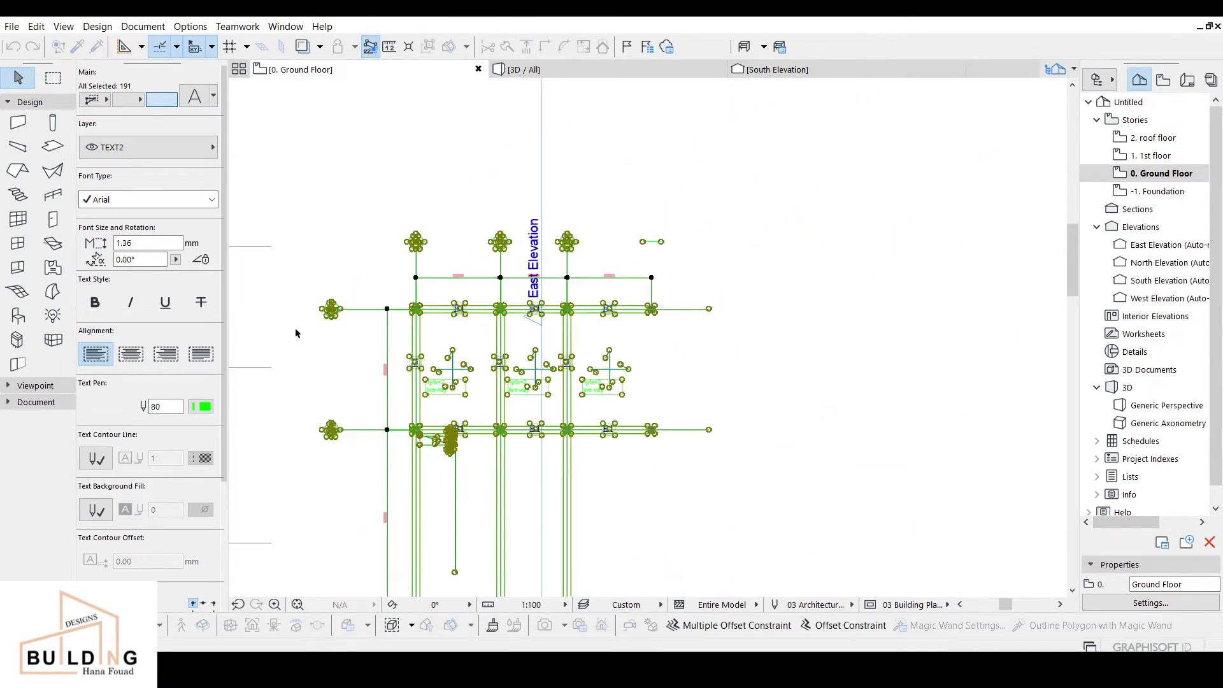
{"action": "scroll", "coordinate": [297, 326], "scroll_direction": "down", "scroll_amount": 2}
{"action": "middle_click_drag", "start_coordinate": [297, 325], "coordinate": [805, 359]}
{"action": "scroll", "coordinate": [691, 339], "scroll_direction": "up", "scroll_amount": 6}
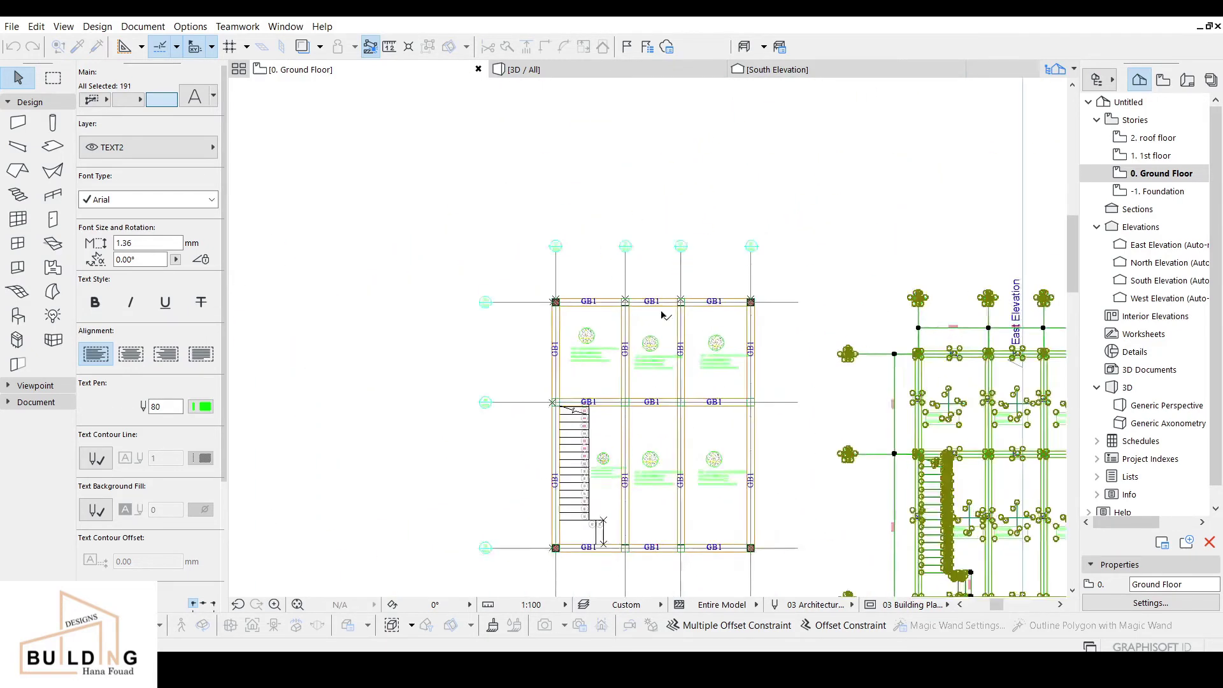
{"action": "scroll", "coordinate": [469, 294], "scroll_direction": "up", "scroll_amount": 3}
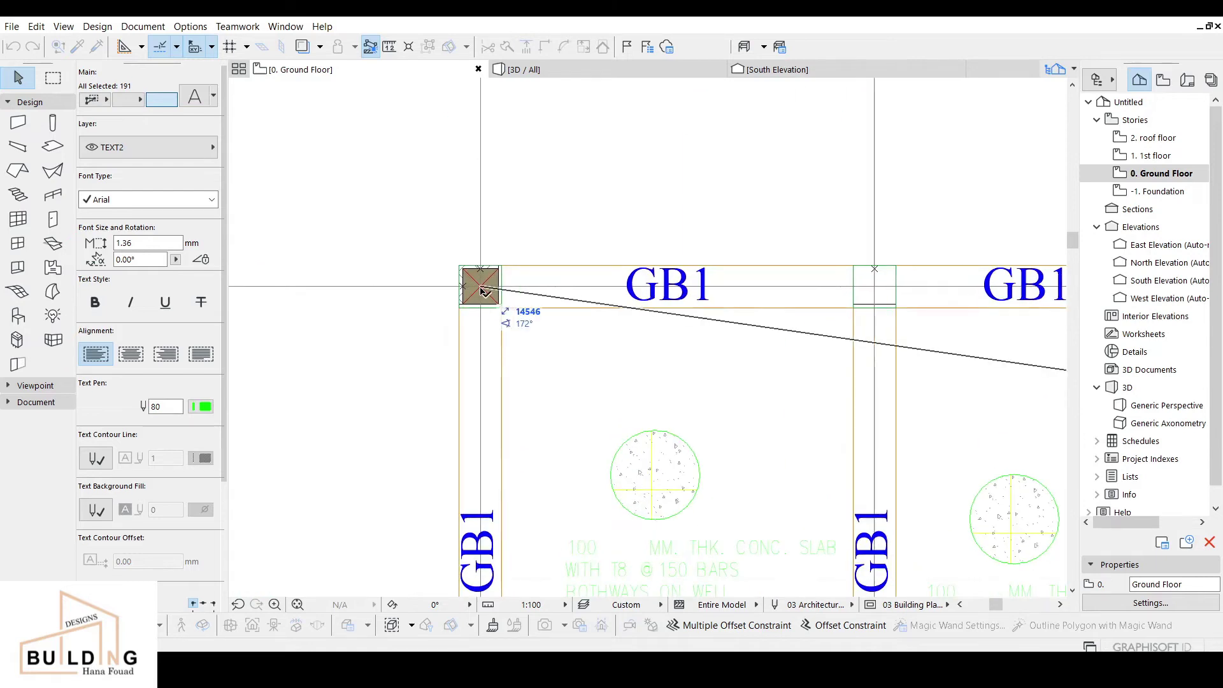
{"action": "left_click", "coordinate": [482, 303]}
Step: Copy the aligned B1 layout and paste it on the 1st floor story at its original location, showing and unlocking the related layers
{"action": "scroll", "coordinate": [482, 303], "scroll_direction": "down", "scroll_amount": 5}
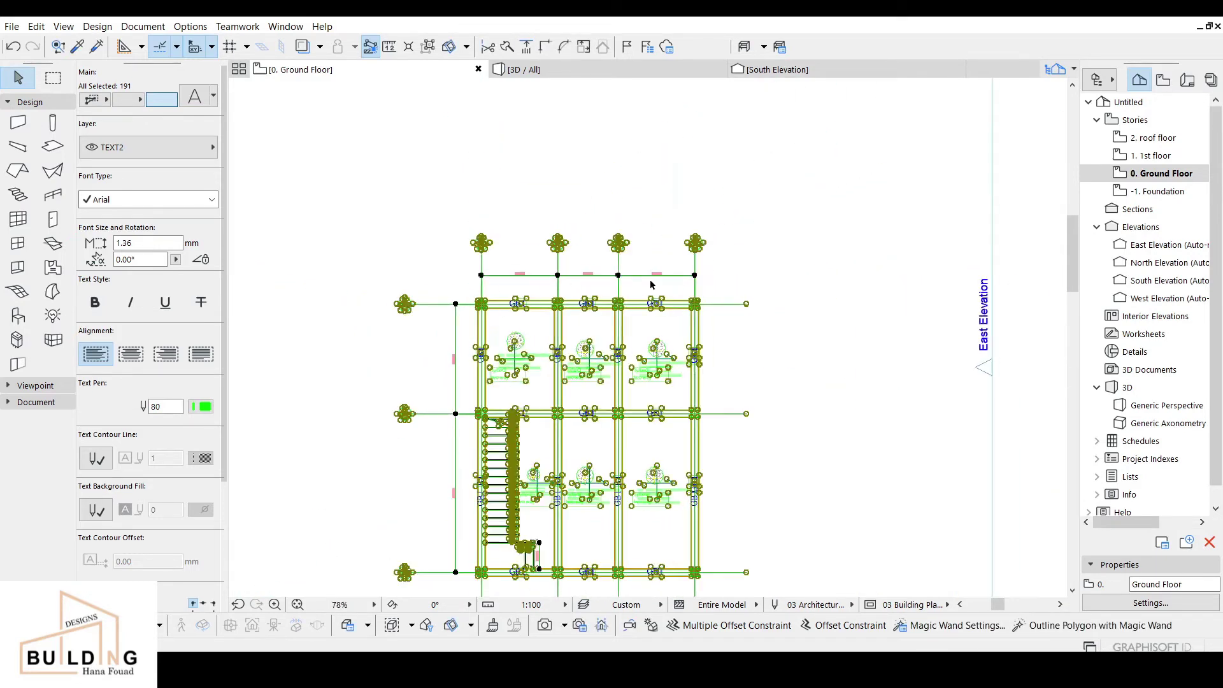
{"action": "right_click", "coordinate": [755, 258]}
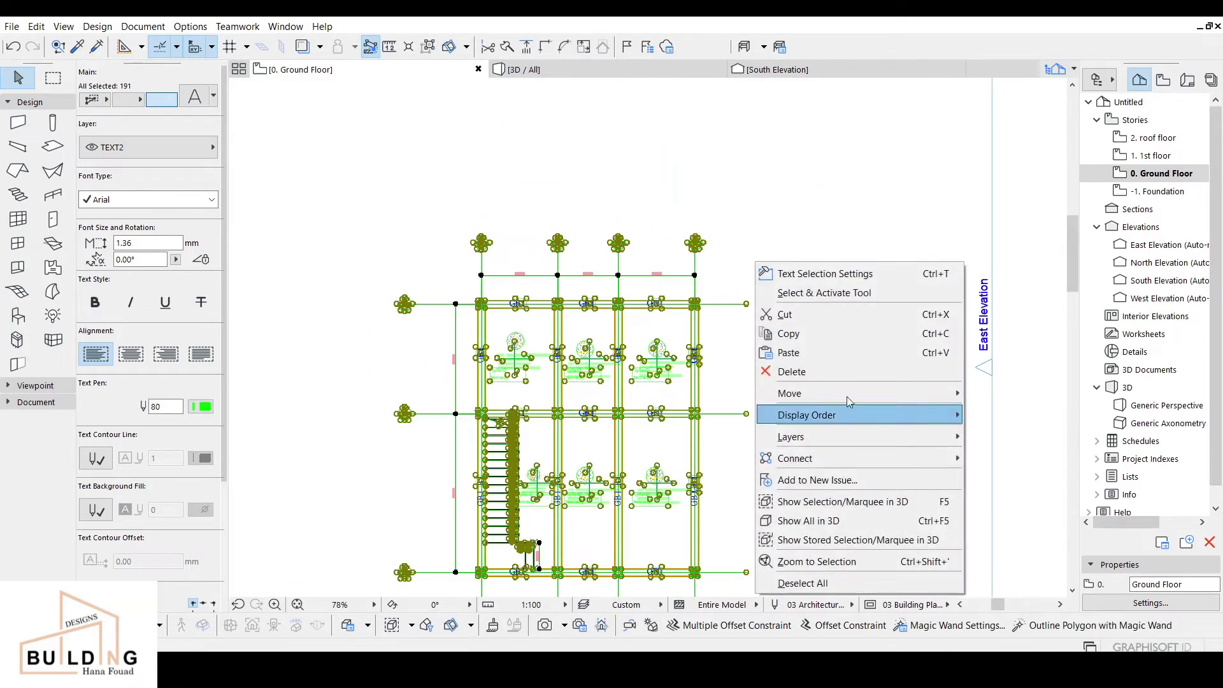
{"action": "left_click", "coordinate": [857, 333]}
{"action": "left_click", "coordinate": [1141, 156]}
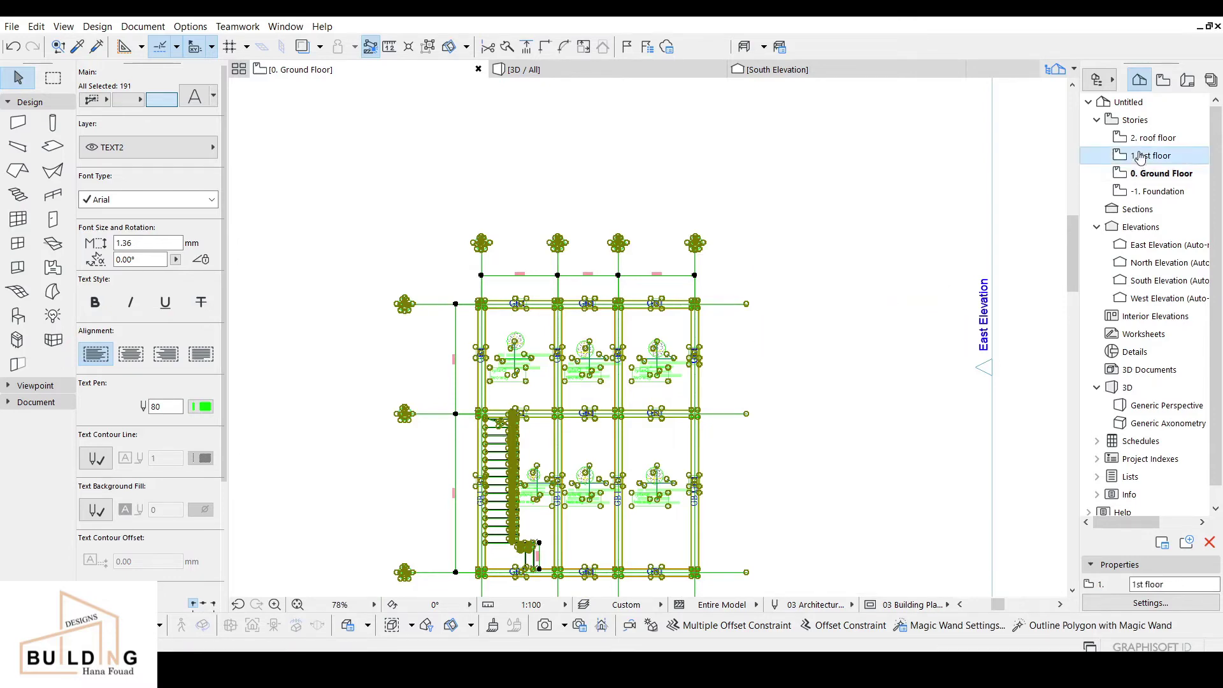
{"action": "right_click", "coordinate": [629, 294]}
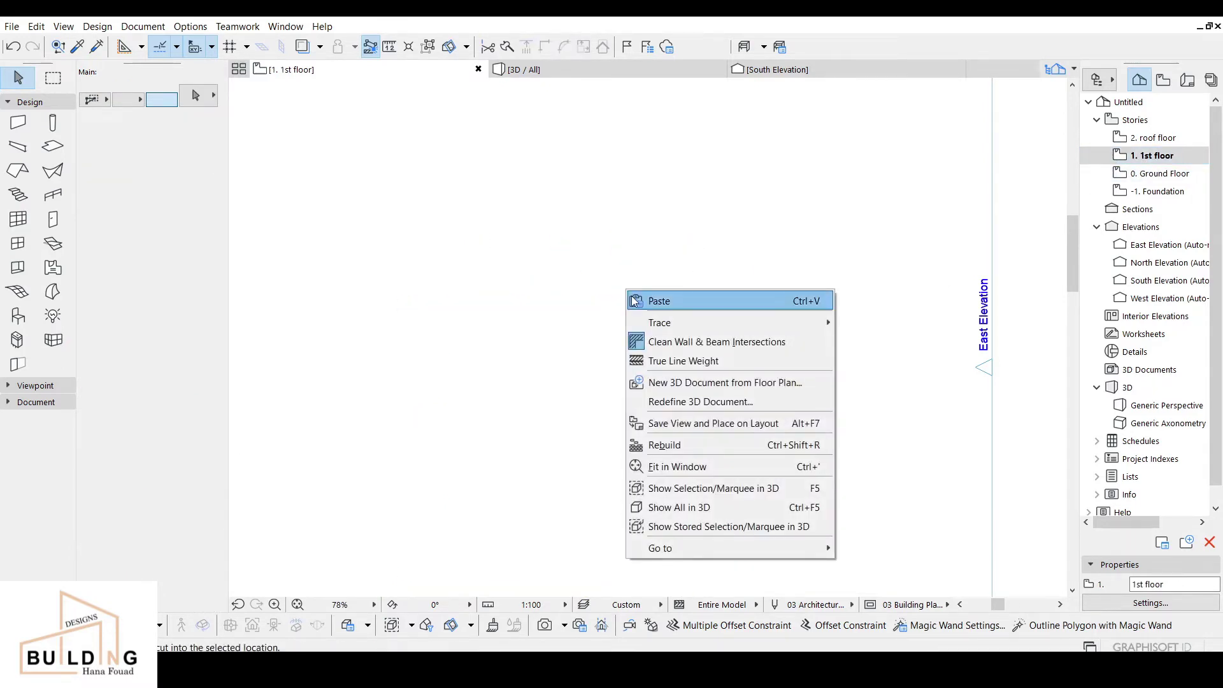
{"action": "left_click", "coordinate": [637, 299]}
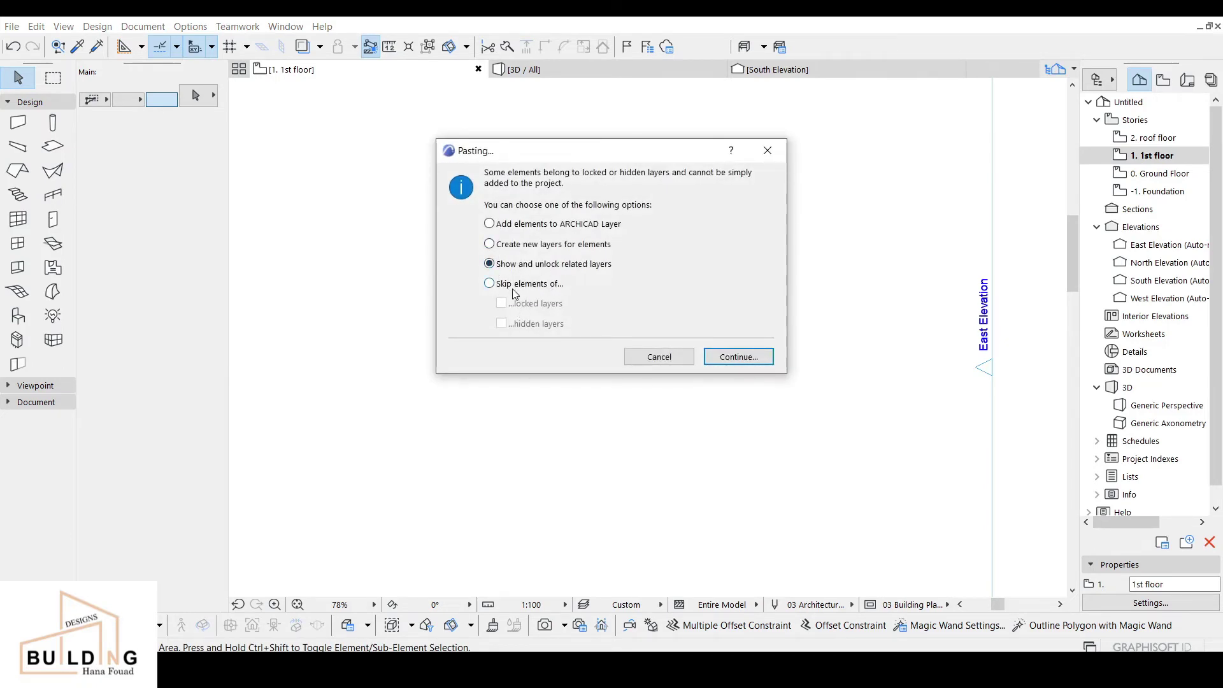
{"action": "left_click", "coordinate": [737, 356]}
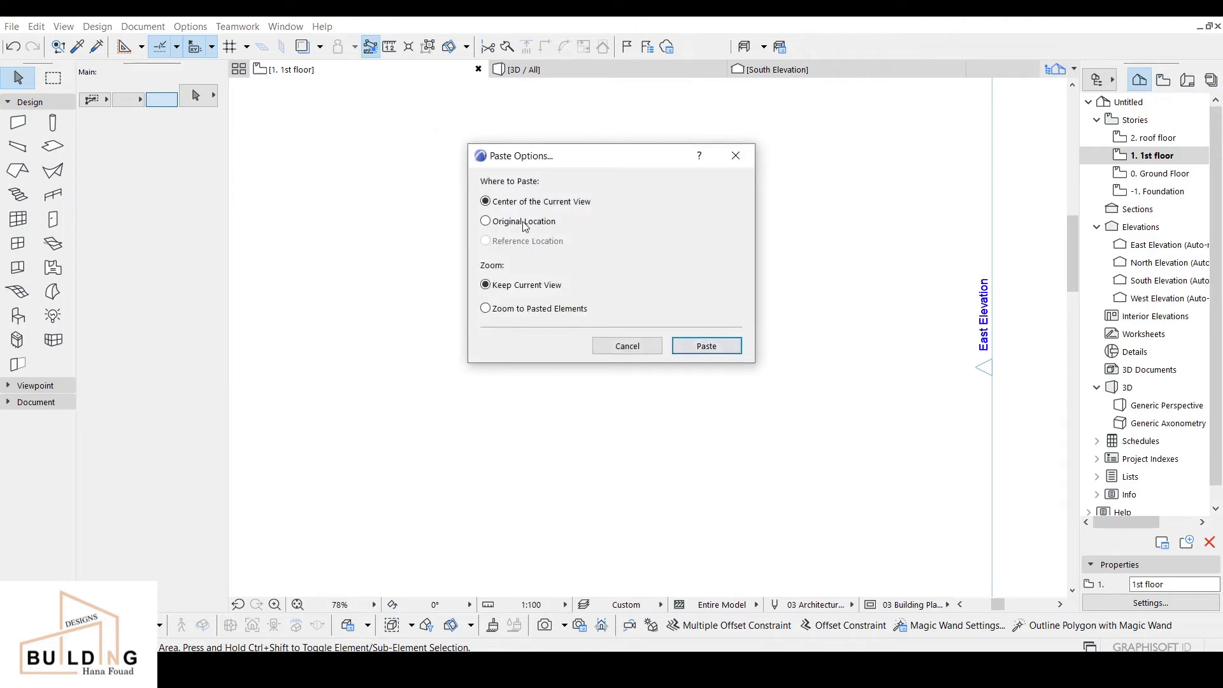
{"action": "left_click", "coordinate": [708, 346]}
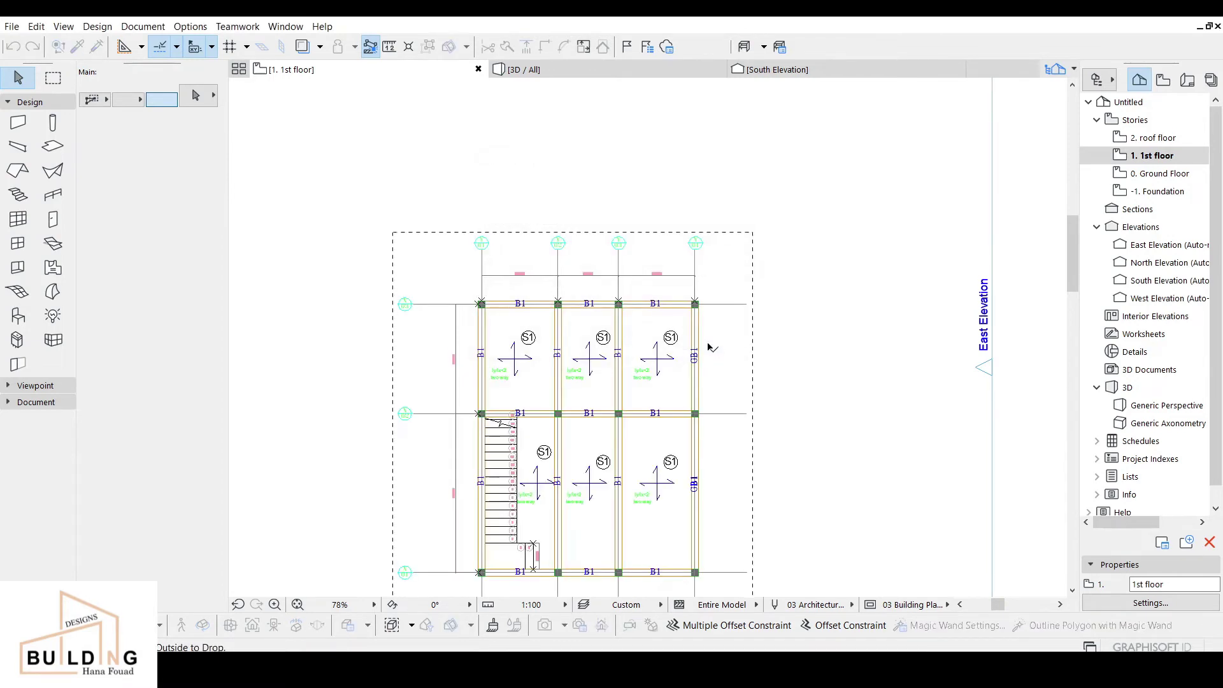
{"action": "right_click", "coordinate": [823, 293]}
{"action": "left_click", "coordinate": [850, 323]}
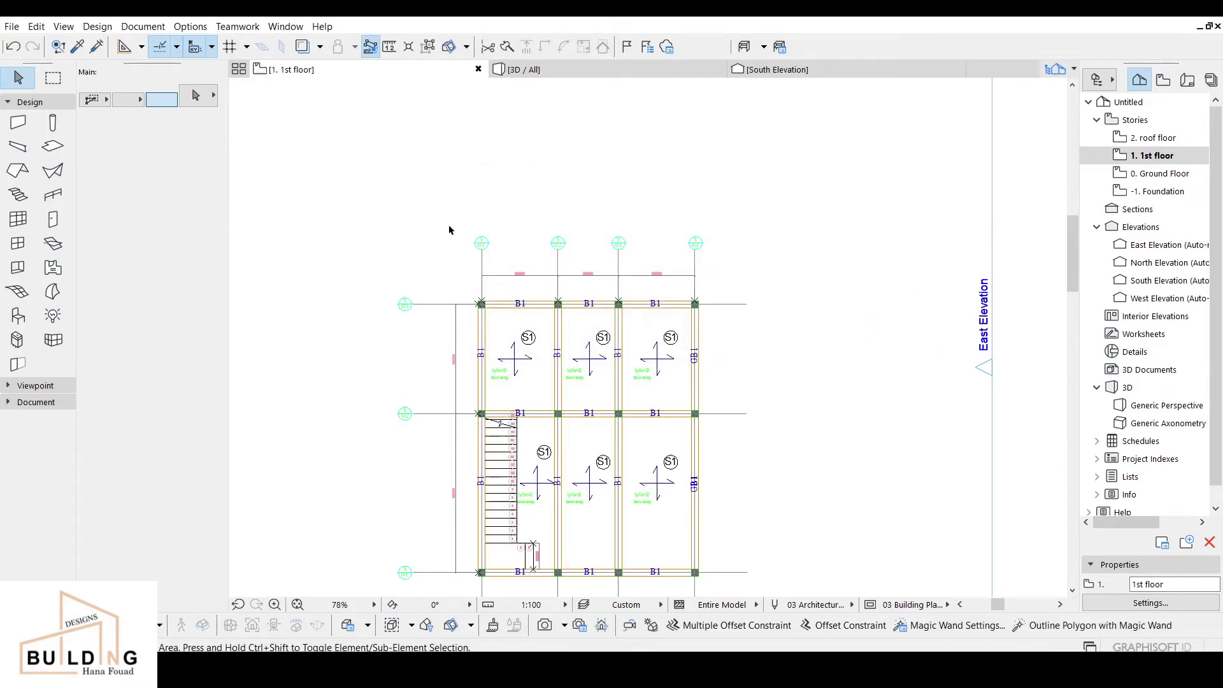
Step: Remove the overlaid B1 layout from the Ground Floor story, keeping the GB1 drawing, and return to the 1st floor
{"action": "scroll", "coordinate": [650, 169], "scroll_direction": "down", "scroll_amount": 3}
{"action": "left_click", "coordinate": [1160, 173]}
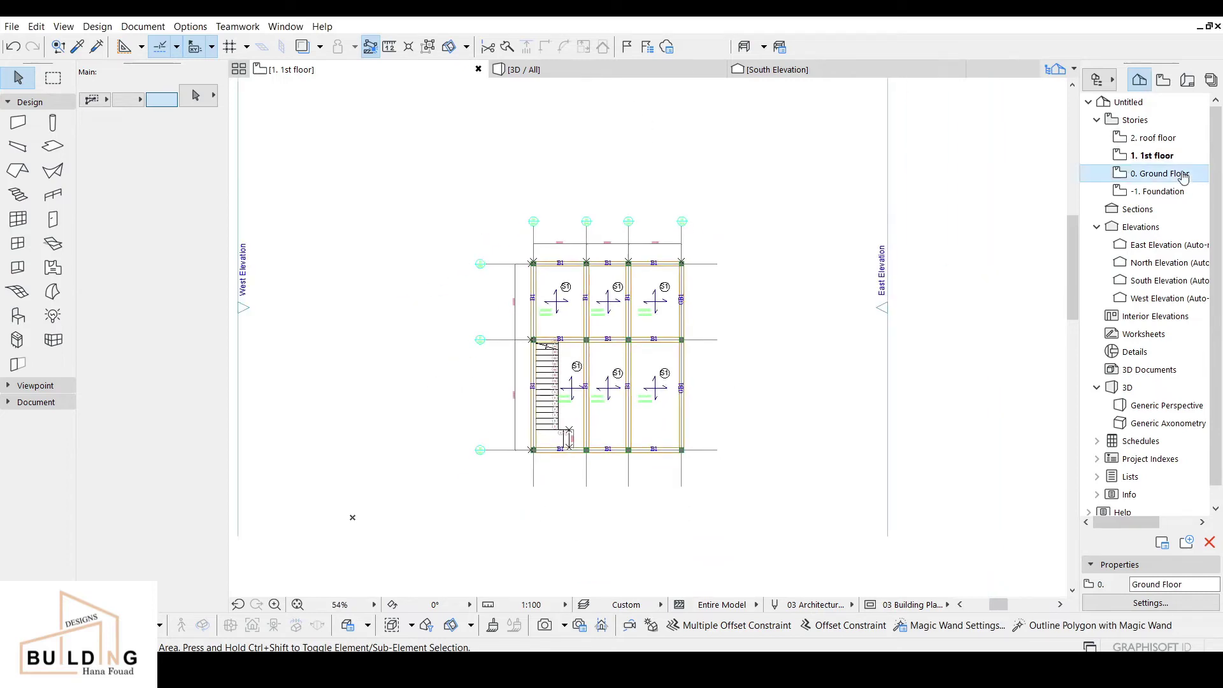
{"action": "scroll", "coordinate": [696, 237], "scroll_direction": "up", "scroll_amount": 9}
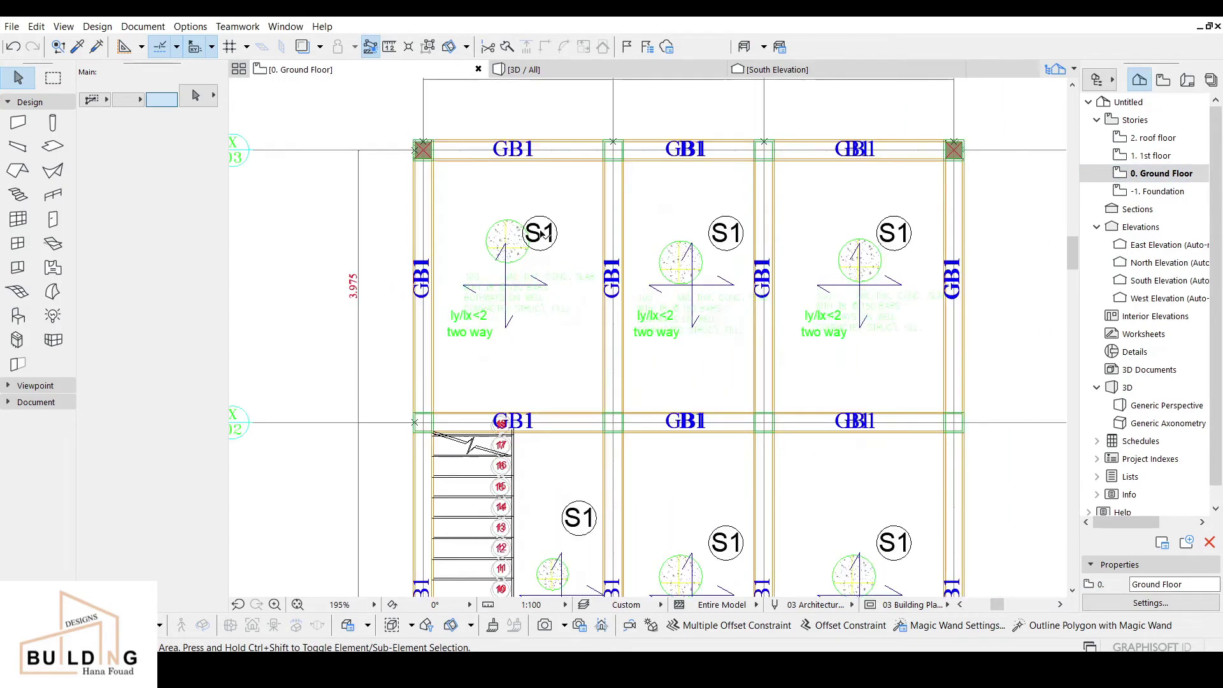
{"action": "key", "text": "ctrl+z"}
{"action": "scroll", "coordinate": [543, 250], "scroll_direction": "down", "scroll_amount": 8}
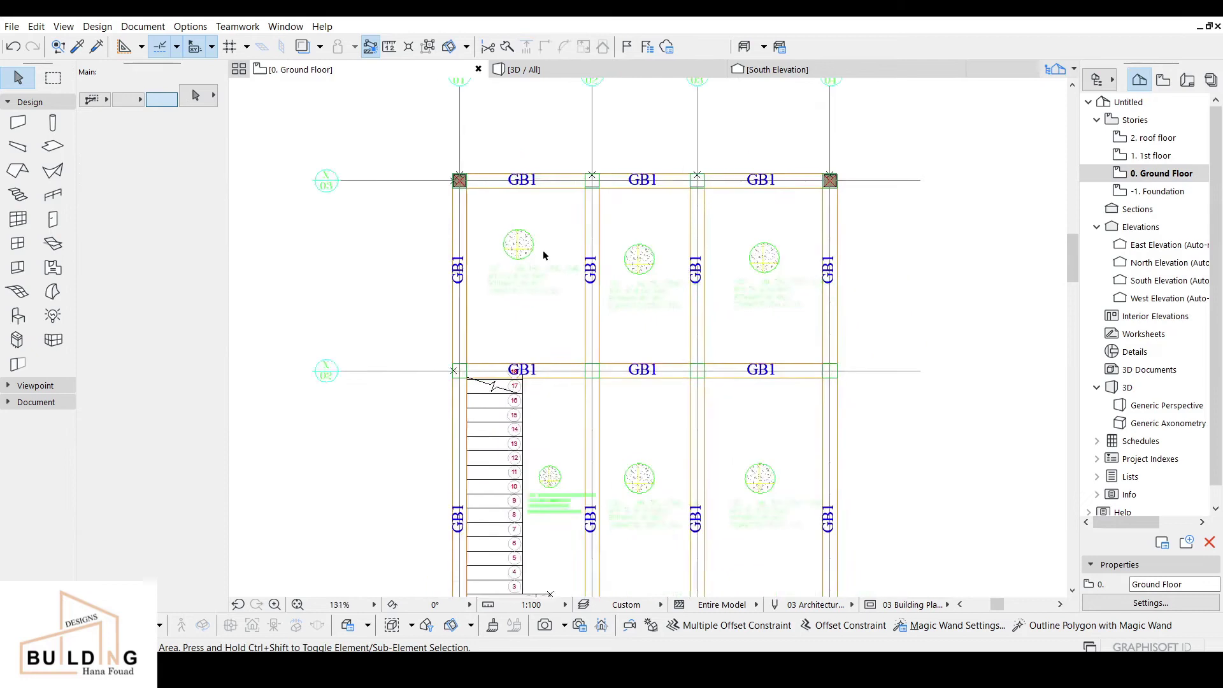
{"action": "left_click", "coordinate": [1151, 156]}
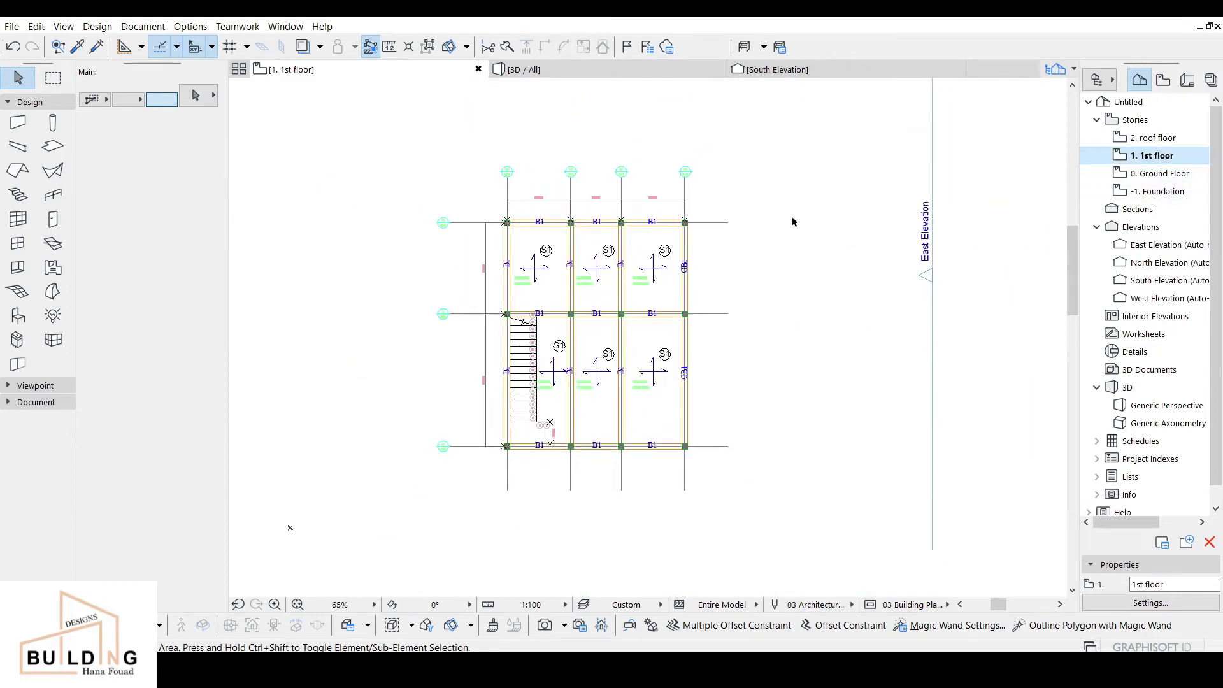
Step: Check the existing structure in the 3D view and South Elevation, inspecting the outermost Ground Floor column, and return to the 1st floor plan
{"action": "scroll", "coordinate": [776, 248], "scroll_direction": "down", "scroll_amount": 1}
{"action": "middle_click_drag", "start_coordinate": [776, 248], "coordinate": [620, 248]}
{"action": "scroll", "coordinate": [436, 240], "scroll_direction": "up", "scroll_amount": 4}
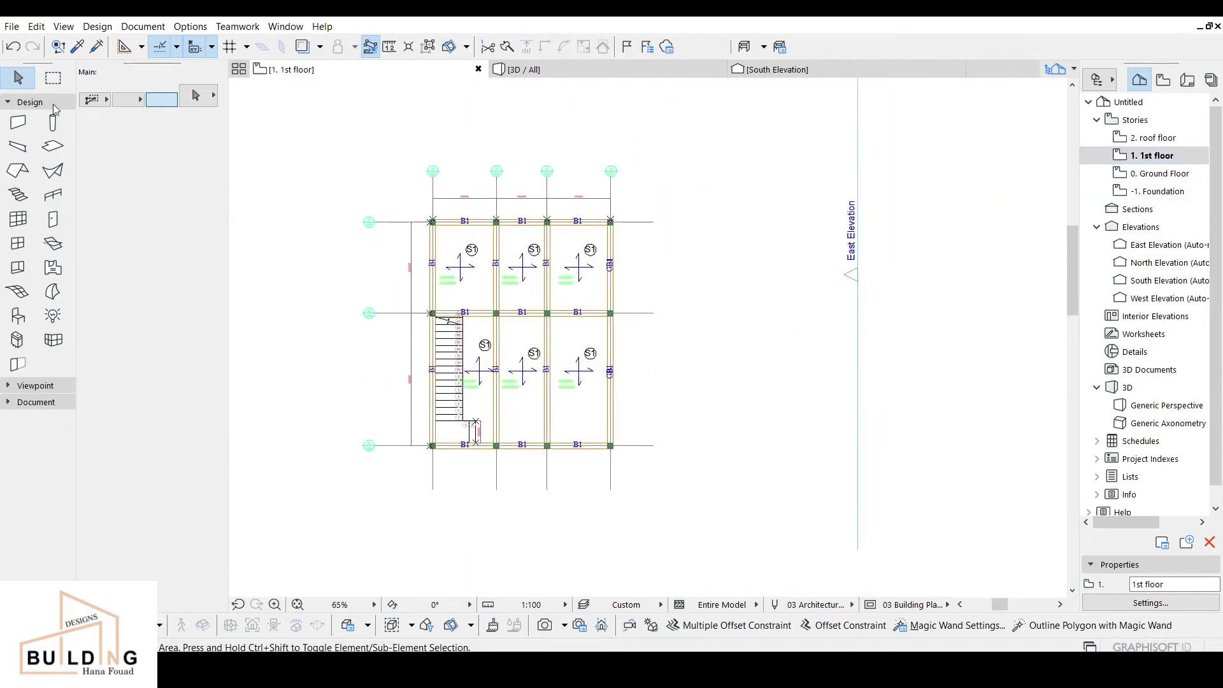
{"action": "left_click", "coordinate": [517, 71]}
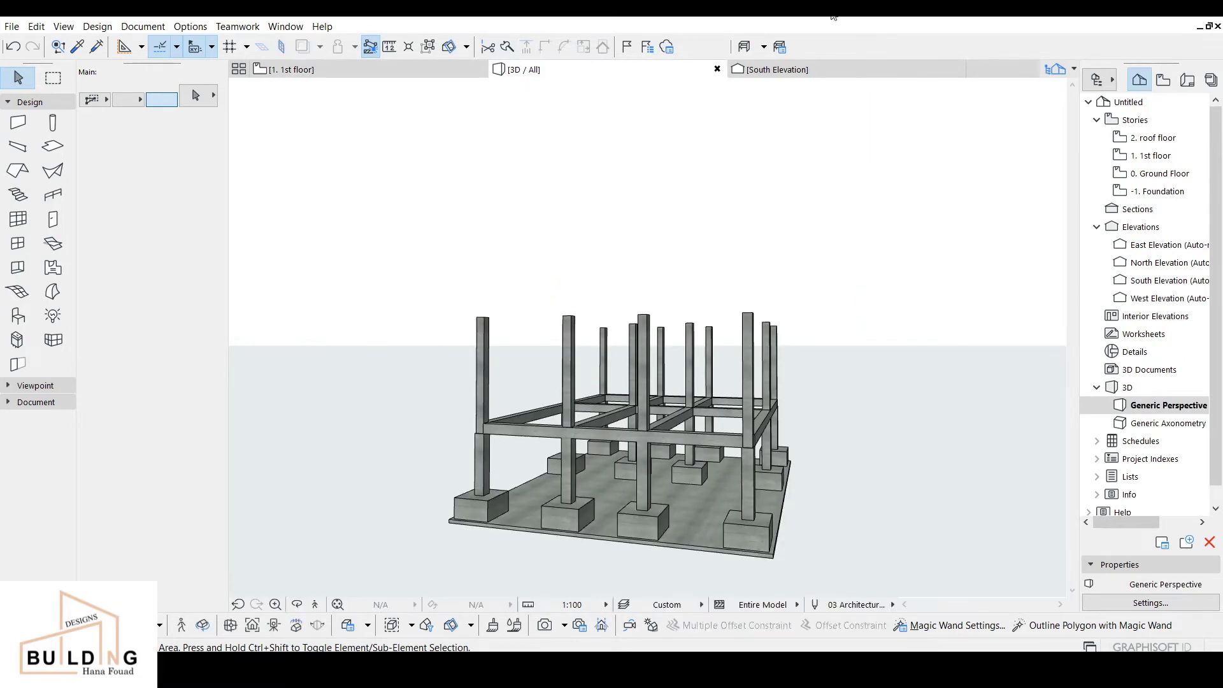
{"action": "left_click", "coordinate": [773, 72]}
{"action": "left_click", "coordinate": [410, 342]}
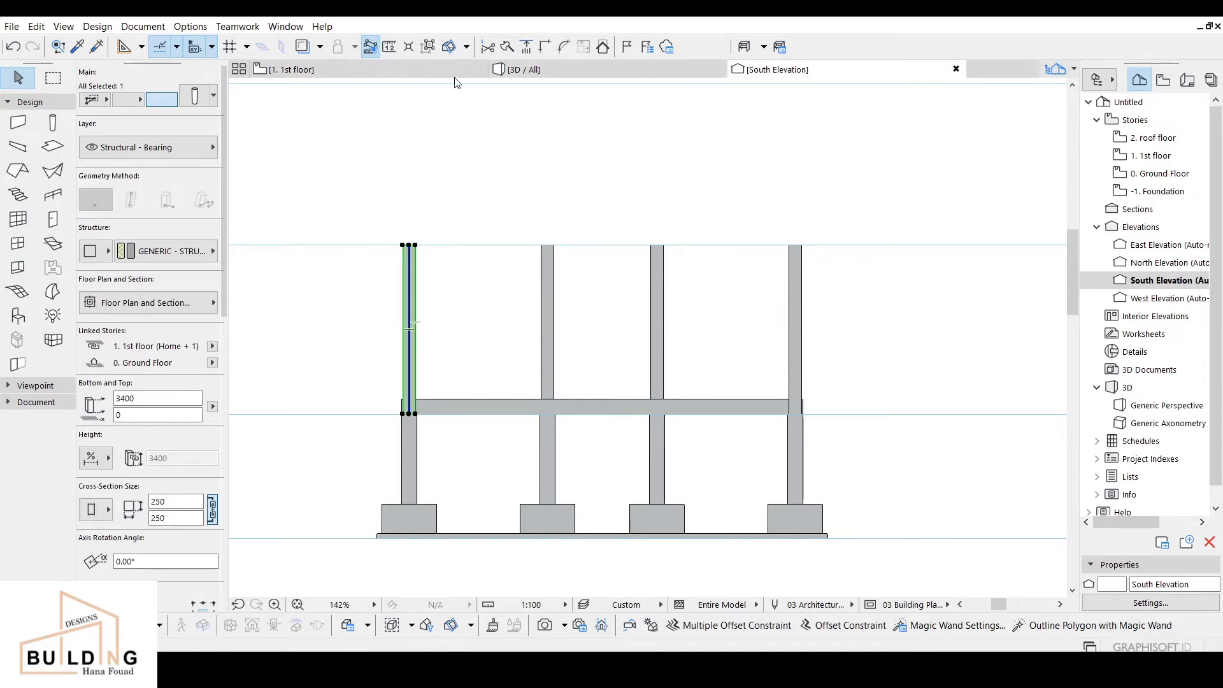
{"action": "left_click", "coordinate": [388, 75]}
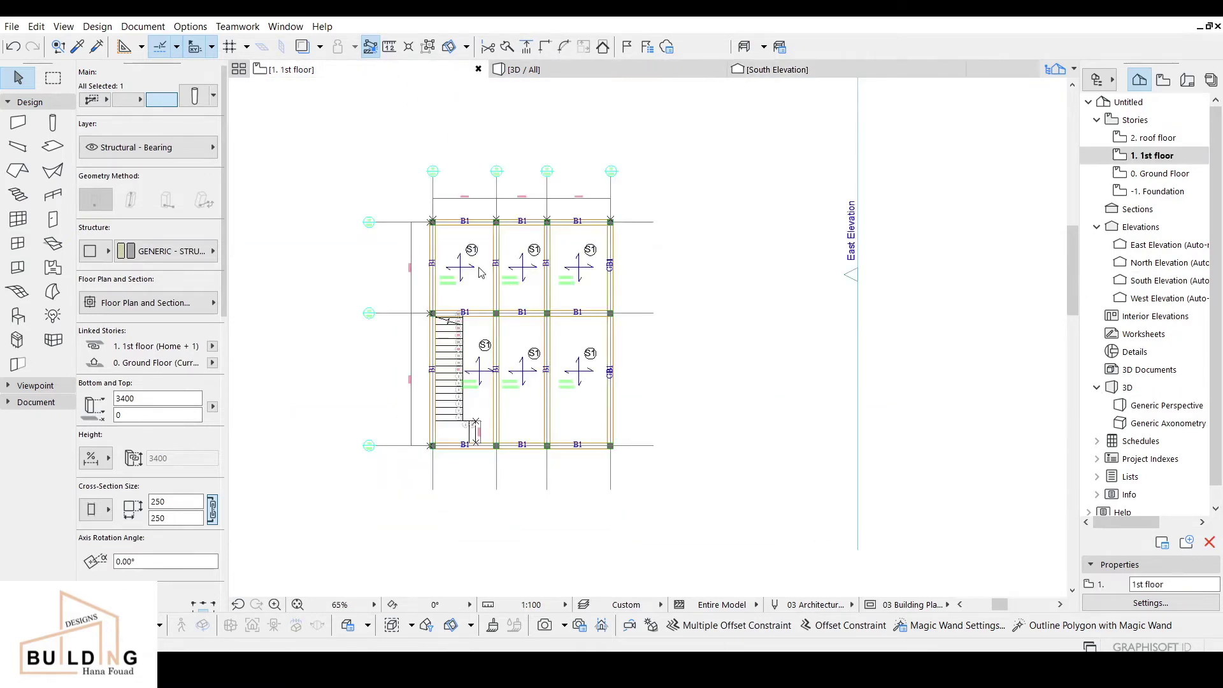
Step: Place a 250 × 250 mm column at the centre of the upper-left corner column in the 1st floor B1 layout
{"action": "left_click", "coordinate": [53, 122]}
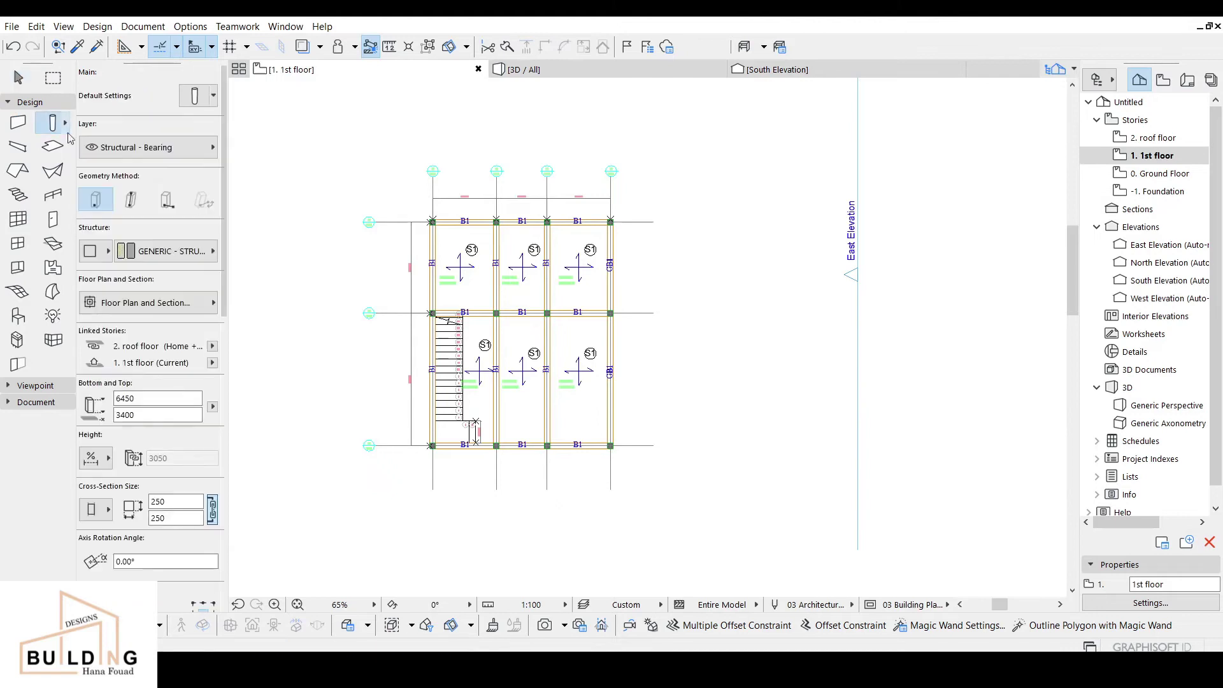
{"action": "scroll", "coordinate": [399, 187], "scroll_direction": "up", "scroll_amount": 3}
{"action": "scroll", "coordinate": [445, 219], "scroll_direction": "up", "scroll_amount": 3}
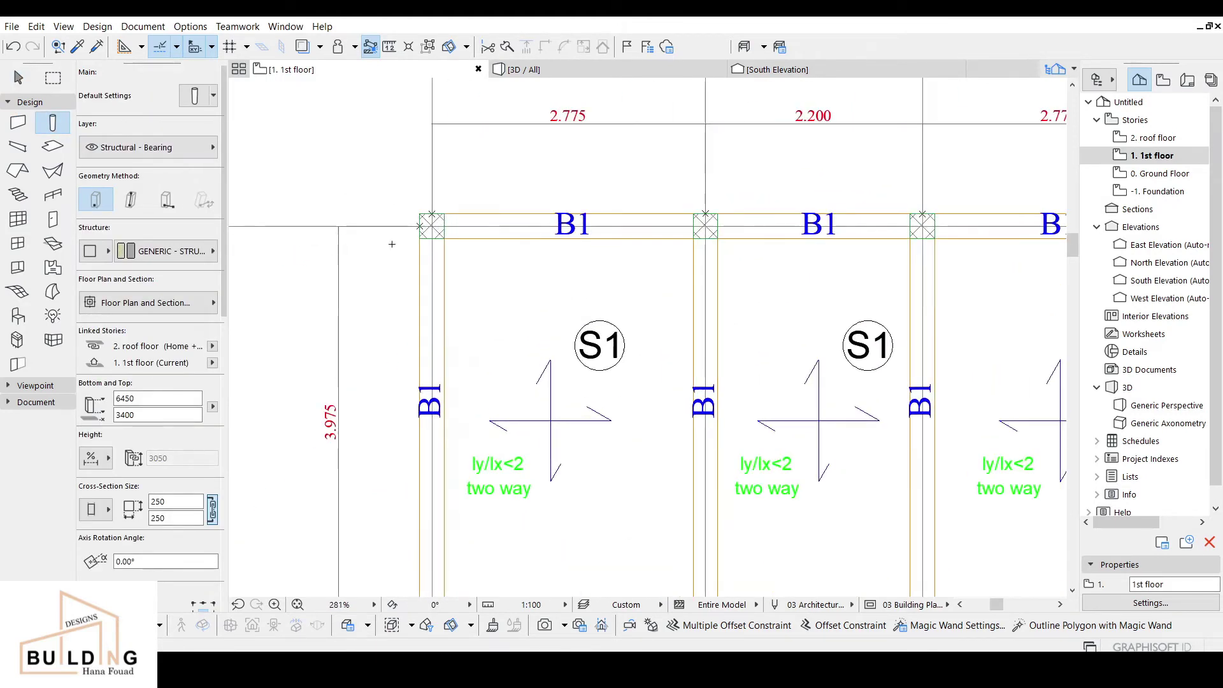
{"action": "scroll", "coordinate": [392, 220], "scroll_direction": "up", "scroll_amount": 2}
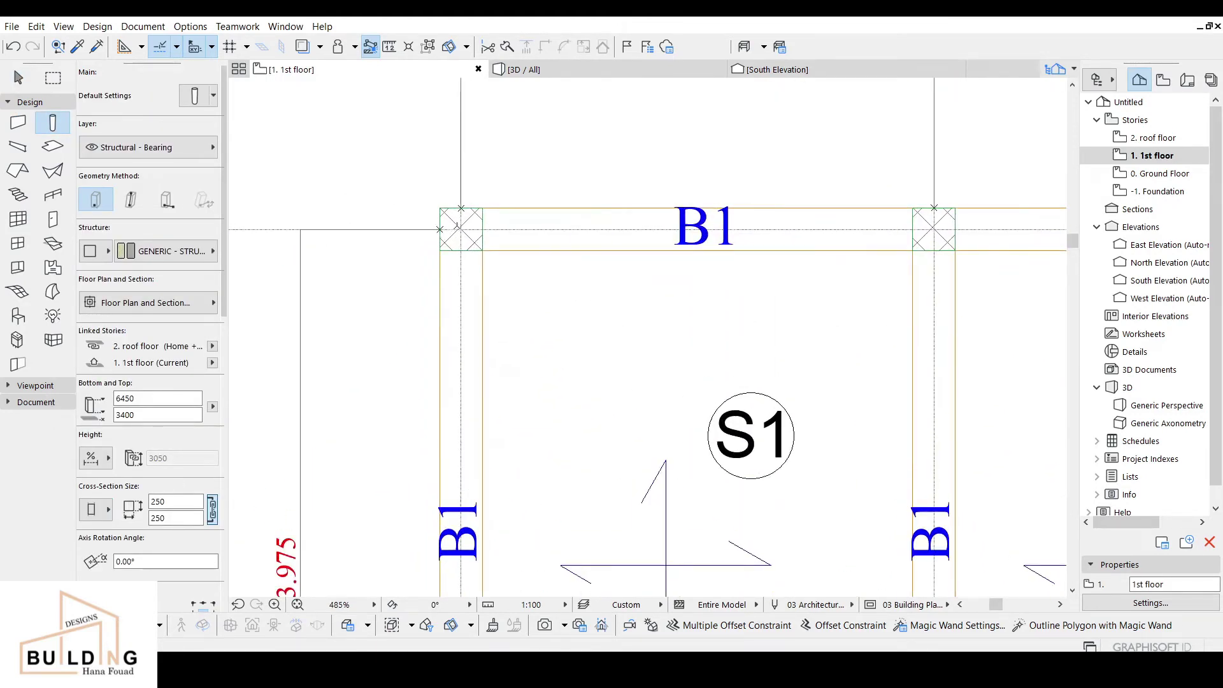
{"action": "left_click", "coordinate": [460, 229]}
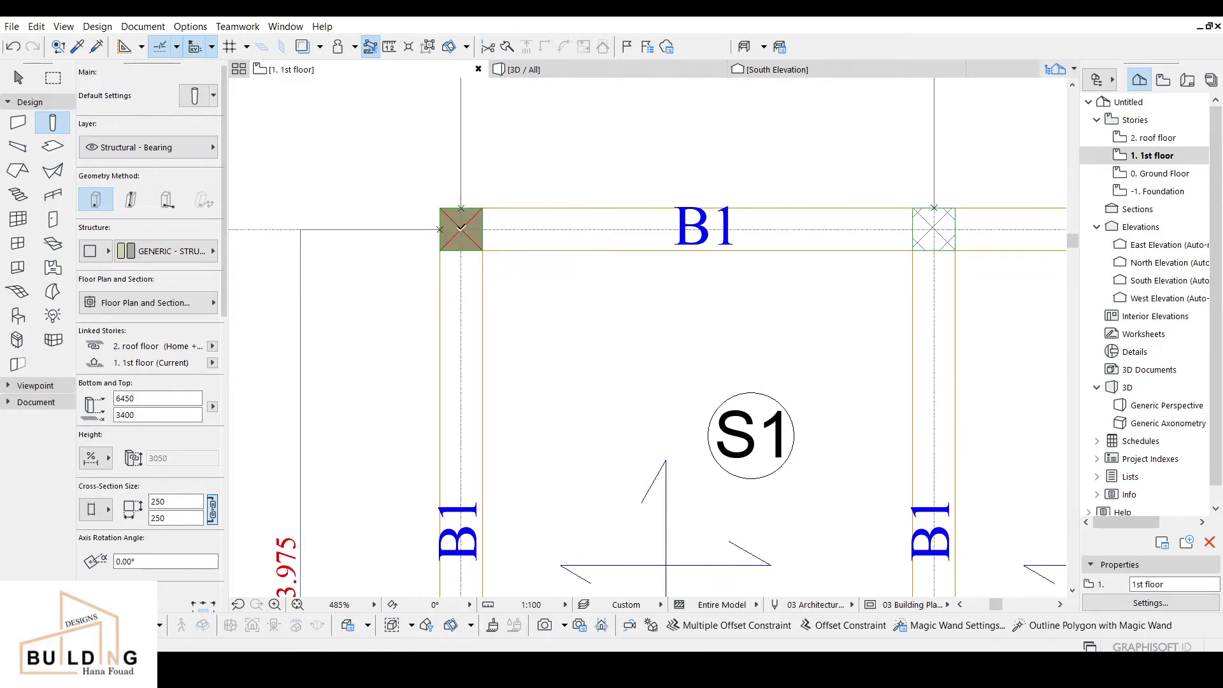
Step: Stretch the new corner column in the South Elevation up to the roof floor line, giving it a height of 3250 mm
{"action": "left_click", "coordinate": [773, 69]}
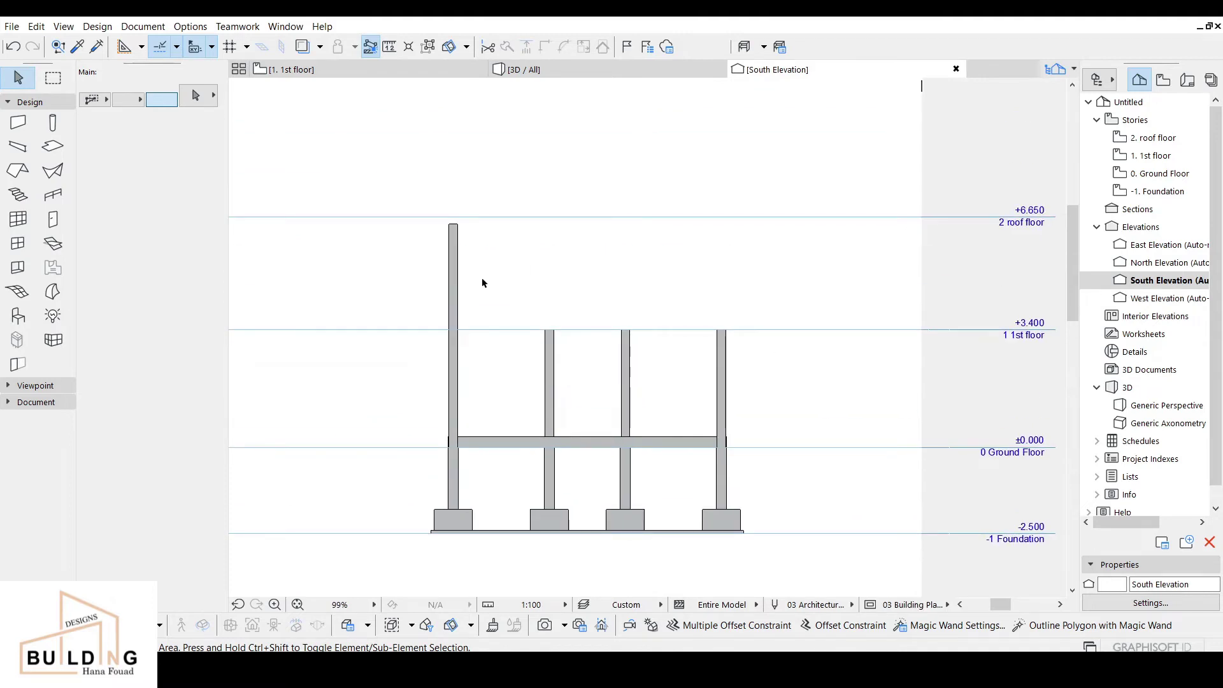
{"action": "scroll", "coordinate": [353, 265], "scroll_direction": "up", "scroll_amount": 1}
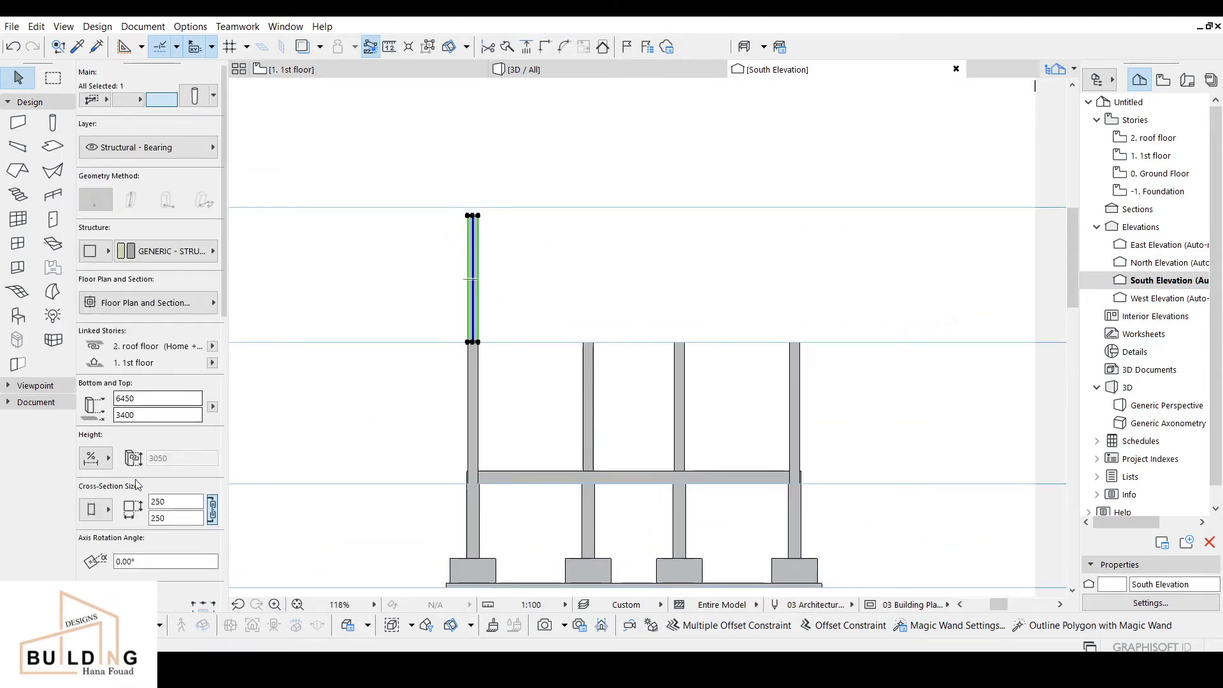
{"action": "scroll", "coordinate": [474, 221], "scroll_direction": "up", "scroll_amount": 2}
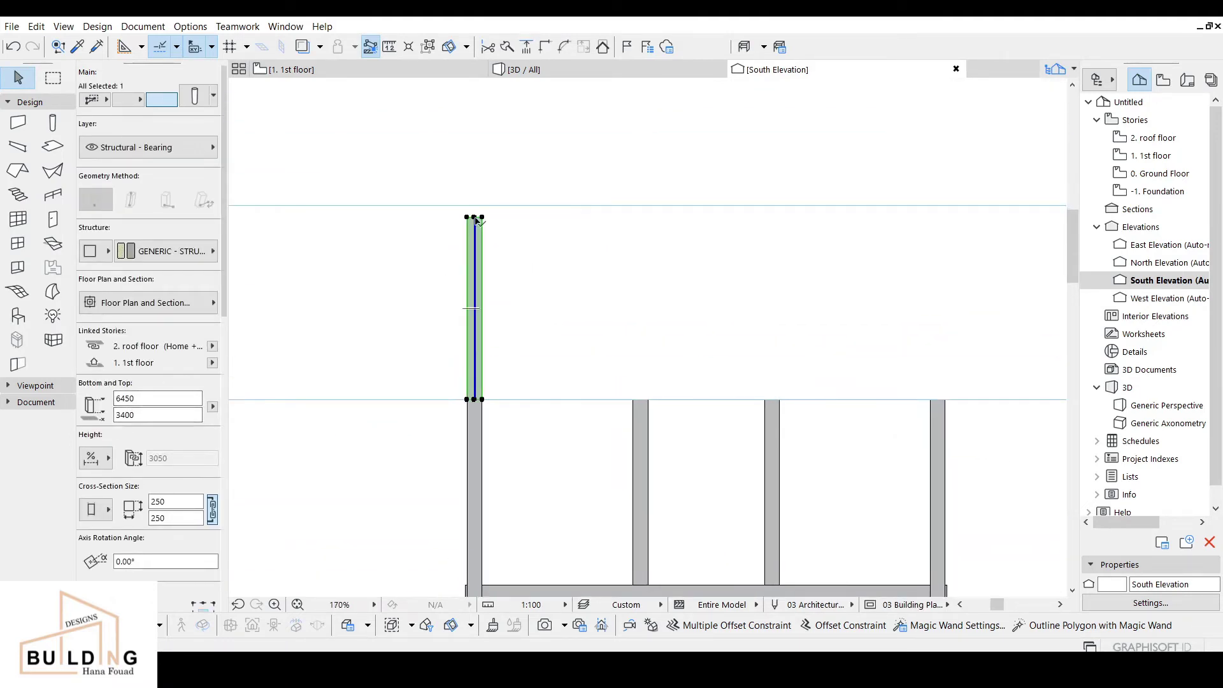
{"action": "left_click", "coordinate": [474, 217]}
{"action": "left_click", "coordinate": [259, 94]}
{"action": "scroll", "coordinate": [454, 200], "scroll_direction": "up", "scroll_amount": 4}
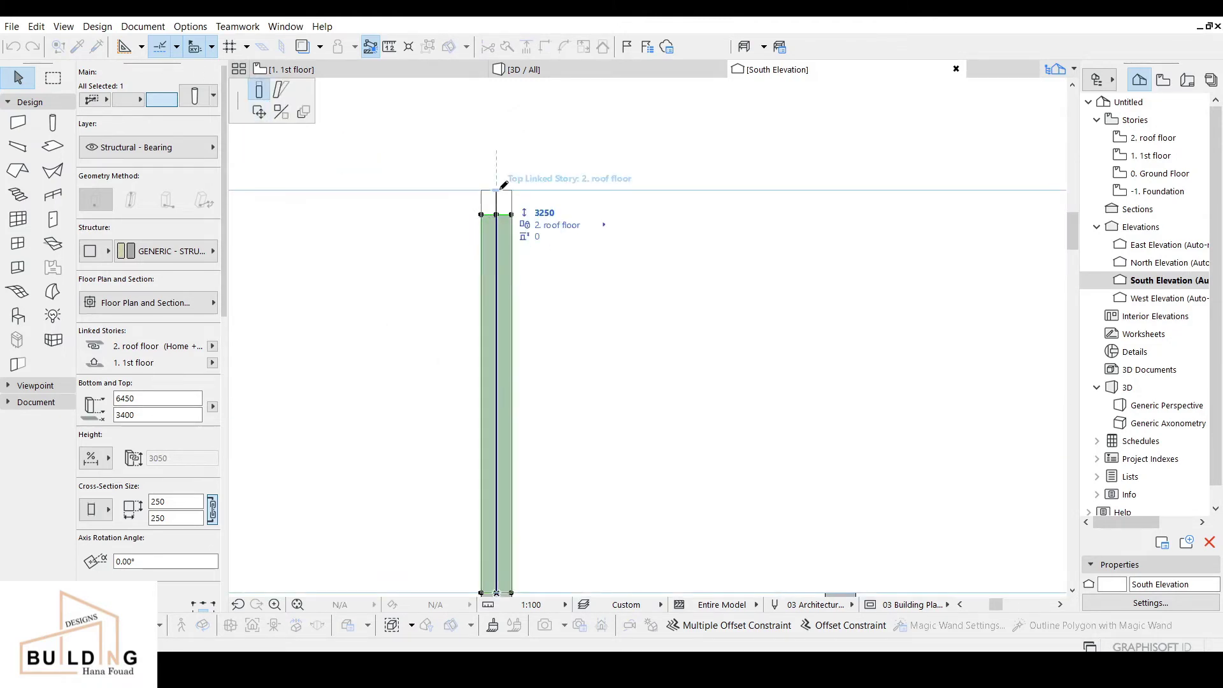
{"action": "left_click", "coordinate": [504, 185]}
{"action": "scroll", "coordinate": [576, 204], "scroll_direction": "down", "scroll_amount": 6}
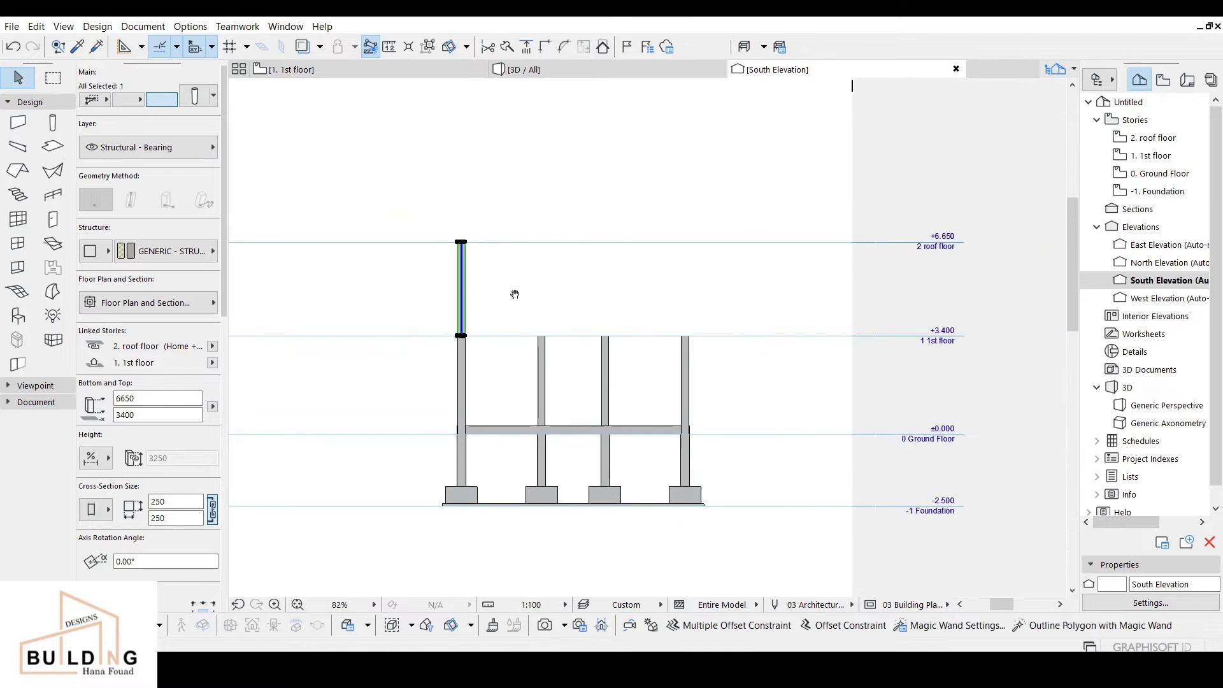
{"action": "key", "text": "Escape"}
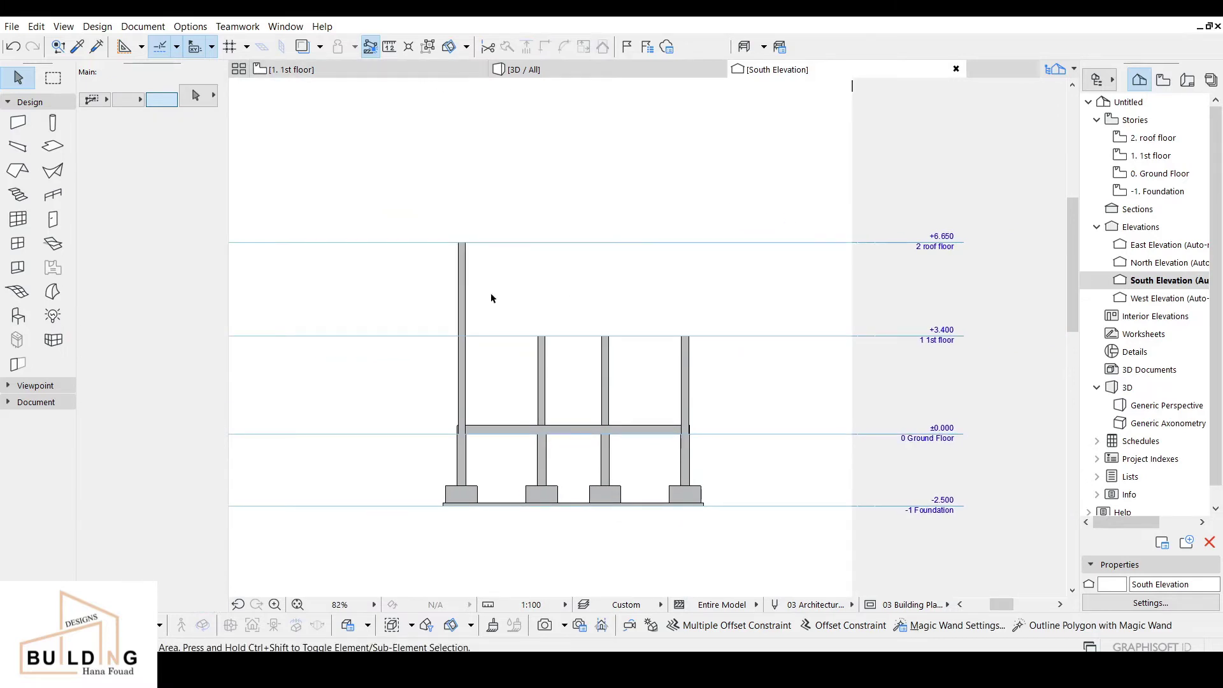
{"action": "left_click", "coordinate": [464, 297]}
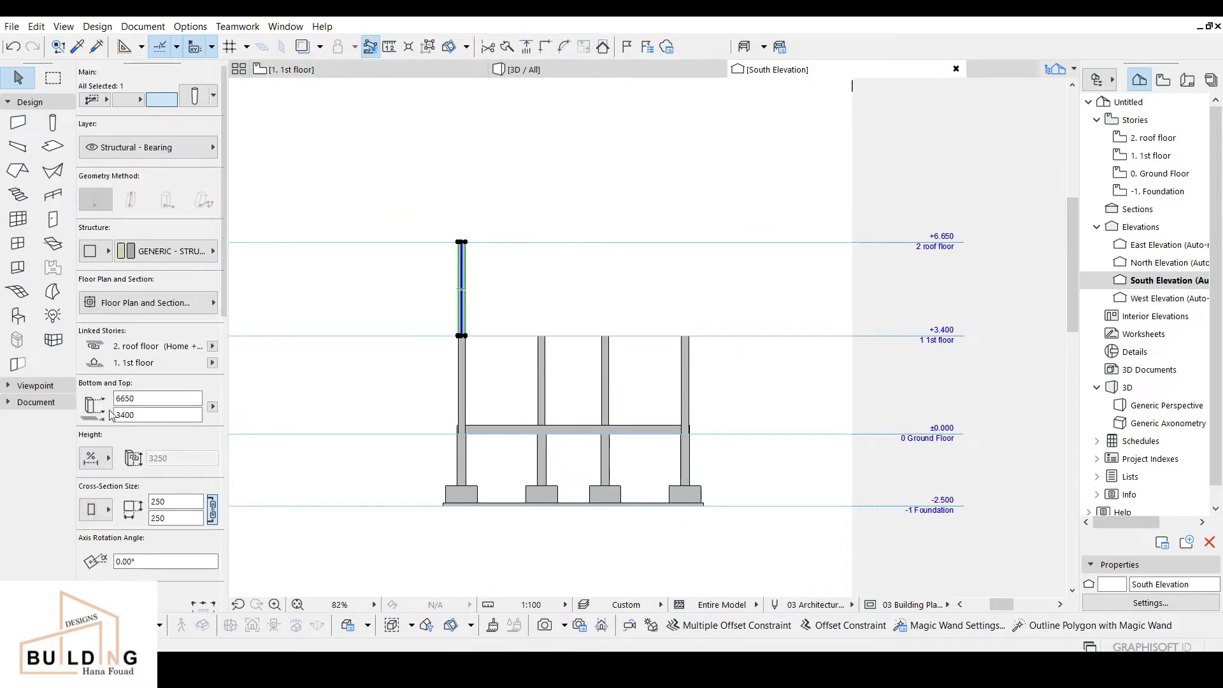
Step: Drag multiple copies of the 1st floor corner column from its centre, placing the first copy on the column at axes Y 02 and X 03
{"action": "left_click", "coordinate": [461, 210]}
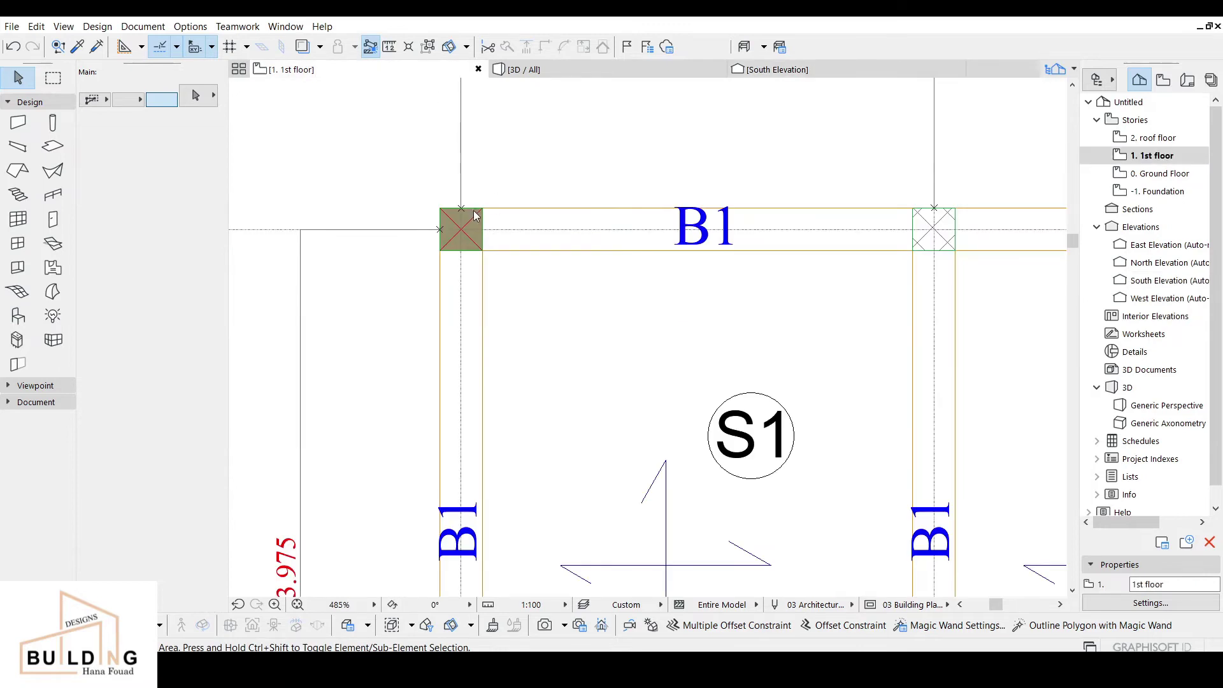
{"action": "scroll", "coordinate": [474, 217], "scroll_direction": "up", "scroll_amount": 3}
{"action": "left_click", "coordinate": [475, 217]}
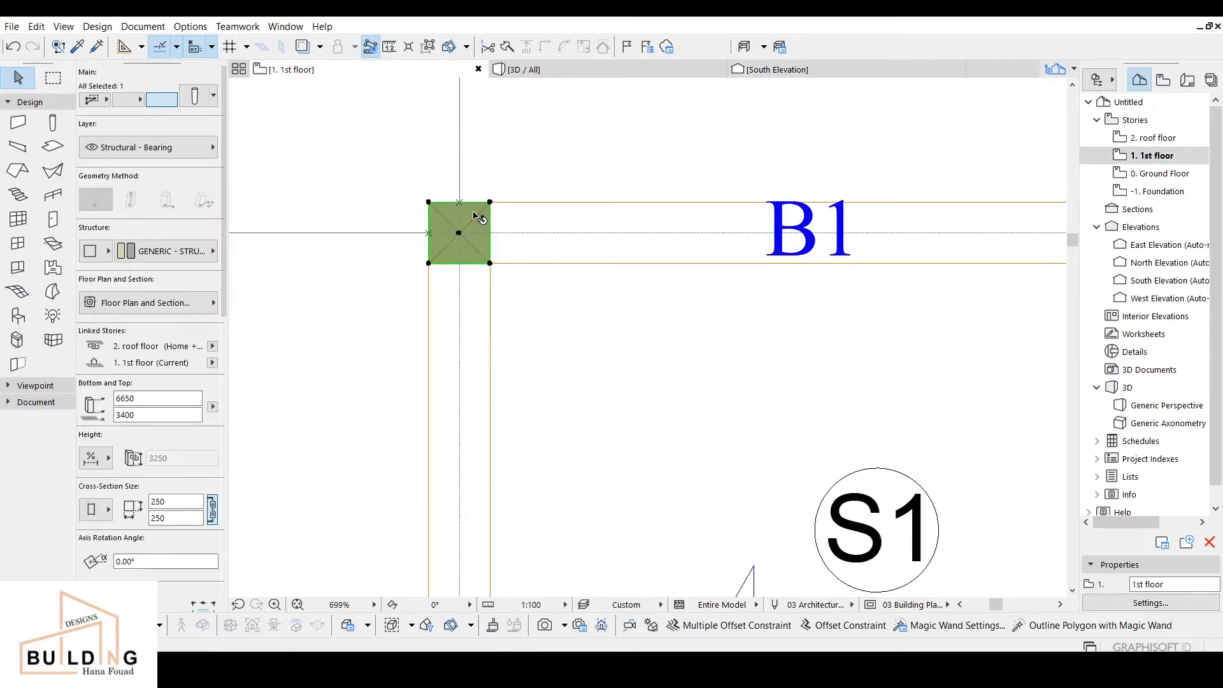
{"action": "right_click", "coordinate": [498, 153]}
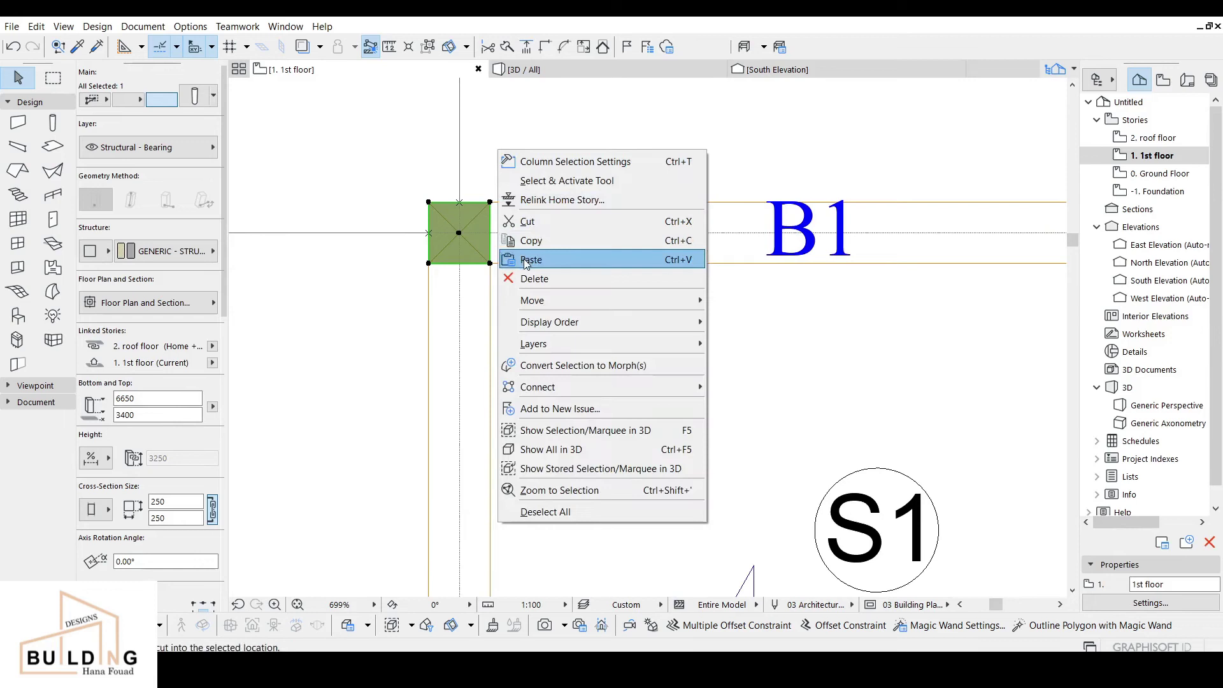
{"action": "mouse_move", "coordinate": [593, 301]}
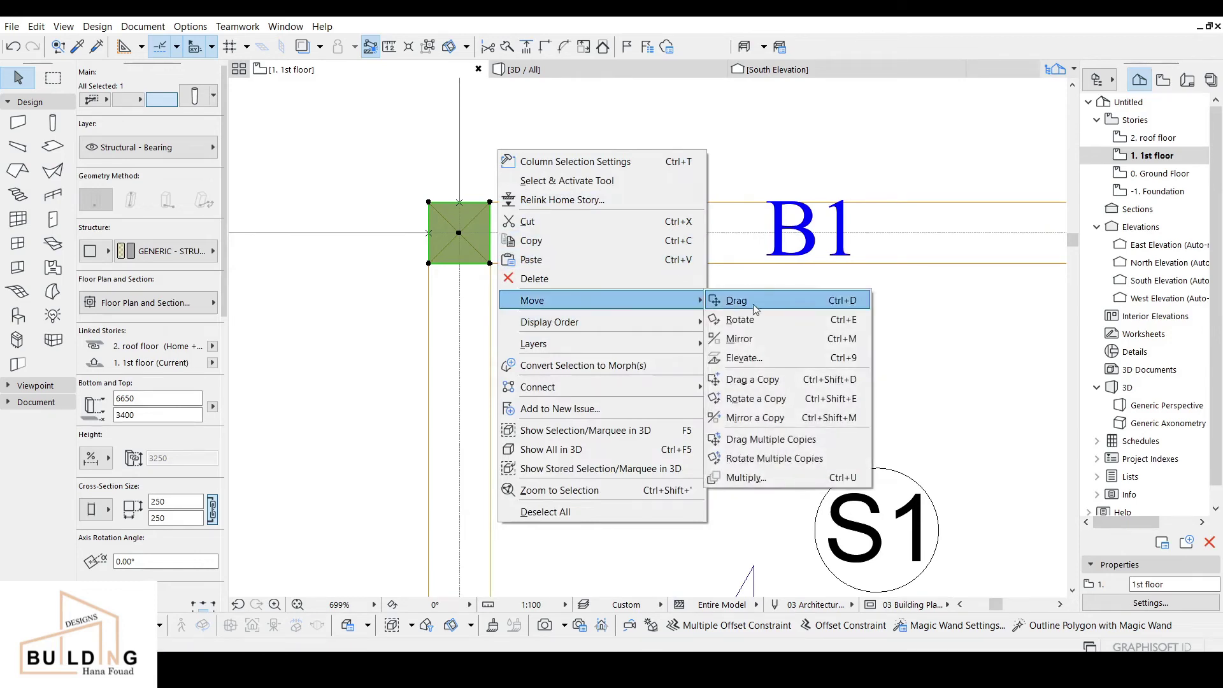
{"action": "left_click", "coordinate": [800, 441]}
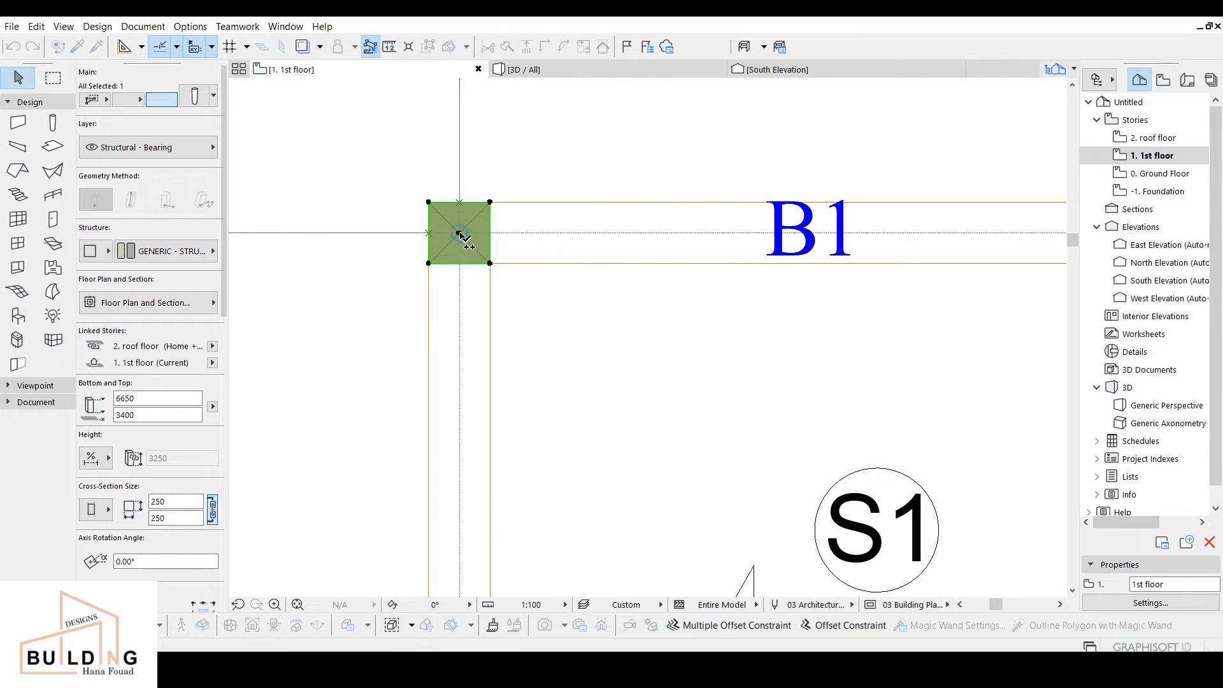
{"action": "scroll", "coordinate": [722, 261], "scroll_direction": "down", "scroll_amount": 2}
{"action": "middle_click_drag", "start_coordinate": [728, 276], "coordinate": [280, 295]}
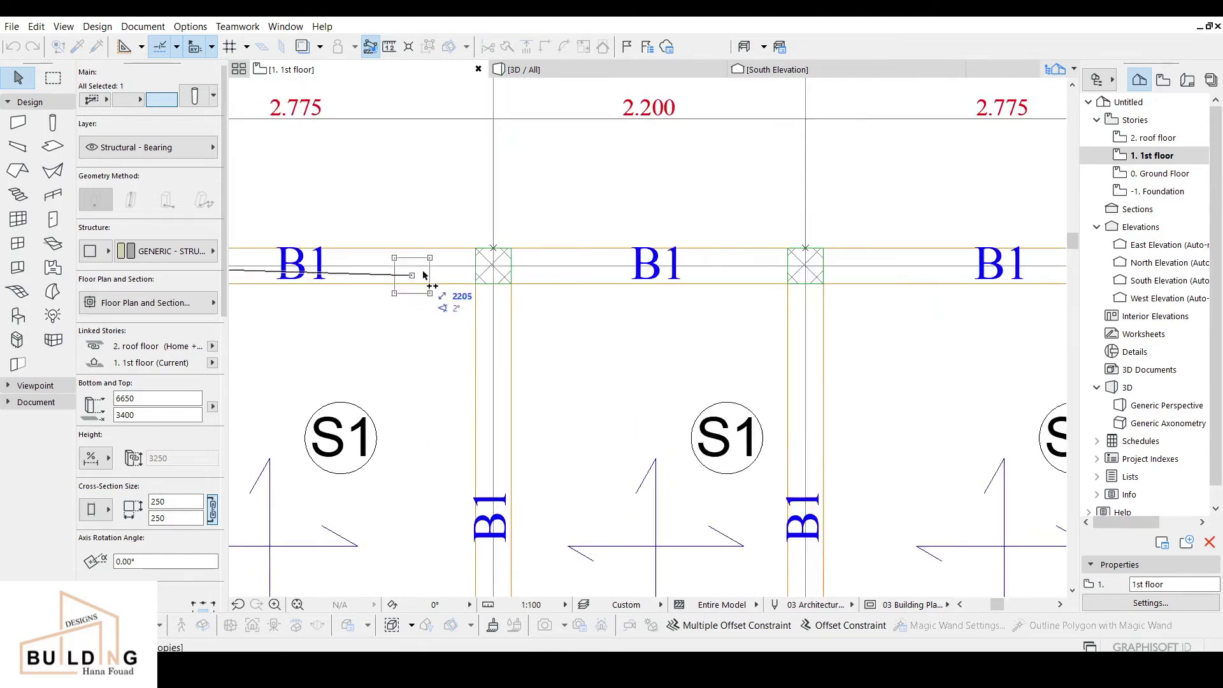
{"action": "scroll", "coordinate": [433, 266], "scroll_direction": "up", "scroll_amount": 2}
{"action": "left_click", "coordinate": [535, 275]}
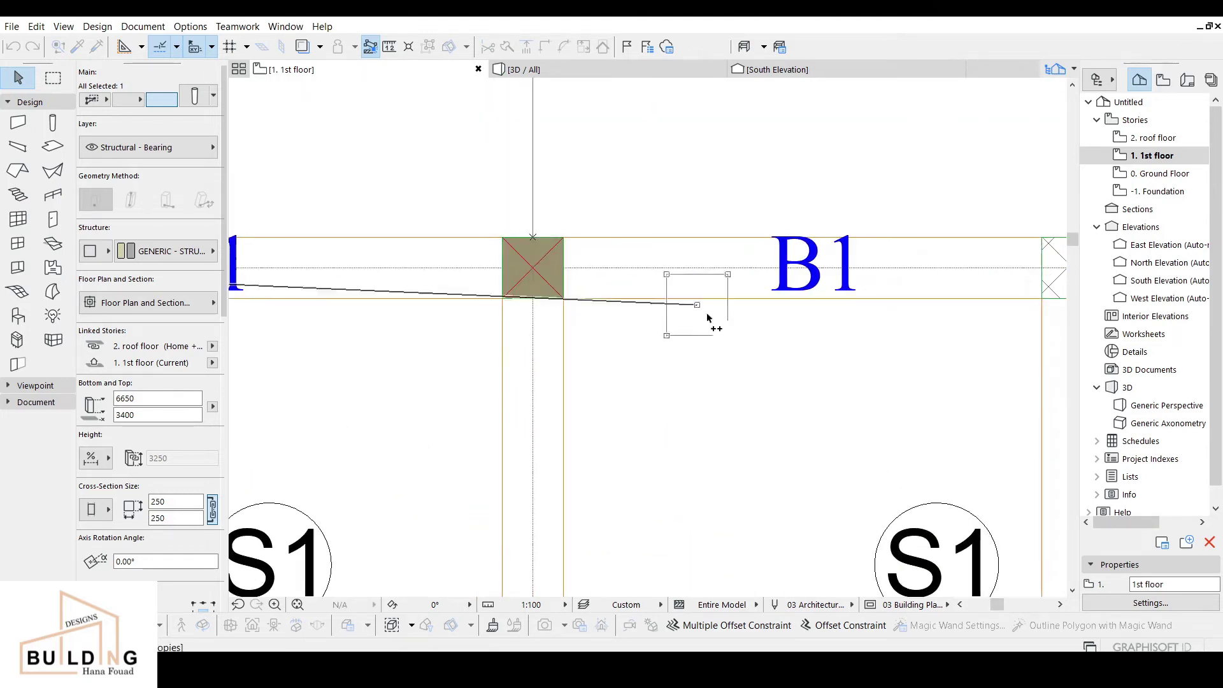
Step: Place two more column copies on axis X 03 at Y 03 and Y 04, completing the upper row
{"action": "scroll", "coordinate": [554, 312], "scroll_direction": "down", "scroll_amount": 3}
{"action": "scroll", "coordinate": [567, 298], "scroll_direction": "up", "scroll_amount": 3}
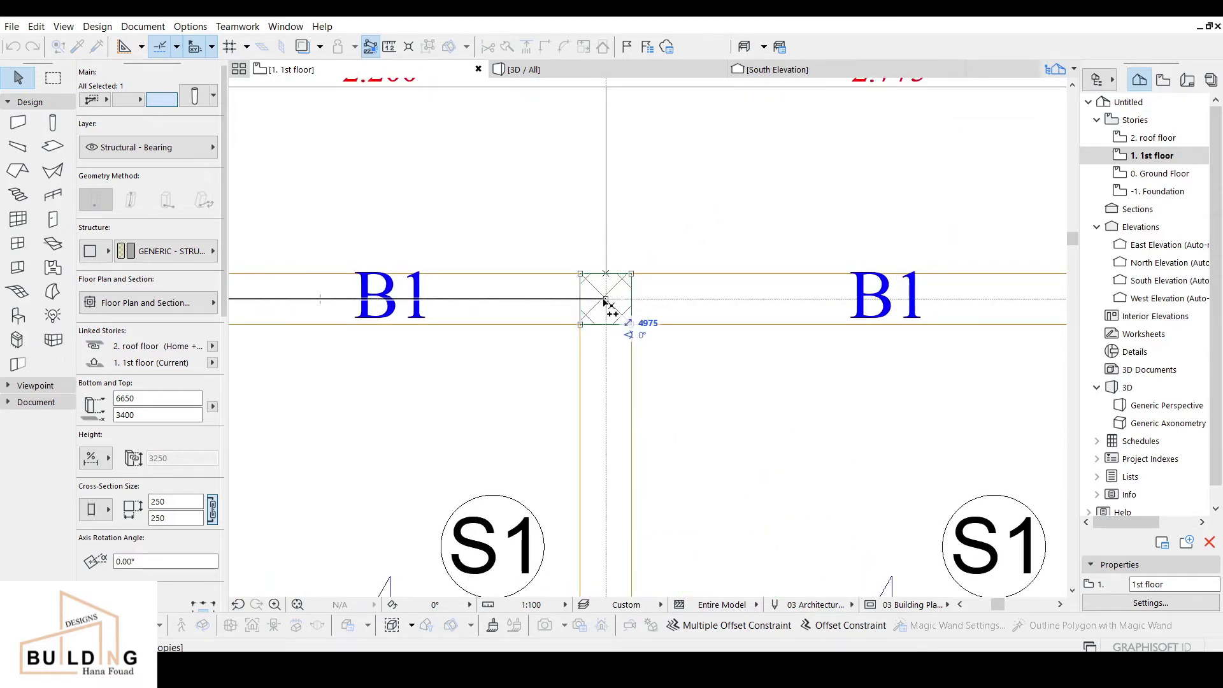
{"action": "left_click", "coordinate": [605, 299]}
{"action": "scroll", "coordinate": [677, 344], "scroll_direction": "down", "scroll_amount": 4}
{"action": "middle_click_drag", "start_coordinate": [835, 357], "coordinate": [478, 355]}
{"action": "scroll", "coordinate": [544, 308], "scroll_direction": "up", "scroll_amount": 3}
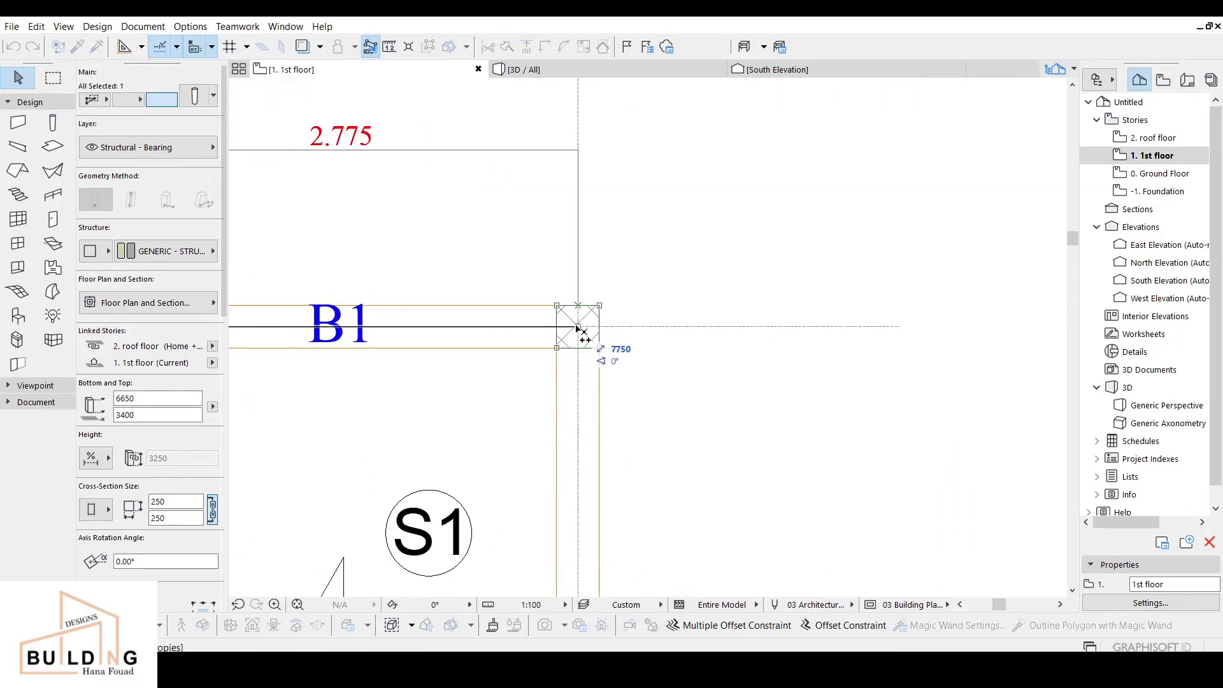
{"action": "right_click", "coordinate": [642, 271]}
{"action": "left_click", "coordinate": [695, 363]}
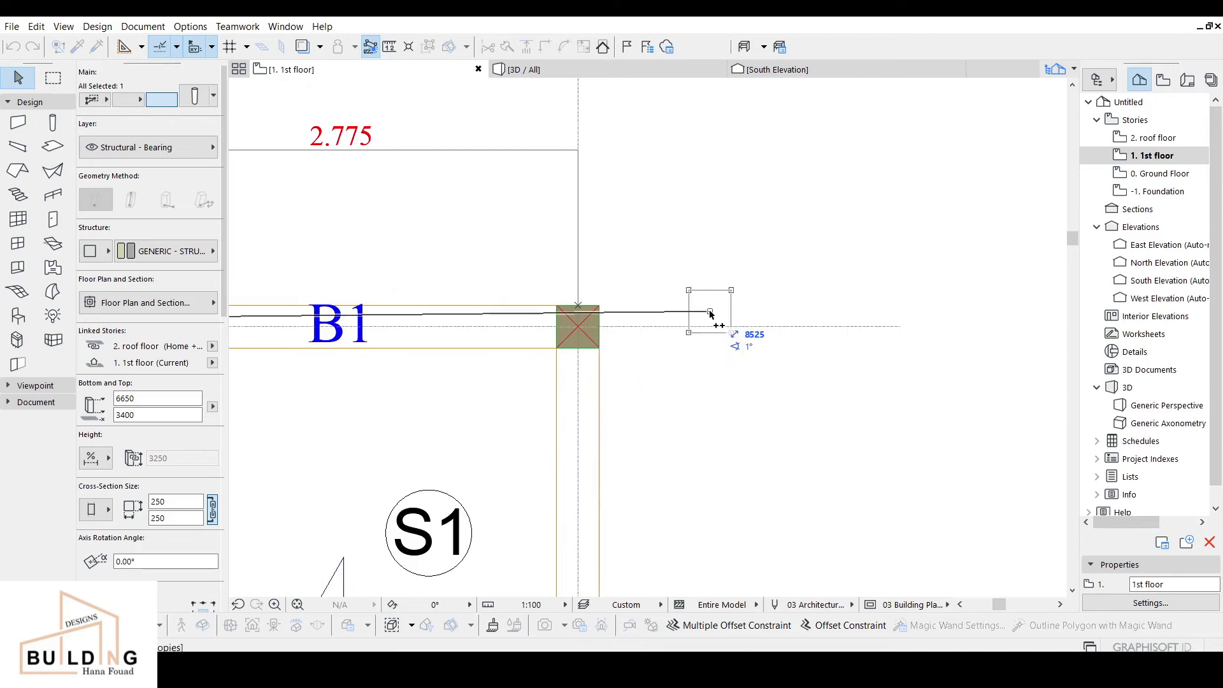
{"action": "left_click", "coordinate": [699, 313]}
{"action": "scroll", "coordinate": [691, 315], "scroll_direction": "down", "scroll_amount": 5}
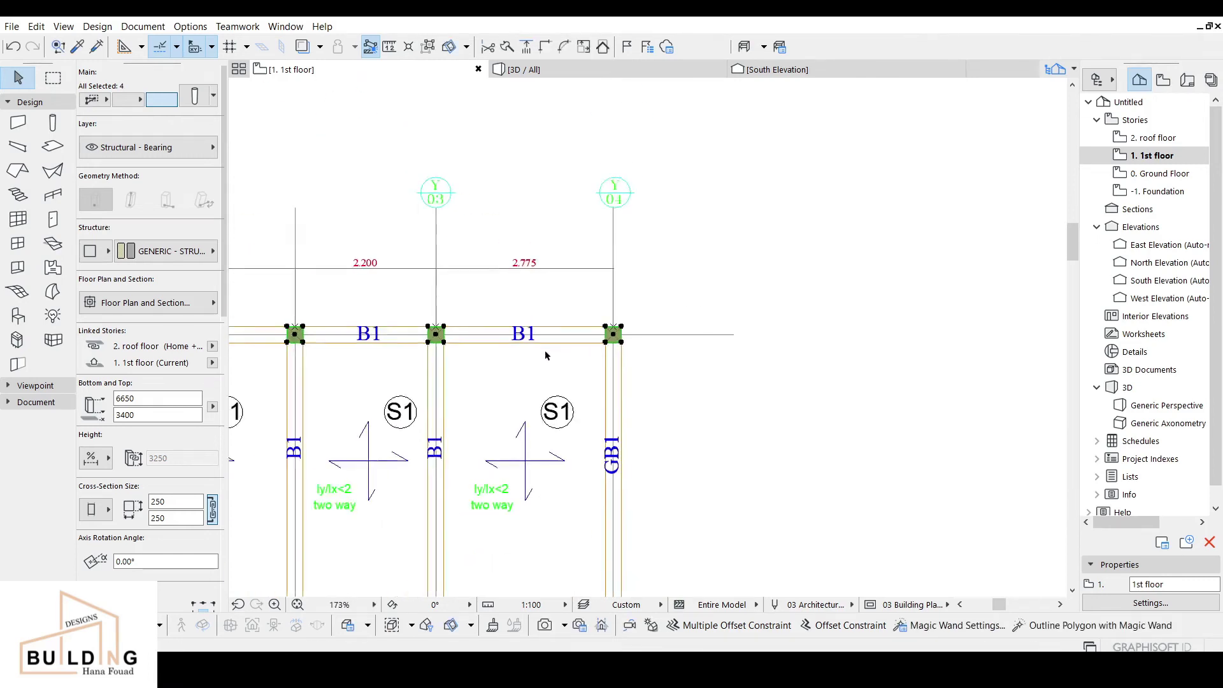
Step: Drag multiple copies of the four upper-row columns from the corner column's centre, placing the first set on the middle row at axis X 02
{"action": "right_click", "coordinate": [348, 257]}
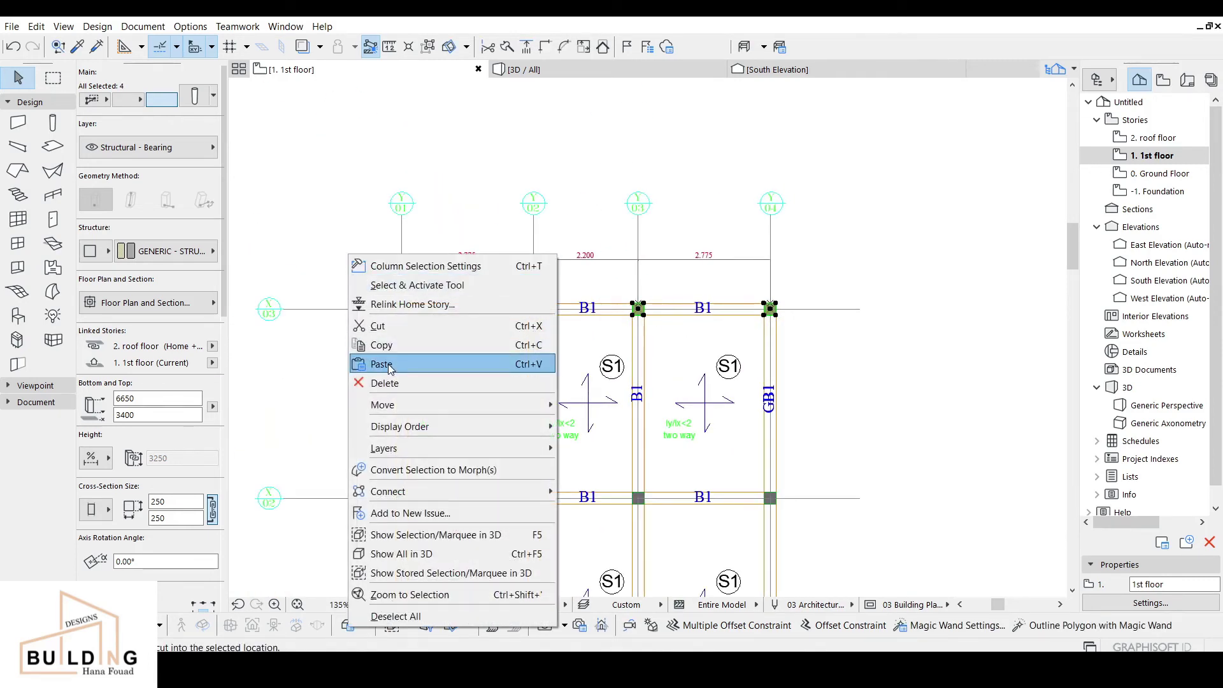
{"action": "mouse_move", "coordinate": [490, 407]}
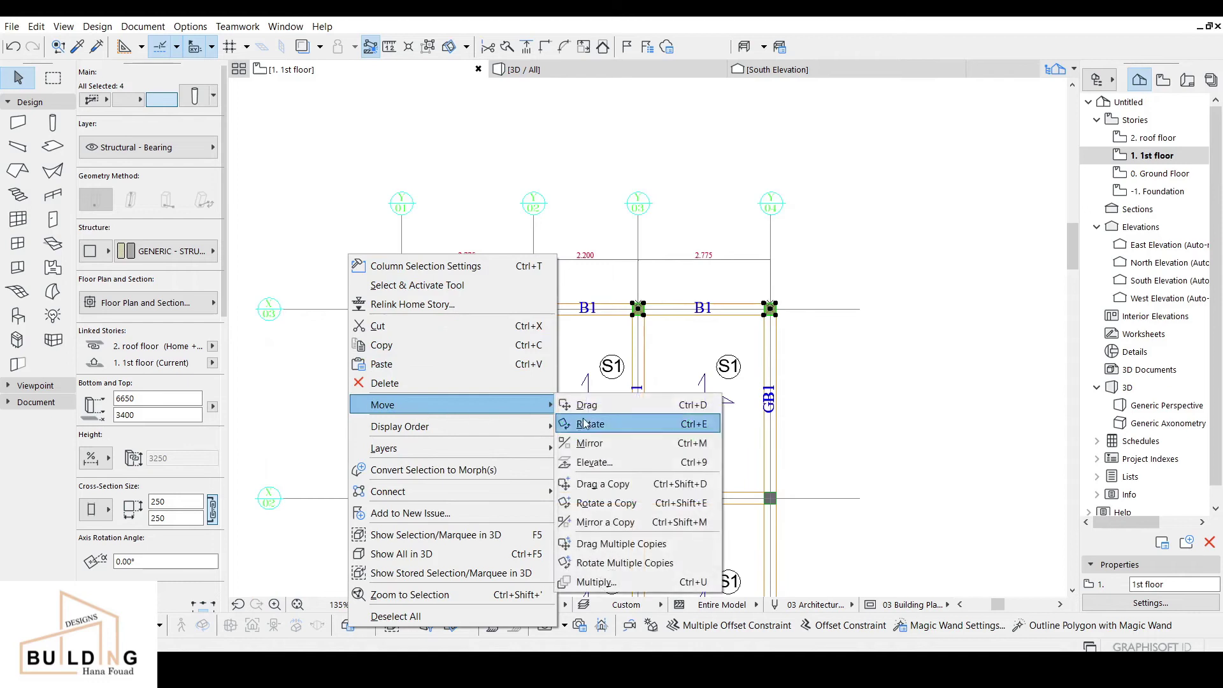
{"action": "left_click", "coordinate": [660, 546]}
{"action": "scroll", "coordinate": [408, 296], "scroll_direction": "up", "scroll_amount": 6}
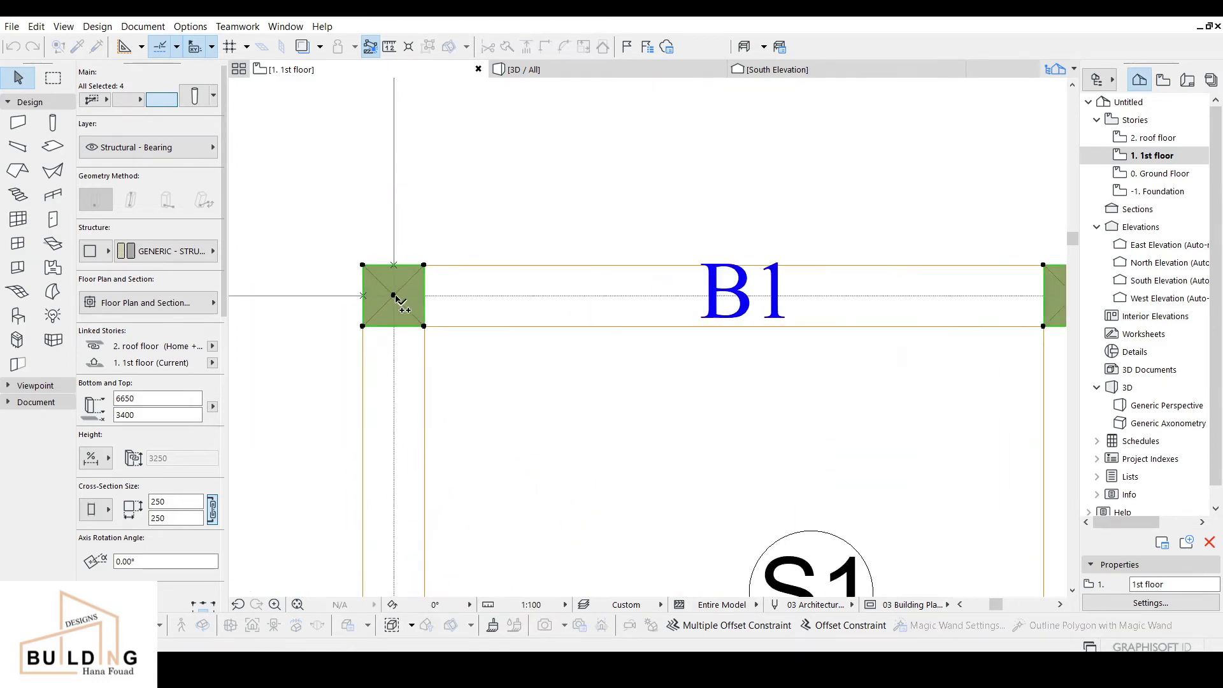
{"action": "middle_click_drag", "start_coordinate": [446, 428], "coordinate": [448, 104]}
{"action": "scroll", "coordinate": [448, 100], "scroll_direction": "down", "scroll_amount": 3}
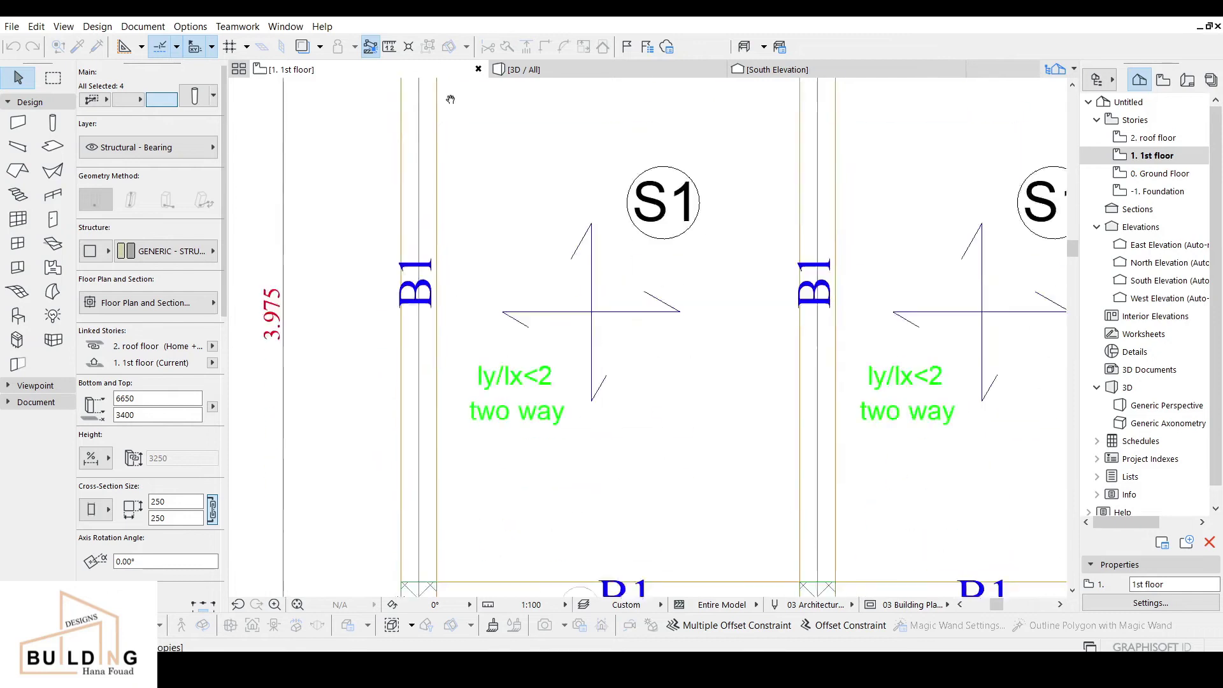
{"action": "middle_click_drag", "start_coordinate": [446, 539], "coordinate": [437, 360]}
{"action": "scroll", "coordinate": [437, 361], "scroll_direction": "down", "scroll_amount": 1}
{"action": "scroll", "coordinate": [439, 359], "scroll_direction": "up", "scroll_amount": 4}
{"action": "left_click", "coordinate": [412, 357]}
Step: Place another copy of the four-column row on the lowest horizontal axis, 9750 mm below the upper row, and finish copying
{"action": "scroll", "coordinate": [495, 500], "scroll_direction": "down", "scroll_amount": 4}
{"action": "middle_click_drag", "start_coordinate": [495, 511], "coordinate": [492, 86]}
{"action": "scroll", "coordinate": [463, 506], "scroll_direction": "up", "scroll_amount": 4}
{"action": "left_click", "coordinate": [455, 511]}
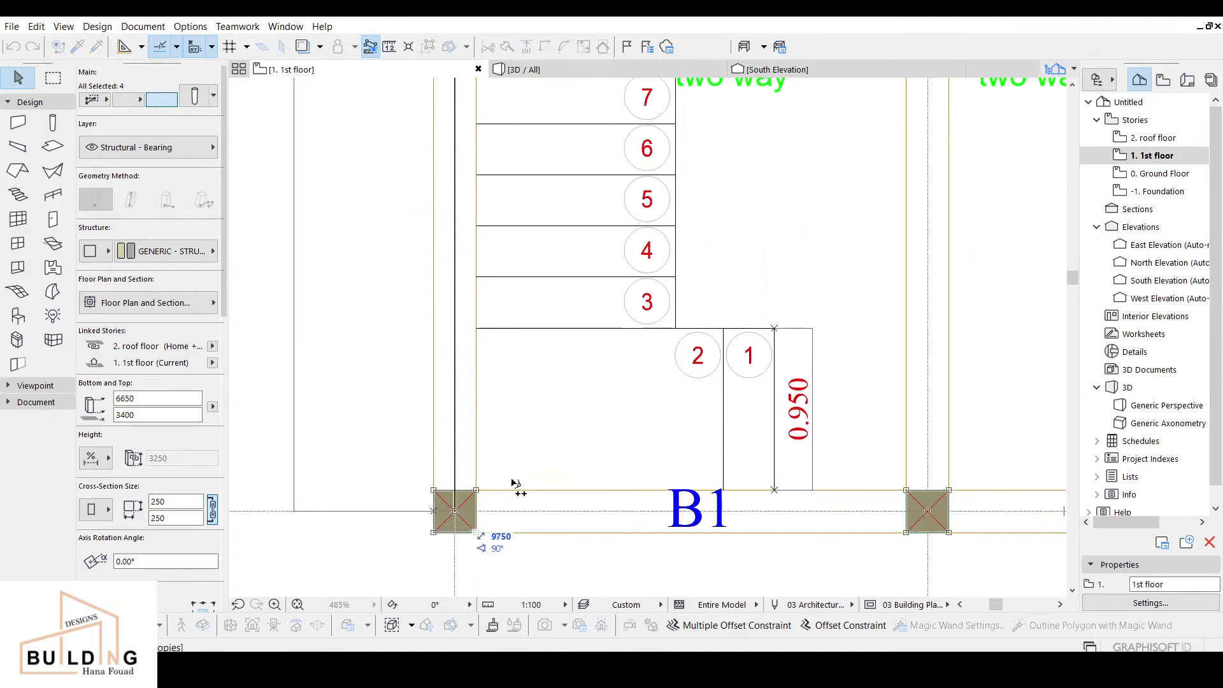
{"action": "scroll", "coordinate": [528, 388], "scroll_direction": "down", "scroll_amount": 4}
{"action": "scroll", "coordinate": [485, 207], "scroll_direction": "down", "scroll_amount": 3}
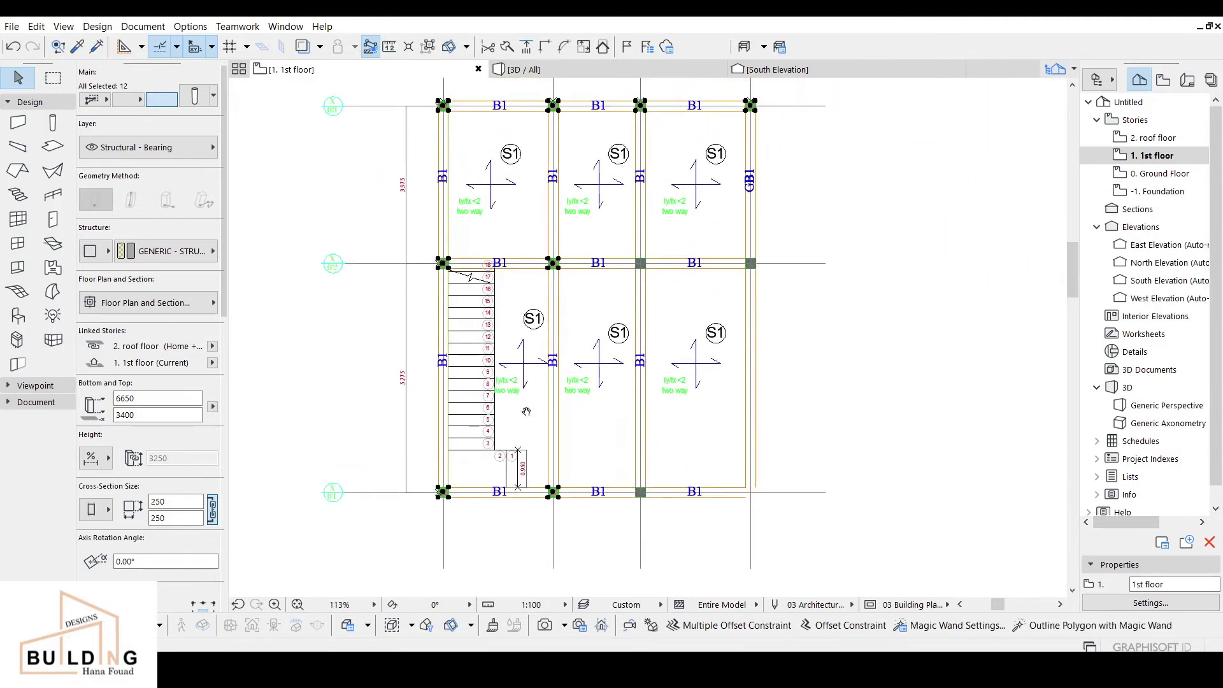
{"action": "key", "text": "Escape"}
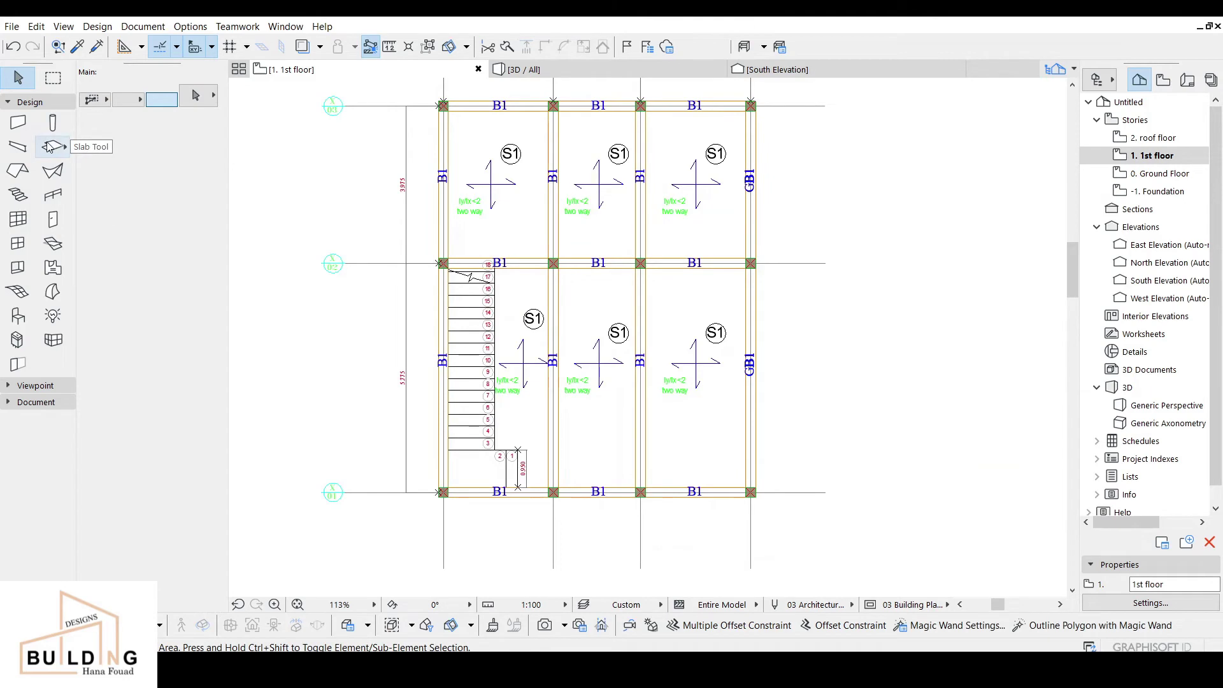
Step: Set the default beam's cross-section to 250 mm wide and 300 mm high
{"action": "left_click", "coordinate": [18, 147]}
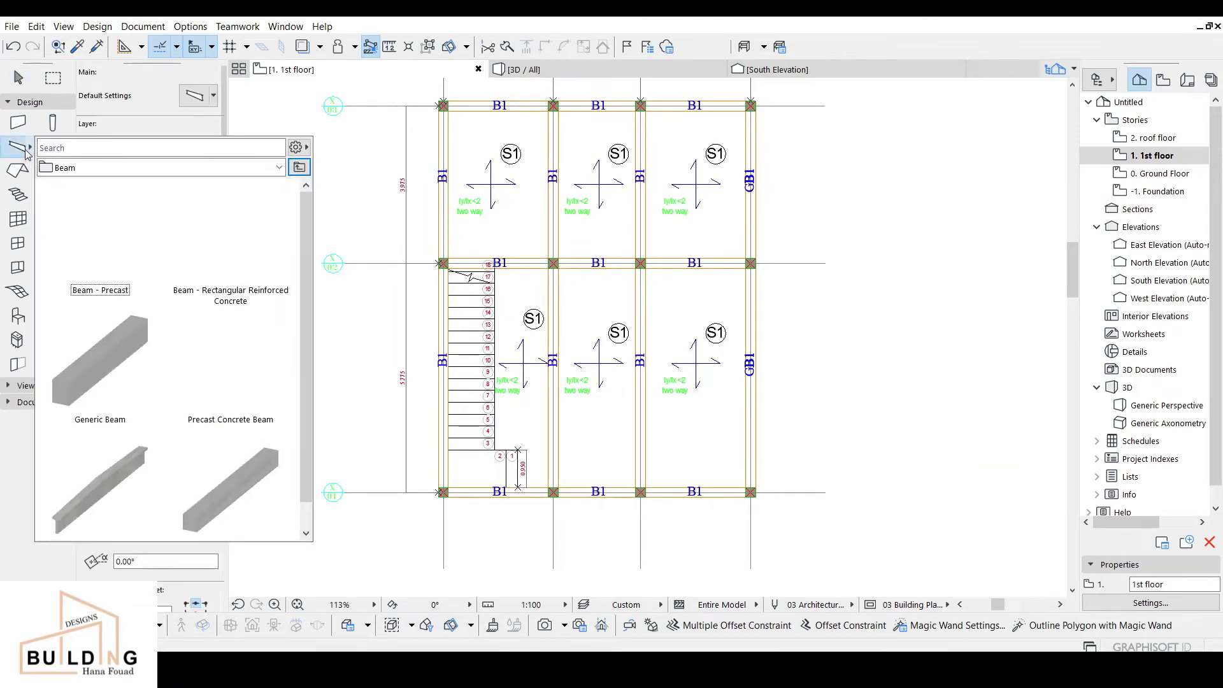
{"action": "left_click", "coordinate": [194, 96]}
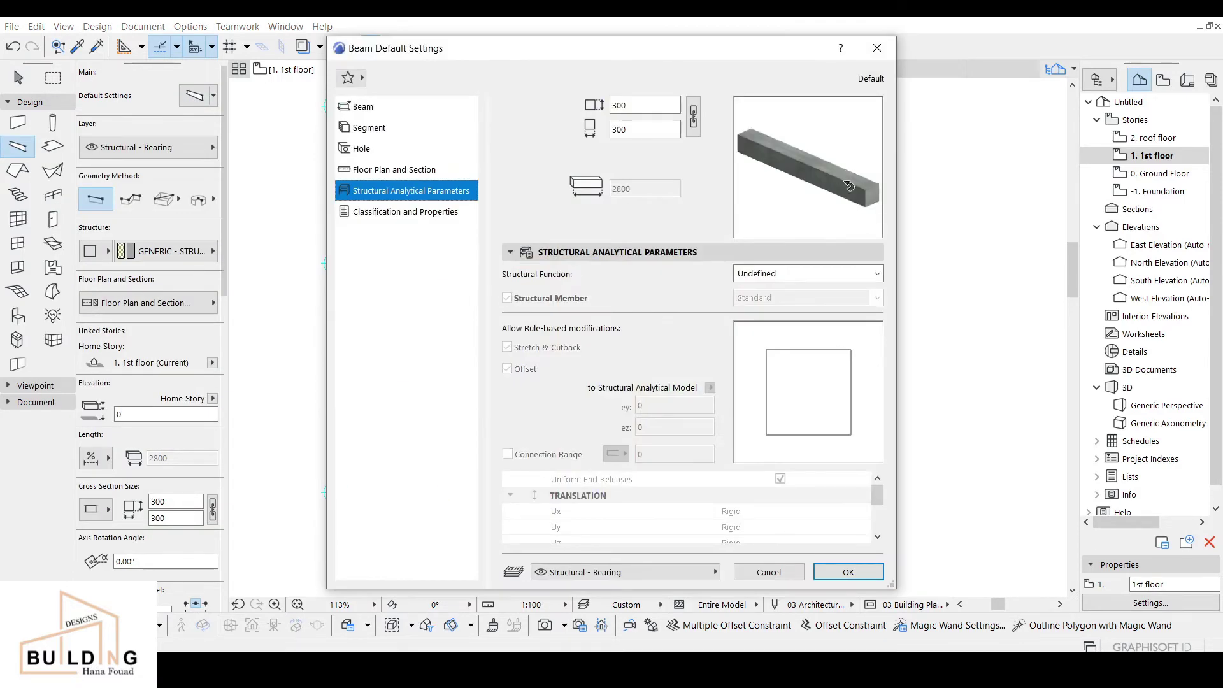
{"action": "left_click", "coordinate": [619, 129]}
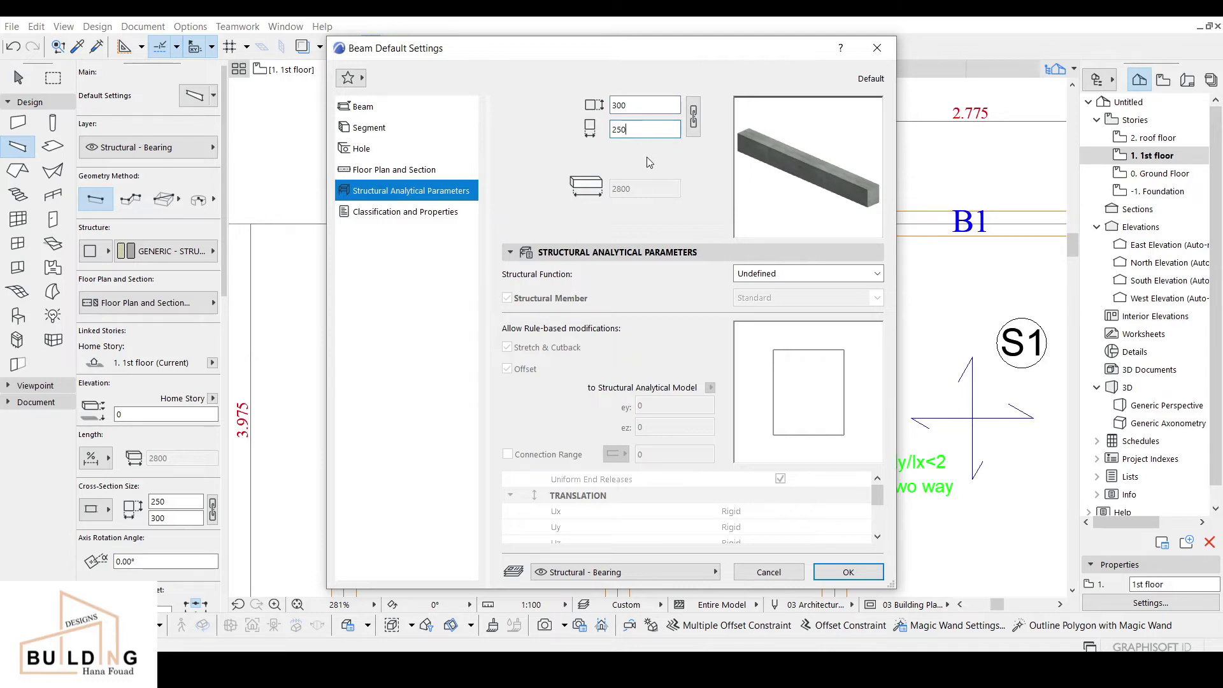
{"action": "left_click", "coordinate": [849, 572]}
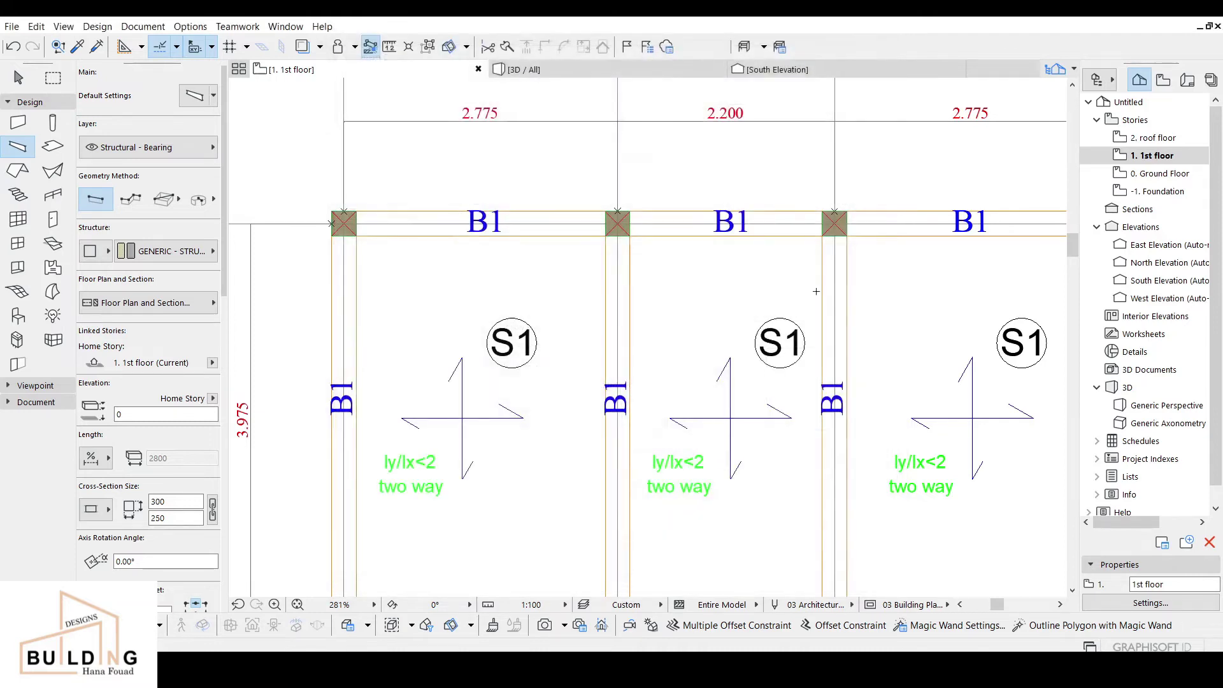
Step: Draw a 7500 mm beam along axis X 03, from the inner face of the Y 01 column to the inner face of the Y 04 column
{"action": "scroll", "coordinate": [303, 237], "scroll_direction": "up", "scroll_amount": 4}
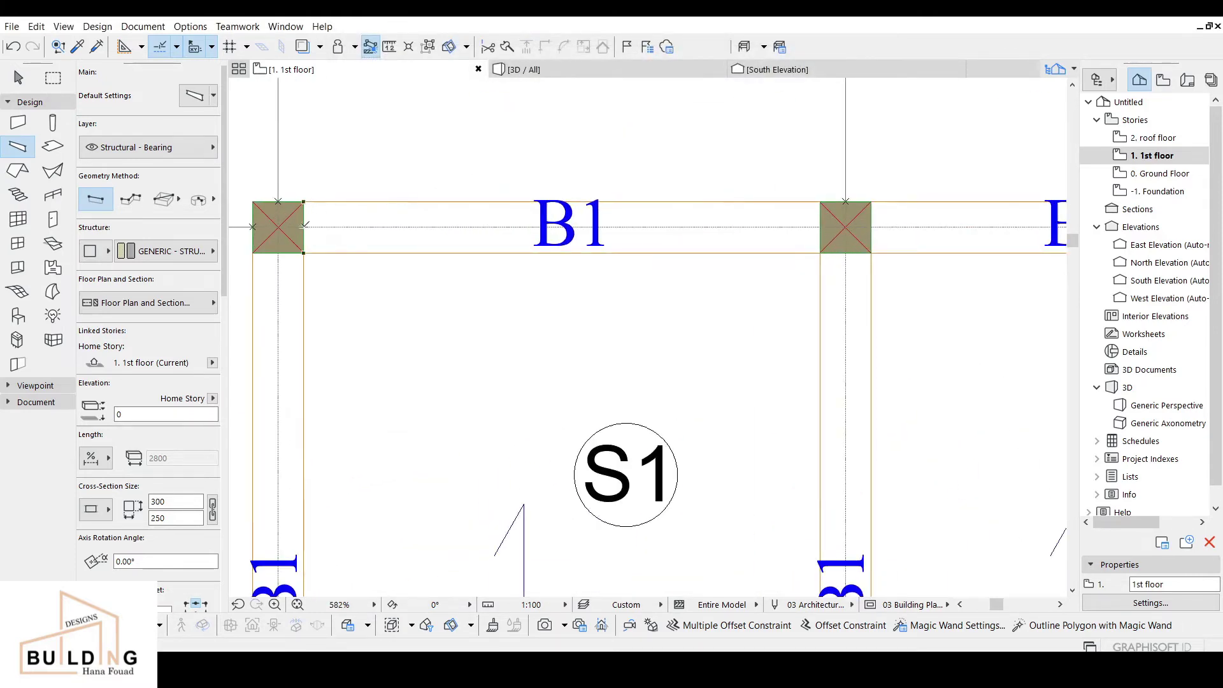
{"action": "left_click", "coordinate": [304, 226]}
{"action": "scroll", "coordinate": [466, 227], "scroll_direction": "down", "scroll_amount": 2}
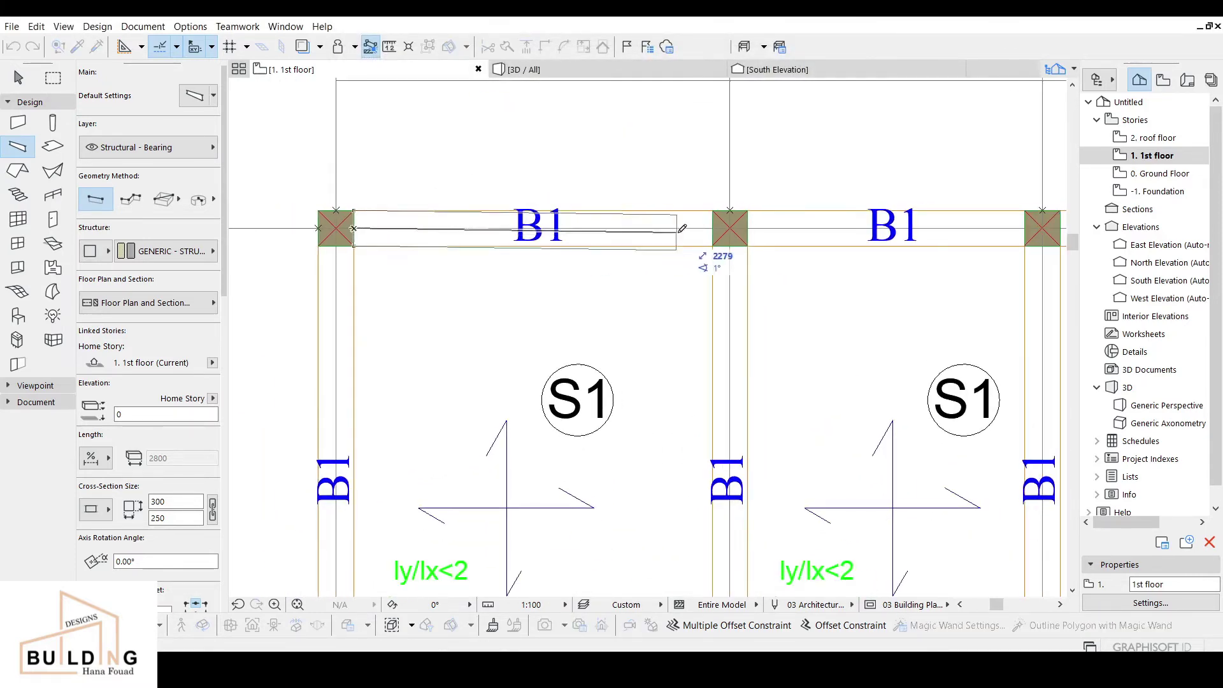
{"action": "scroll", "coordinate": [763, 237], "scroll_direction": "down", "scroll_amount": 2}
{"action": "middle_click_drag", "start_coordinate": [764, 237], "coordinate": [328, 244]}
{"action": "scroll", "coordinate": [787, 237], "scroll_direction": "up", "scroll_amount": 2}
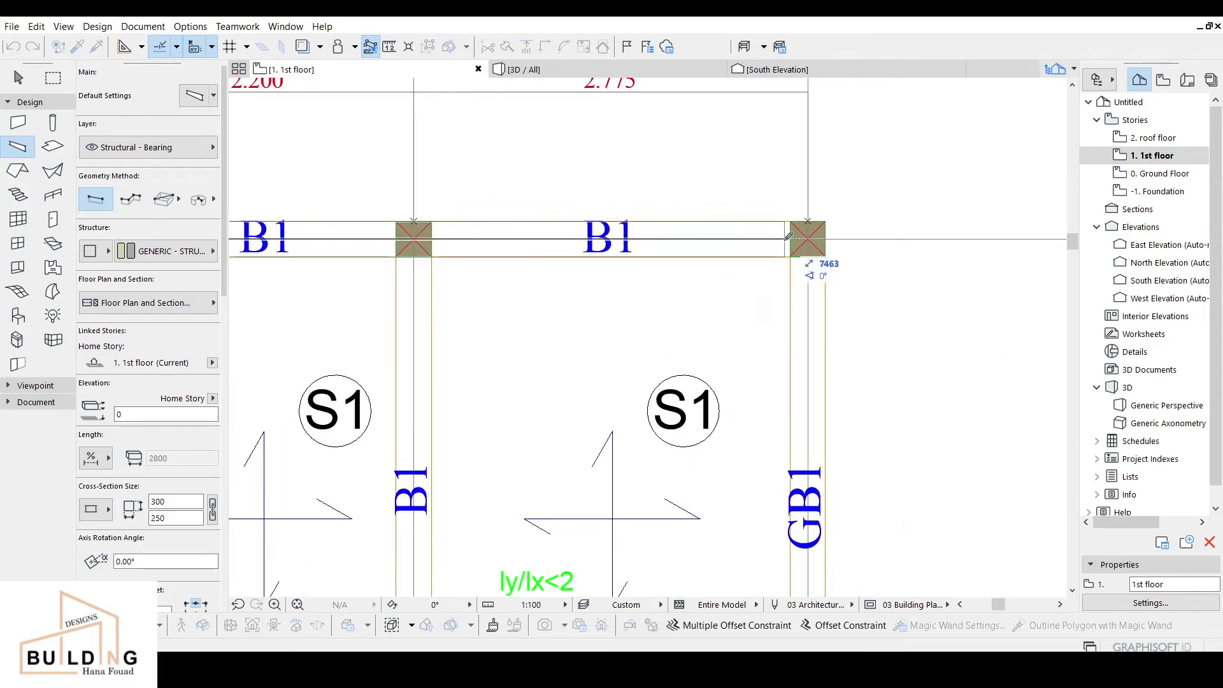
{"action": "left_click", "coordinate": [790, 237]}
{"action": "scroll", "coordinate": [791, 238], "scroll_direction": "down", "scroll_amount": 5}
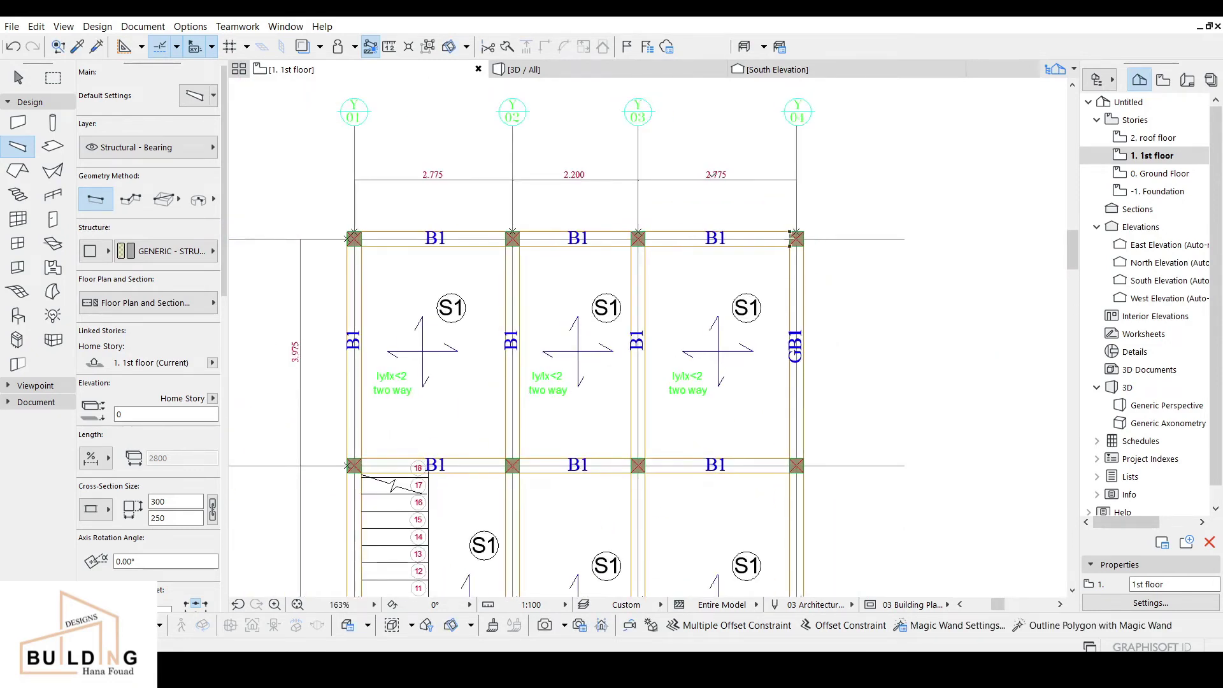
{"action": "key", "text": "Escape"}
Step: In the South Elevation, raise the new beam by 300 mm so its underside rests on the 1st floor level line
{"action": "left_click", "coordinate": [766, 66]}
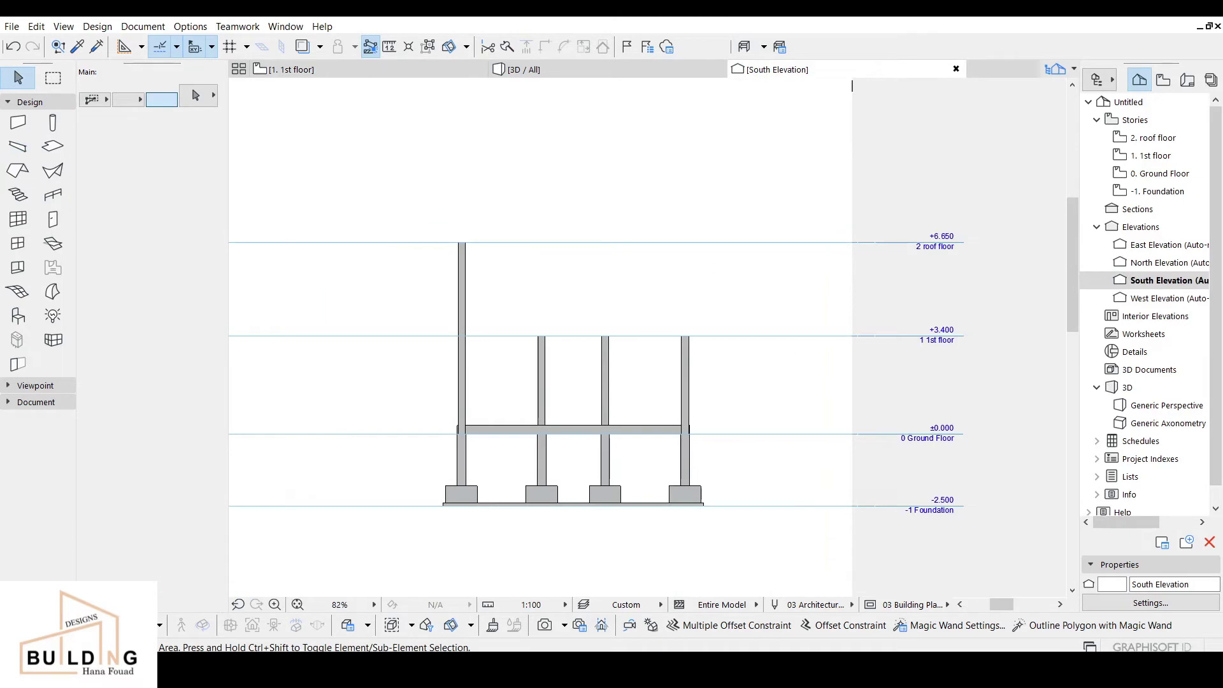
{"action": "scroll", "coordinate": [509, 340], "scroll_direction": "up", "scroll_amount": 2}
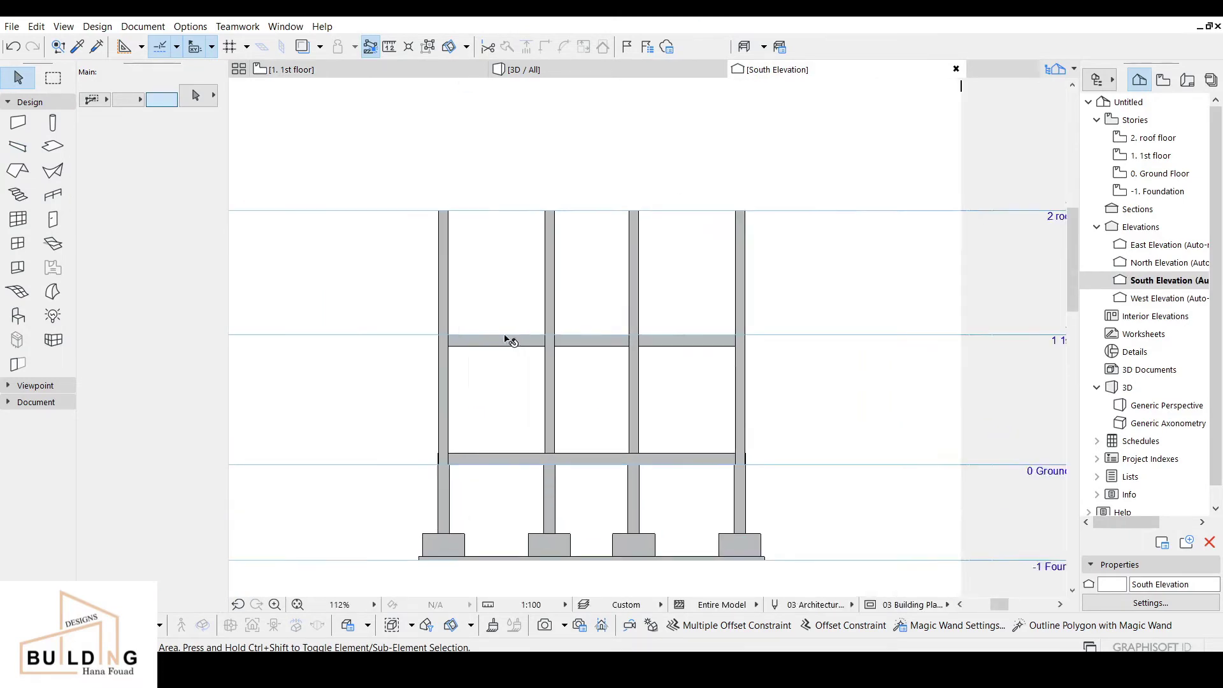
{"action": "scroll", "coordinate": [509, 340], "scroll_direction": "up", "scroll_amount": 2}
{"action": "left_click", "coordinate": [479, 346]}
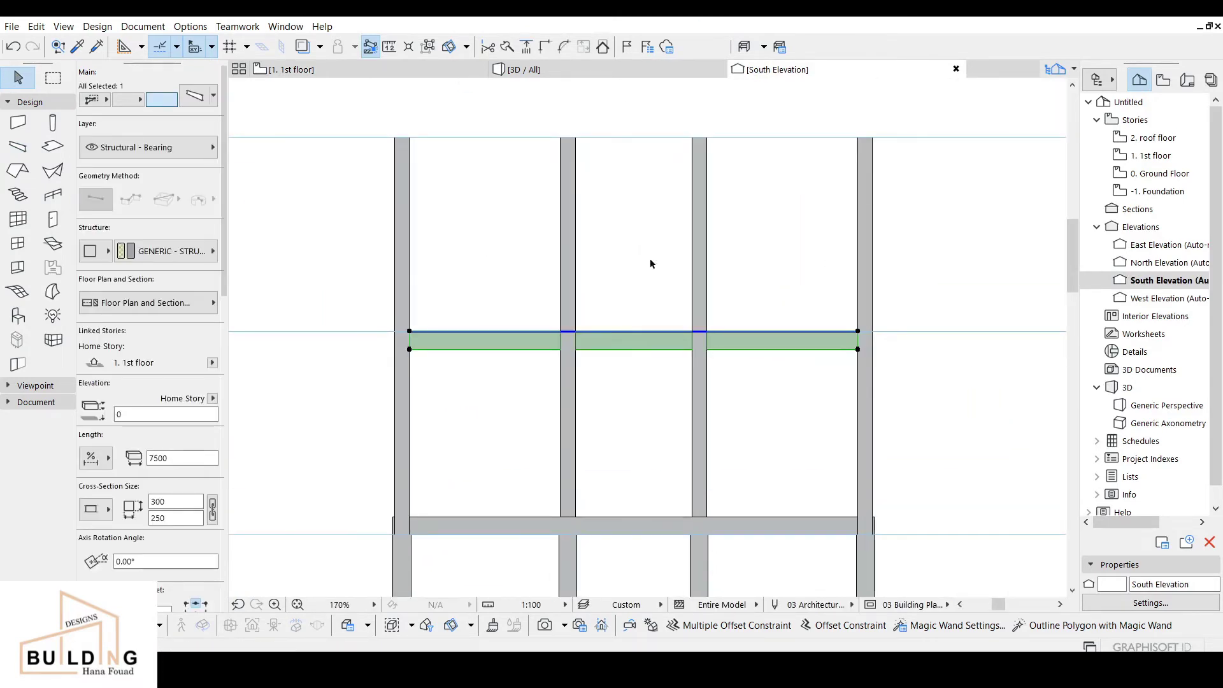
{"action": "scroll", "coordinate": [446, 372], "scroll_direction": "up", "scroll_amount": 2}
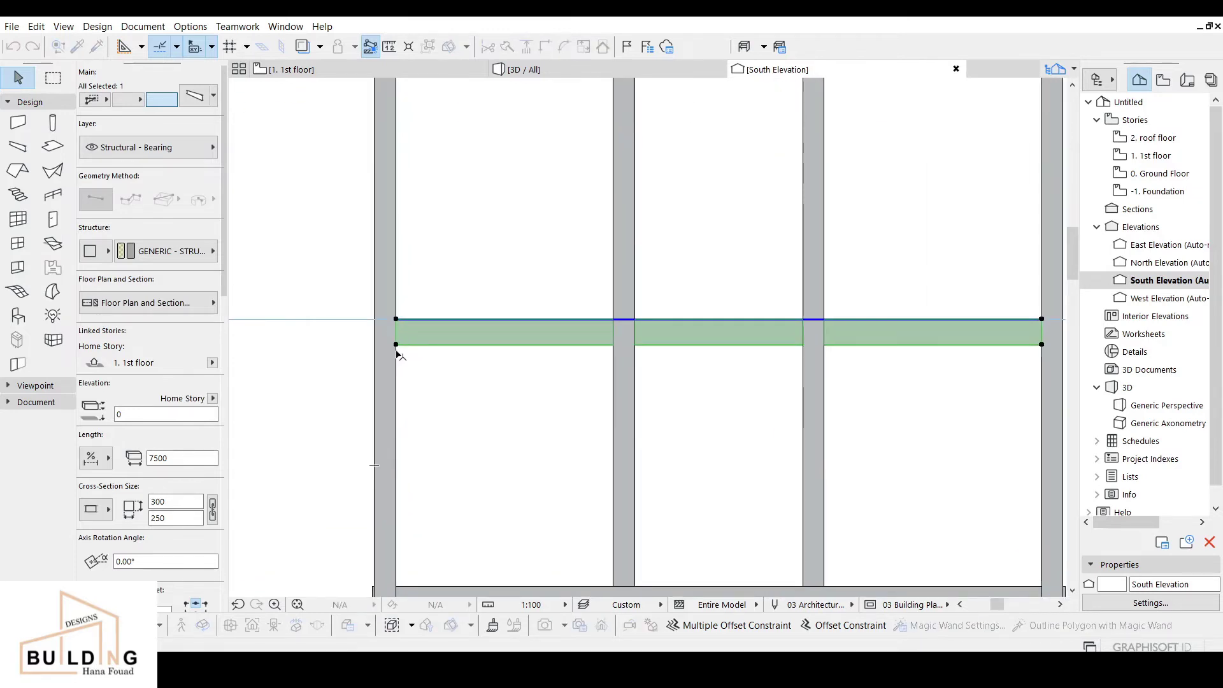
{"action": "left_click", "coordinate": [397, 346]}
{"action": "left_click", "coordinate": [414, 349]}
{"action": "left_click", "coordinate": [396, 319]}
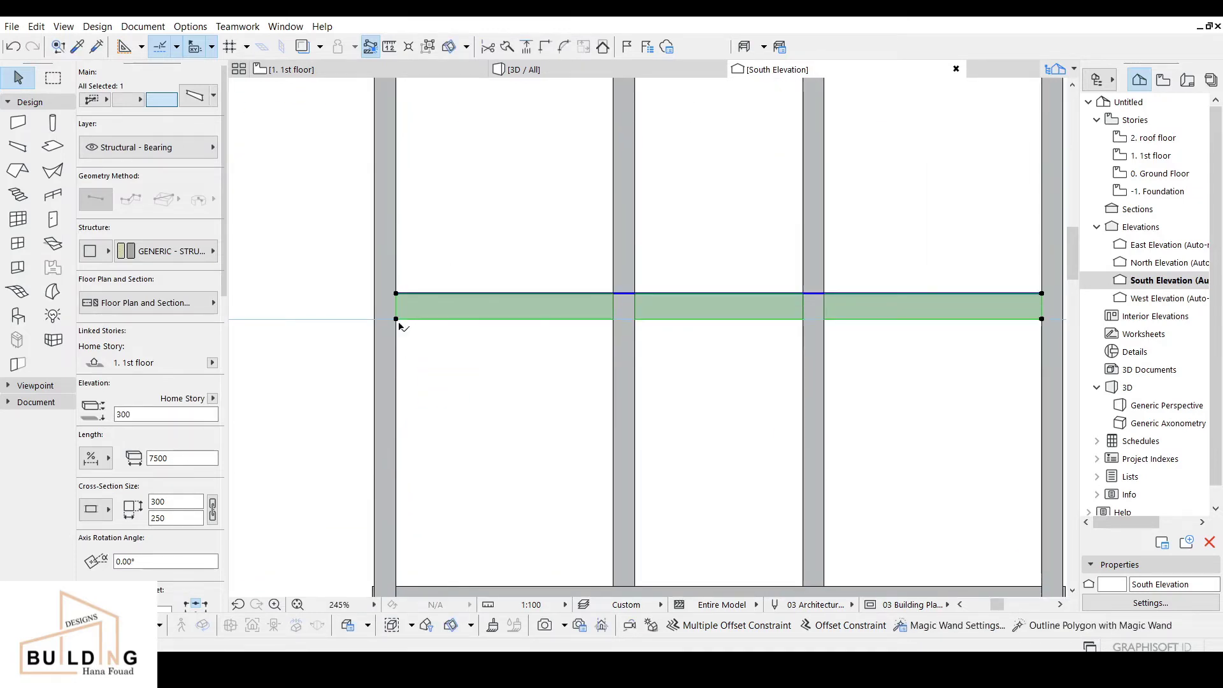
{"action": "left_click", "coordinate": [479, 351]}
{"action": "scroll", "coordinate": [479, 351], "scroll_direction": "down", "scroll_amount": 3}
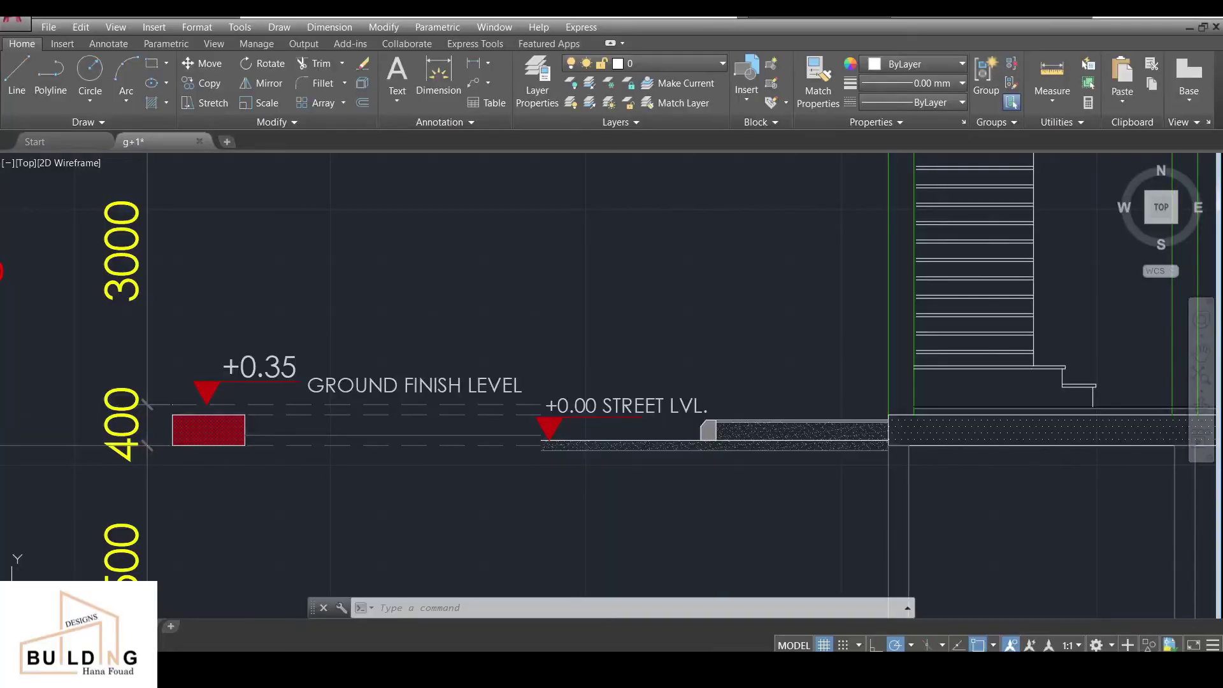
Step: Switch to the AutoCAD section drawing and examine the slab position at the mezzanine floor finish level
{"action": "scroll", "coordinate": [585, 342], "scroll_direction": "down", "scroll_amount": 5}
{"action": "scroll", "coordinate": [705, 453], "scroll_direction": "up", "scroll_amount": 10}
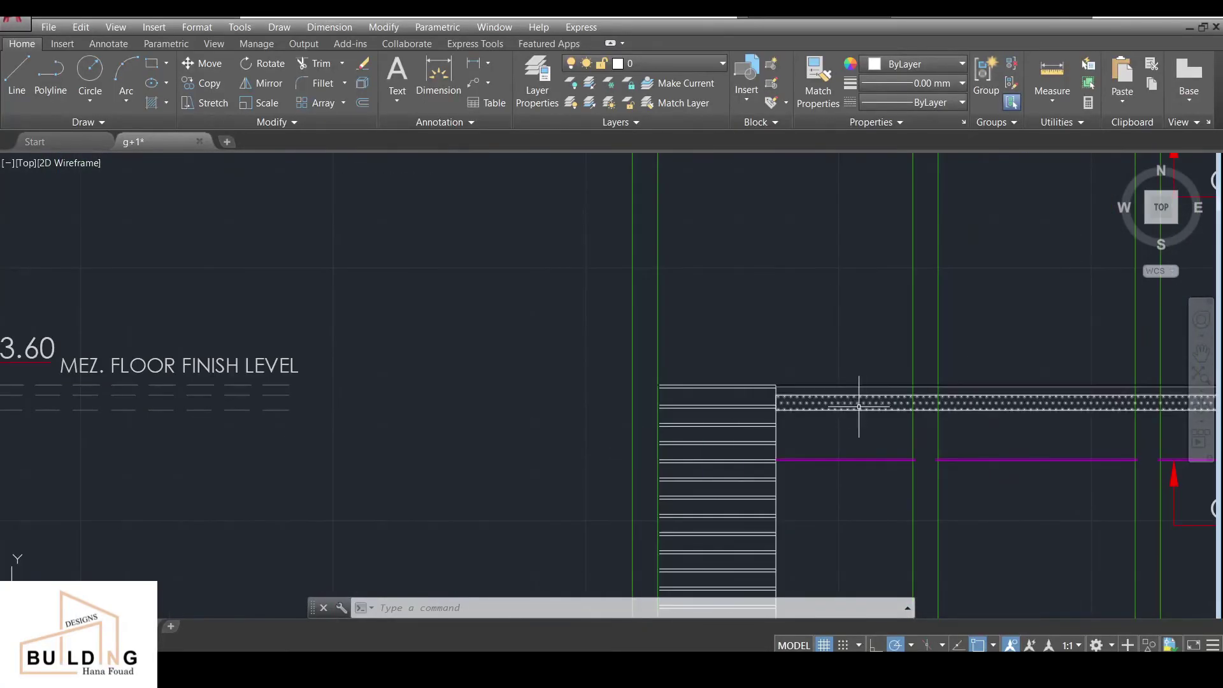
{"action": "middle_click_drag", "start_coordinate": [849, 400], "coordinate": [969, 400]}
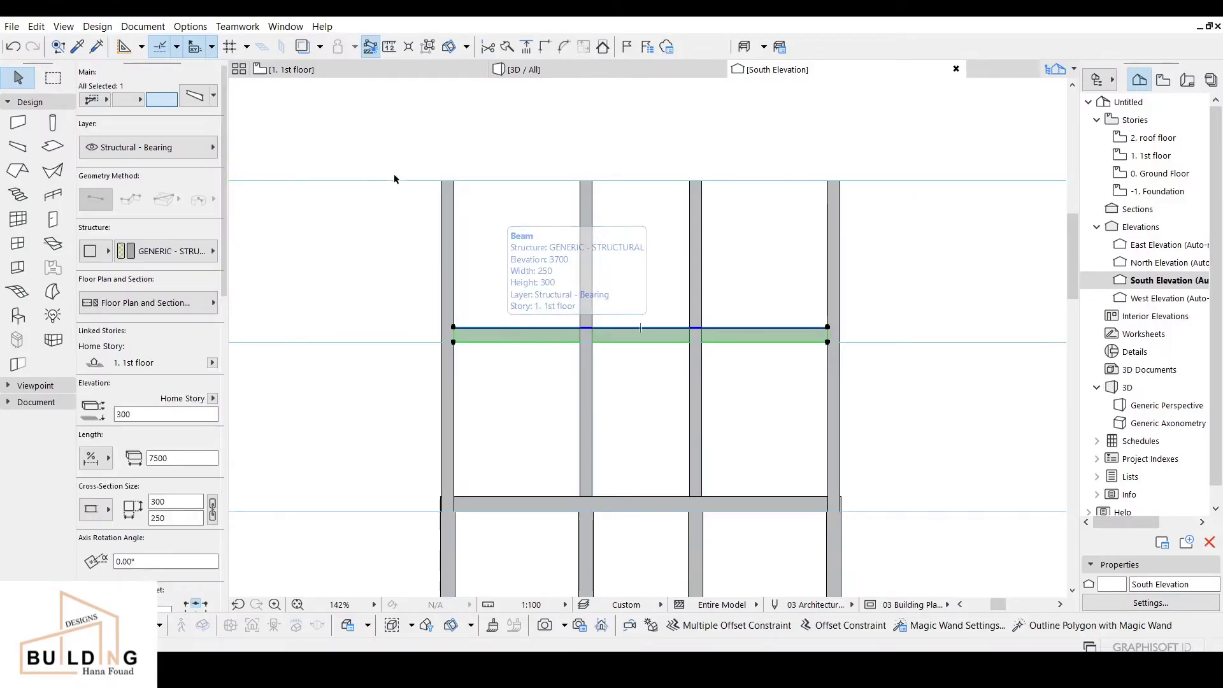
Step: In the Archicad 1st floor plan, drag multiple copies of the X 03 beam from its Y 01 end, placing the first on axis X 02
{"action": "left_click", "coordinate": [396, 178]}
{"action": "left_click", "coordinate": [382, 76]}
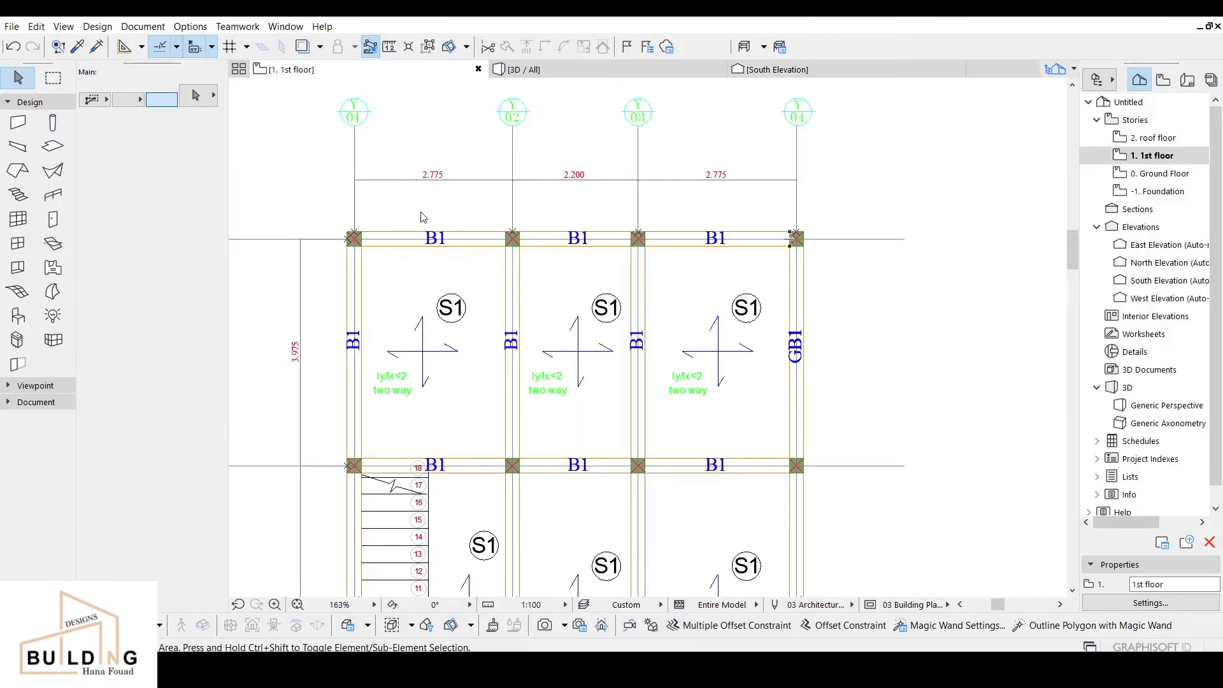
{"action": "scroll", "coordinate": [391, 237], "scroll_direction": "up", "scroll_amount": 3}
{"action": "left_click", "coordinate": [394, 245]}
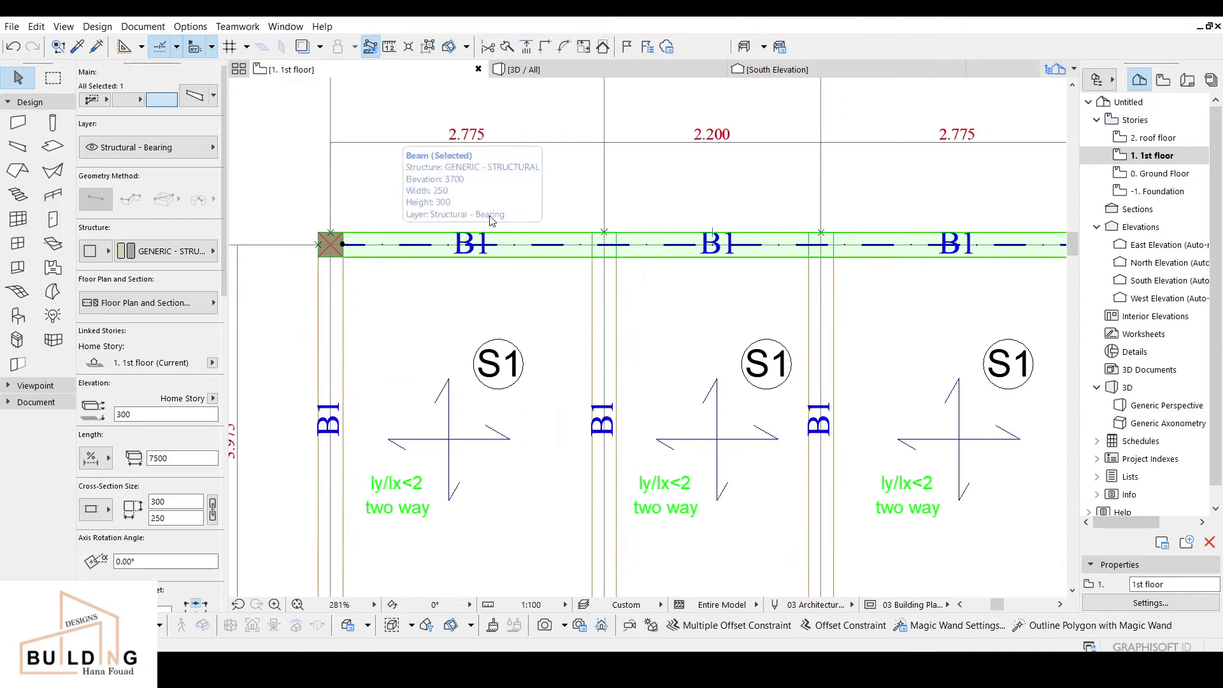
{"action": "right_click", "coordinate": [446, 206]}
{"action": "mouse_move", "coordinate": [549, 355]}
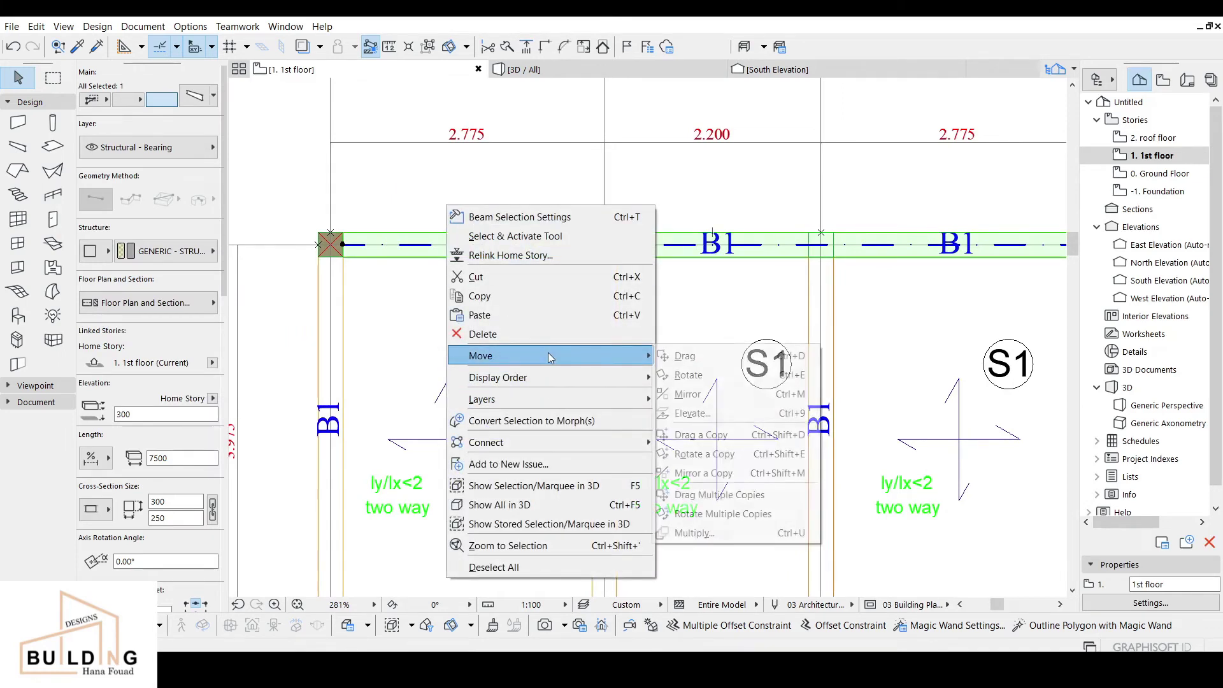
{"action": "left_click", "coordinate": [729, 499]}
{"action": "scroll", "coordinate": [342, 258], "scroll_direction": "up", "scroll_amount": 4}
{"action": "left_click", "coordinate": [341, 255]}
{"action": "scroll", "coordinate": [430, 449], "scroll_direction": "down", "scroll_amount": 3}
{"action": "middle_click_drag", "start_coordinate": [430, 448], "coordinate": [445, 151]}
{"action": "scroll", "coordinate": [404, 468], "scroll_direction": "up", "scroll_amount": 3}
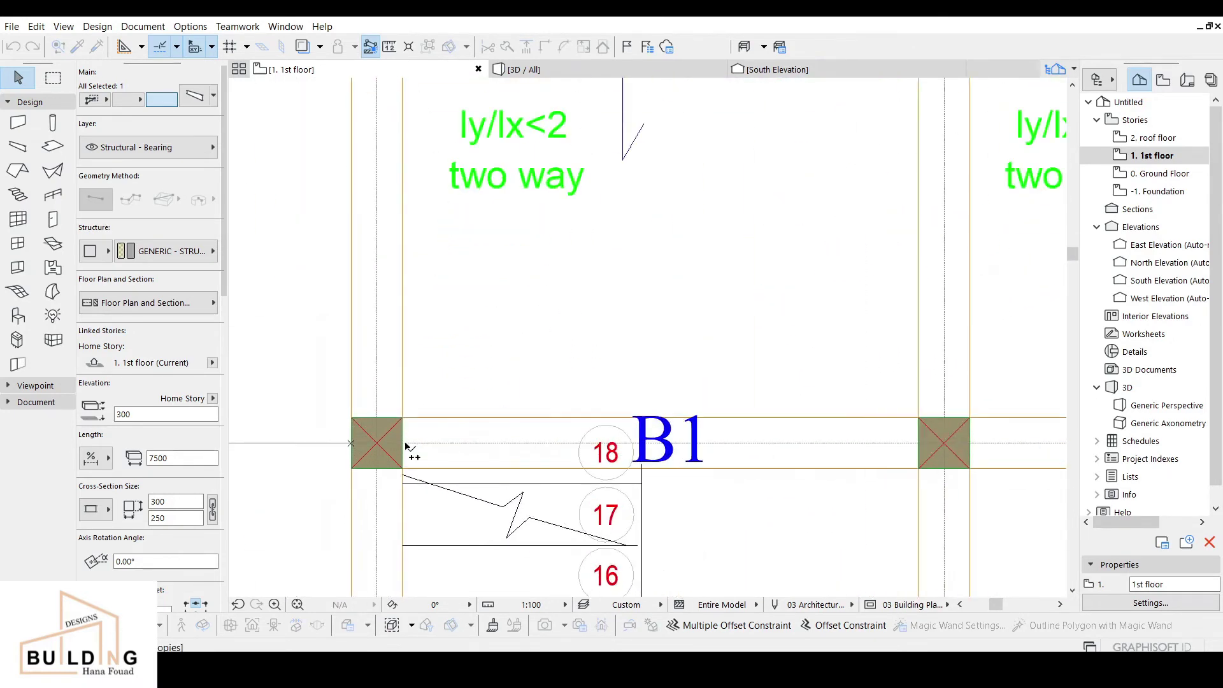
{"action": "left_click", "coordinate": [404, 444]}
Step: Place another copy of the beam on axis X 01, 9750 mm below the original
{"action": "scroll", "coordinate": [431, 540], "scroll_direction": "down", "scroll_amount": 3}
{"action": "middle_click_drag", "start_coordinate": [432, 528], "coordinate": [425, 136]}
{"action": "scroll", "coordinate": [433, 466], "scroll_direction": "down", "scroll_amount": 1}
{"action": "middle_click_drag", "start_coordinate": [433, 462], "coordinate": [430, 172]}
{"action": "scroll", "coordinate": [426, 464], "scroll_direction": "up", "scroll_amount": 4}
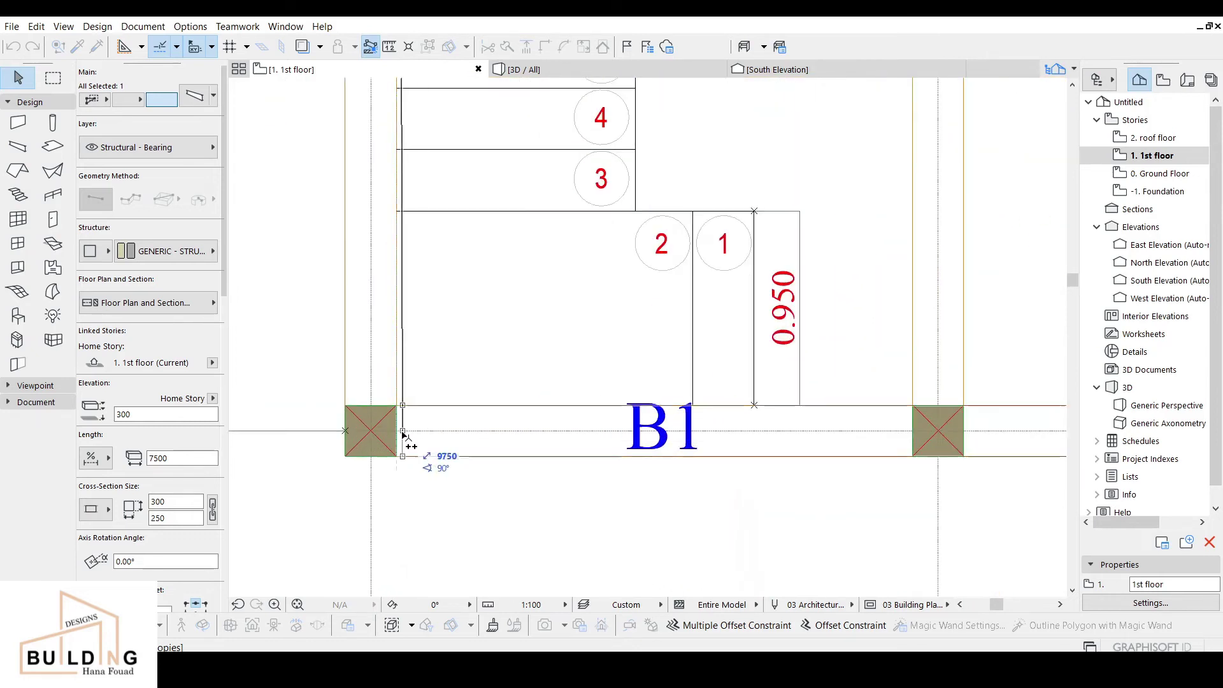
{"action": "scroll", "coordinate": [510, 249], "scroll_direction": "down", "scroll_amount": 3}
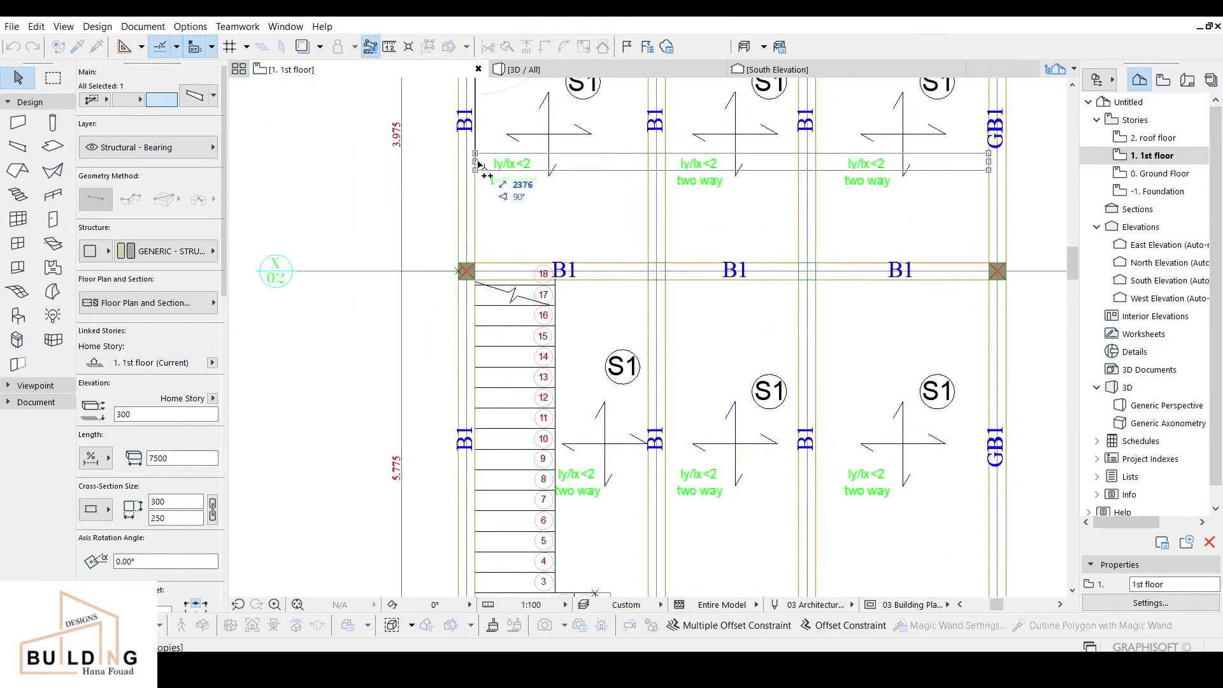
Step: Place one extra beam copy just below the X 03 beam, starting at the outer edge of the Y 01 beam outline, and finish copying
{"action": "middle_click_drag", "start_coordinate": [478, 164], "coordinate": [475, 484]}
{"action": "scroll", "coordinate": [477, 484], "scroll_direction": "up", "scroll_amount": 1}
{"action": "scroll", "coordinate": [471, 324], "scroll_direction": "up", "scroll_amount": 1}
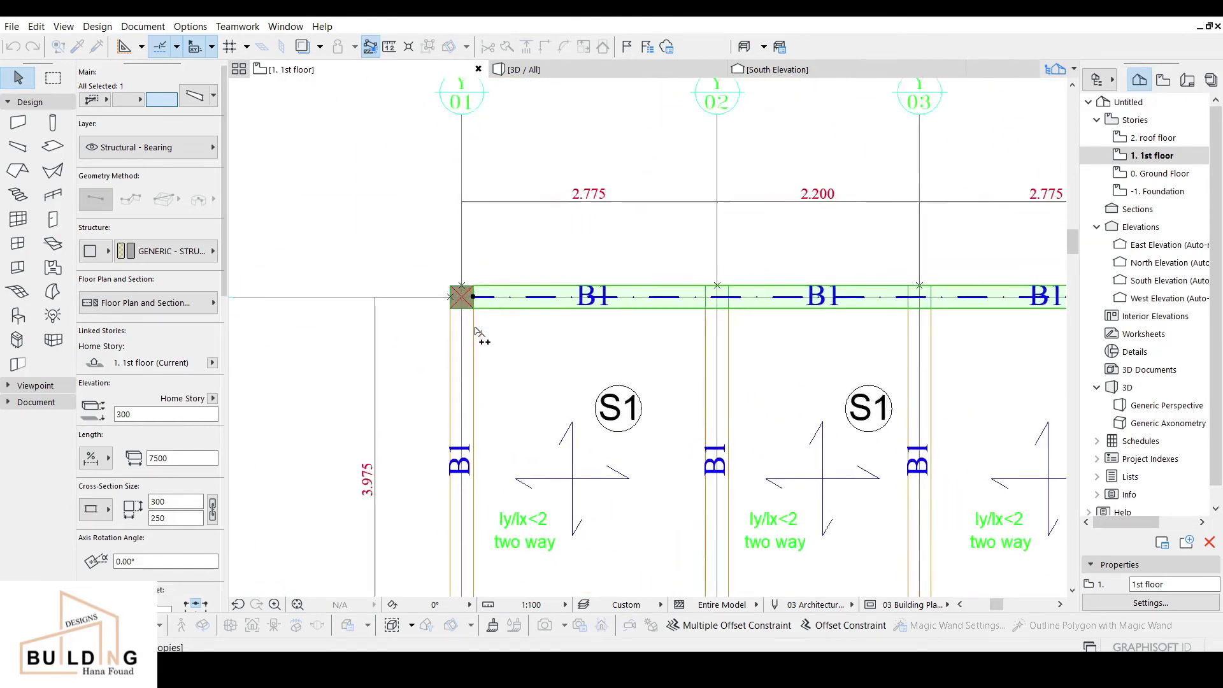
{"action": "left_click", "coordinate": [454, 355]}
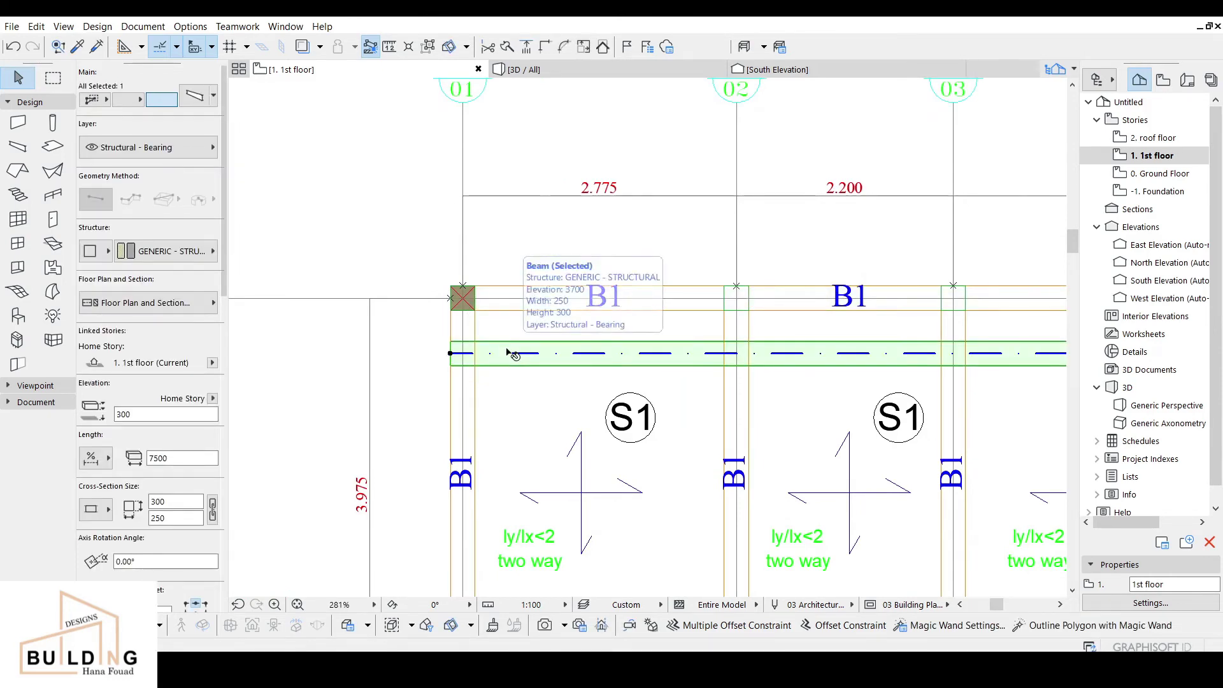
Step: Rotate the extra beam 90° clockwise about its Y 01 end so it runs vertically down the plan
{"action": "left_click", "coordinate": [451, 353]}
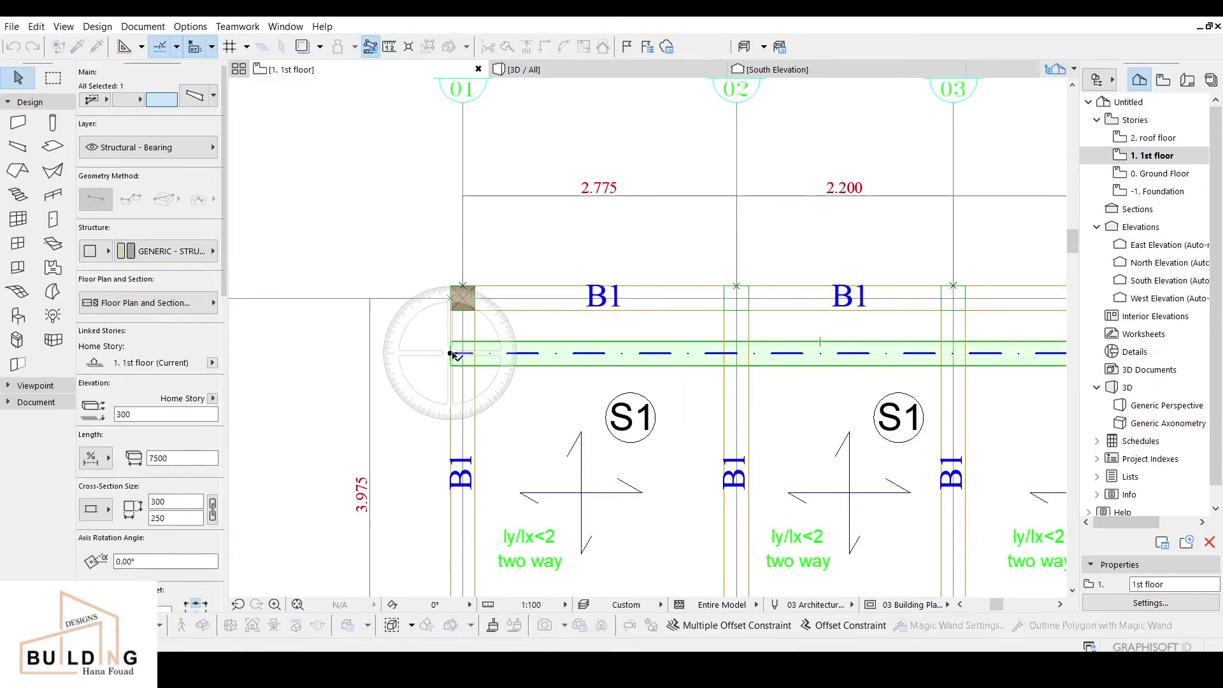
{"action": "left_click", "coordinate": [836, 352]}
{"action": "scroll", "coordinate": [644, 433], "scroll_direction": "down", "scroll_amount": 3}
{"action": "scroll", "coordinate": [485, 484], "scroll_direction": "up", "scroll_amount": 2}
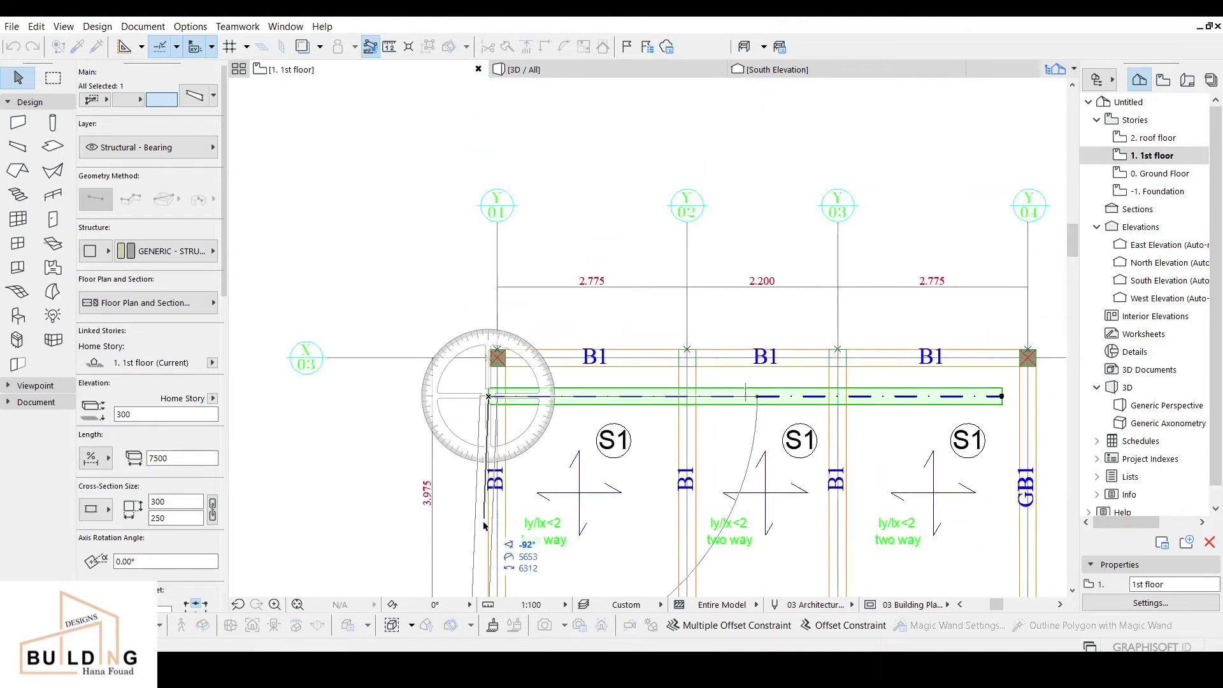
{"action": "left_click", "coordinate": [487, 530]}
Step: Drag the vertical beam by its upper end to the midpoint of the lower face of the column at Y 01 and X 03
{"action": "scroll", "coordinate": [493, 390], "scroll_direction": "up", "scroll_amount": 3}
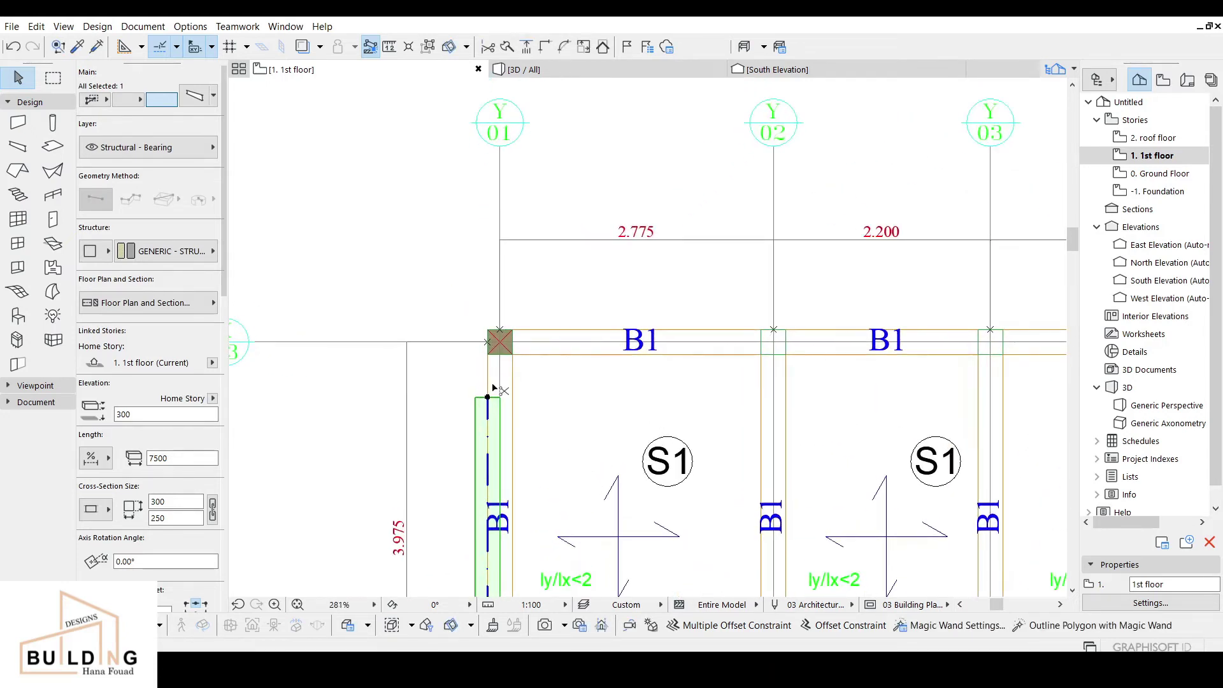
{"action": "scroll", "coordinate": [492, 388], "scroll_direction": "up", "scroll_amount": 3}
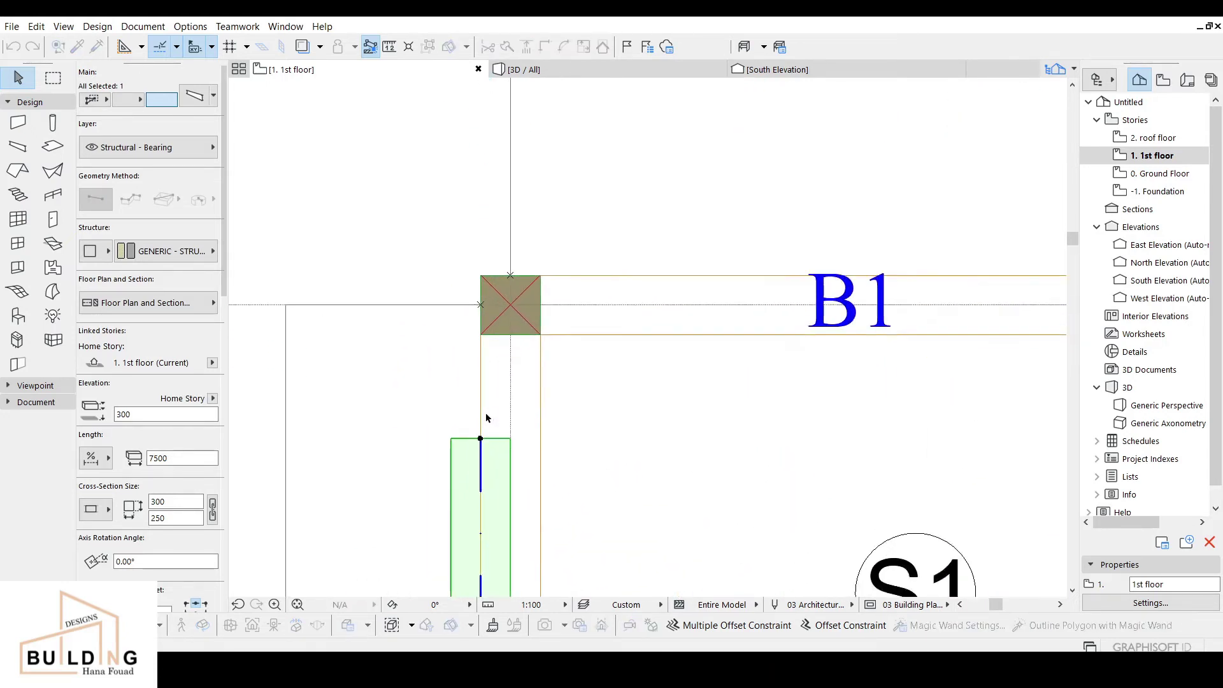
{"action": "left_click", "coordinate": [511, 334]}
Step: Stretch the vertical beam's lower end to the upper face of the X 01 column, making it 9500 mm long
{"action": "scroll", "coordinate": [523, 430], "scroll_direction": "down", "scroll_amount": 5}
{"action": "middle_click_drag", "start_coordinate": [554, 477], "coordinate": [536, 307]}
{"action": "scroll", "coordinate": [507, 313], "scroll_direction": "up", "scroll_amount": 2}
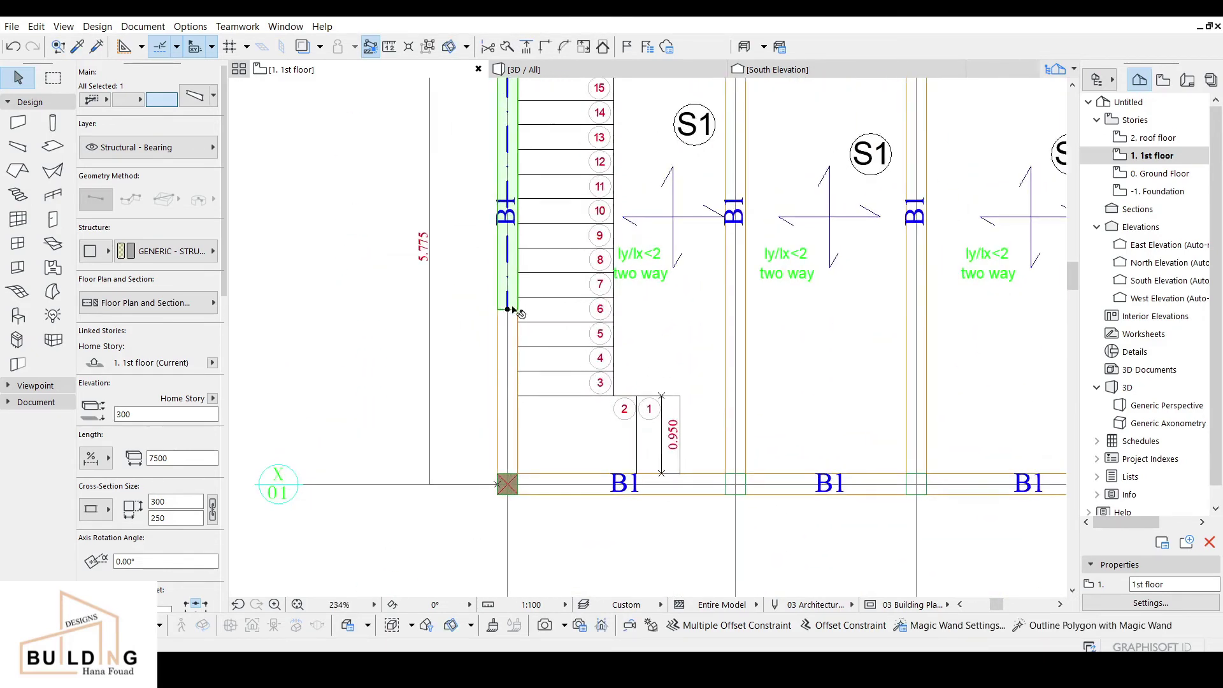
{"action": "left_click", "coordinate": [508, 310]}
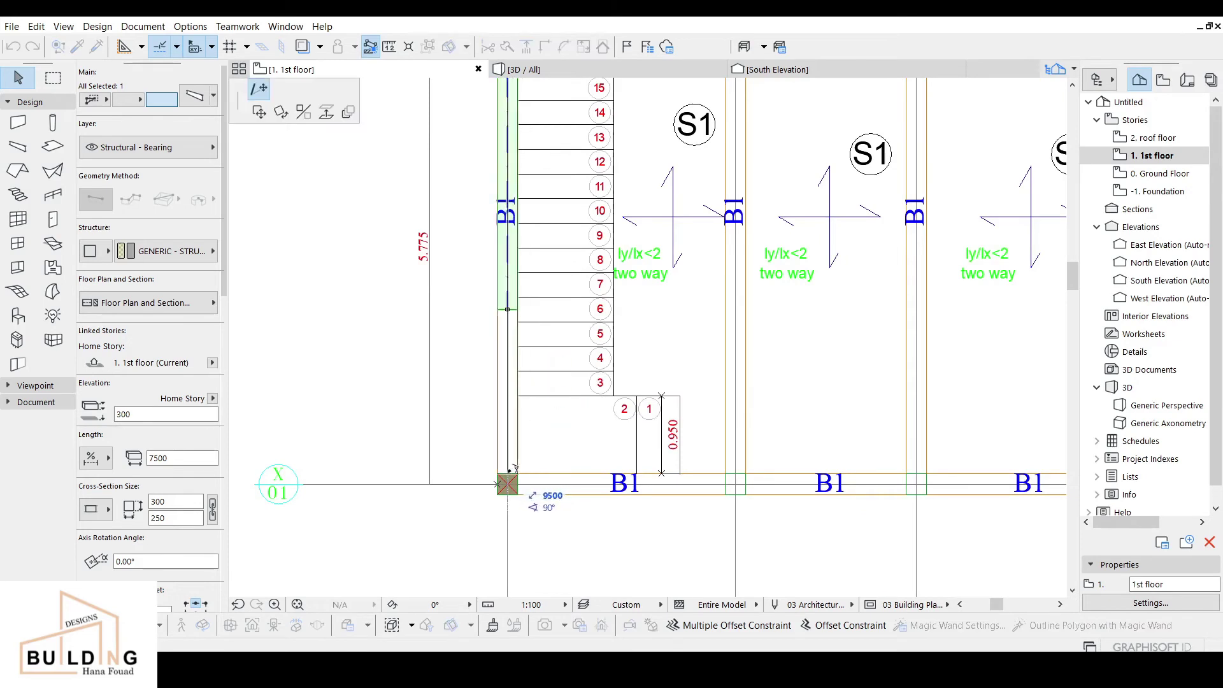
{"action": "left_click", "coordinate": [508, 473]}
Step: Make multiple copies of the vertical Y 01 beam from its lower end, placing them on the Y 02, Y 03 and Y 04 axes
{"action": "right_click", "coordinate": [475, 338]}
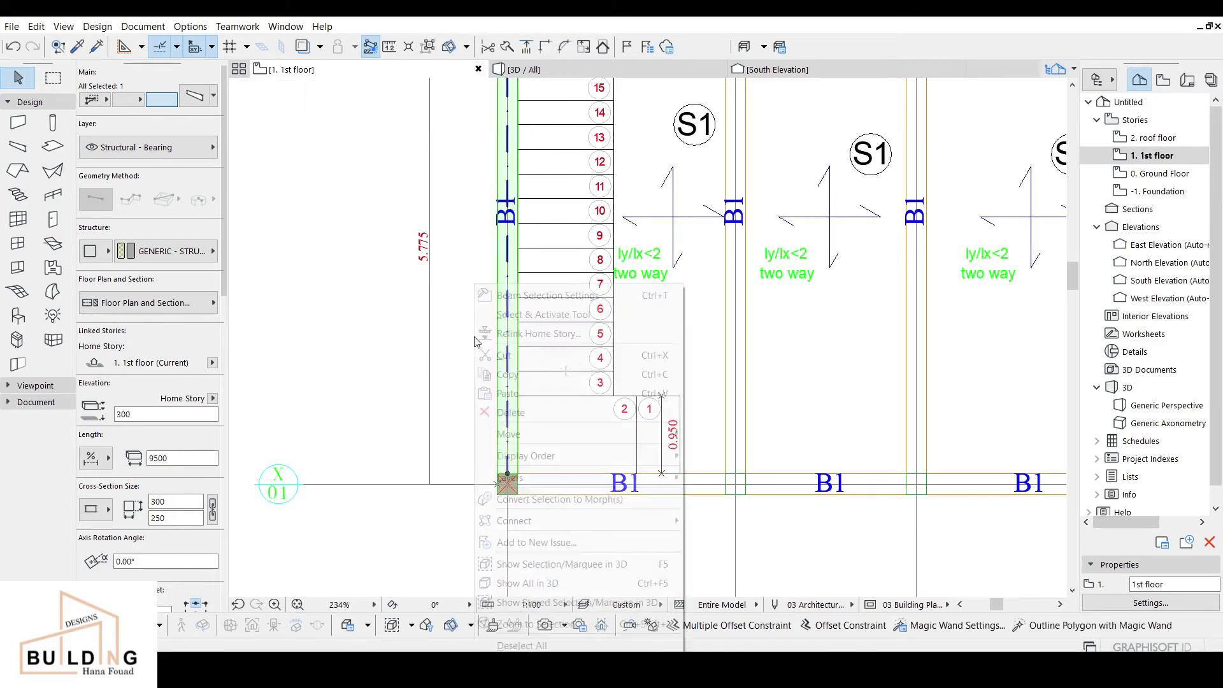
{"action": "mouse_move", "coordinate": [613, 435]}
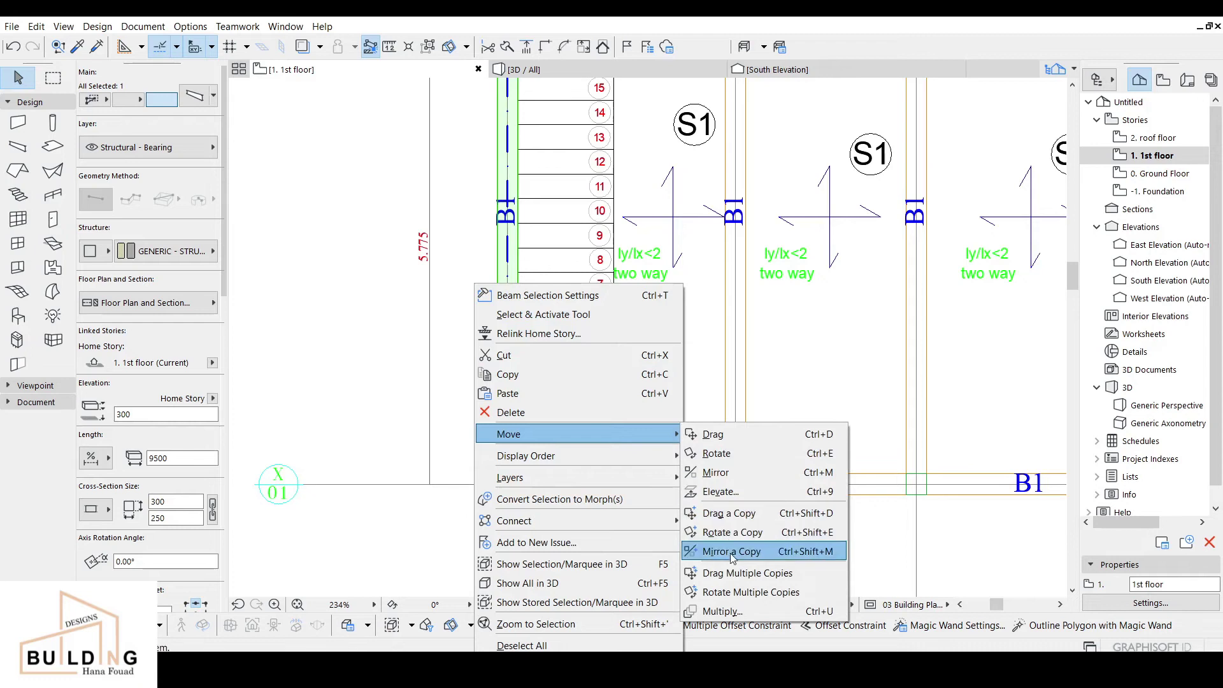
{"action": "left_click", "coordinate": [748, 572]}
{"action": "scroll", "coordinate": [507, 481], "scroll_direction": "up", "scroll_amount": 5}
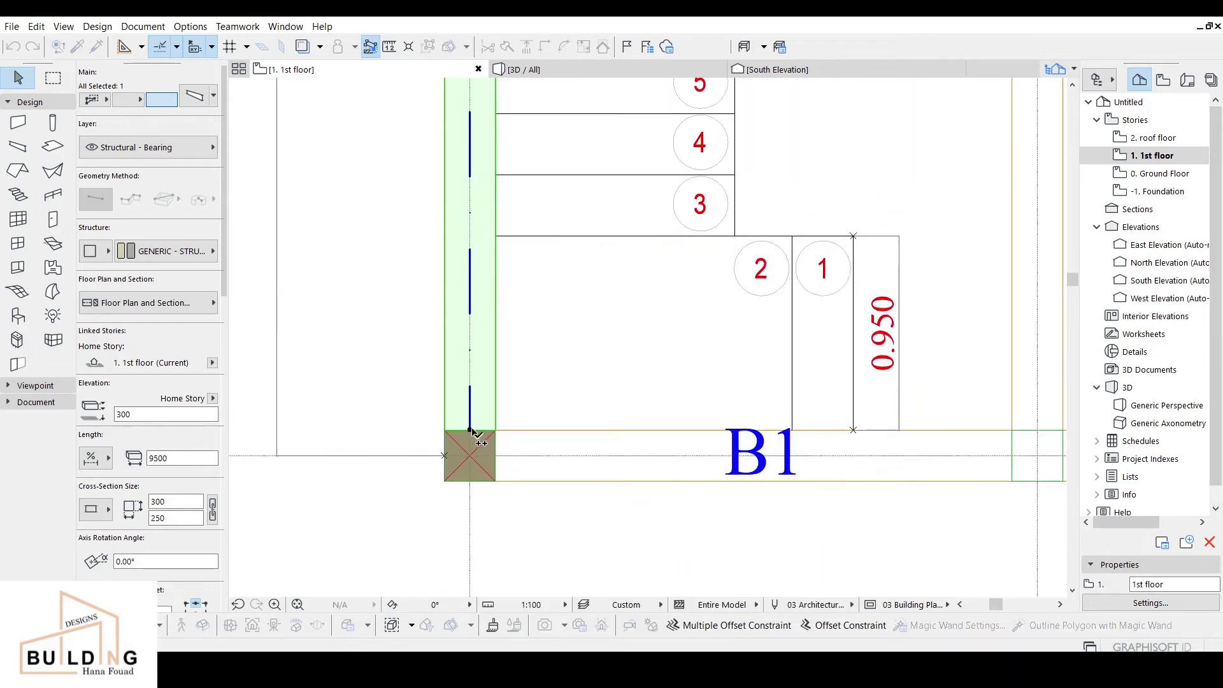
{"action": "left_click", "coordinate": [471, 436]}
{"action": "scroll", "coordinate": [409, 401], "scroll_direction": "down", "scroll_amount": 3}
{"action": "scroll", "coordinate": [483, 404], "scroll_direction": "up", "scroll_amount": 1}
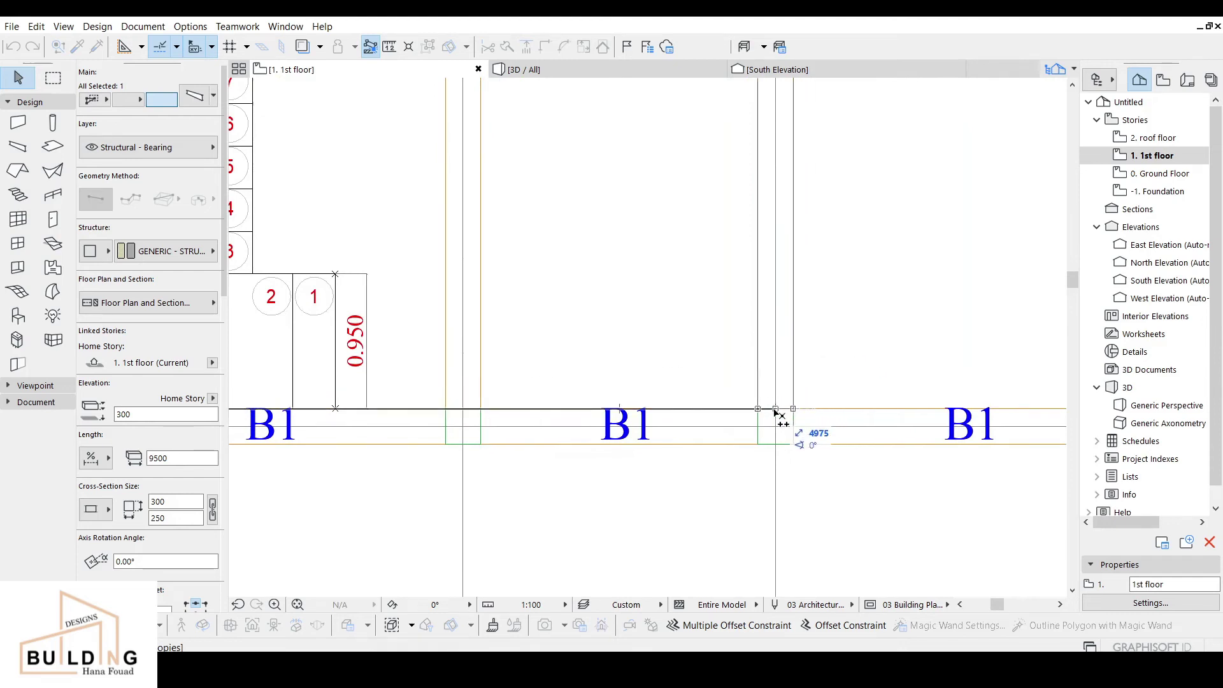
{"action": "scroll", "coordinate": [864, 366], "scroll_direction": "down", "scroll_amount": 3}
{"action": "middle_click_drag", "start_coordinate": [832, 388], "coordinate": [446, 393]}
{"action": "scroll", "coordinate": [634, 372], "scroll_direction": "up", "scroll_amount": 3}
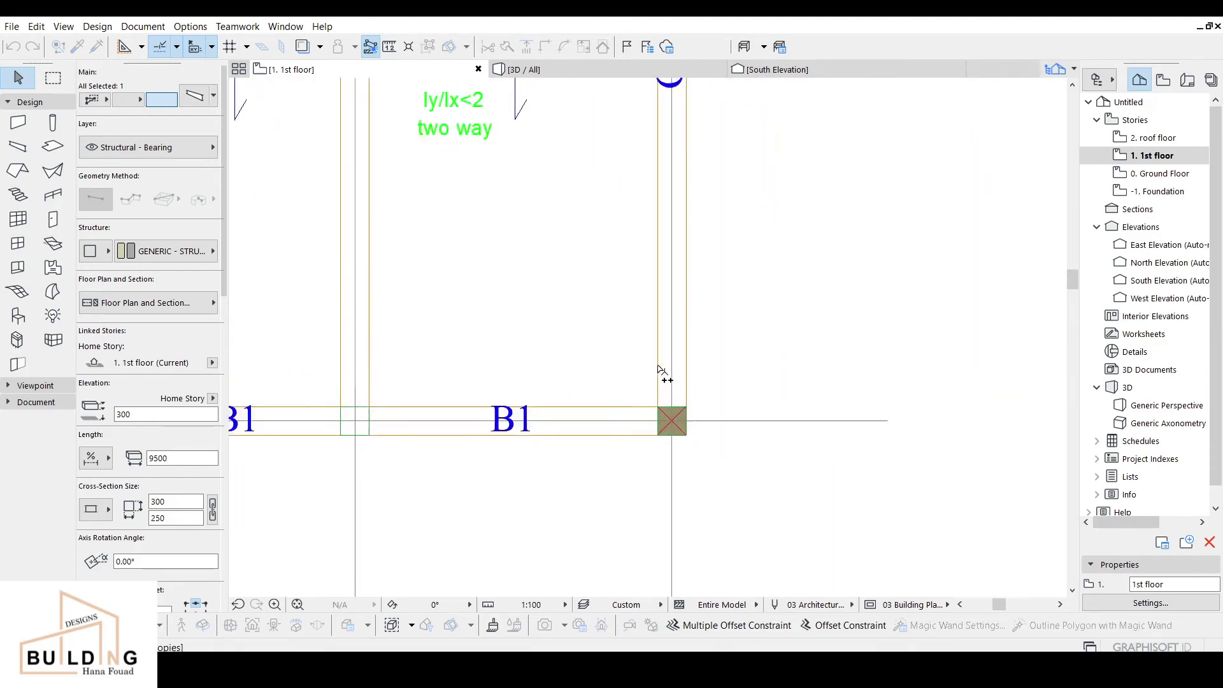
{"action": "left_click", "coordinate": [679, 418]}
{"action": "key", "text": "Escape"}
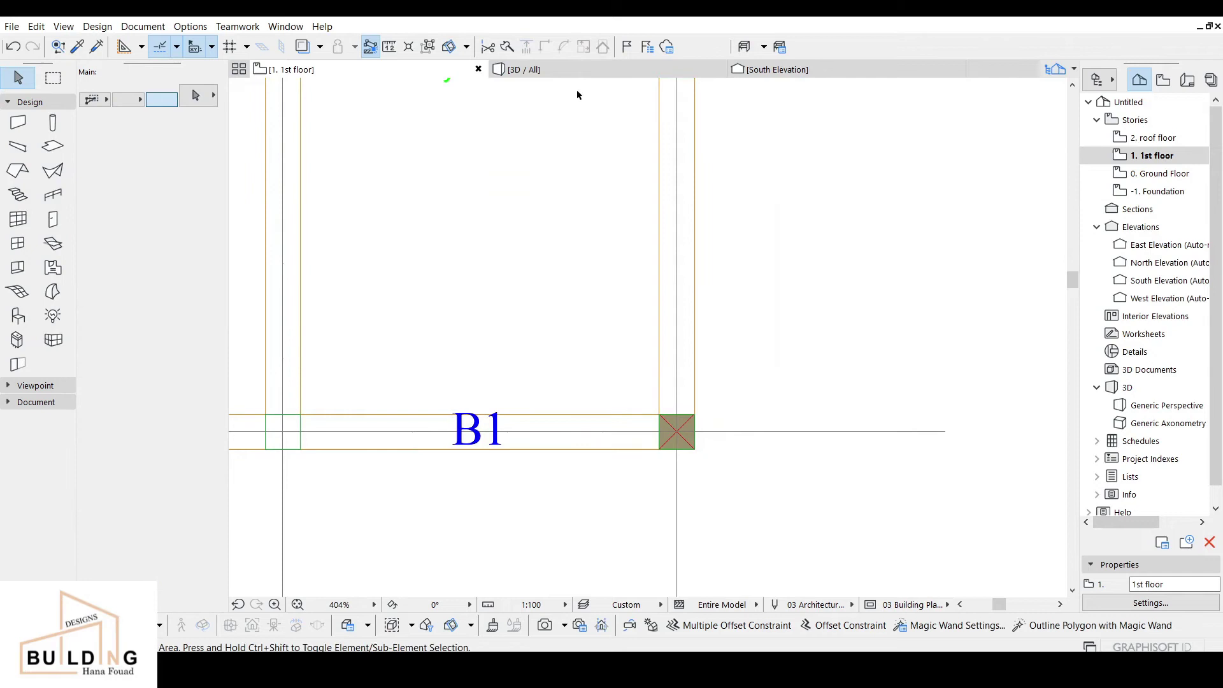
Step: Inspect the beam framing in 3D and check the floor levels on the section drawing in AutoCAD
{"action": "left_click", "coordinate": [572, 71]}
{"action": "middle_click_drag", "start_coordinate": [597, 410], "coordinate": [573, 457]}
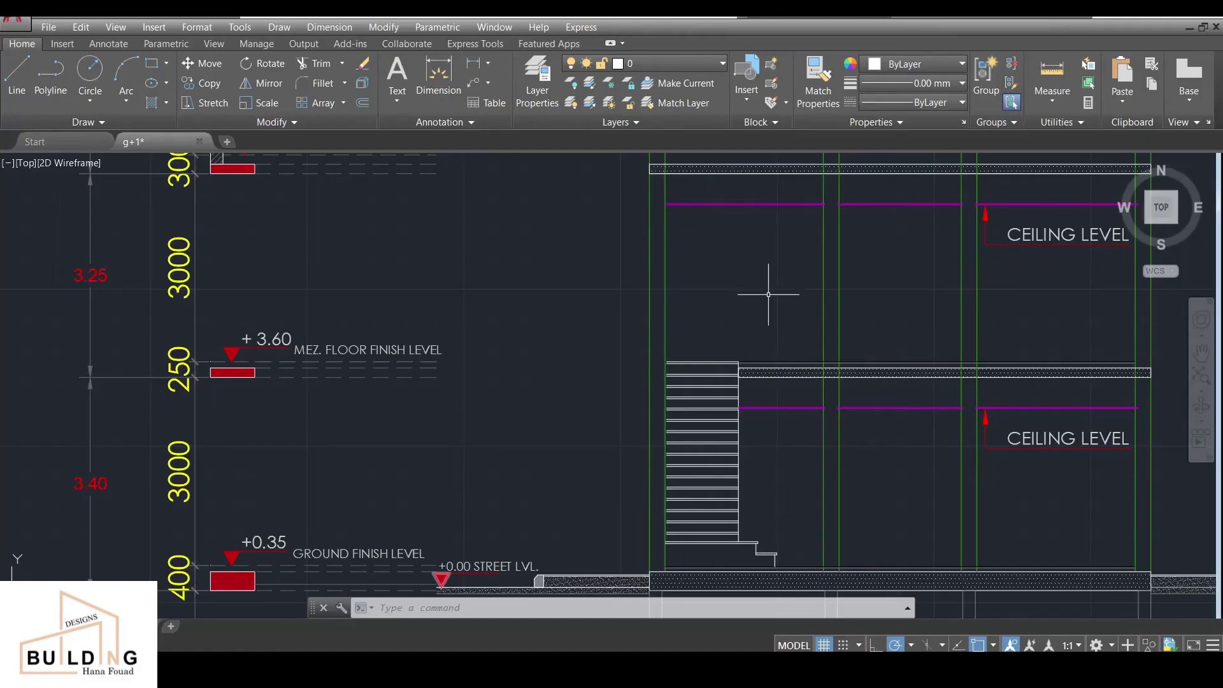
{"action": "mouse_move", "coordinate": [778, 286]}
{"action": "middle_mouse_down"}
{"action": "mouse_move", "coordinate": [704, 497]}
{"action": "mouse_move", "coordinate": [676, 516]}
{"action": "middle_mouse_up"}
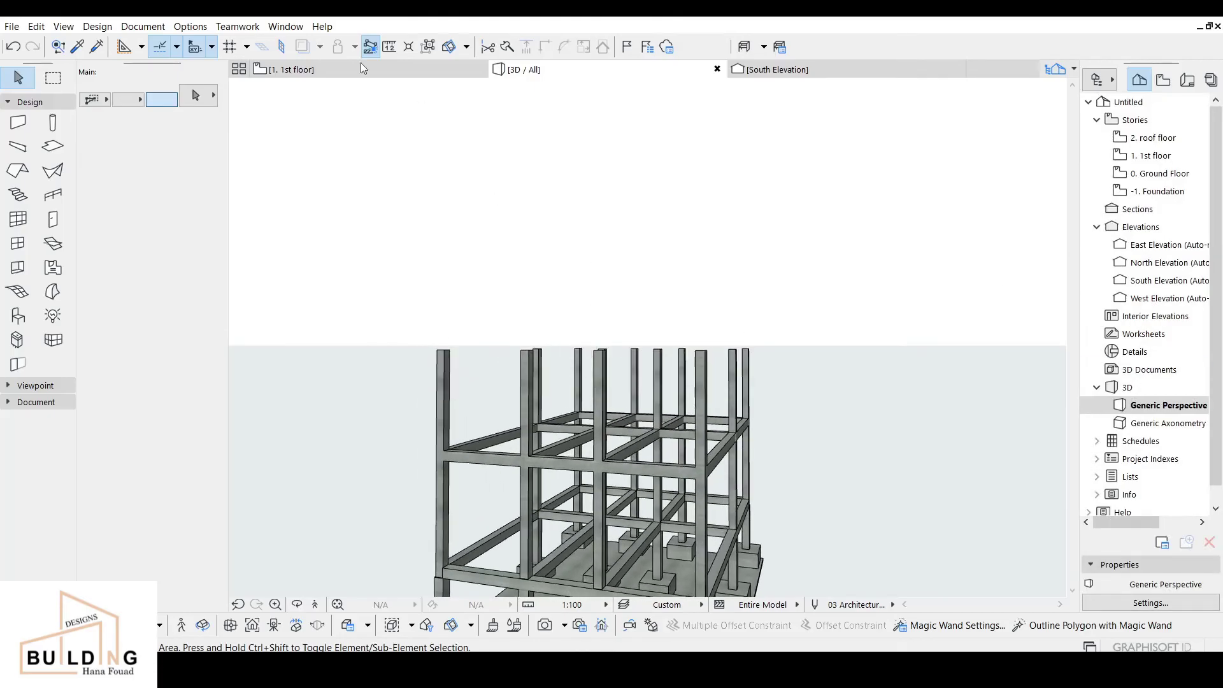
Step: Back in ARCHICAD, merge the Drawing3 file into the 1st floor plan at scale 1.00 with the 02 For editable import translator
{"action": "left_click", "coordinate": [363, 68]}
{"action": "scroll", "coordinate": [789, 253], "scroll_direction": "down", "scroll_amount": 5}
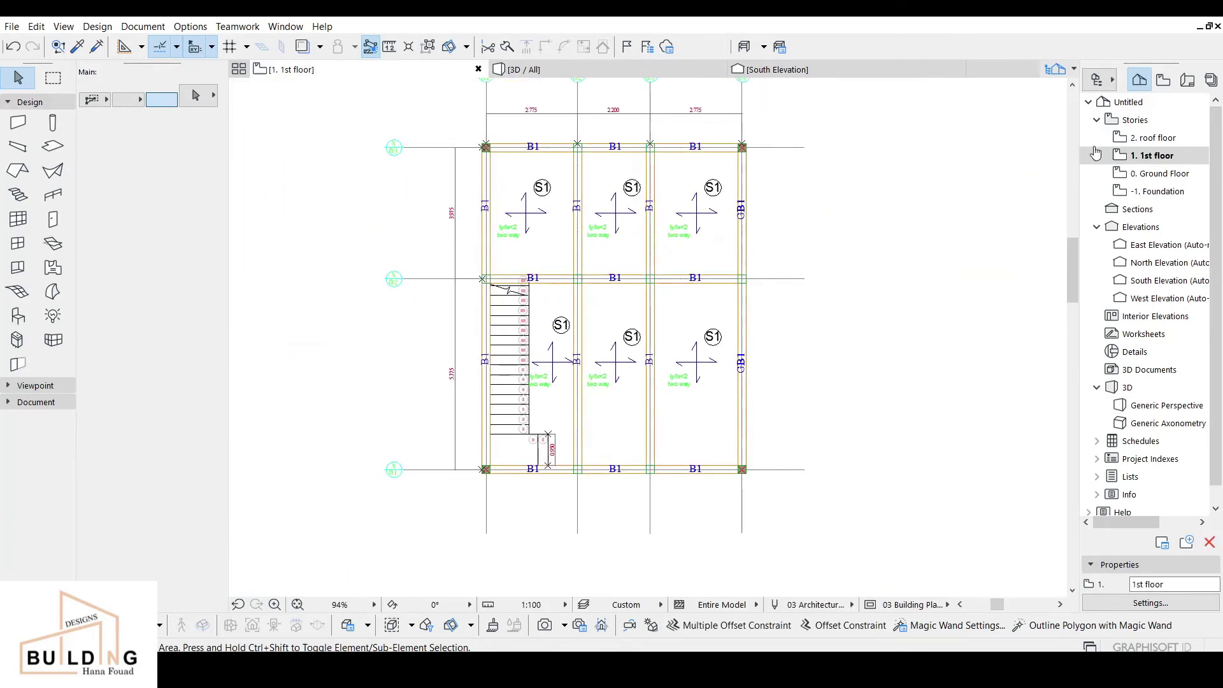
{"action": "middle_click_drag", "start_coordinate": [411, 131], "coordinate": [395, 206]}
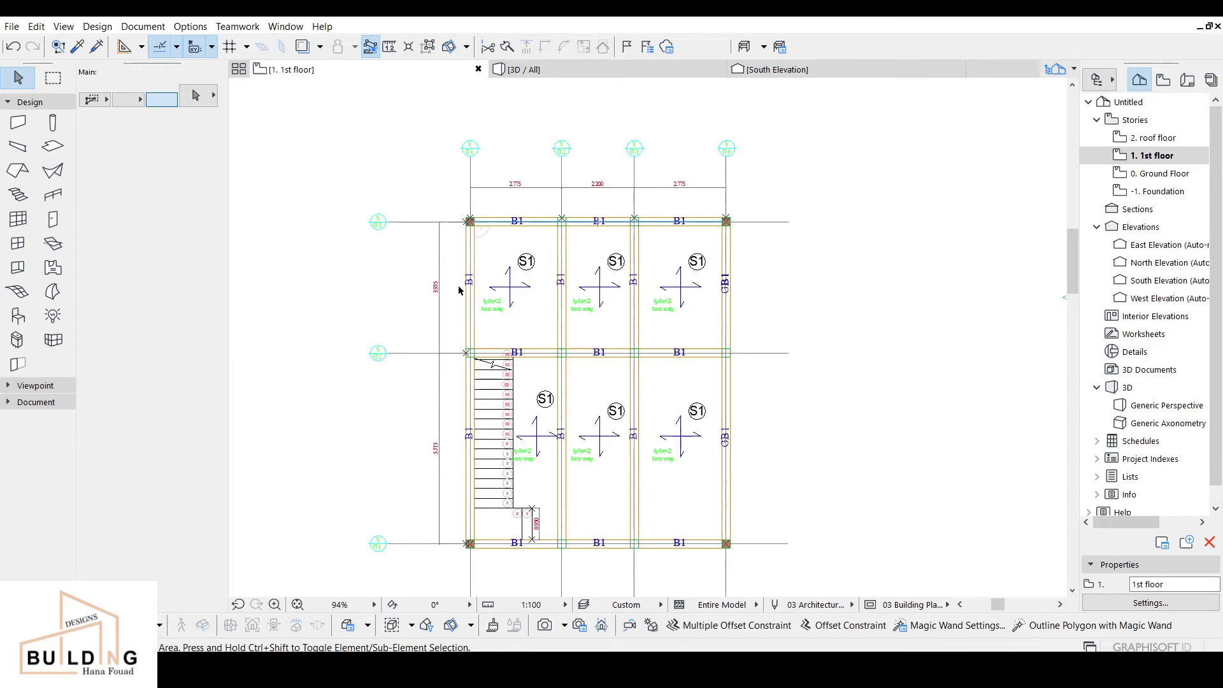
{"action": "left_click", "coordinate": [16, 29]}
{"action": "mouse_move", "coordinate": [136, 246]}
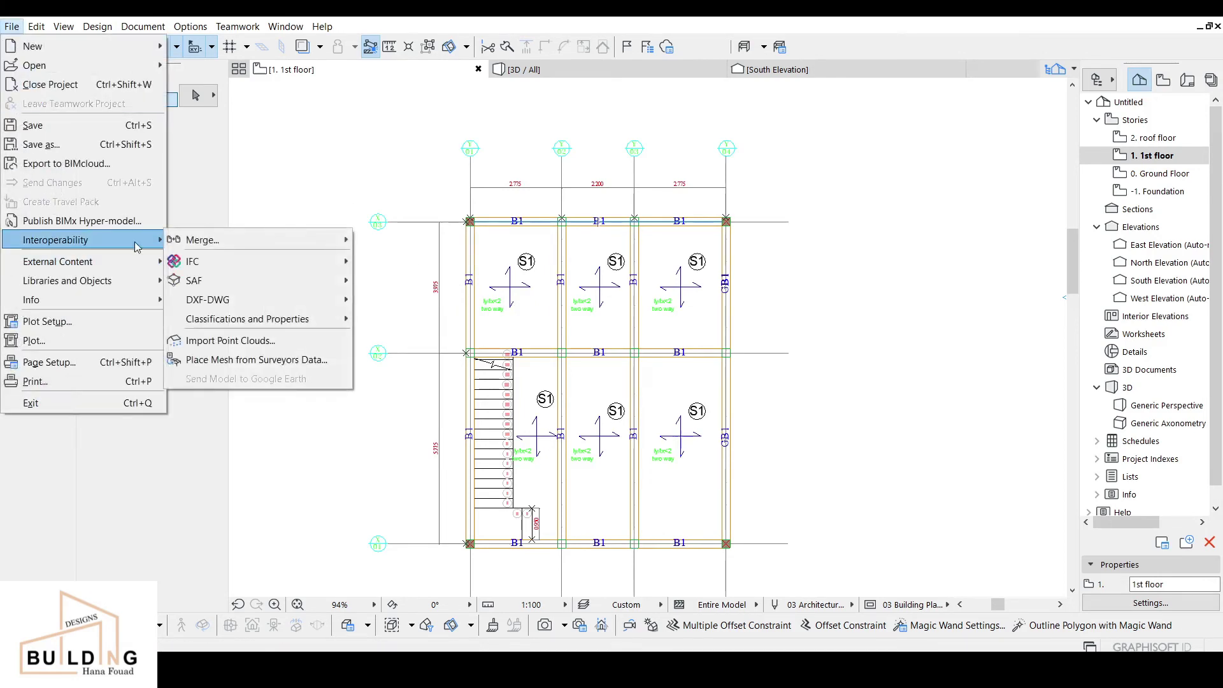
{"action": "left_click", "coordinate": [382, 240]}
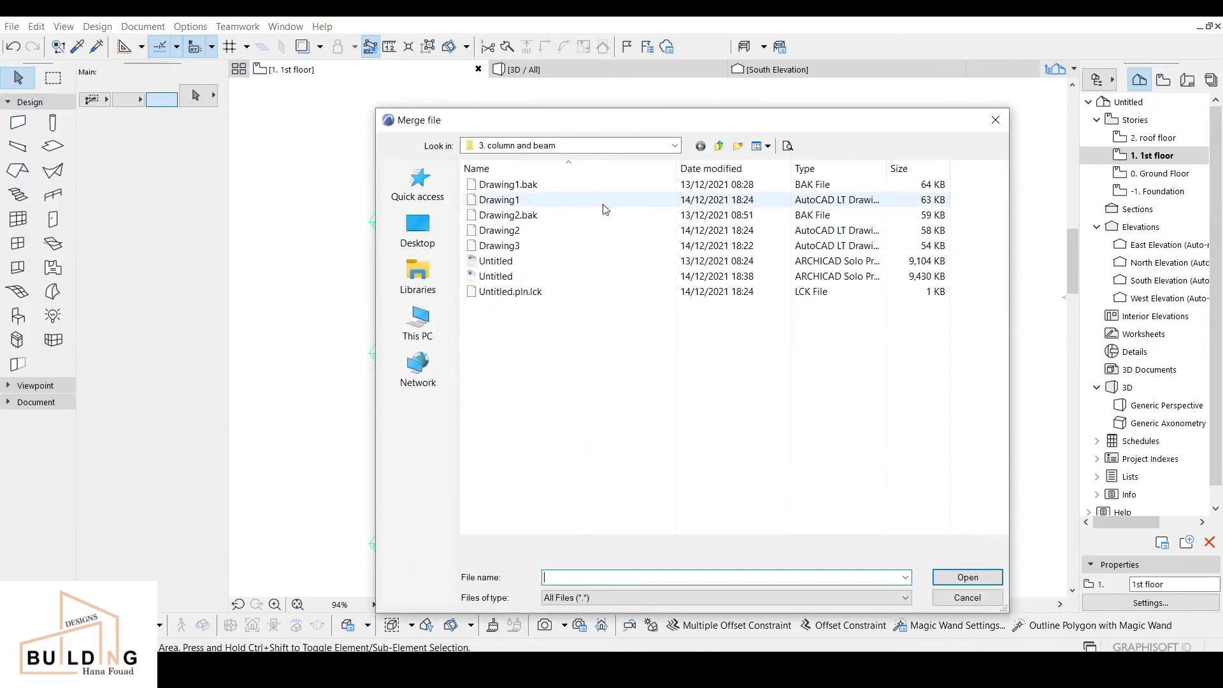
{"action": "left_click", "coordinate": [521, 251]}
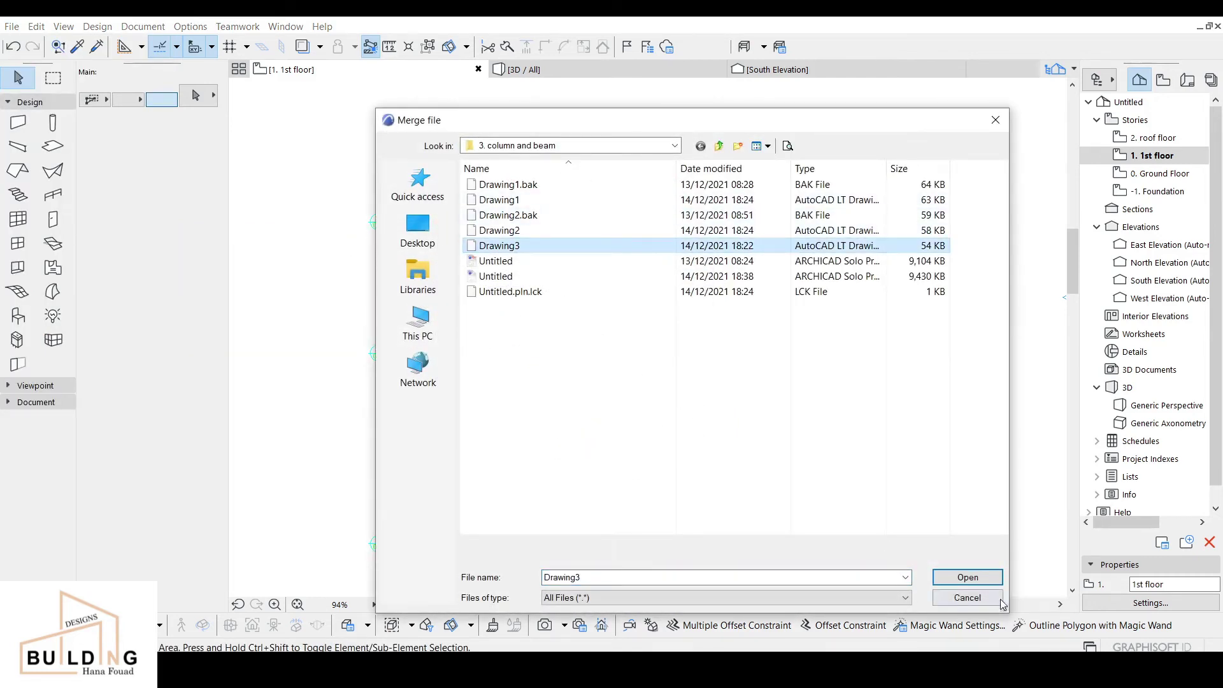
{"action": "left_click", "coordinate": [967, 578]}
{"action": "left_click", "coordinate": [707, 349]}
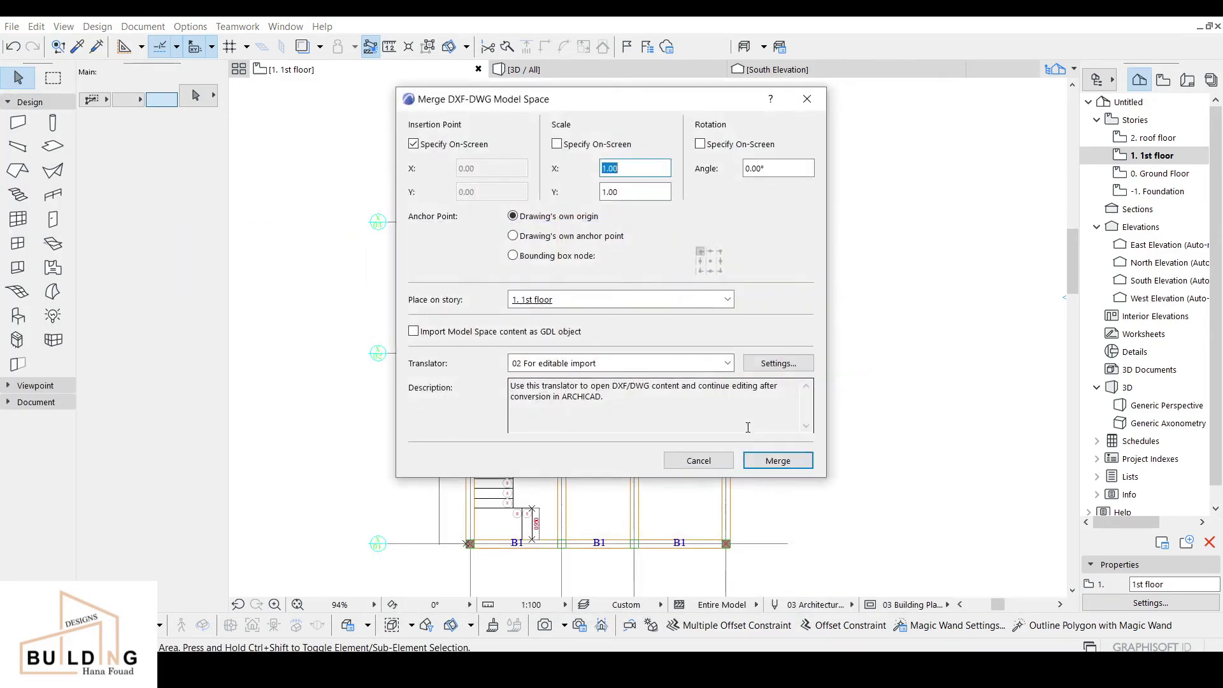
{"action": "left_click", "coordinate": [776, 458]}
{"action": "scroll", "coordinate": [607, 261], "scroll_direction": "up", "scroll_amount": 3}
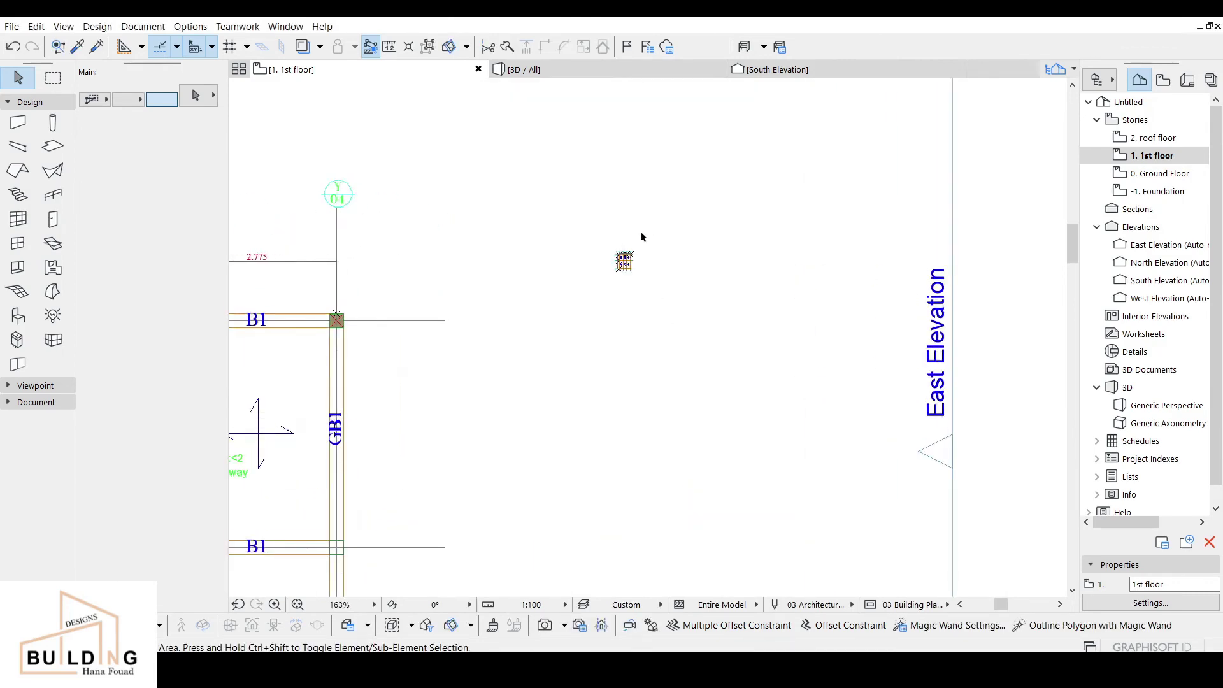
Step: Select the whole merged drawing and resize it graphically, setting the spacing between its upper two X axes to 3975 mm
{"action": "left_click", "coordinate": [641, 233]}
{"action": "left_click", "coordinate": [637, 296]}
{"action": "right_click", "coordinate": [585, 236]}
{"action": "left_click", "coordinate": [627, 280]}
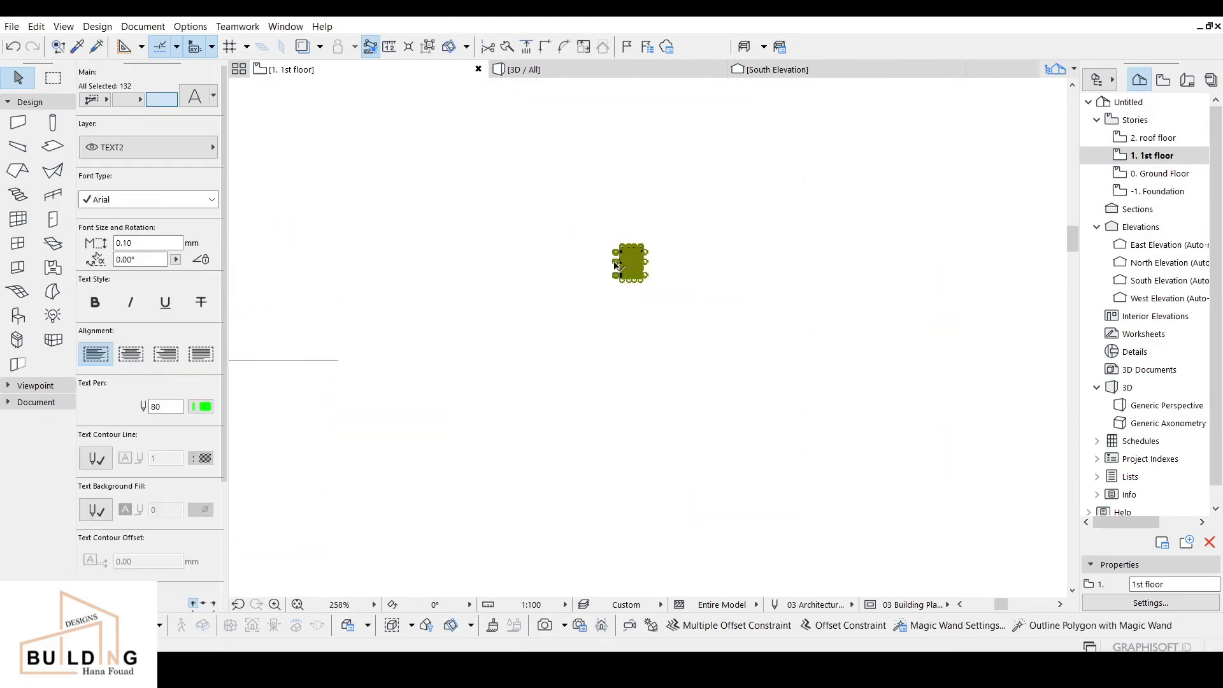
{"action": "left_click", "coordinate": [36, 26]}
{"action": "mouse_move", "coordinate": [108, 265]}
{"action": "left_click", "coordinate": [261, 264]}
{"action": "left_click", "coordinate": [36, 26]}
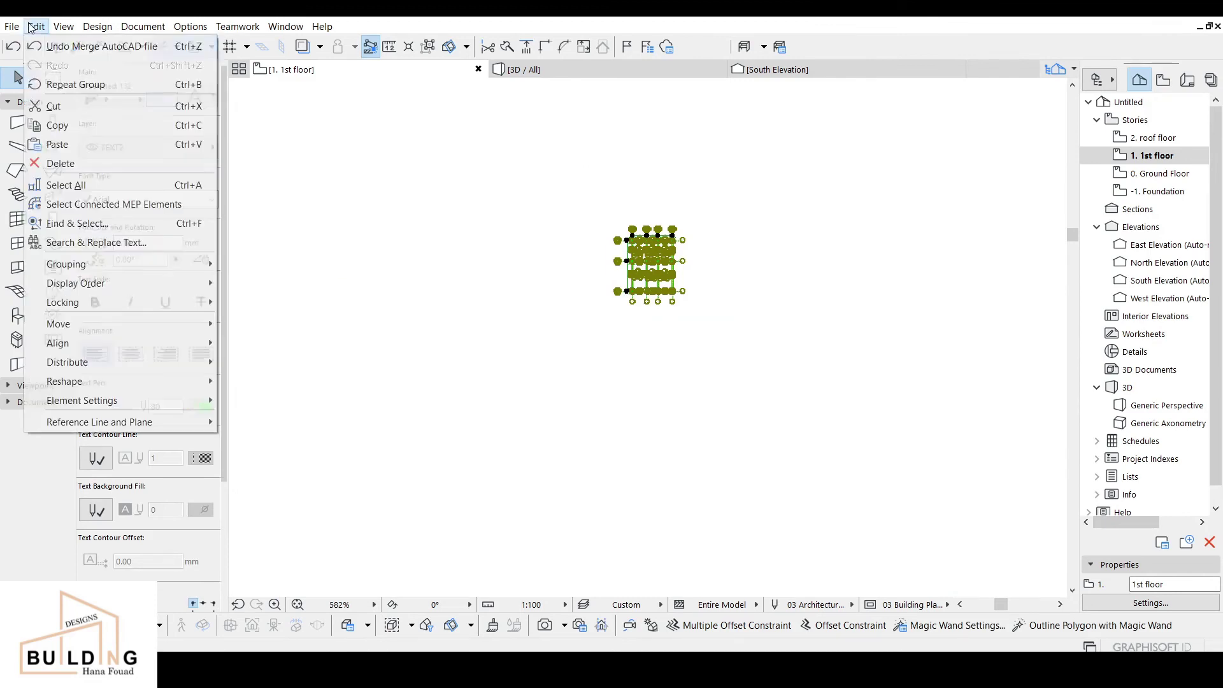
{"action": "mouse_move", "coordinate": [128, 381]}
{"action": "left_click", "coordinate": [284, 87]}
{"action": "left_click", "coordinate": [692, 359]}
{"action": "scroll", "coordinate": [628, 247], "scroll_direction": "up", "scroll_amount": 8}
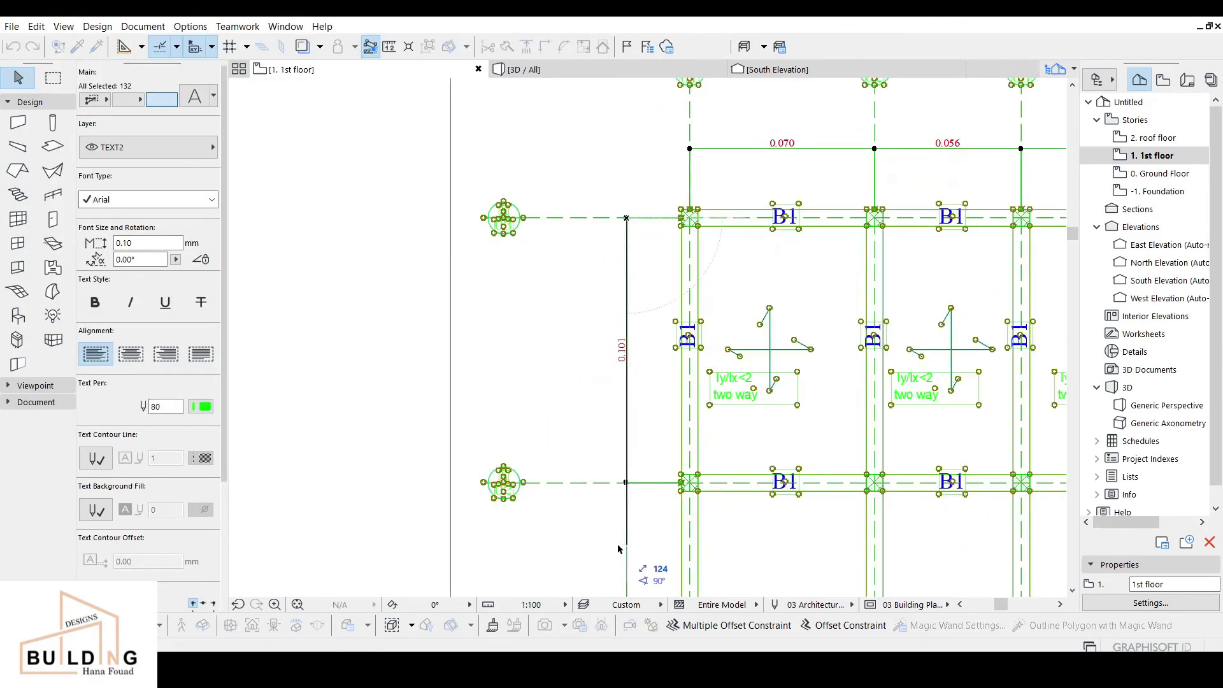
{"action": "type", "text": "75"}
{"action": "key", "text": "Return"}
Step: Move the resized drawing onto the existing 1st floor plan, aligning it at the column on Y 01 and X 03
{"action": "scroll", "coordinate": [647, 482], "scroll_direction": "down", "scroll_amount": 10}
{"action": "middle_click_drag", "start_coordinate": [694, 545], "coordinate": [598, 382]}
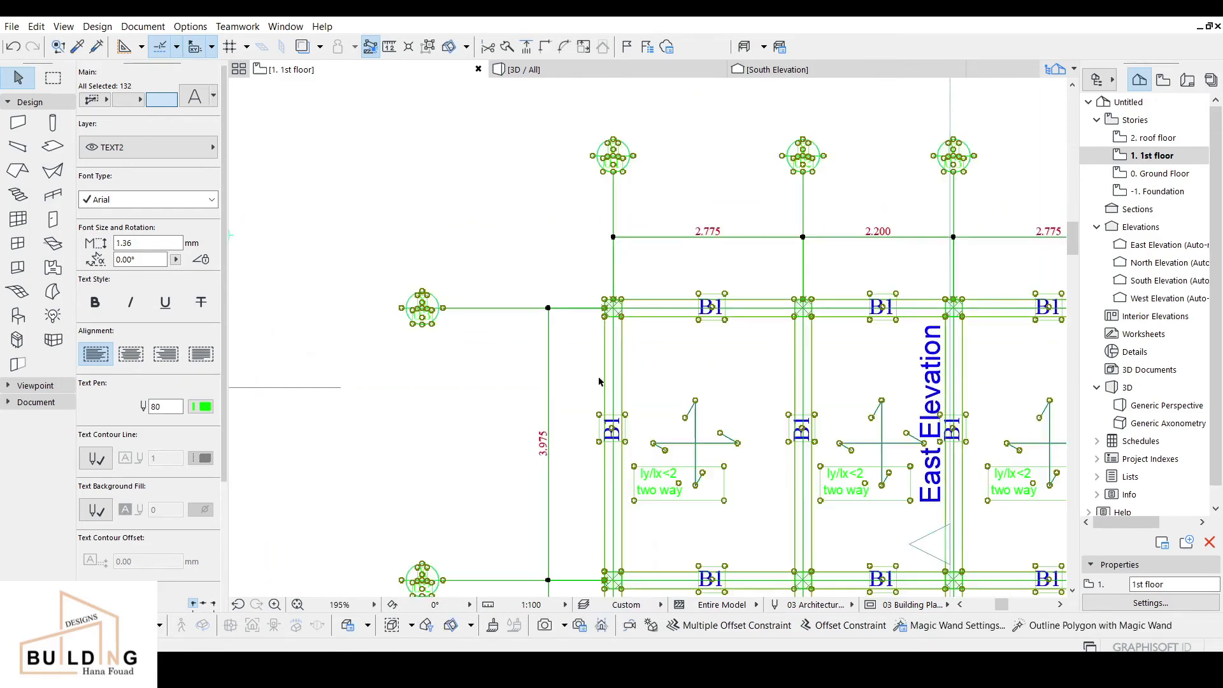
{"action": "scroll", "coordinate": [612, 340], "scroll_direction": "up", "scroll_amount": 3}
{"action": "scroll", "coordinate": [572, 396], "scroll_direction": "down", "scroll_amount": 5}
{"action": "scroll", "coordinate": [589, 360], "scroll_direction": "up", "scroll_amount": 5}
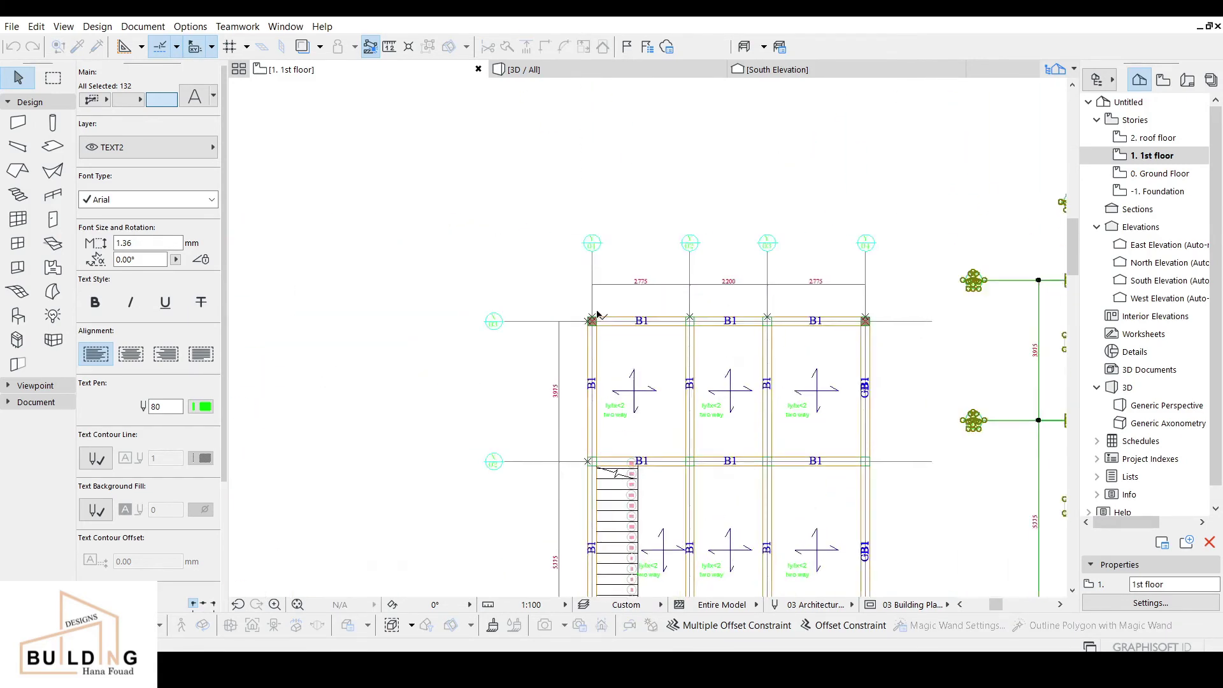
{"action": "scroll", "coordinate": [590, 360], "scroll_direction": "down", "scroll_amount": 1}
{"action": "scroll", "coordinate": [496, 339], "scroll_direction": "down", "scroll_amount": 5}
Step: Copy the aligned drawing and paste it into the 2. roof floor story with the option to show and unlock related layers
{"action": "right_click", "coordinate": [727, 301]}
{"action": "left_click", "coordinate": [776, 371]}
{"action": "double_click", "coordinate": [1157, 140]}
{"action": "right_click", "coordinate": [662, 274]}
{"action": "left_click", "coordinate": [704, 290]}
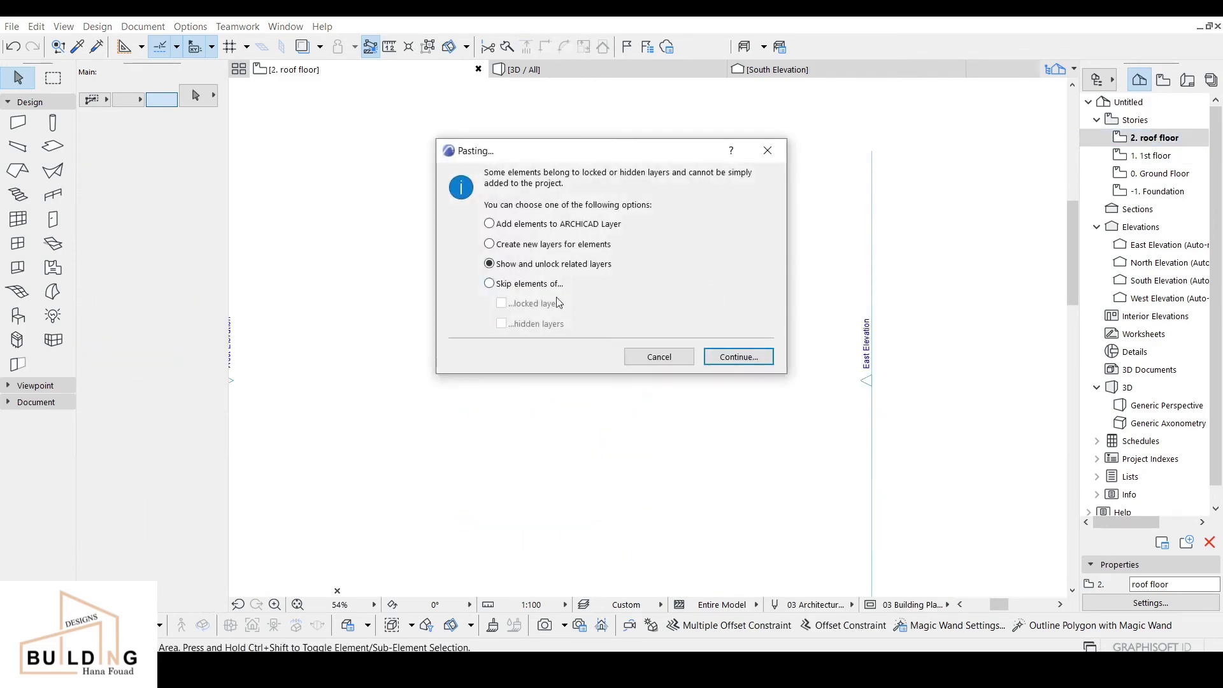
{"action": "left_click", "coordinate": [735, 360]}
{"action": "right_click", "coordinate": [675, 227]}
{"action": "left_click", "coordinate": [674, 237]}
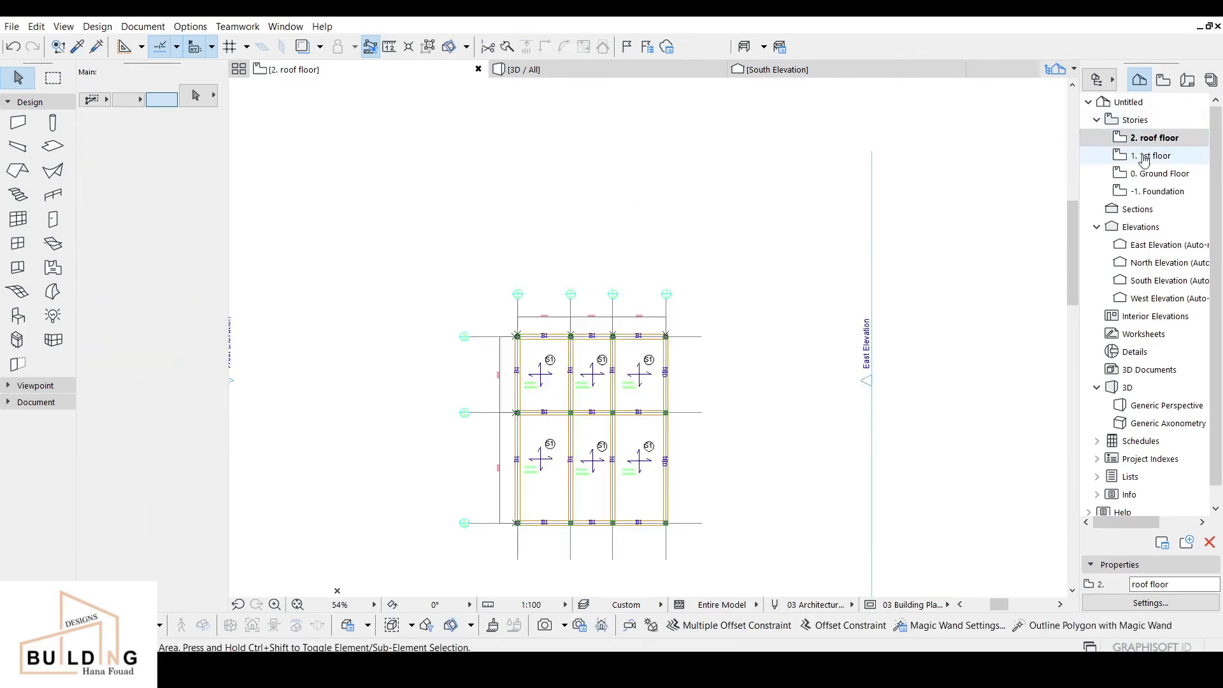
Step: Delete the overlapping roof layout from the 1. 1st floor story, keeping the original floor layout
{"action": "double_click", "coordinate": [1141, 159]}
{"action": "scroll", "coordinate": [540, 417], "scroll_direction": "up", "scroll_amount": 3}
{"action": "scroll", "coordinate": [580, 242], "scroll_direction": "up", "scroll_amount": 3}
{"action": "scroll", "coordinate": [579, 242], "scroll_direction": "down", "scroll_amount": 3}
{"action": "middle_click_drag", "start_coordinate": [612, 242], "coordinate": [511, 275]}
{"action": "scroll", "coordinate": [618, 368], "scroll_direction": "down", "scroll_amount": 2}
{"action": "middle_click_drag", "start_coordinate": [618, 368], "coordinate": [614, 348]}
{"action": "scroll", "coordinate": [561, 523], "scroll_direction": "up", "scroll_amount": 3}
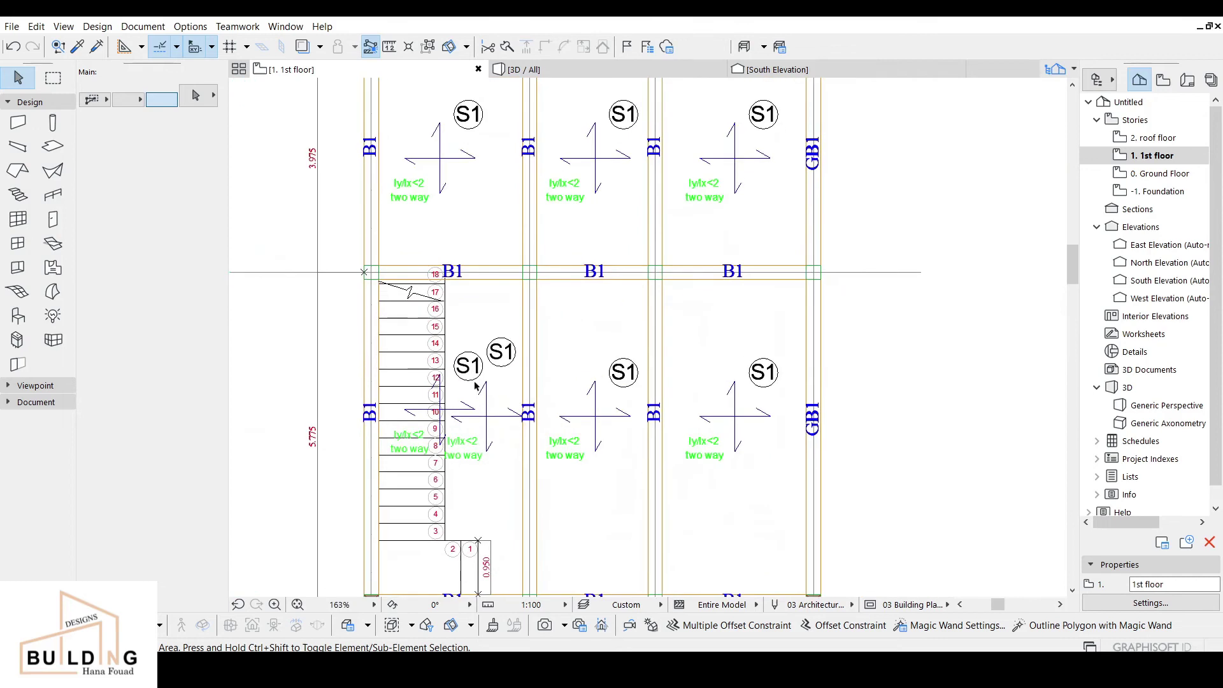
{"action": "key", "text": "ctrl+a"}
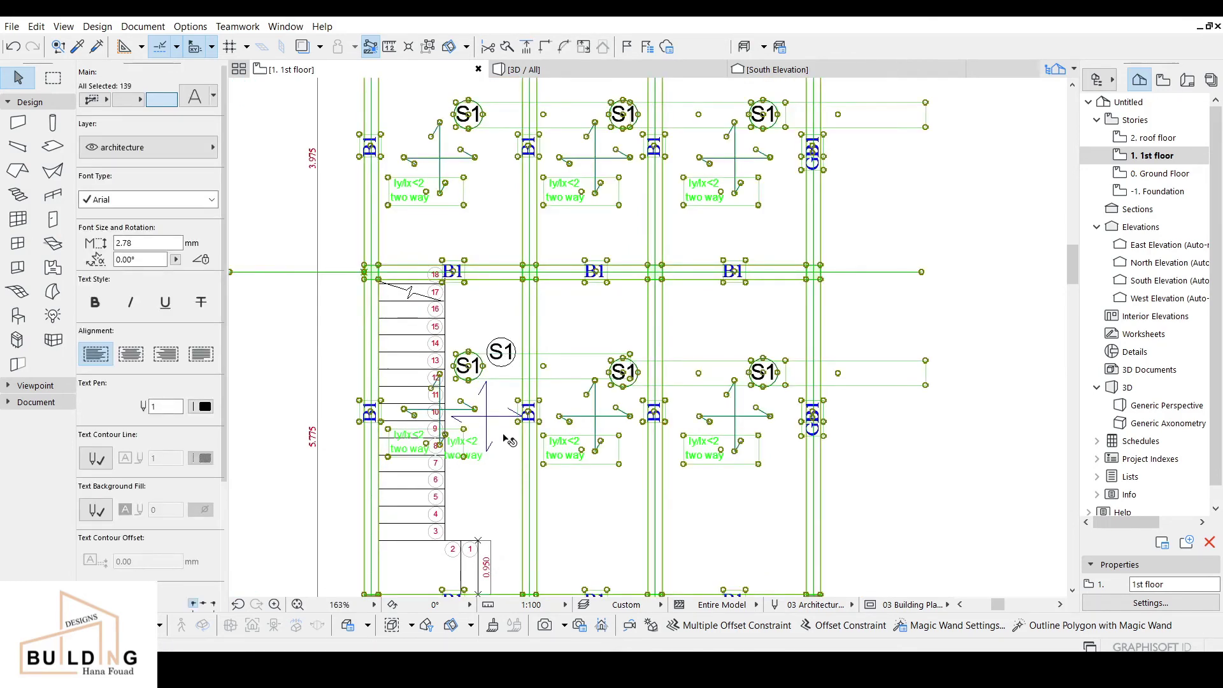
{"action": "key", "text": "Escape"}
Step: On the 2. roof floor story, draw a 7500 mm beam along X 03 between the inner faces of the Y 01 and Y 04 columns
{"action": "double_click", "coordinate": [1124, 139]}
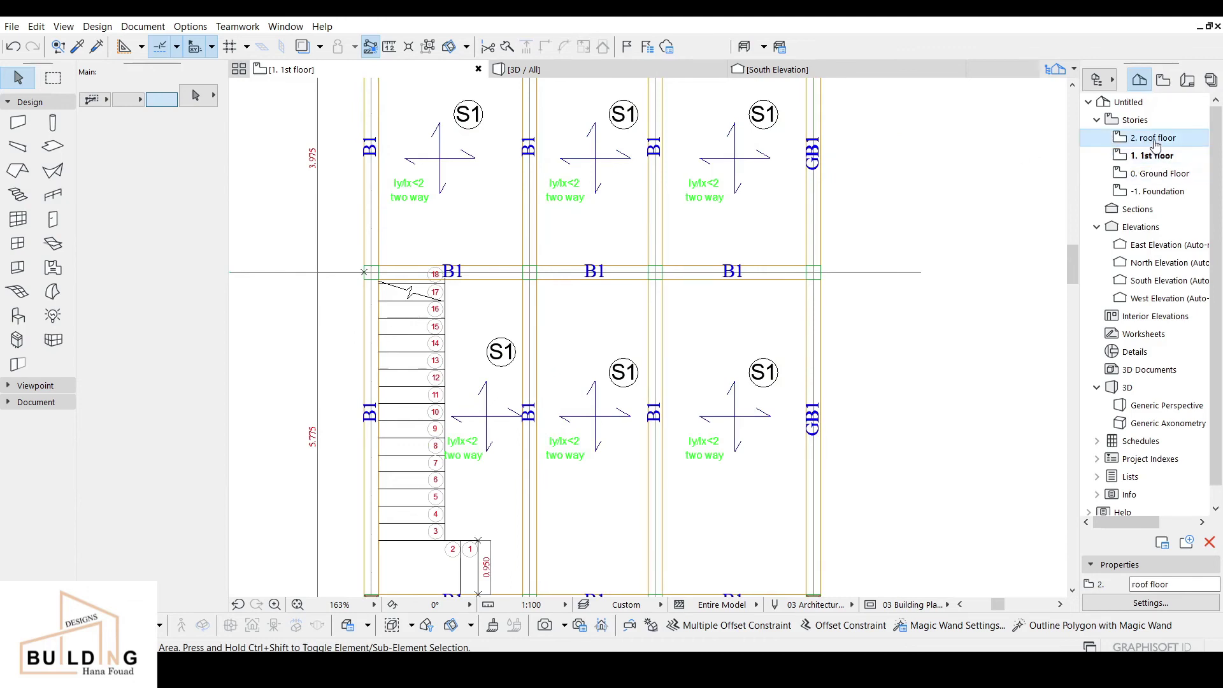
{"action": "scroll", "coordinate": [444, 355], "scroll_direction": "down", "scroll_amount": 5}
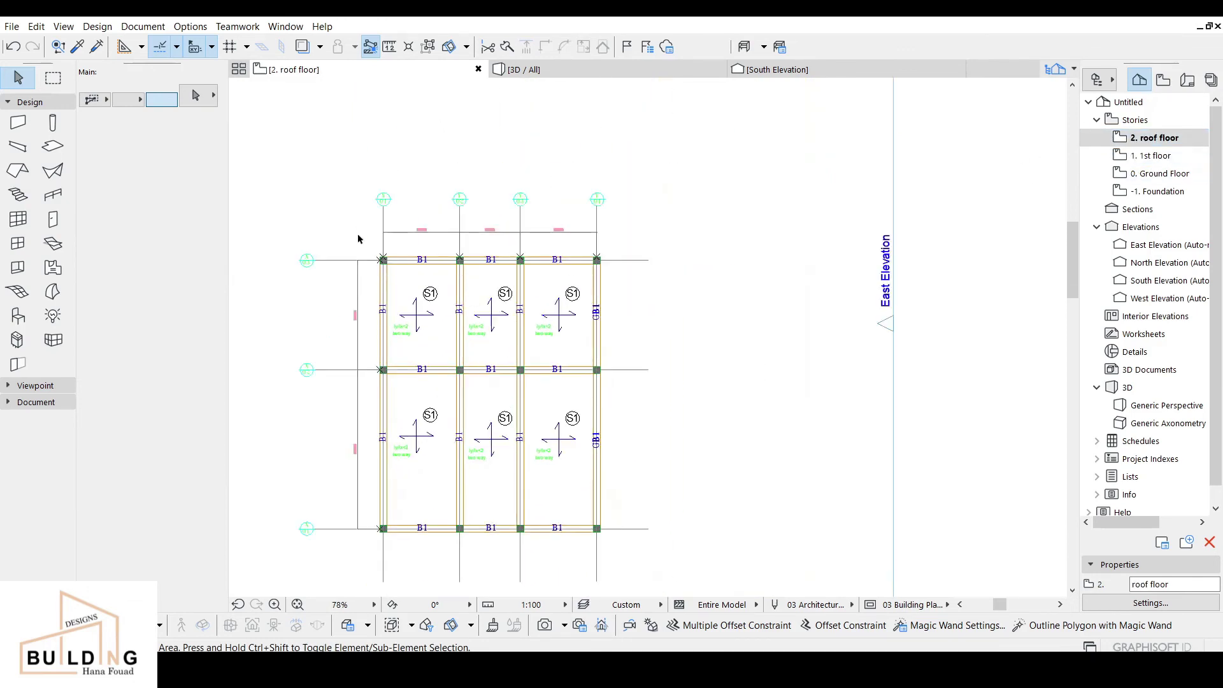
{"action": "scroll", "coordinate": [357, 238], "scroll_direction": "up", "scroll_amount": 5}
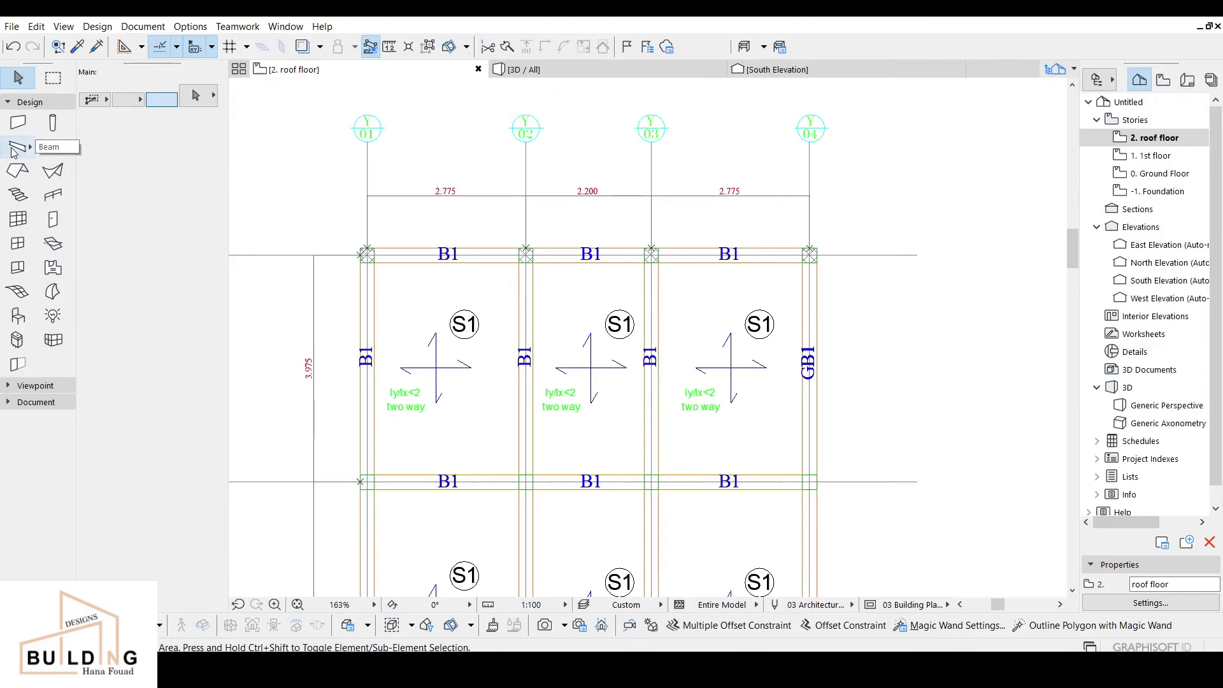
{"action": "left_click", "coordinate": [15, 148]}
{"action": "scroll", "coordinate": [349, 276], "scroll_direction": "up", "scroll_amount": 4}
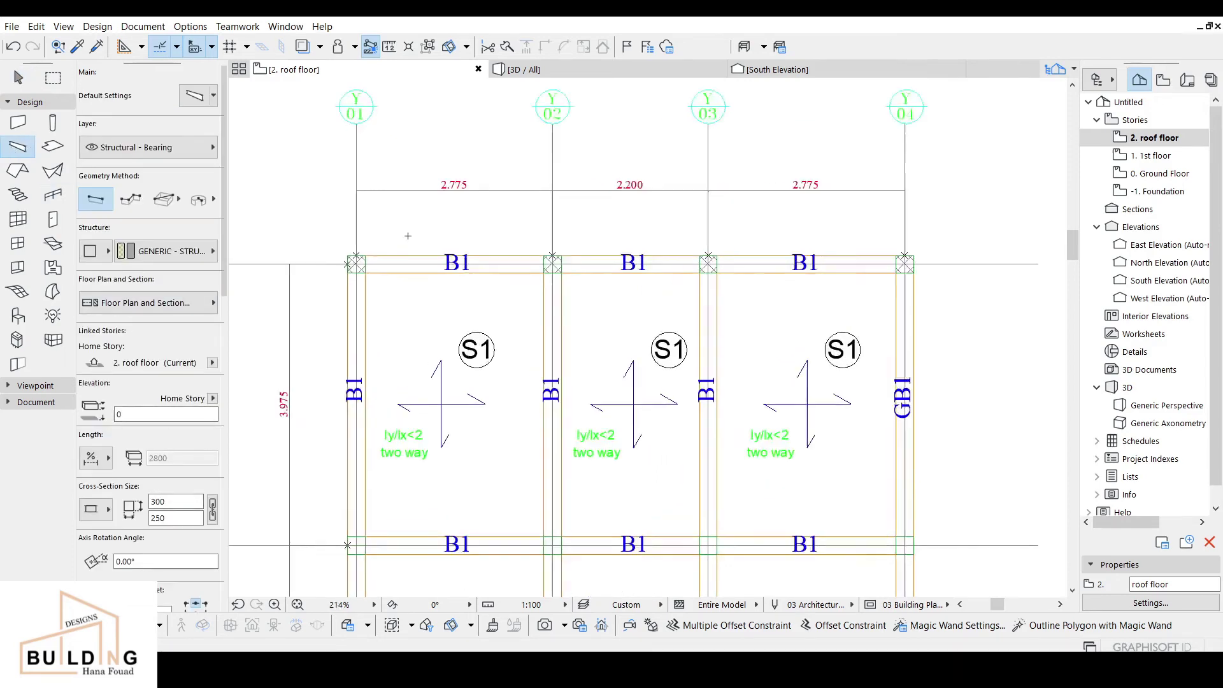
{"action": "left_click", "coordinate": [334, 290]}
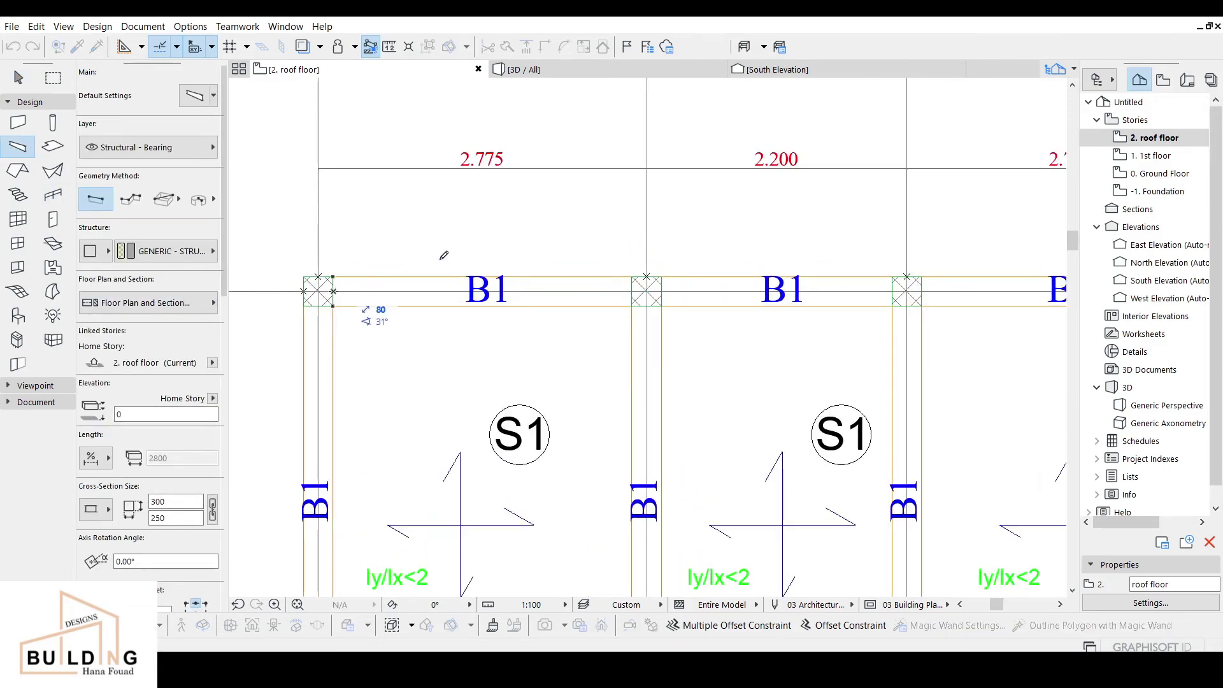
{"action": "scroll", "coordinate": [478, 300], "scroll_direction": "down", "scroll_amount": 2}
{"action": "middle_click_drag", "start_coordinate": [497, 309], "coordinate": [358, 306]}
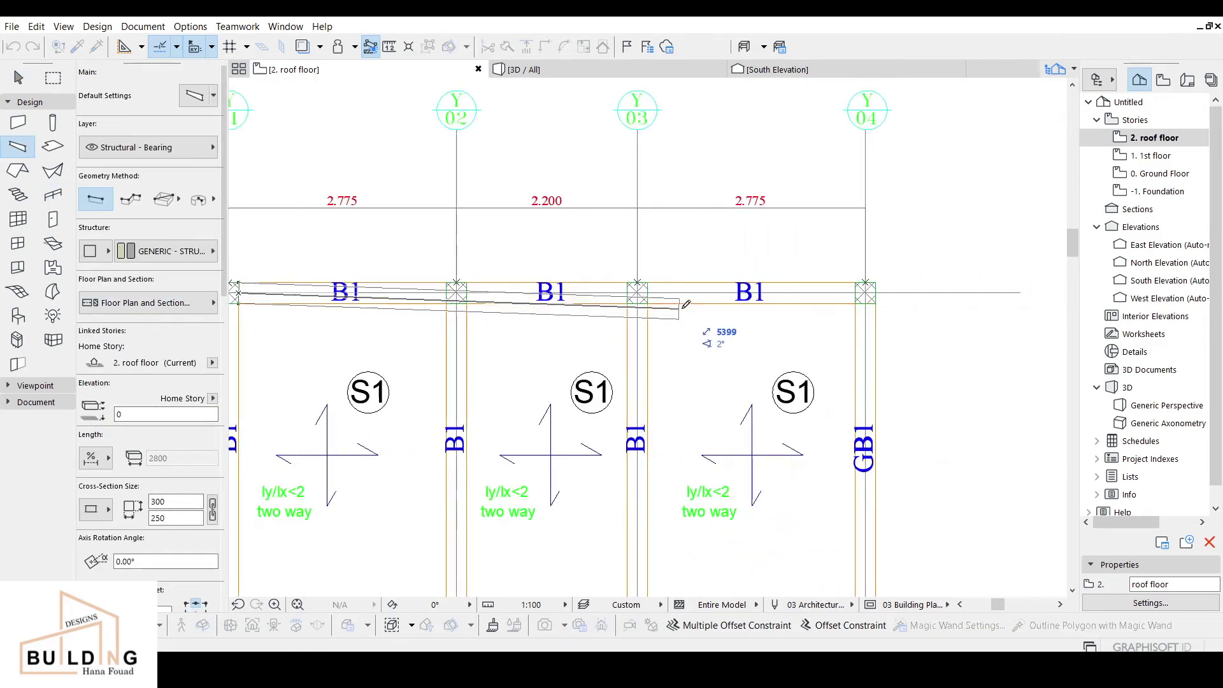
{"action": "left_click", "coordinate": [860, 289]}
{"action": "key", "text": "Escape"}
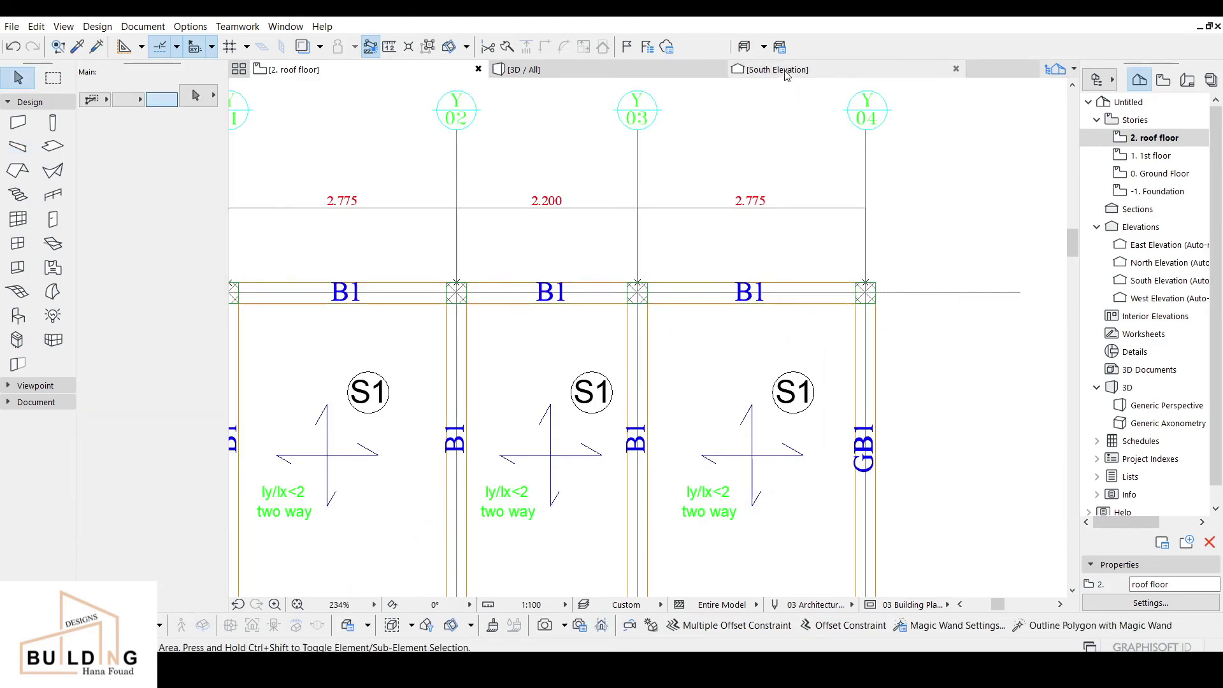
Step: In the South Elevation, move the roof beam up by its own depth so its underside sits on the roof floor line
{"action": "left_click", "coordinate": [787, 75]}
{"action": "scroll", "coordinate": [470, 327], "scroll_direction": "up", "scroll_amount": 1}
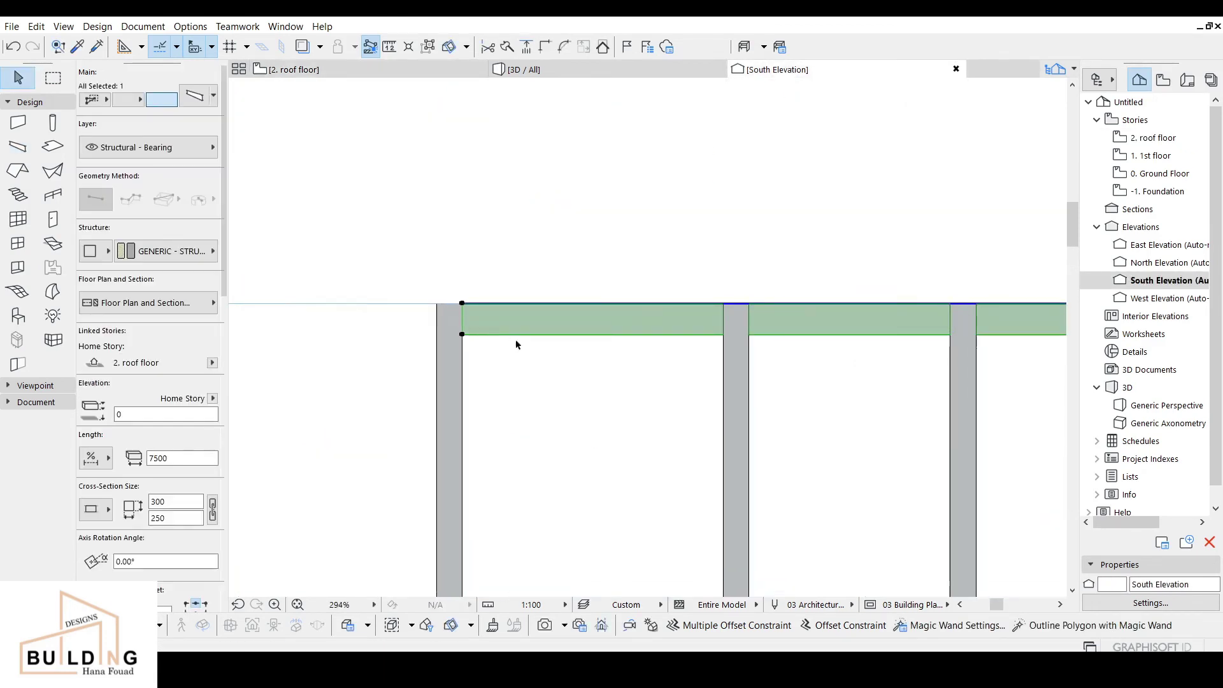
{"action": "scroll", "coordinate": [460, 372], "scroll_direction": "down", "scroll_amount": 3}
{"action": "key", "text": "ctrl+d"}
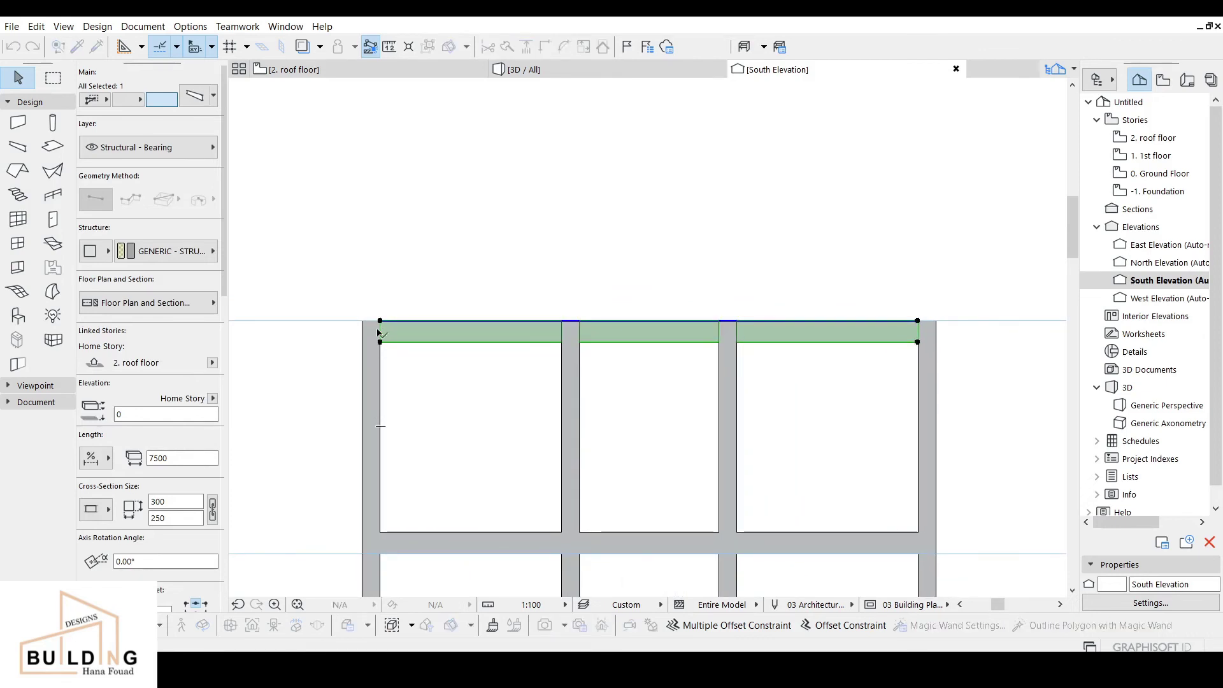
{"action": "left_click", "coordinate": [381, 321]}
Step: In the South Elevation, copy the 1st-floor Y 01 column upward so the copy stands on the roof floor line
{"action": "left_click", "coordinate": [374, 368]}
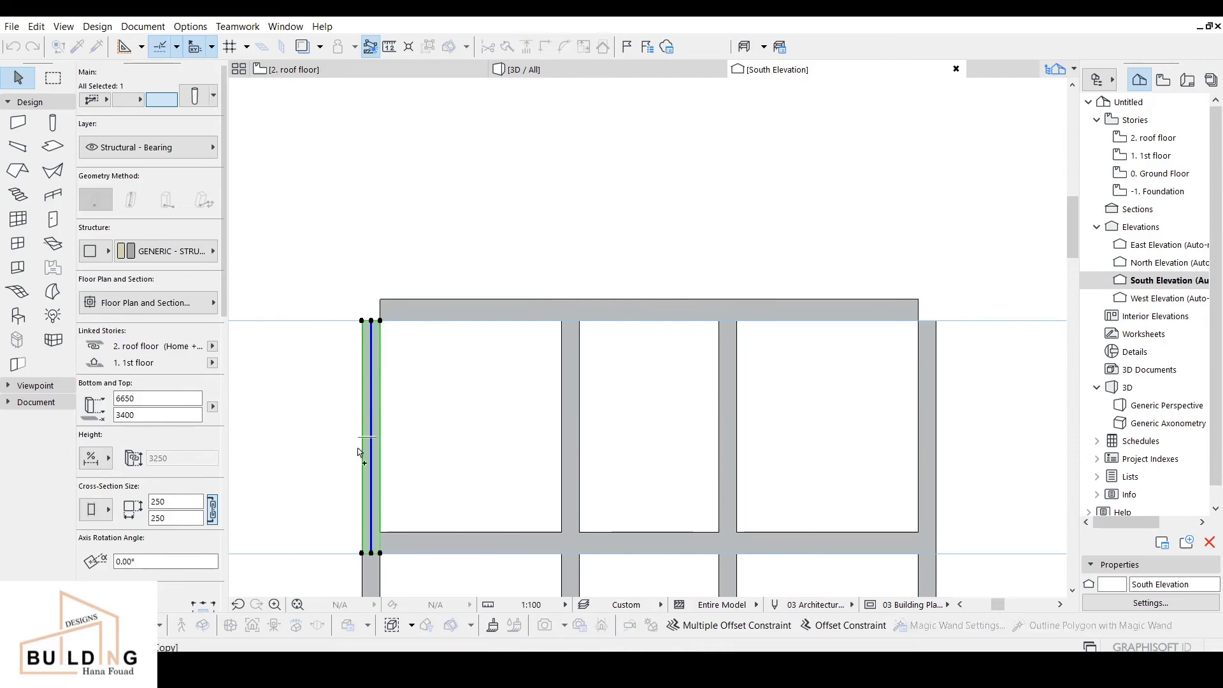
{"action": "left_click", "coordinate": [362, 554]}
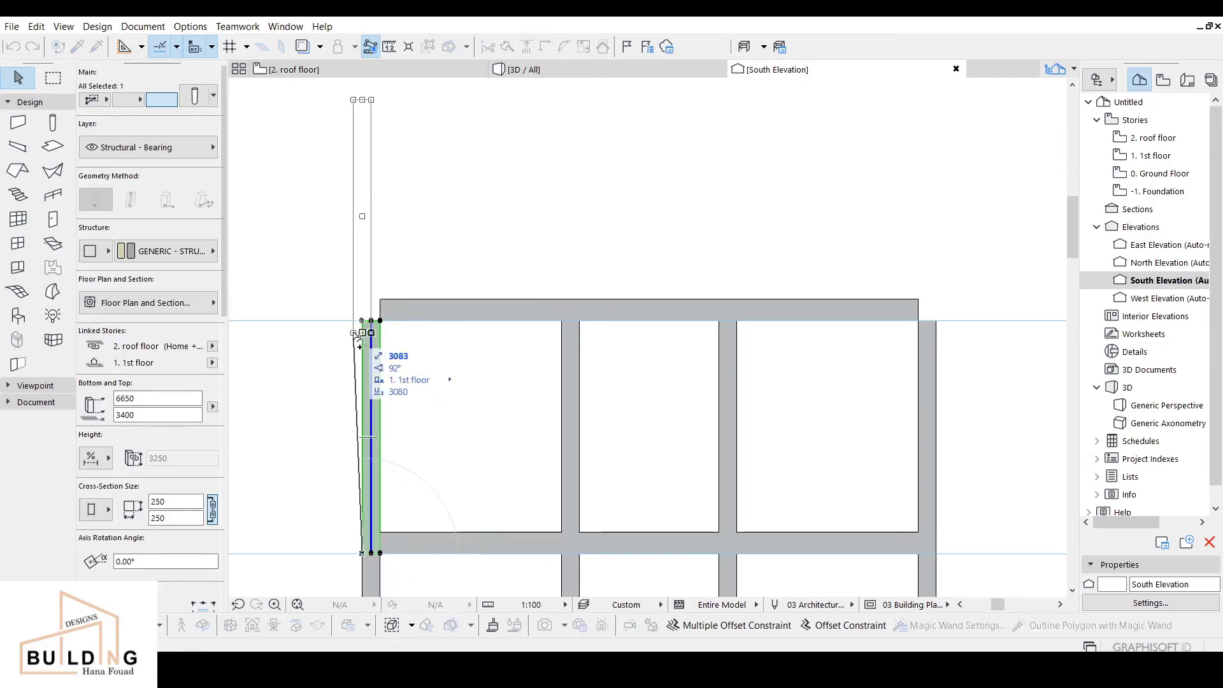
{"action": "left_click", "coordinate": [371, 321]}
{"action": "middle_click_drag", "start_coordinate": [387, 290], "coordinate": [397, 359]}
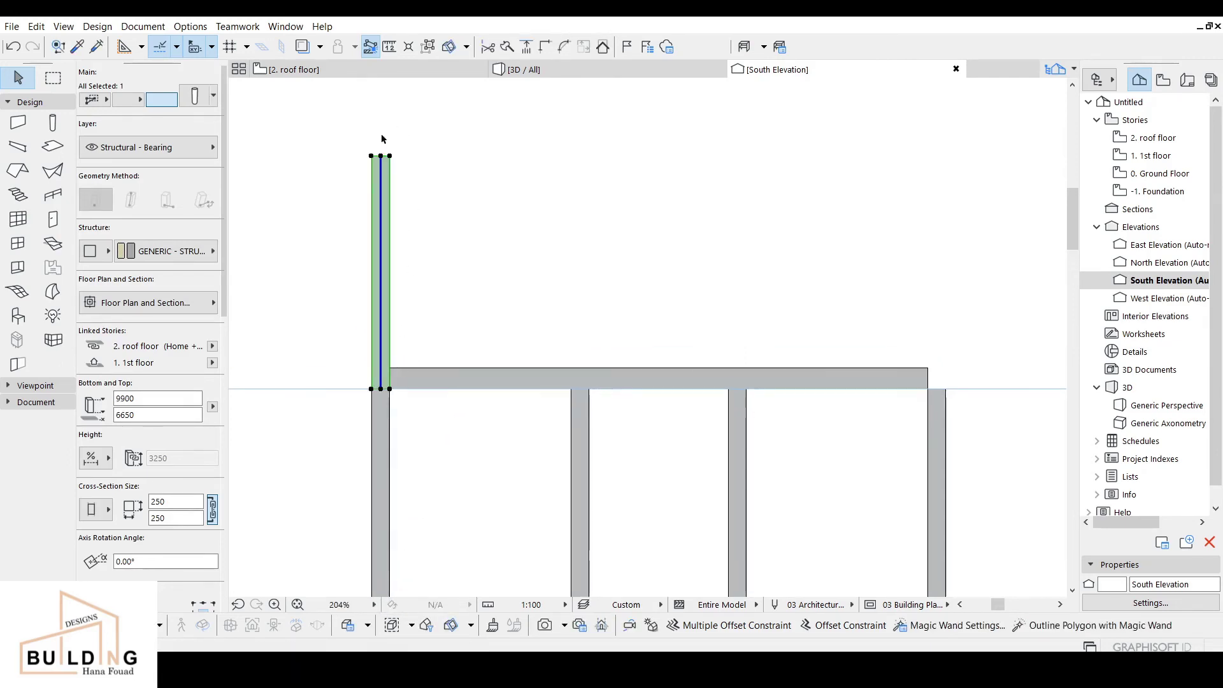
Step: Stretch the top of the copied roof column down to a height of 1000 mm
{"action": "left_click", "coordinate": [381, 156]}
{"action": "left_click", "coordinate": [258, 90]}
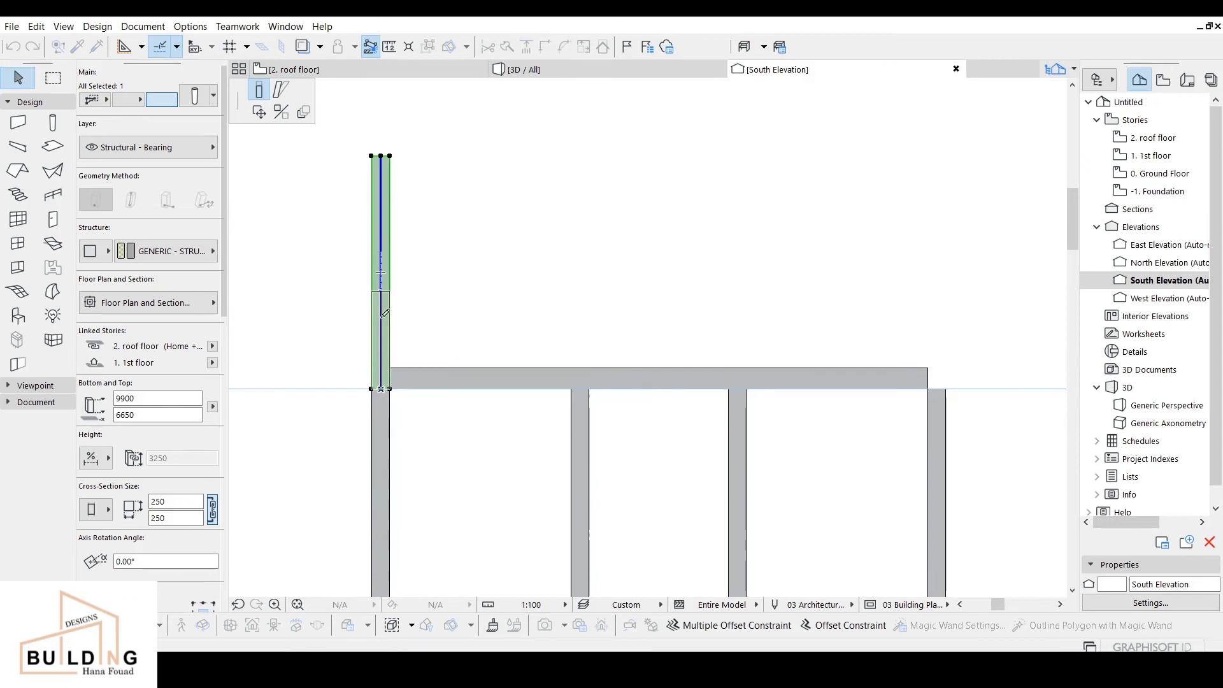
{"action": "left_click", "coordinate": [381, 317]}
{"action": "left_click", "coordinate": [448, 314]}
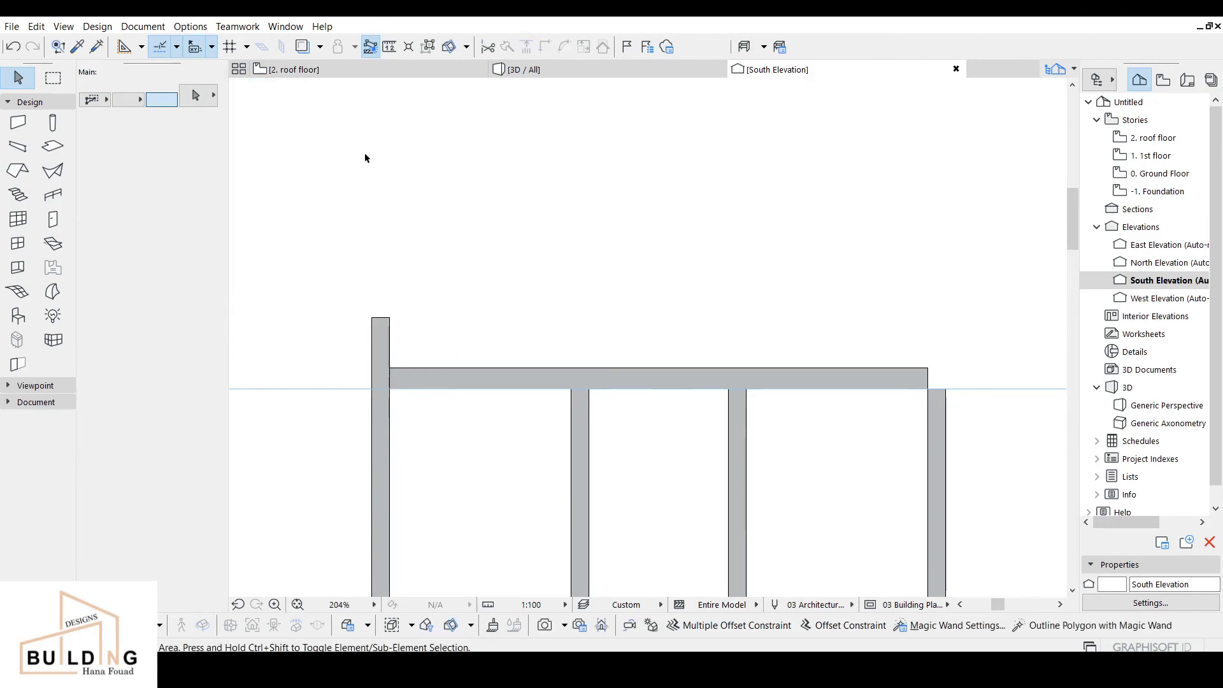
Step: On the 2. roof floor plan, drag multiple copies of the short X 01/Y 01 column to Y 02, Y 03 and Y 04 along X 01
{"action": "left_click", "coordinate": [344, 73]}
{"action": "scroll", "coordinate": [547, 255], "scroll_direction": "down", "scroll_amount": 4}
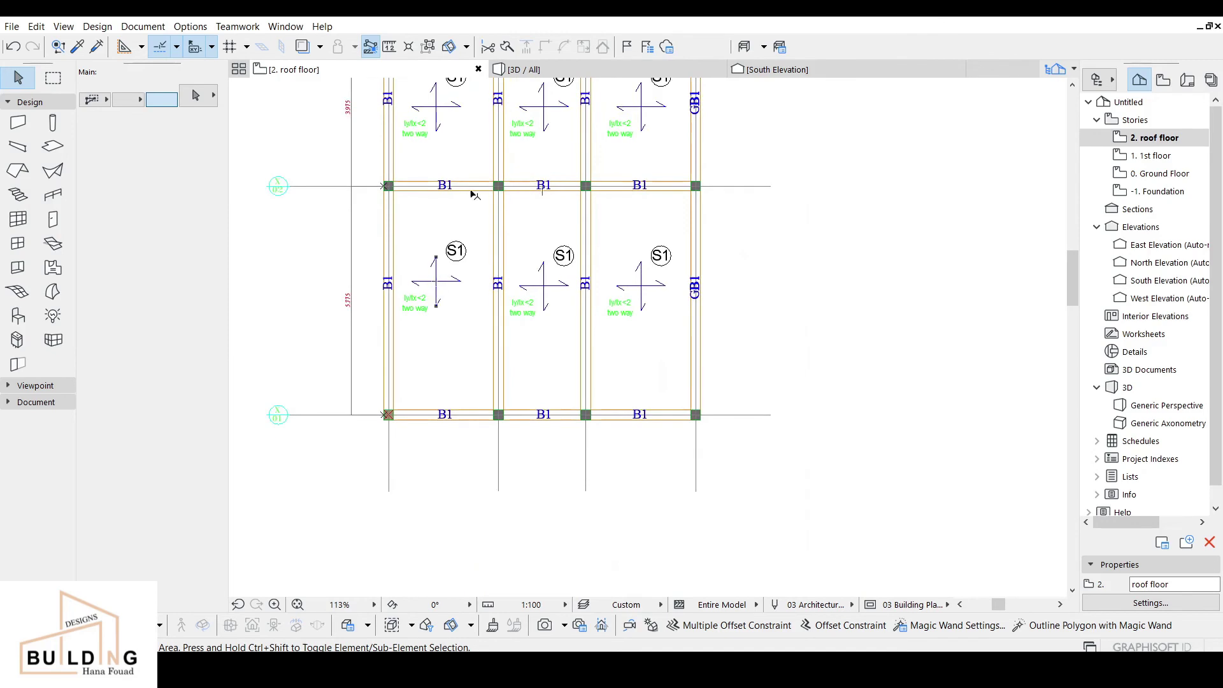
{"action": "scroll", "coordinate": [408, 245], "scroll_direction": "up", "scroll_amount": 4}
{"action": "key", "text": "ctrl+a"}
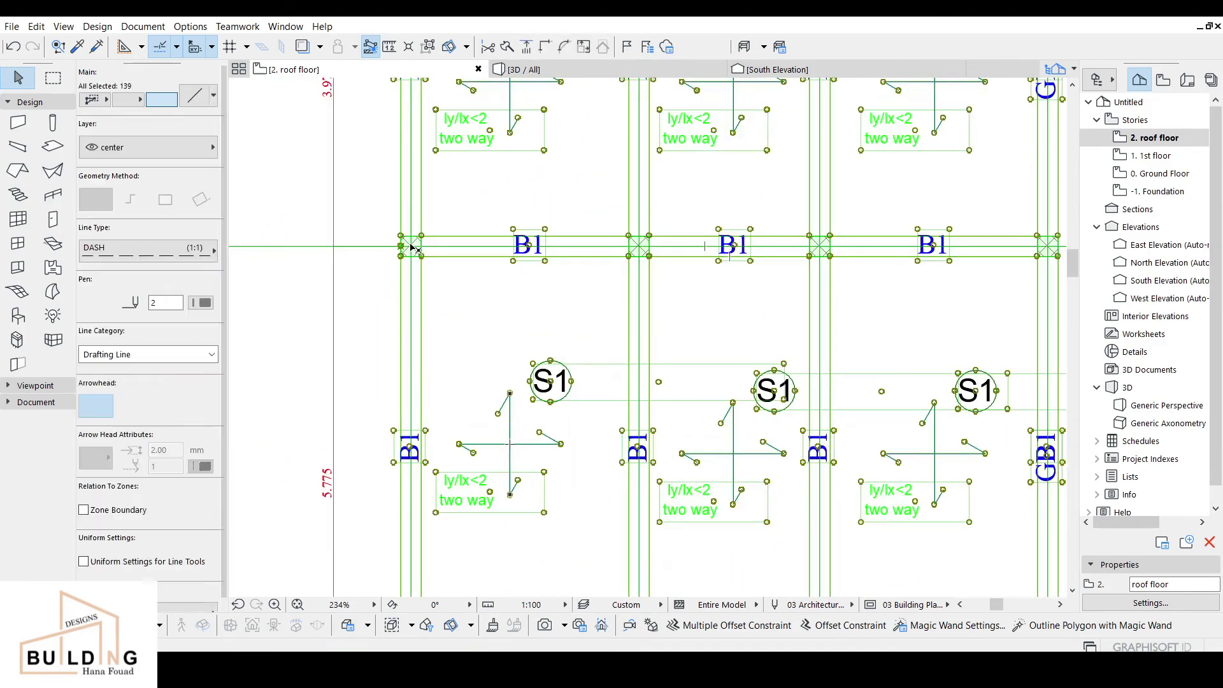
{"action": "key", "text": "Escape"}
{"action": "scroll", "coordinate": [456, 341], "scroll_direction": "down", "scroll_amount": 3}
{"action": "scroll", "coordinate": [405, 375], "scroll_direction": "up", "scroll_amount": 4}
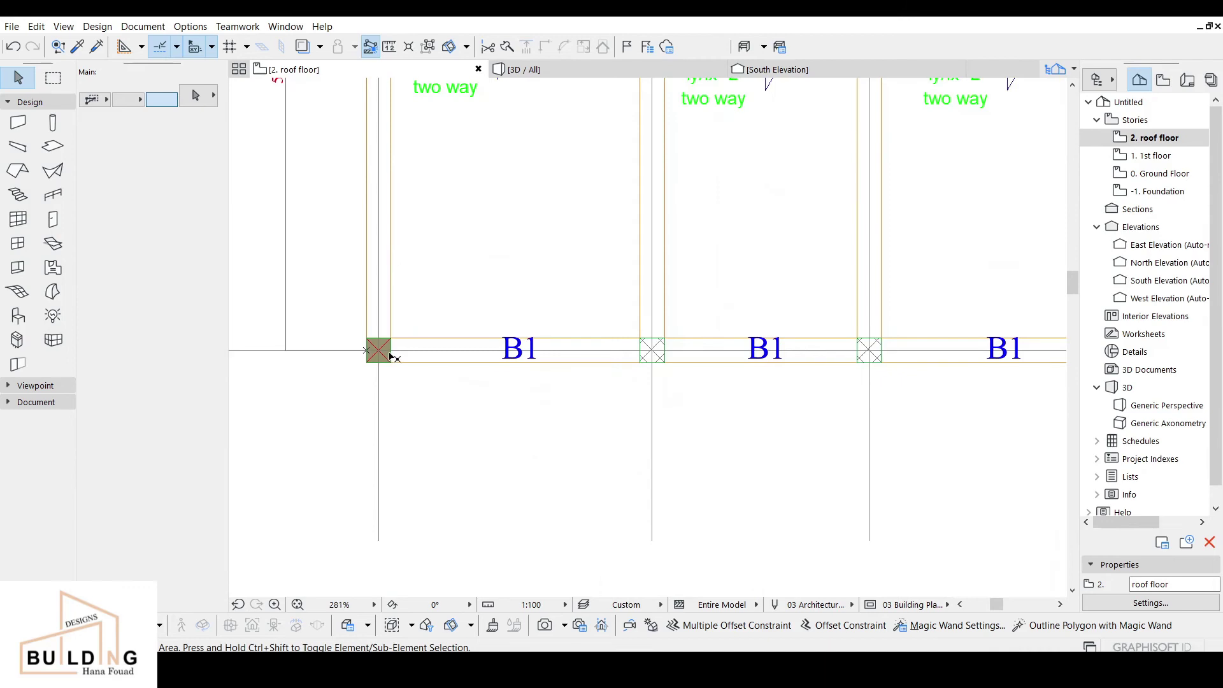
{"action": "left_click", "coordinate": [383, 354]}
{"action": "scroll", "coordinate": [452, 319], "scroll_direction": "down", "scroll_amount": 3}
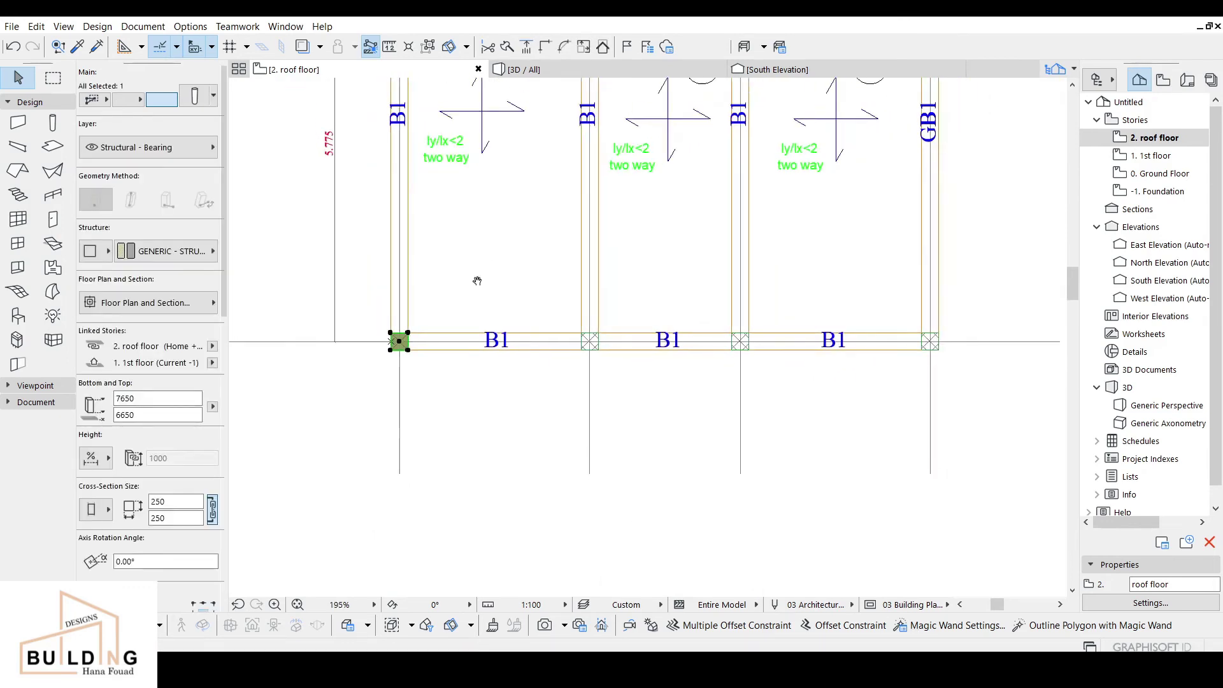
{"action": "right_click", "coordinate": [474, 300]}
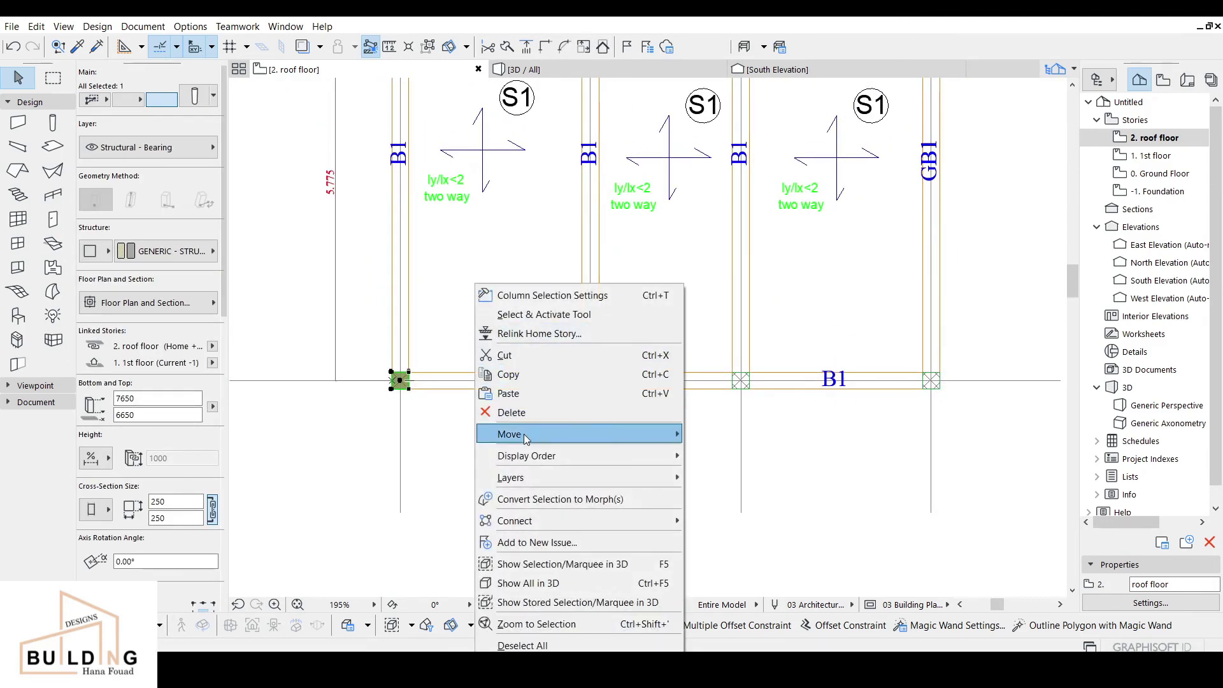
{"action": "mouse_move", "coordinate": [612, 434]}
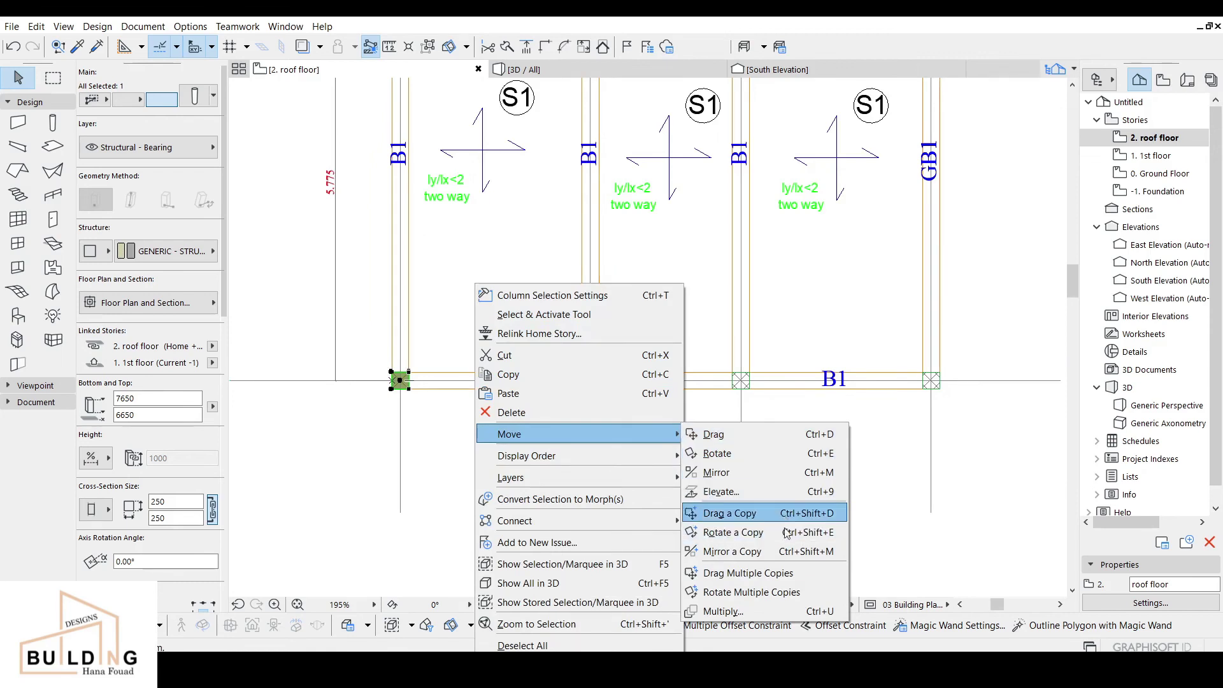
{"action": "left_click", "coordinate": [777, 573]}
{"action": "scroll", "coordinate": [408, 392], "scroll_direction": "up", "scroll_amount": 3}
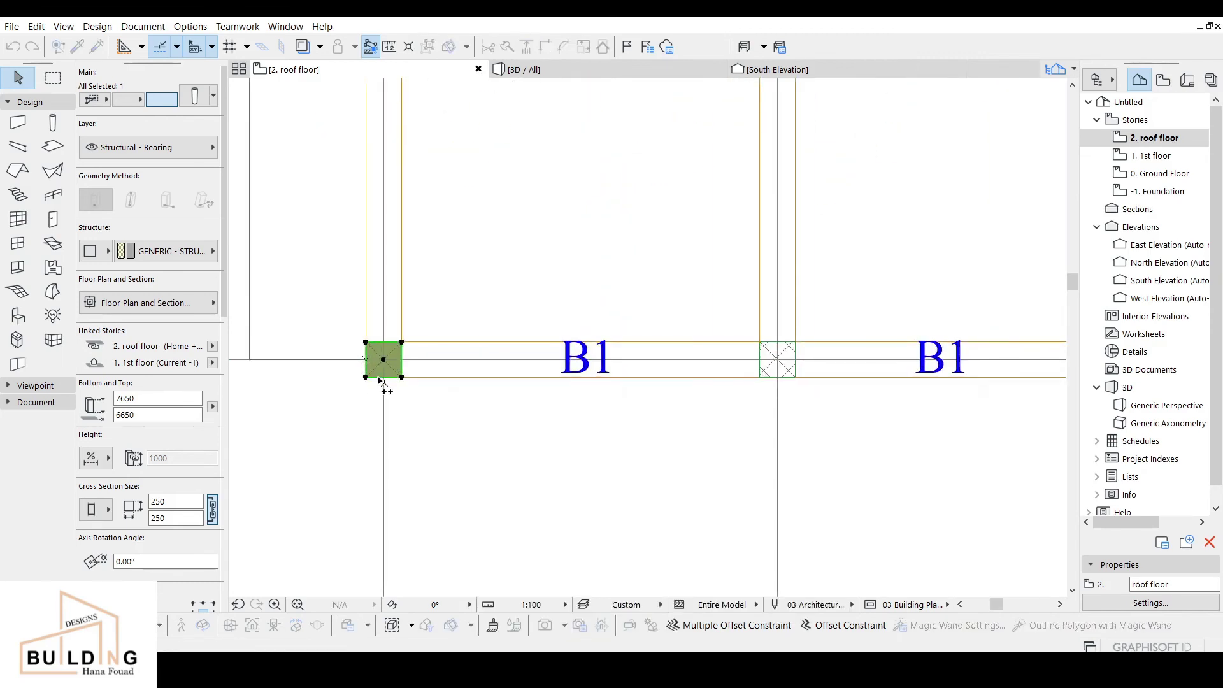
{"action": "left_click", "coordinate": [777, 360]}
{"action": "scroll", "coordinate": [899, 353], "scroll_direction": "down", "scroll_amount": 3}
{"action": "middle_click_drag", "start_coordinate": [890, 355], "coordinate": [440, 332]}
{"action": "left_click", "coordinate": [556, 332]}
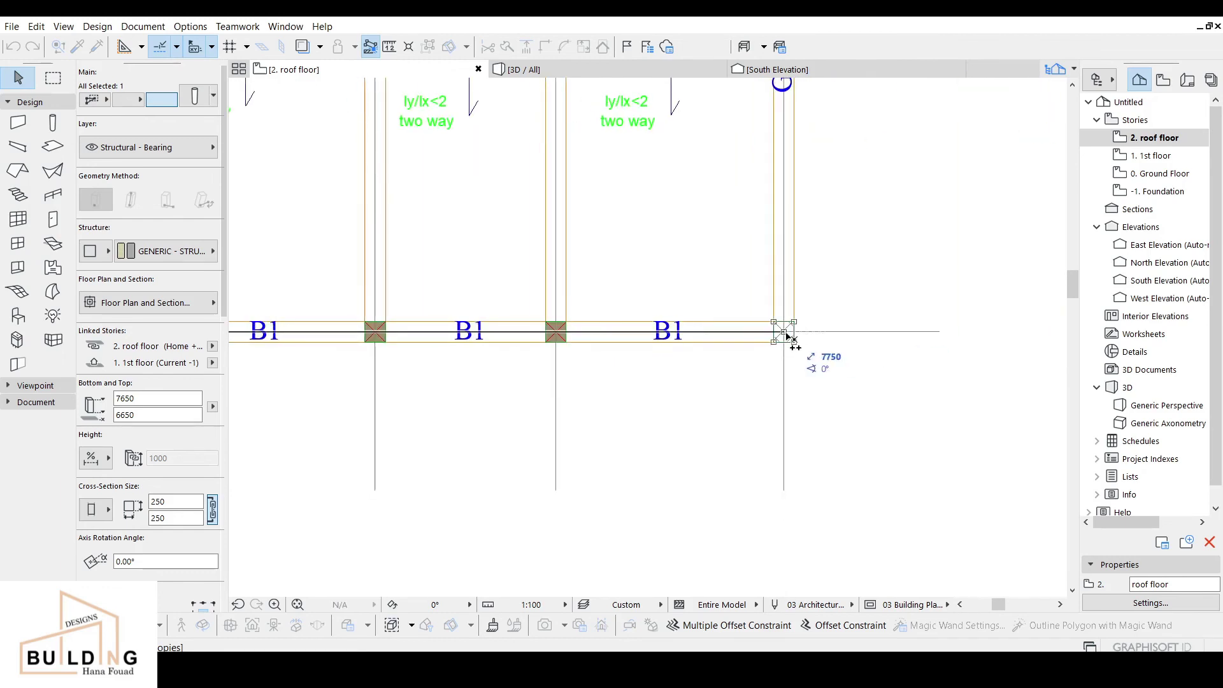
{"action": "left_click", "coordinate": [784, 331]}
Step: Place further copies of the short column at the grid intersections along X 02, from Y 04 to Y 01
{"action": "scroll", "coordinate": [784, 332], "scroll_direction": "down", "scroll_amount": 2}
{"action": "middle_click_drag", "start_coordinate": [749, 124], "coordinate": [754, 254]}
{"action": "scroll", "coordinate": [737, 242], "scroll_direction": "up", "scroll_amount": 3}
{"action": "left_click", "coordinate": [718, 261]}
{"action": "left_click", "coordinate": [444, 261]}
{"action": "scroll", "coordinate": [401, 261], "scroll_direction": "down", "scroll_amount": 3}
{"action": "middle_click_drag", "start_coordinate": [402, 261], "coordinate": [655, 314]}
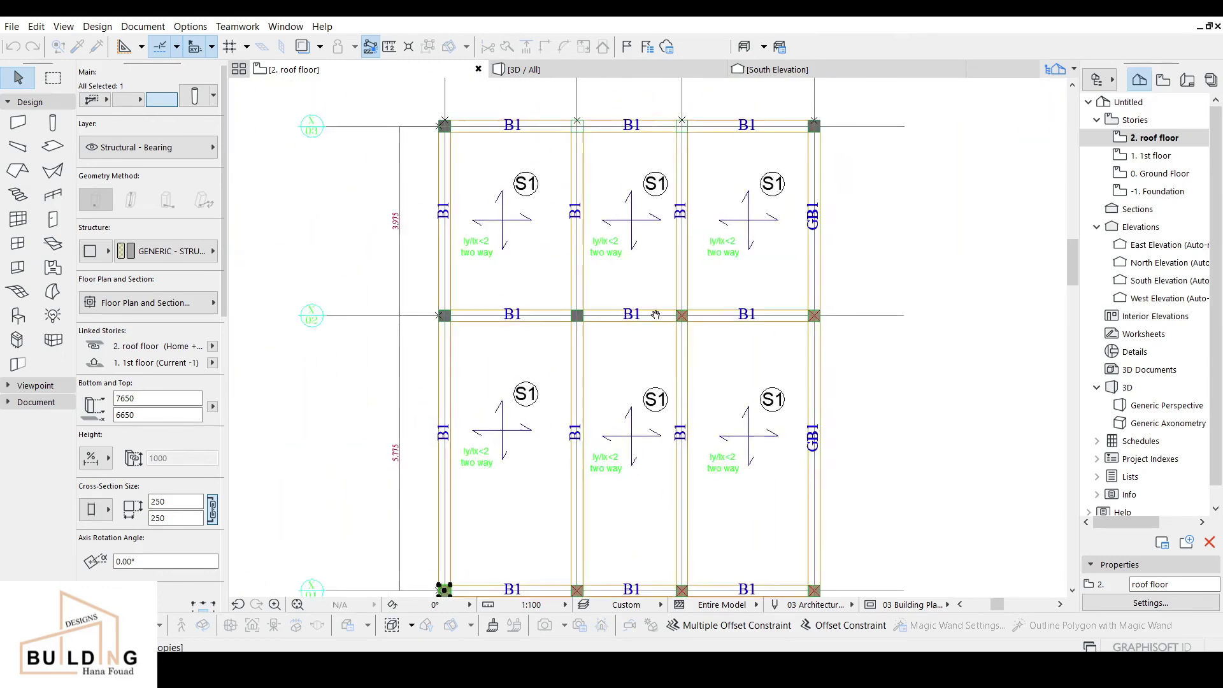
{"action": "scroll", "coordinate": [570, 314], "scroll_direction": "up", "scroll_amount": 3}
{"action": "left_click", "coordinate": [587, 313]}
{"action": "left_click", "coordinate": [355, 312]}
Step: Place copies of the short column along X 03 from Y 01 to Y 04 and finish the multiple copy
{"action": "scroll", "coordinate": [433, 215], "scroll_direction": "down", "scroll_amount": 2}
{"action": "middle_click_drag", "start_coordinate": [433, 215], "coordinate": [438, 451]}
{"action": "scroll", "coordinate": [429, 332], "scroll_direction": "up", "scroll_amount": 2}
{"action": "left_click", "coordinate": [350, 282]}
{"action": "scroll", "coordinate": [811, 297], "scroll_direction": "down", "scroll_amount": 1}
{"action": "middle_click_drag", "start_coordinate": [811, 297], "coordinate": [516, 305]}
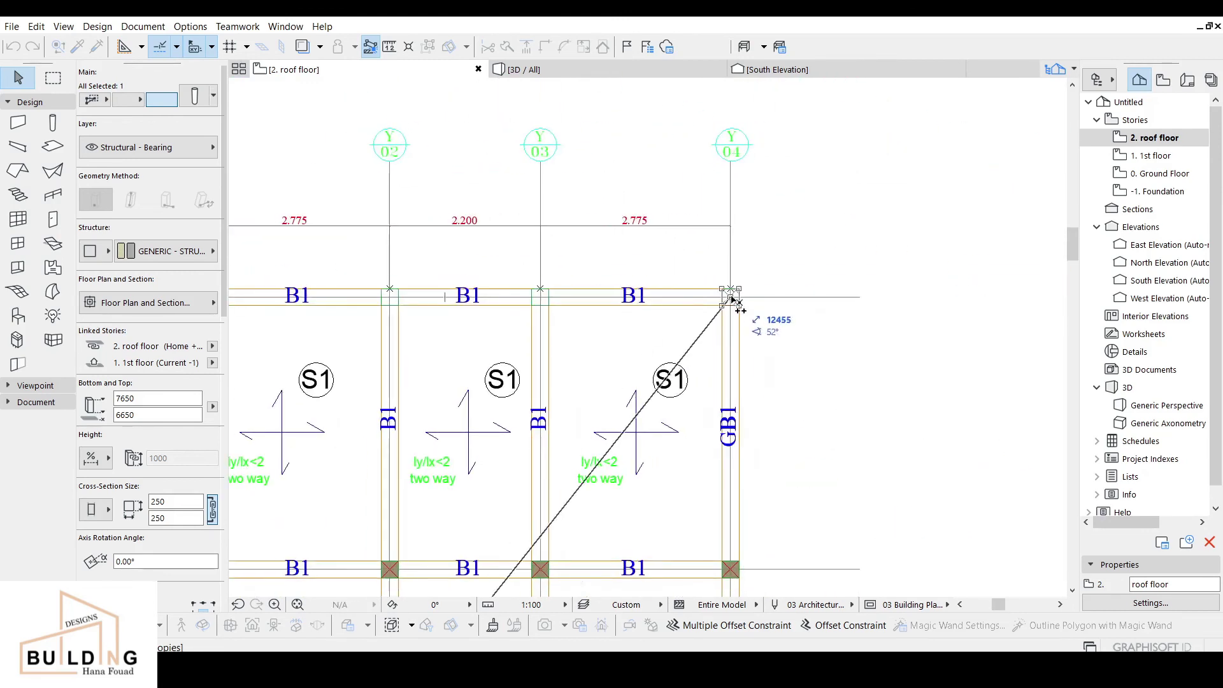
{"action": "double_click", "coordinate": [731, 294]}
Step: Drag multiple copies of the X 03 roof beam onto the X 02 and X 01 grid lines, using its Y 04 end as base point
{"action": "left_click", "coordinate": [679, 300]}
{"action": "scroll", "coordinate": [681, 305], "scroll_direction": "down", "scroll_amount": 1}
{"action": "scroll", "coordinate": [688, 310], "scroll_direction": "down", "scroll_amount": 2}
{"action": "scroll", "coordinate": [828, 295], "scroll_direction": "up", "scroll_amount": 2}
{"action": "right_click", "coordinate": [875, 234]}
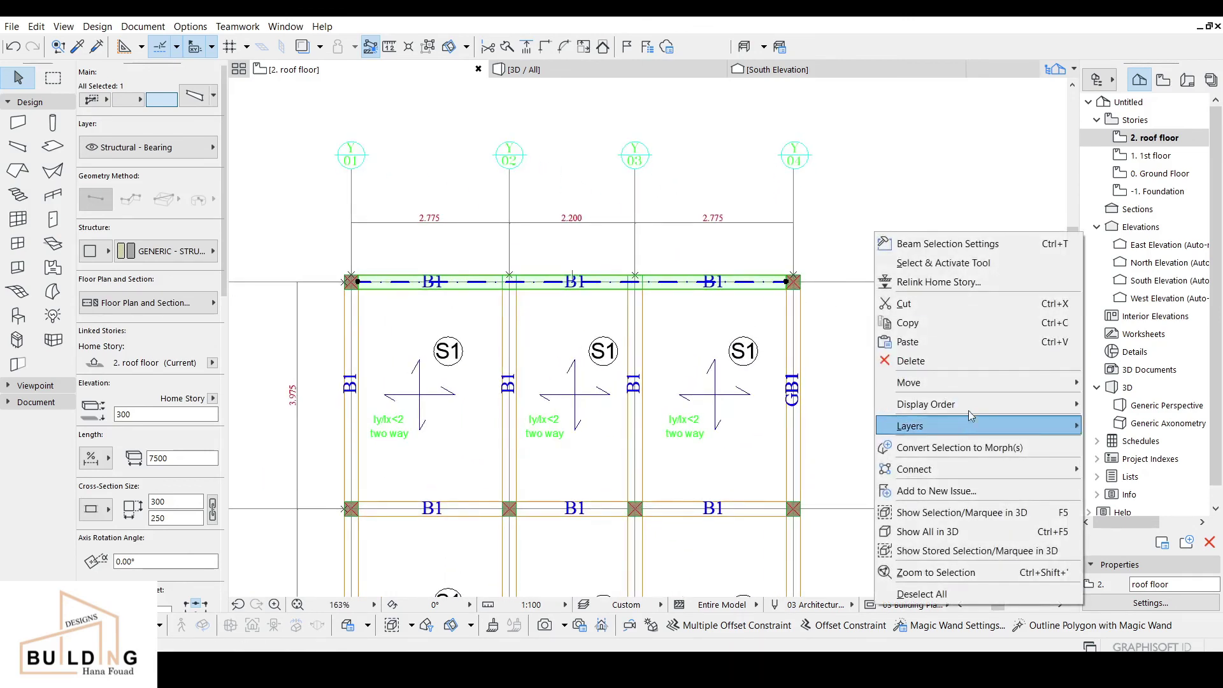
{"action": "mouse_move", "coordinate": [993, 386]}
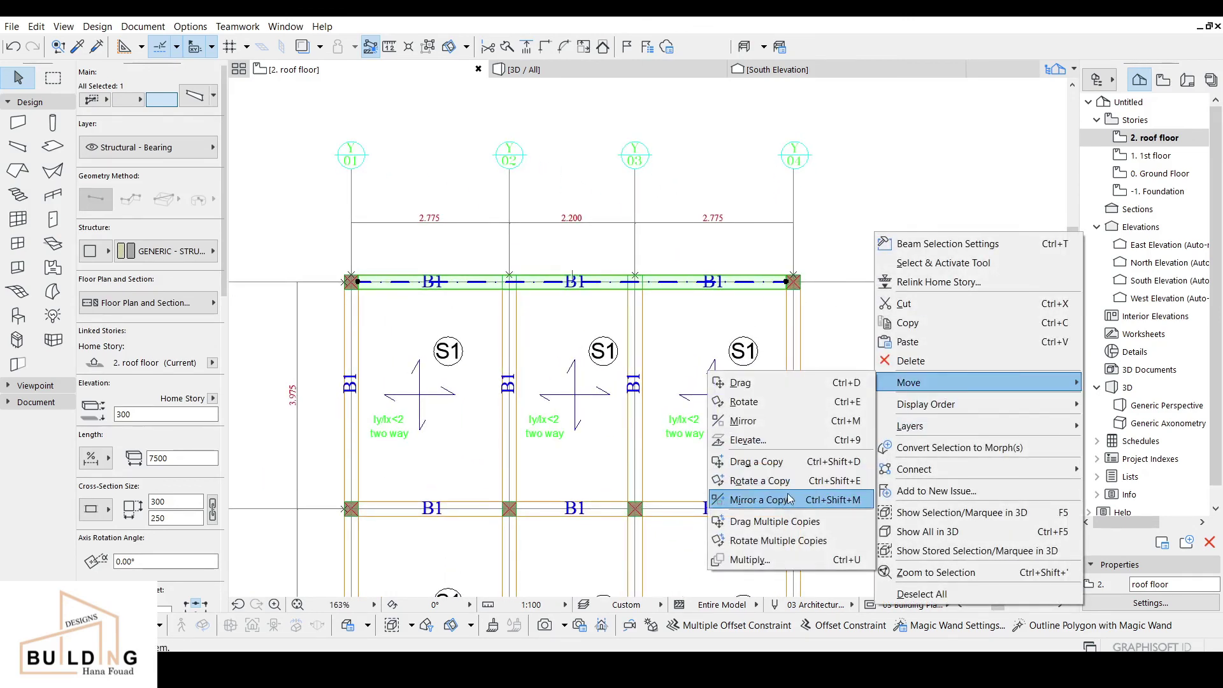
{"action": "left_click", "coordinate": [791, 522]}
{"action": "scroll", "coordinate": [787, 319], "scroll_direction": "up", "scroll_amount": 2}
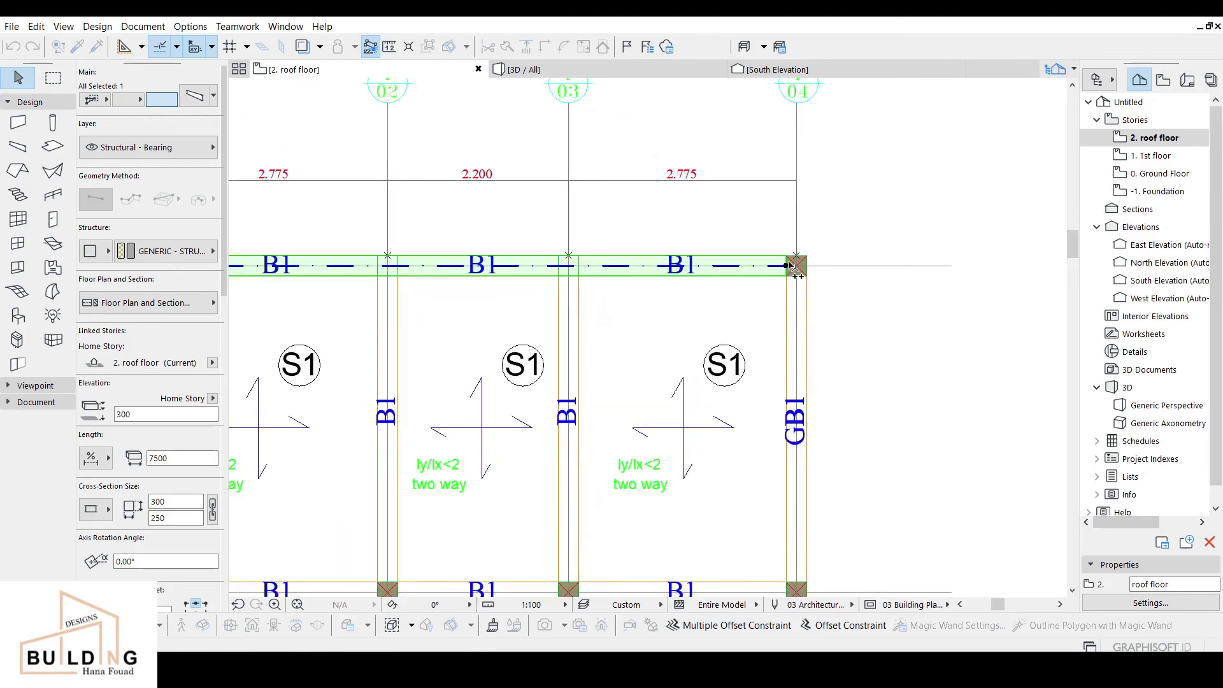
{"action": "left_click", "coordinate": [787, 267]}
{"action": "scroll", "coordinate": [871, 484], "scroll_direction": "down", "scroll_amount": 1}
{"action": "middle_click_drag", "start_coordinate": [872, 484], "coordinate": [849, 279]}
{"action": "scroll", "coordinate": [778, 356], "scroll_direction": "up", "scroll_amount": 3}
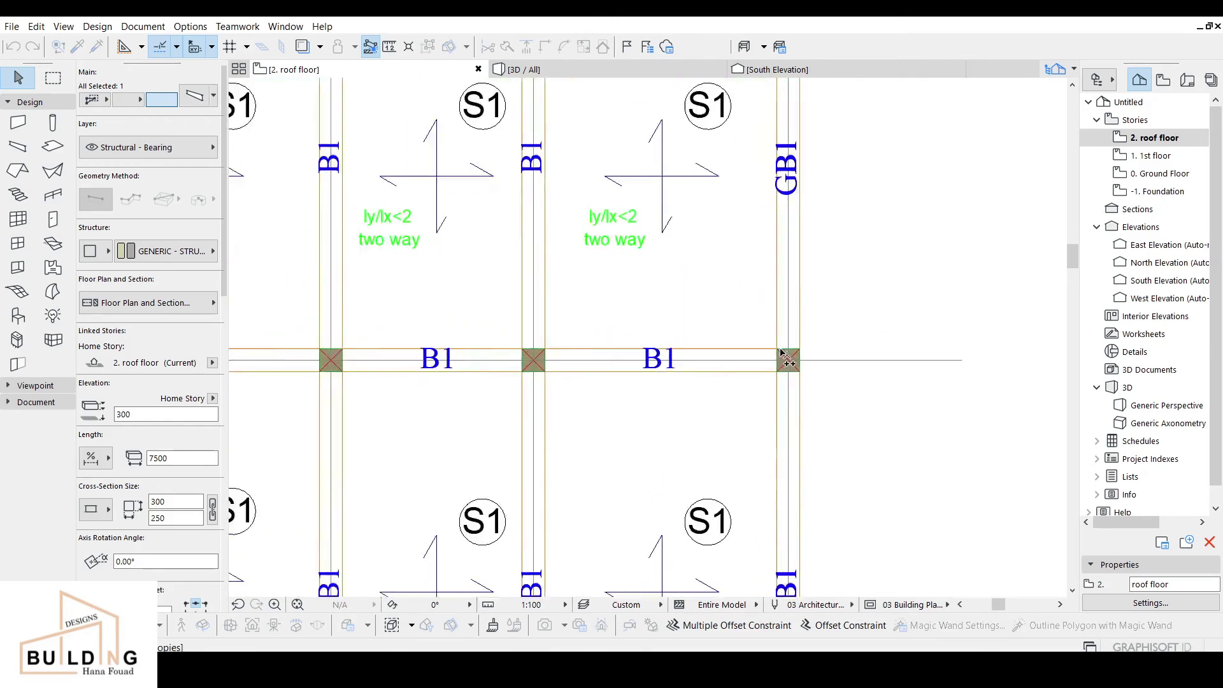
{"action": "scroll", "coordinate": [781, 368], "scroll_direction": "down", "scroll_amount": 3}
{"action": "scroll", "coordinate": [825, 339], "scroll_direction": "up", "scroll_amount": 3}
{"action": "left_click", "coordinate": [757, 490]}
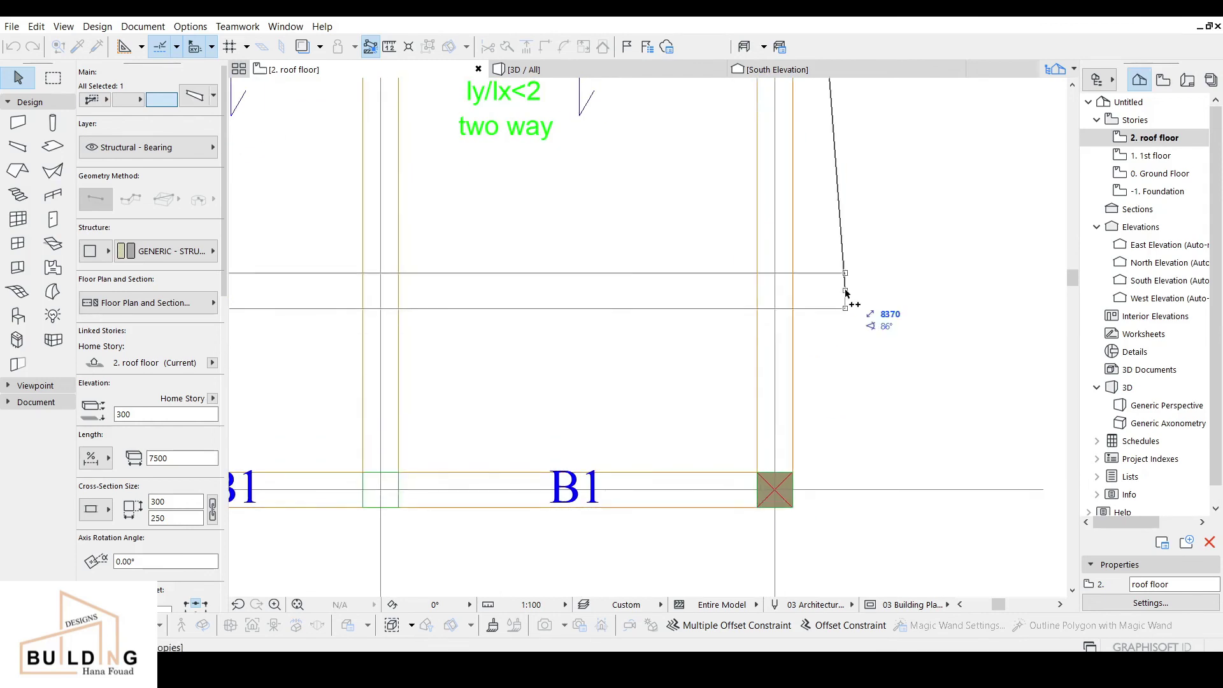
Step: Place one spare copy of the beam beyond grid line Y 04 and rotate it about its end until it runs vertically in plan
{"action": "left_click", "coordinate": [975, 237]}
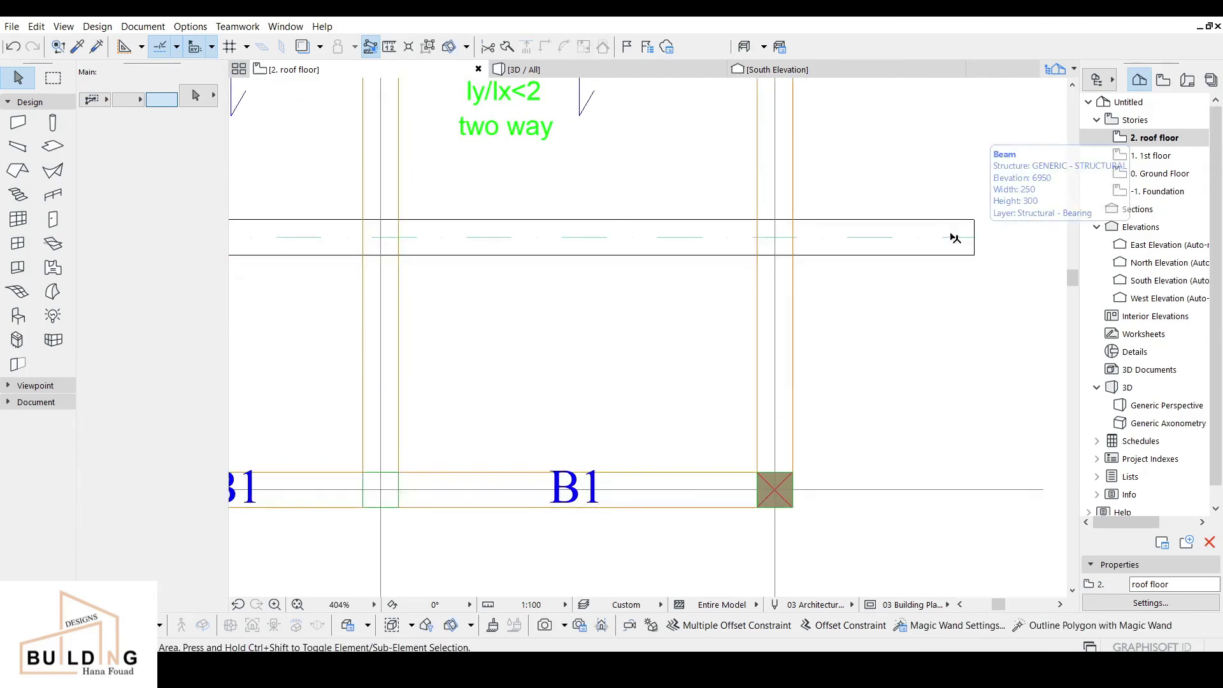
{"action": "left_click", "coordinate": [974, 237]}
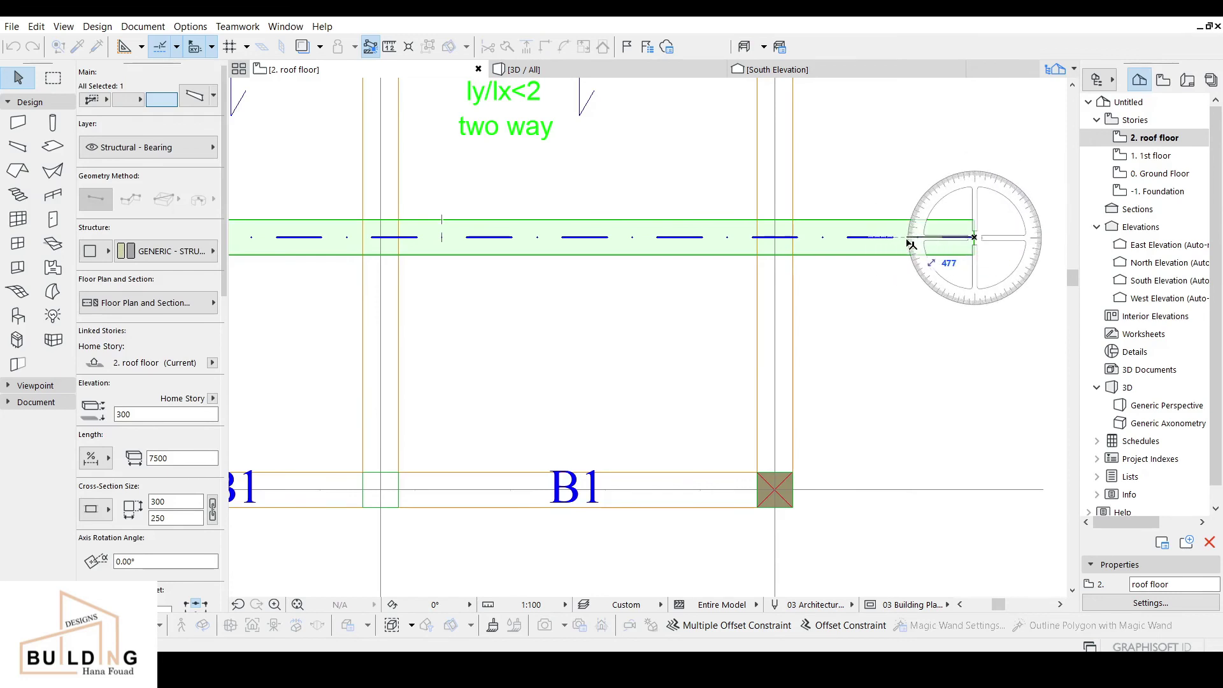
{"action": "left_click", "coordinate": [975, 355]}
Step: Move the rotated beam onto grid line Y 04 so its upper end meets the inner face of the X 03 column
{"action": "key", "text": "ctrl+d"}
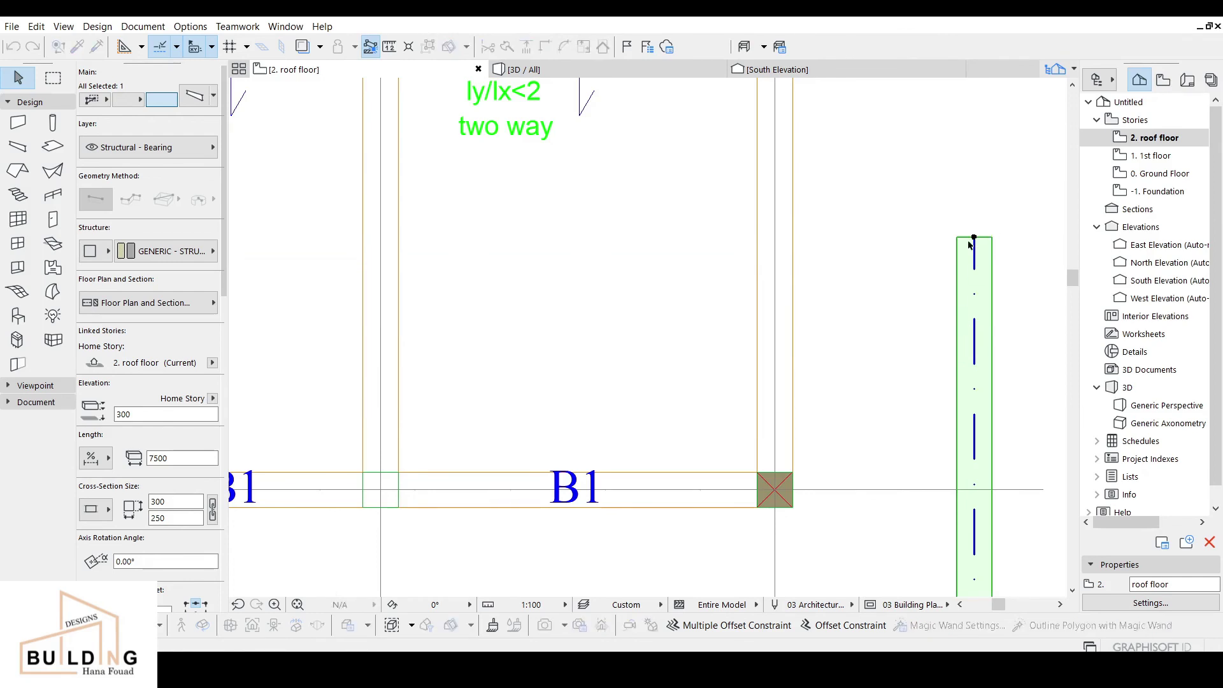
{"action": "left_click", "coordinate": [974, 237]}
{"action": "scroll", "coordinate": [890, 156], "scroll_direction": "down", "scroll_amount": 5}
{"action": "middle_click_drag", "start_coordinate": [850, 219], "coordinate": [762, 472]}
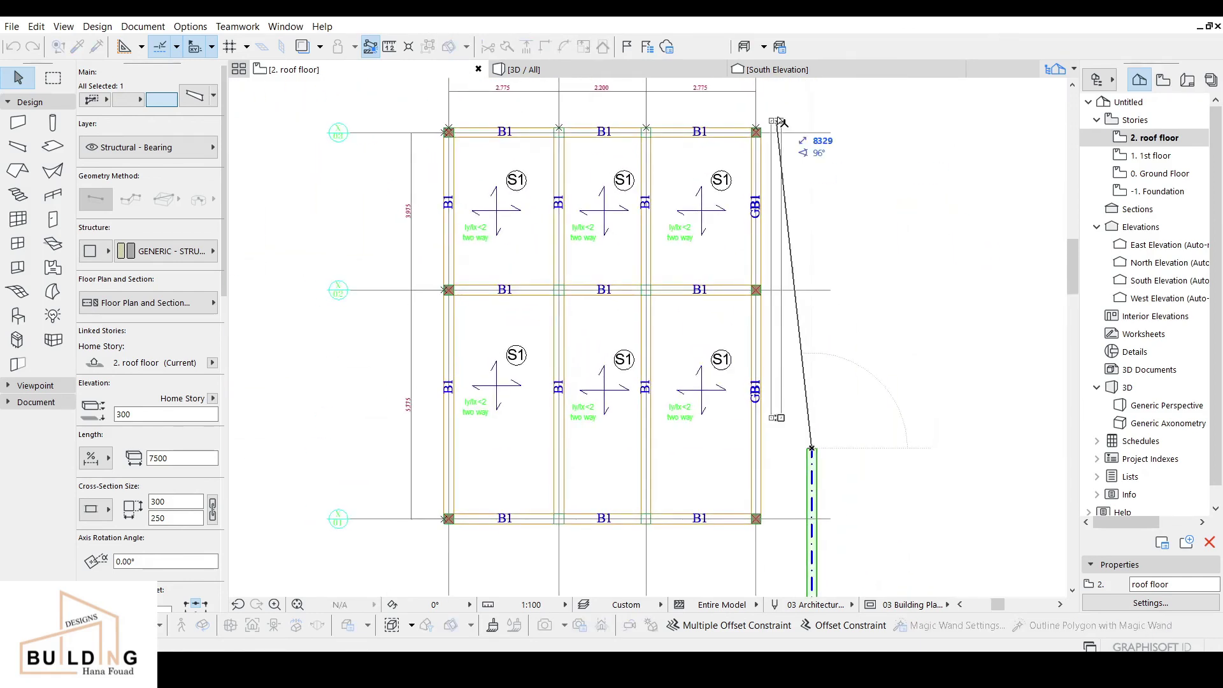
{"action": "scroll", "coordinate": [778, 121], "scroll_direction": "up", "scroll_amount": 2}
{"action": "left_click", "coordinate": [748, 165]}
{"action": "left_click", "coordinate": [742, 154]}
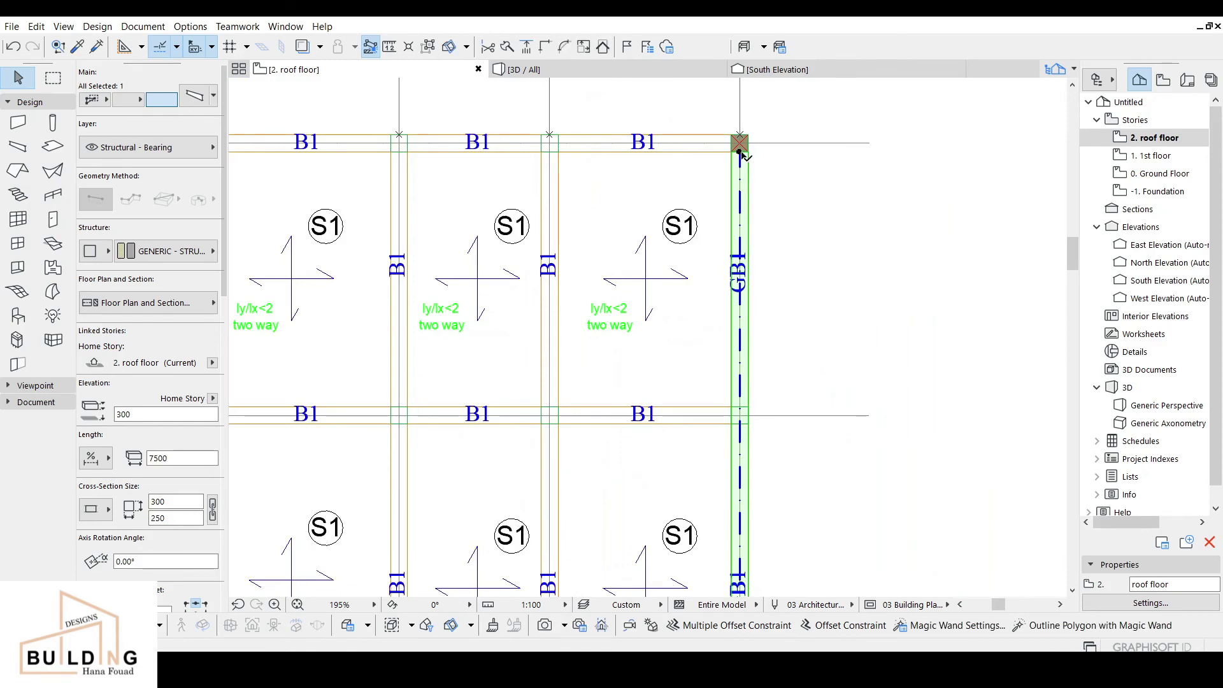
Step: Stretch the lower end of the Y 04 beam to the inner face of the X 01 column, for a 9500 mm length
{"action": "scroll", "coordinate": [681, 302], "scroll_direction": "up", "scroll_amount": 3}
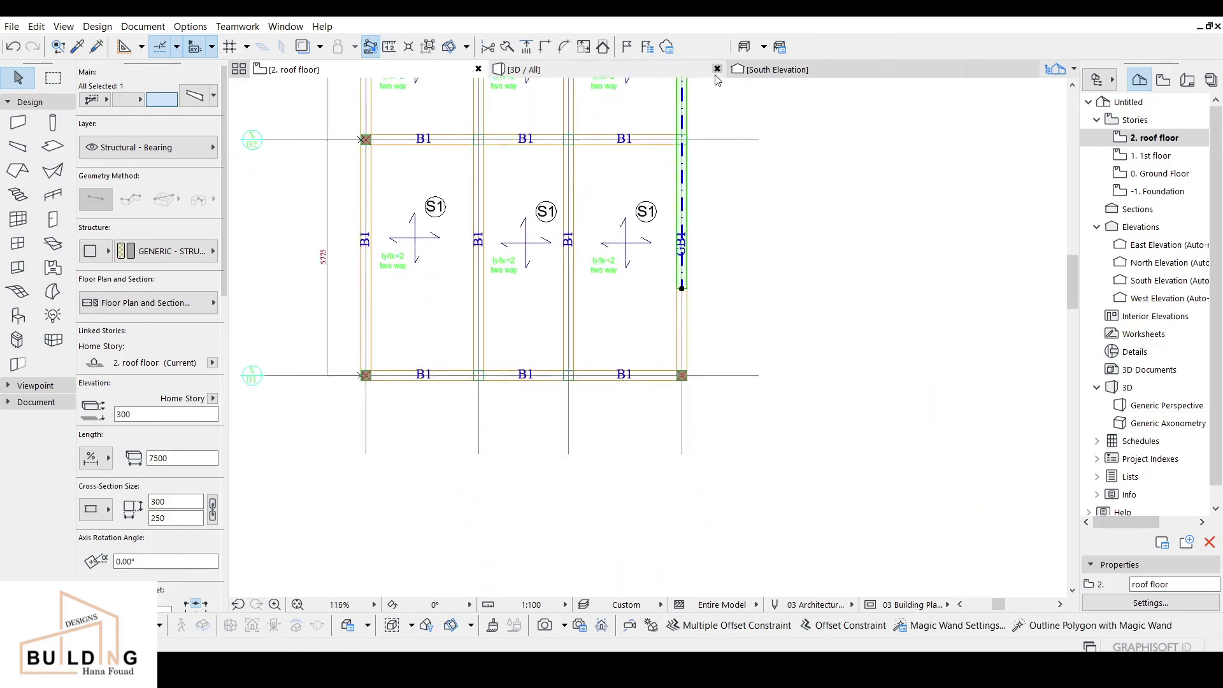
{"action": "left_click", "coordinate": [675, 296]}
{"action": "left_click", "coordinate": [678, 436]}
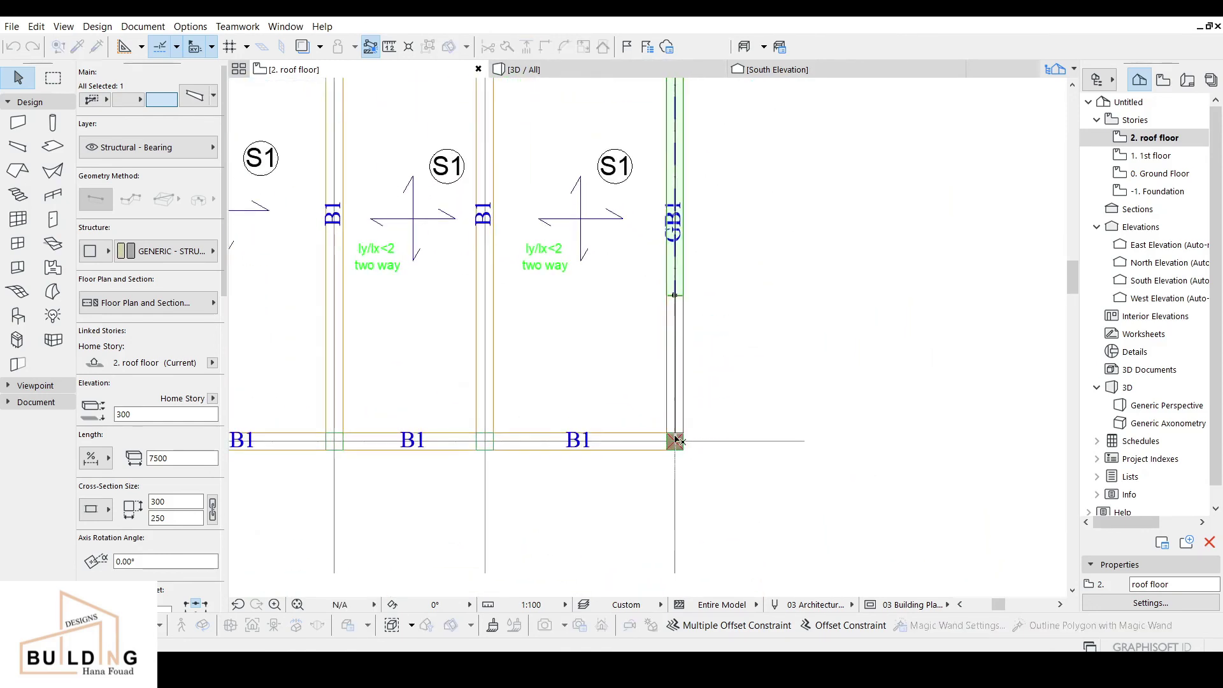
Step: Drag multiple copies of the 9500 mm Y 04 beam onto grid lines Y 03, Y 02 and Y 01, then clear the selection
{"action": "right_click", "coordinate": [769, 439]}
{"action": "mouse_move", "coordinate": [900, 451]}
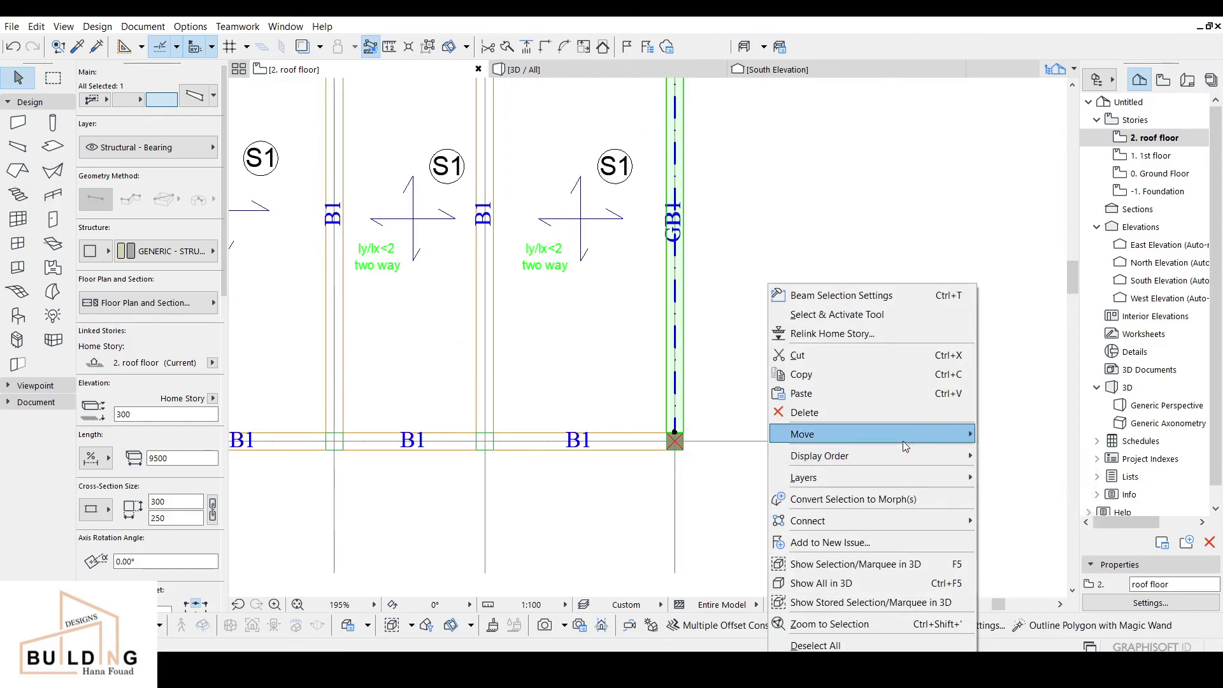
{"action": "left_click", "coordinate": [1045, 573]}
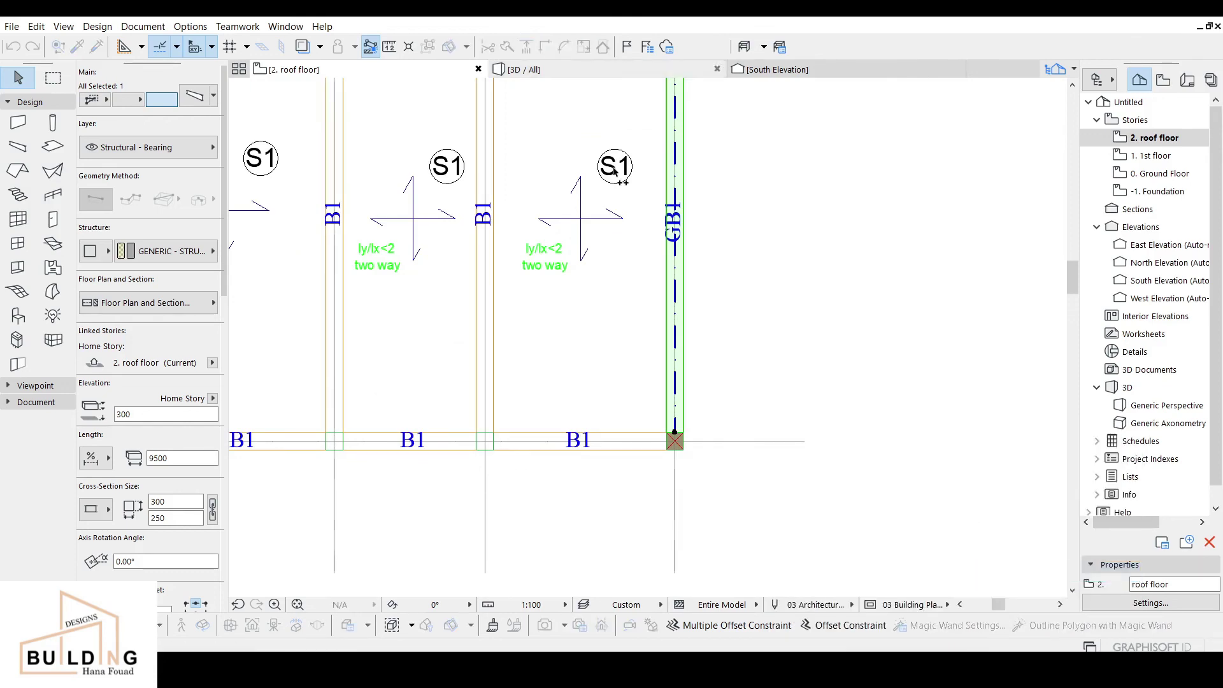
{"action": "left_click", "coordinate": [675, 433]}
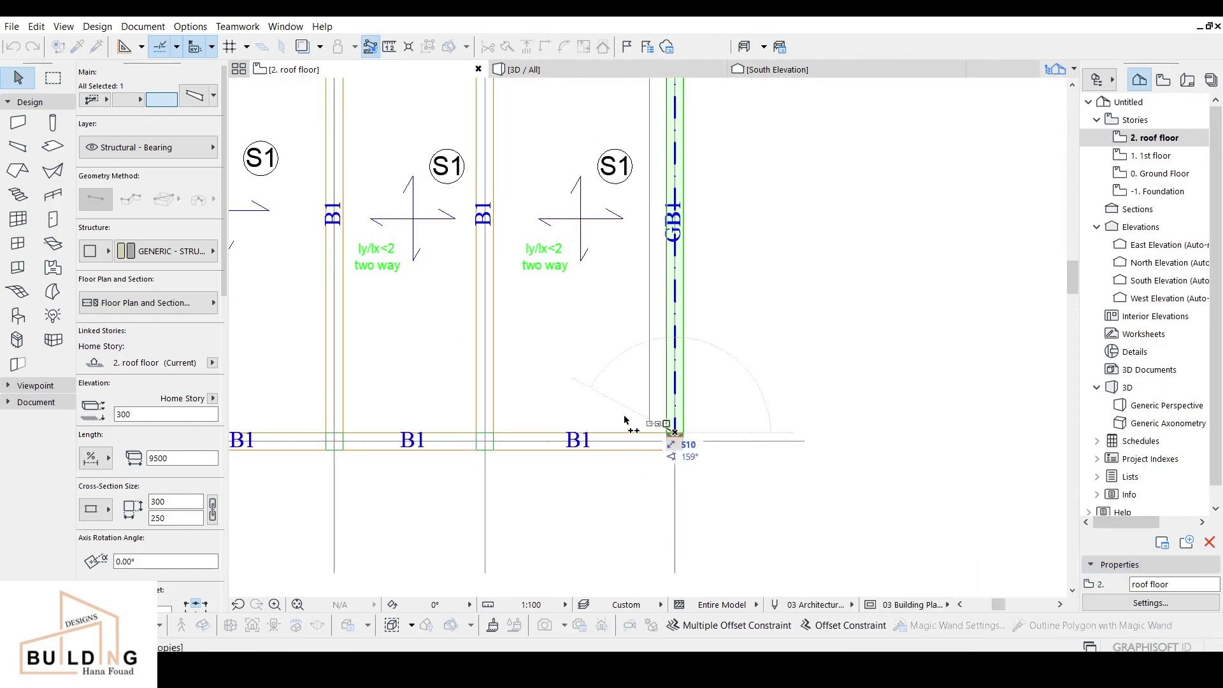
{"action": "scroll", "coordinate": [366, 395], "scroll_direction": "down", "scroll_amount": 1}
{"action": "middle_click_drag", "start_coordinate": [366, 395], "coordinate": [644, 431]}
{"action": "left_click", "coordinate": [458, 461]}
{"action": "key", "text": "Escape"}
{"action": "key", "text": "Escape"}
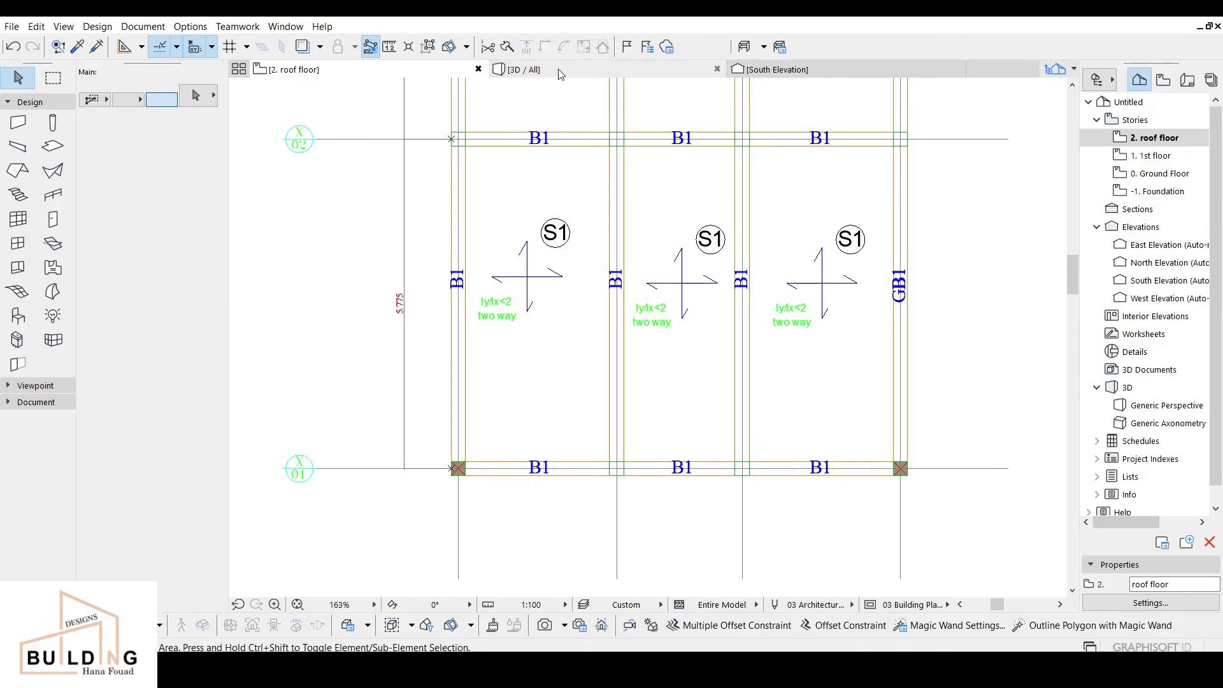
Step: Examine the roof beams and short columns on the complete structural frame in the 3D perspective from several angles
{"action": "left_click", "coordinate": [548, 70]}
{"action": "scroll", "coordinate": [666, 401], "scroll_direction": "down", "scroll_amount": 2}
{"action": "middle_click_drag", "start_coordinate": [666, 401], "coordinate": [668, 280]}
{"action": "left_click", "coordinate": [520, 365]}
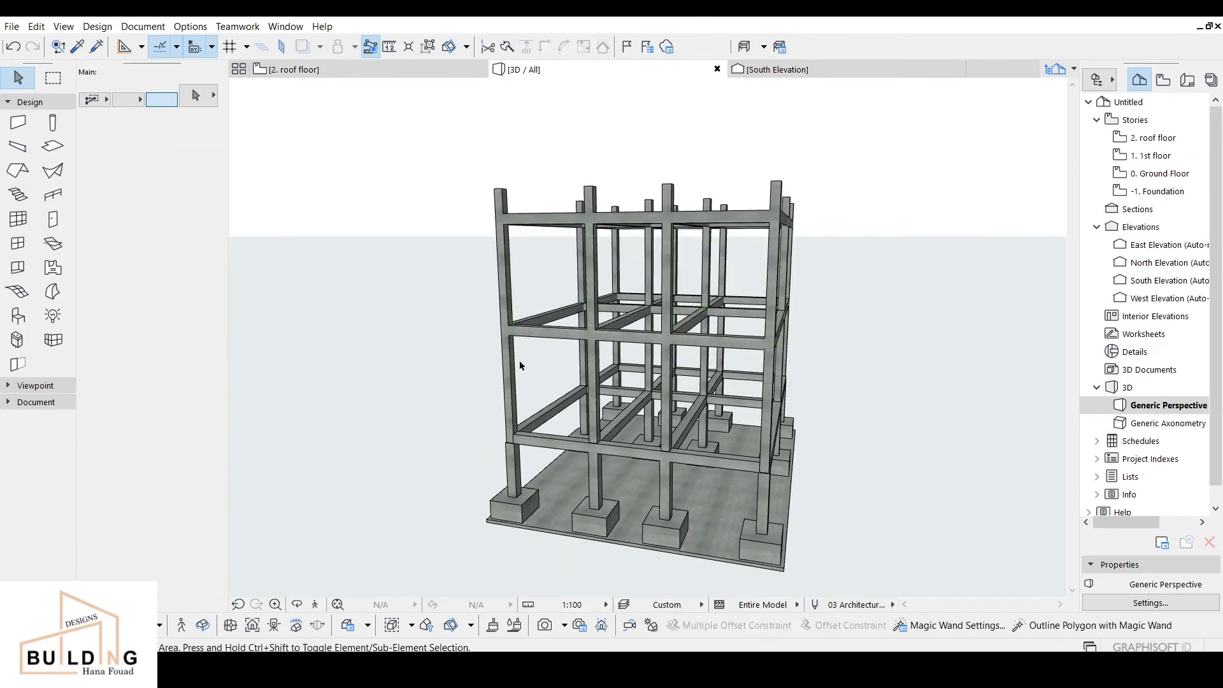
{"action": "middle_click_drag", "start_coordinate": [662, 215], "coordinate": [678, 340]}
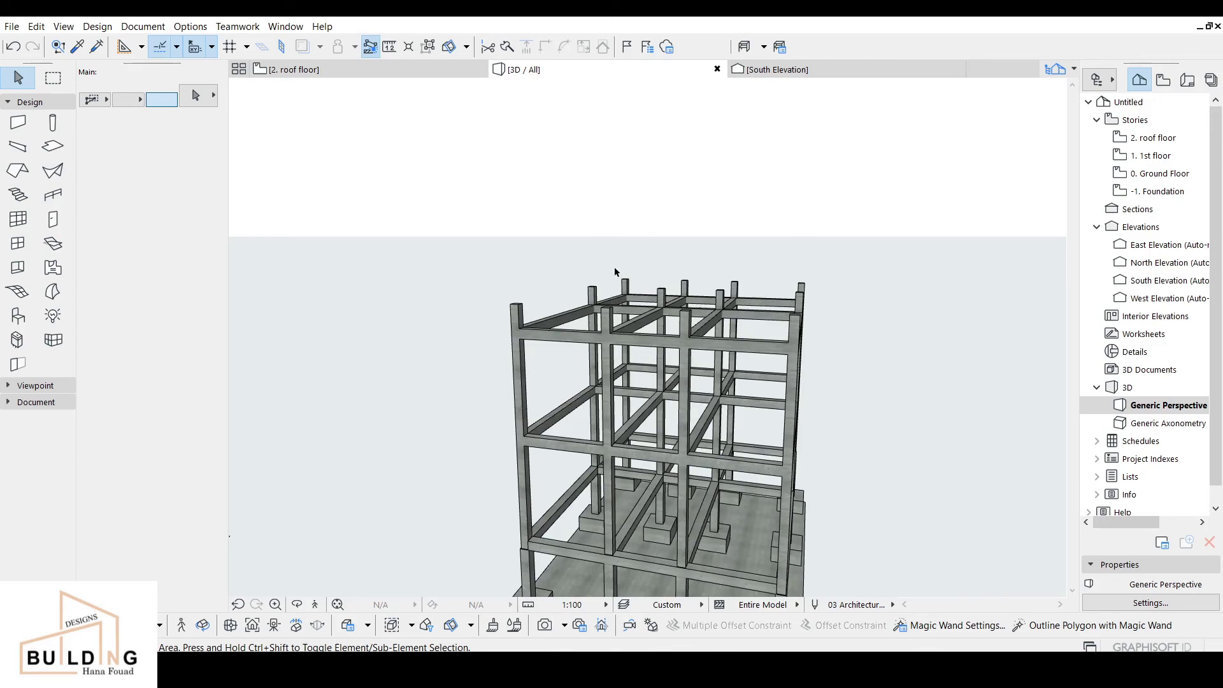
{"action": "scroll", "coordinate": [468, 457], "scroll_direction": "down", "scroll_amount": 3}
{"action": "middle_click_drag", "start_coordinate": [456, 361], "coordinate": [275, 533], "text": "shift"}
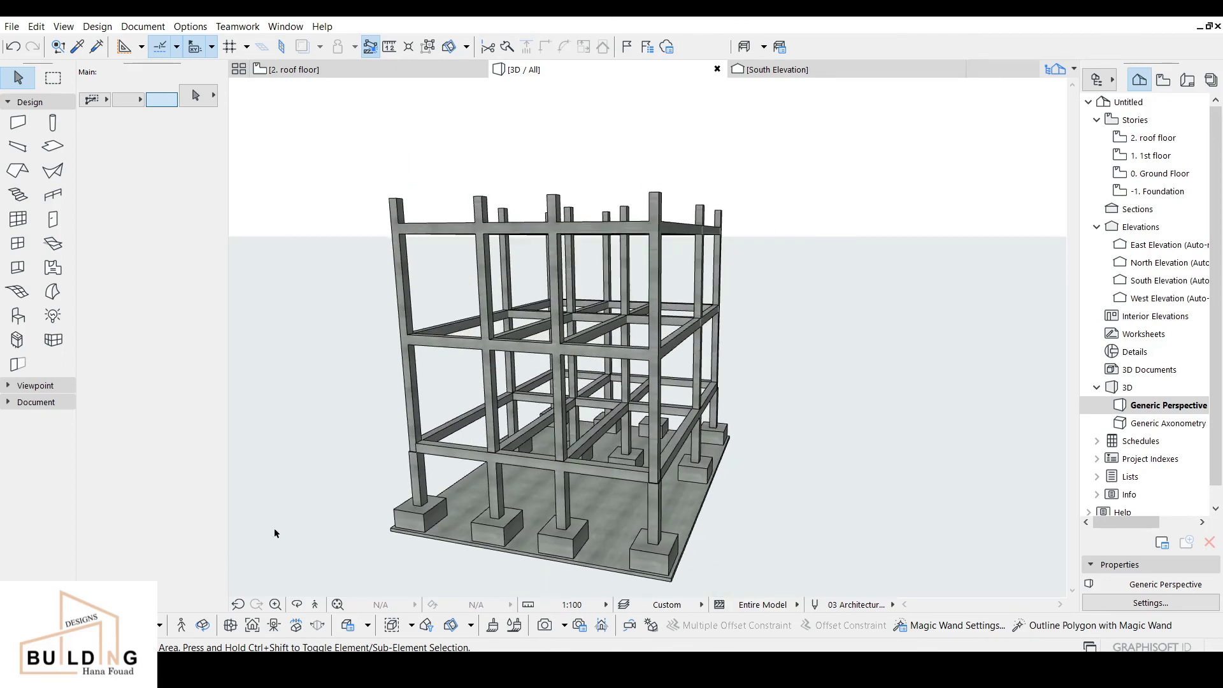
{"action": "middle_click_drag", "start_coordinate": [415, 449], "coordinate": [356, 492], "text": "shift"}
{"action": "middle_click_drag", "start_coordinate": [441, 450], "coordinate": [659, 454], "text": "shift"}
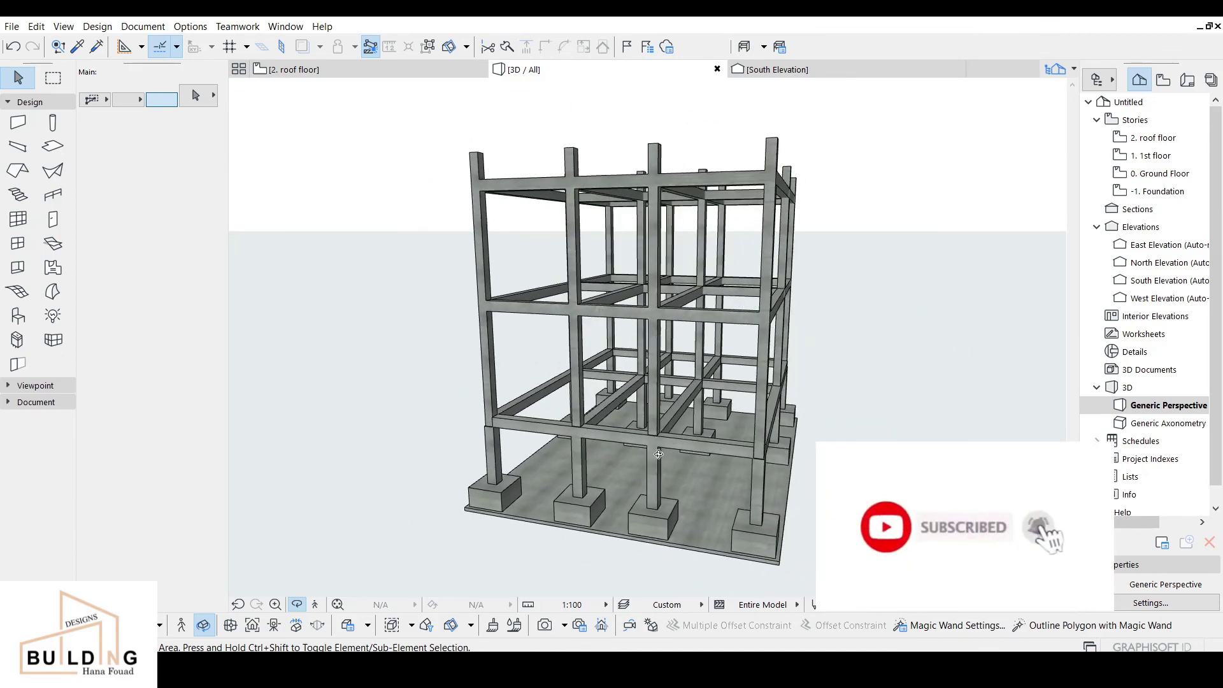